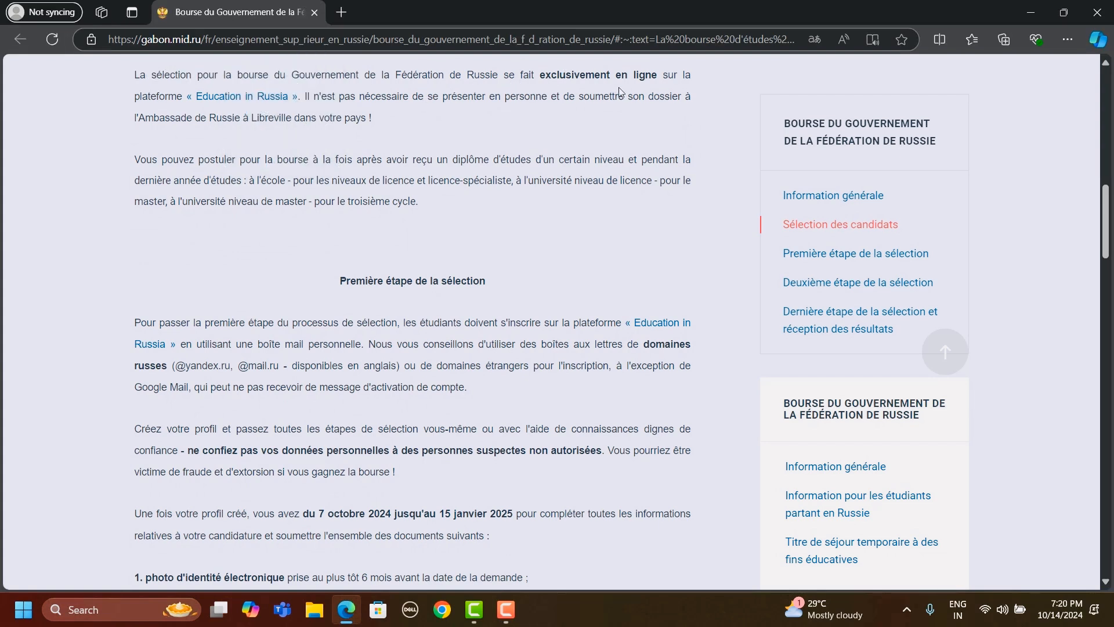
- Open the "Education in Russia" platform link from the candidate selection paragraph in a new tab
{"action": "right_click", "coordinate": [243, 101]}
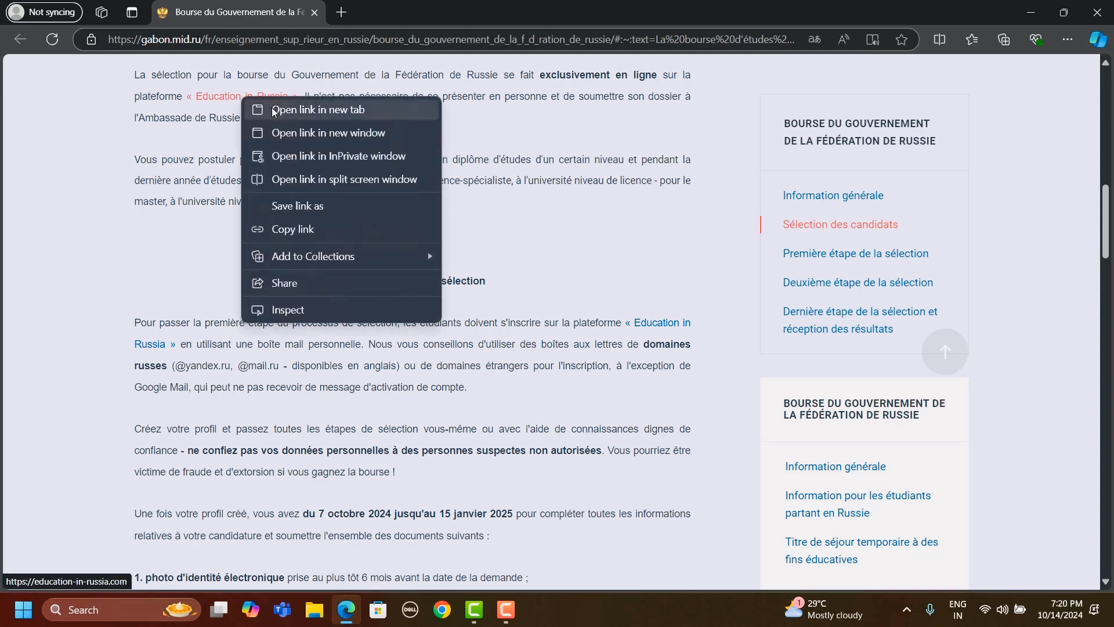
{"action": "left_click", "coordinate": [271, 107]}
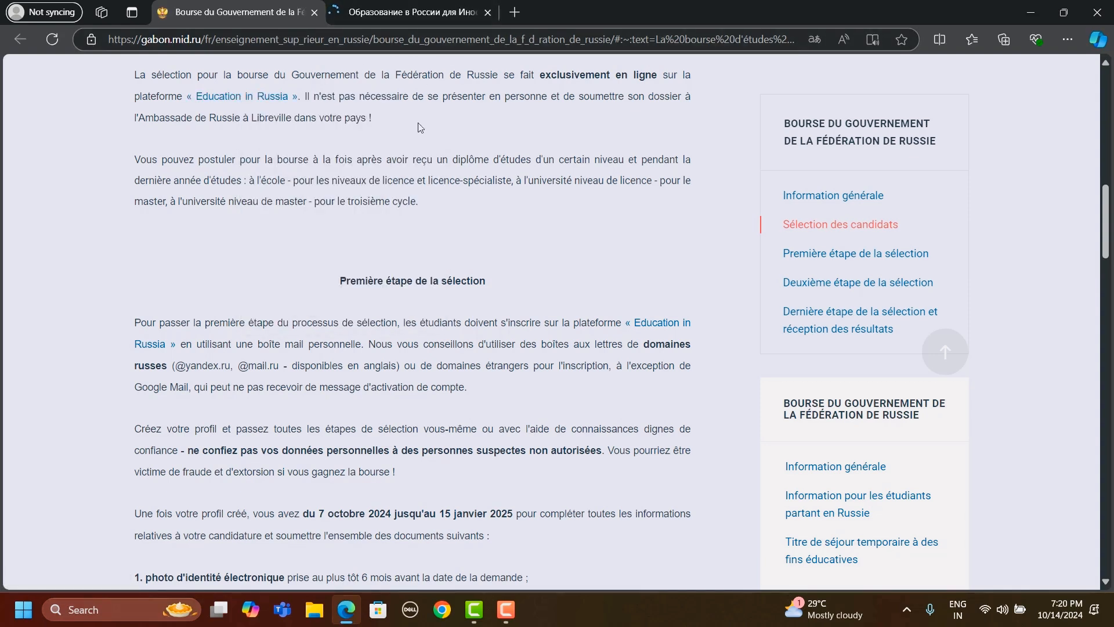
- Read the "Première étape de la sélection" introduction, highlighting the period for completing the application and submitting documents
{"action": "scroll", "coordinate": [421, 128], "scroll_direction": "down", "scroll_amount": 1}
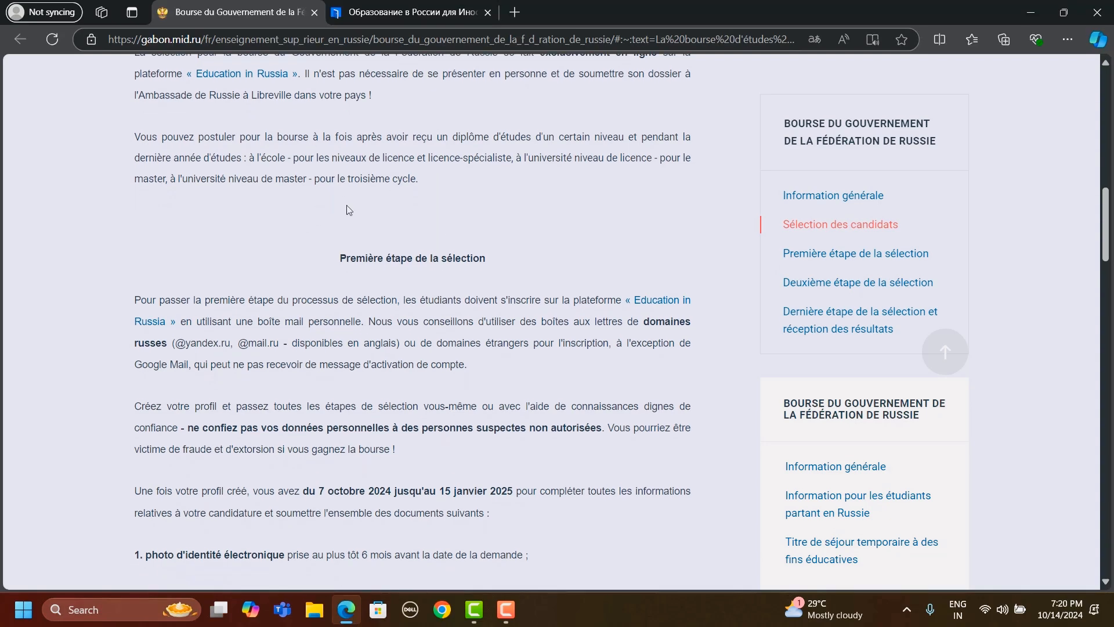
{"action": "scroll", "coordinate": [349, 210], "scroll_direction": "down", "scroll_amount": 1}
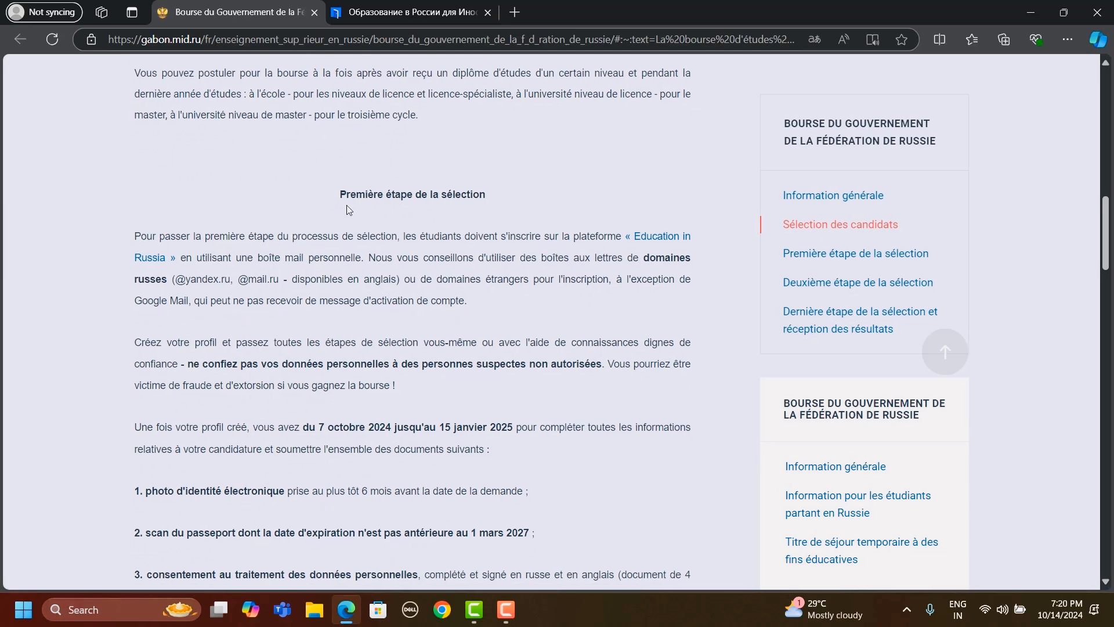
{"action": "scroll", "coordinate": [348, 209], "scroll_direction": "up", "scroll_amount": 1}
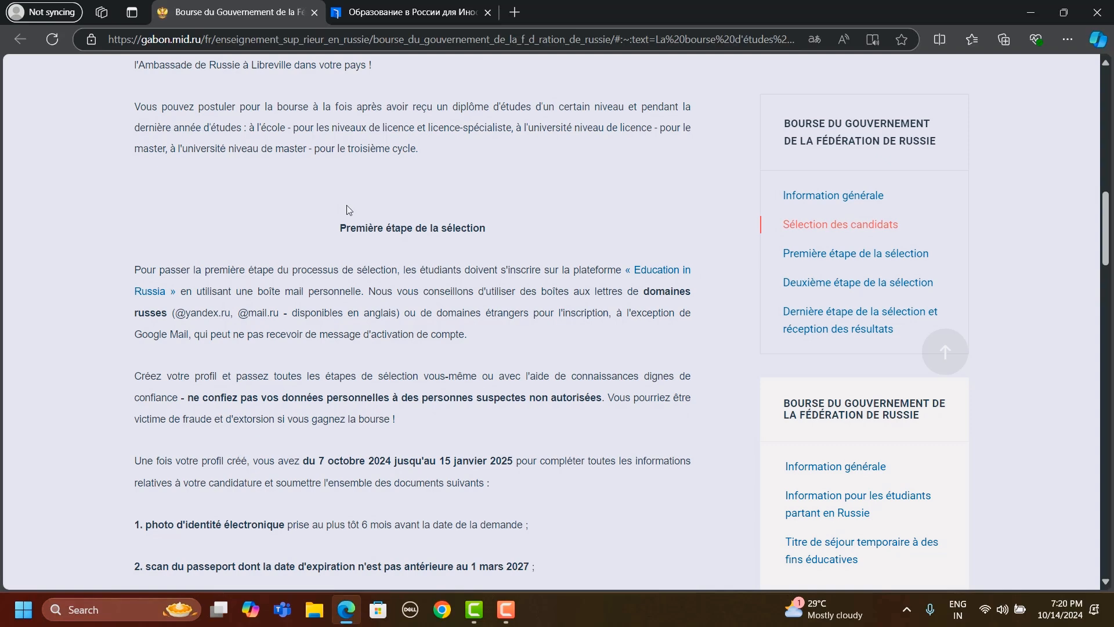
{"action": "scroll", "coordinate": [349, 210], "scroll_direction": "down", "scroll_amount": 1}
{"action": "scroll", "coordinate": [348, 212], "scroll_direction": "down", "scroll_amount": 1}
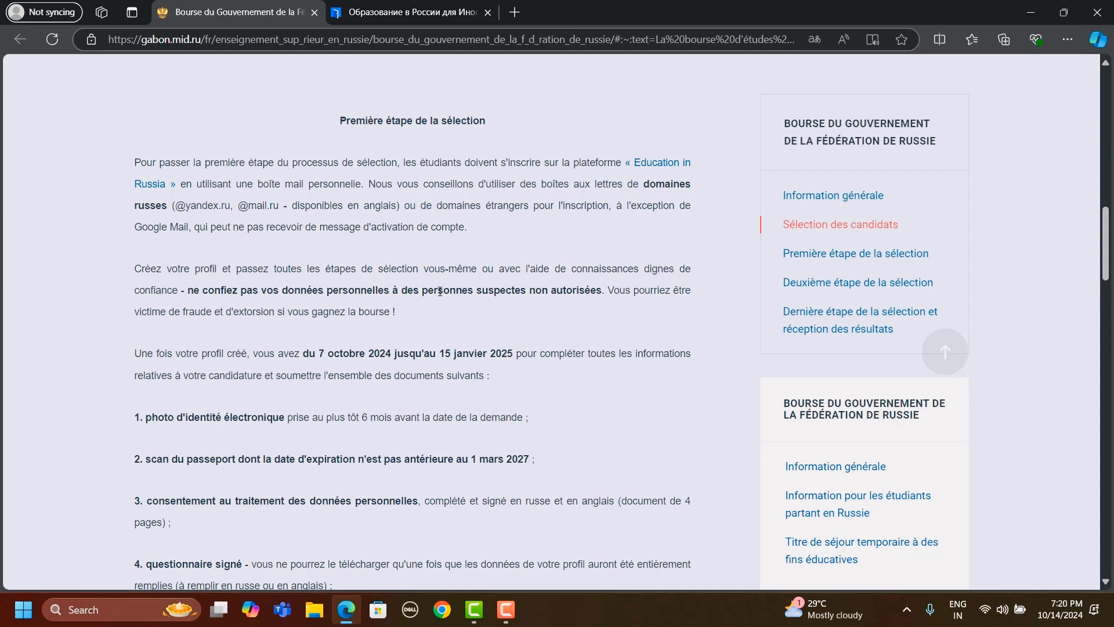
{"action": "scroll", "coordinate": [434, 287], "scroll_direction": "down", "scroll_amount": 1}
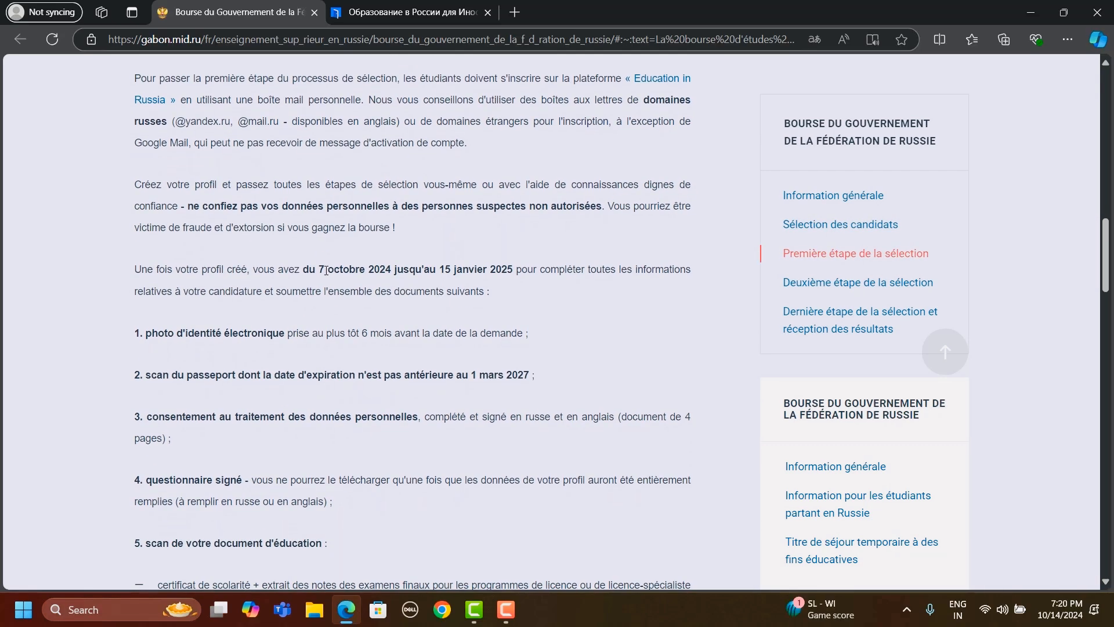
{"action": "left_click_drag", "start_coordinate": [304, 269], "coordinate": [516, 274]}
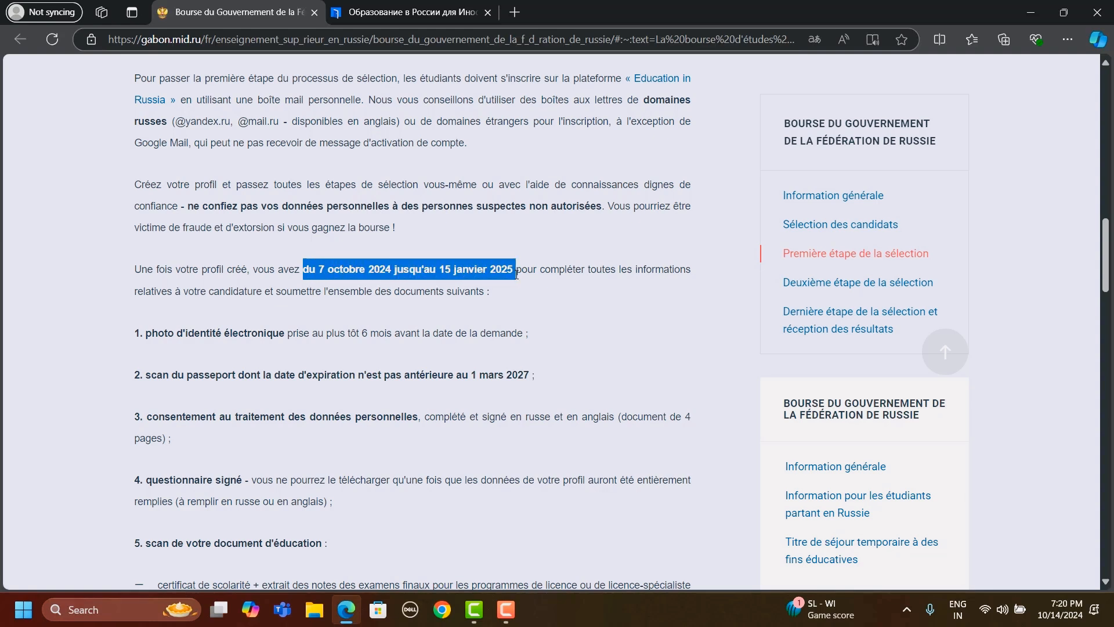
{"action": "left_click", "coordinate": [503, 292]}
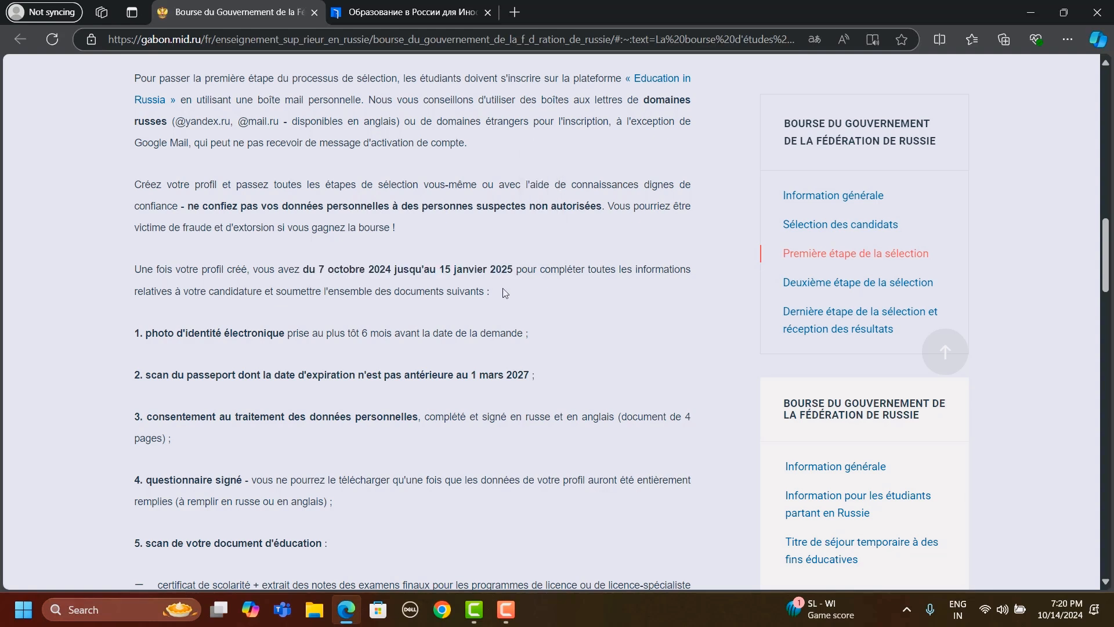
- Glance at the Education in Russia tab, return to the scholarship article and reread the first-stage registration instructions
{"action": "left_click", "coordinate": [399, 7]}
{"action": "left_click", "coordinate": [272, 12]}
{"action": "scroll", "coordinate": [404, 269], "scroll_direction": "down", "scroll_amount": 1}
{"action": "scroll", "coordinate": [404, 269], "scroll_direction": "down", "scroll_amount": 1}
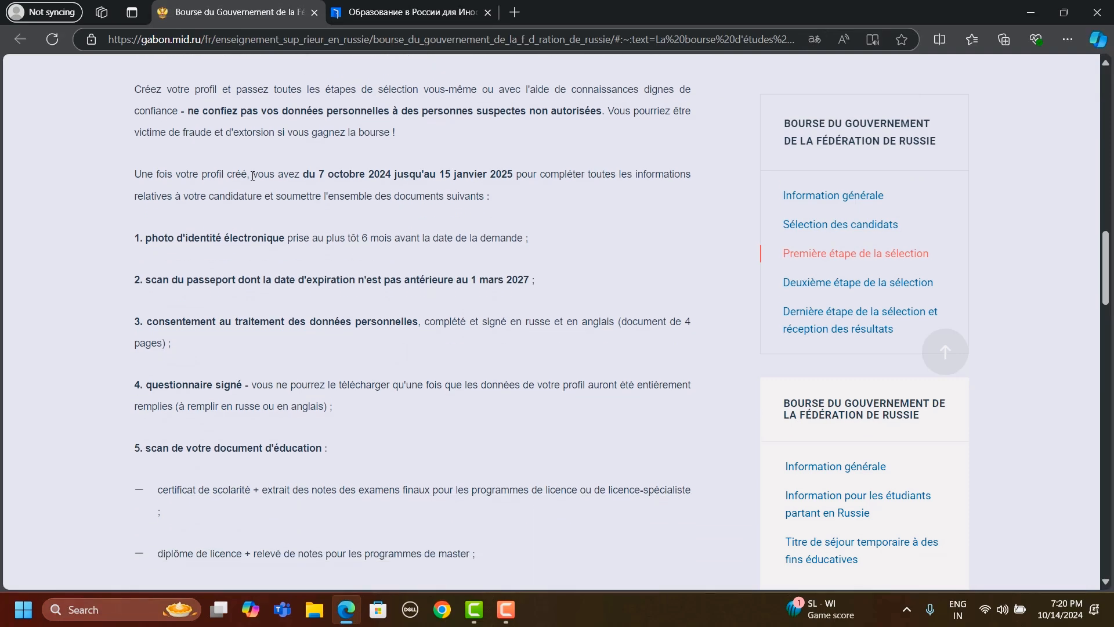
{"action": "scroll", "coordinate": [261, 167], "scroll_direction": "up", "scroll_amount": 2}
{"action": "left_click_drag", "start_coordinate": [330, 85], "coordinate": [486, 82]}
{"action": "left_click", "coordinate": [301, 168]}
{"action": "scroll", "coordinate": [301, 167], "scroll_direction": "down", "scroll_amount": 2}
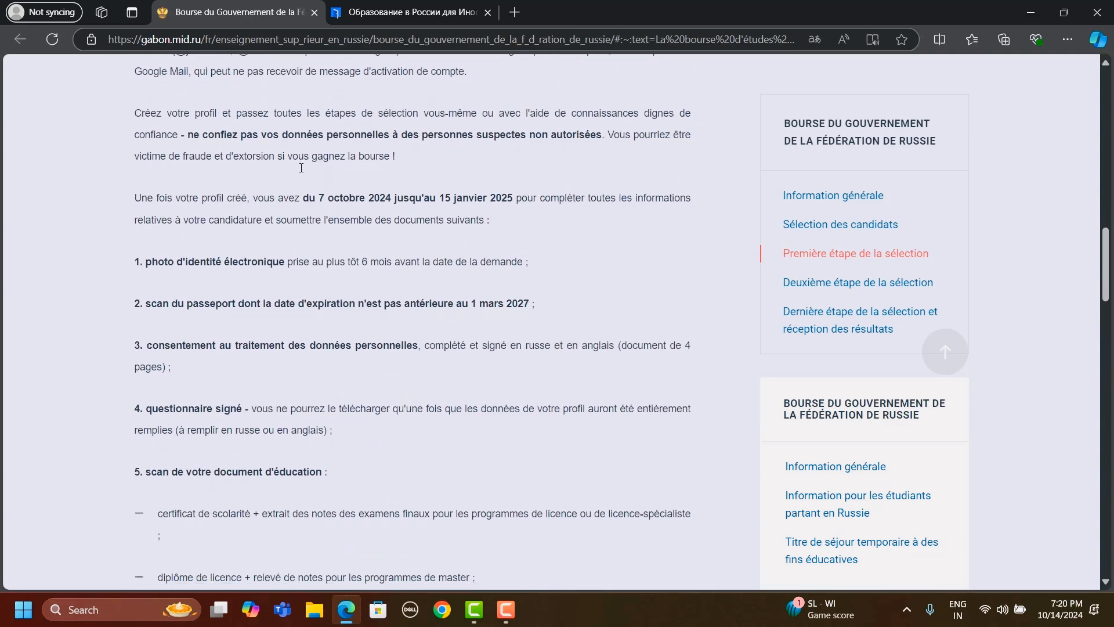
{"action": "scroll", "coordinate": [302, 168], "scroll_direction": "down", "scroll_amount": 1}
- Review the electronic identity photo and passport scan requirements, highlighting the key wording of both items
{"action": "left_click_drag", "start_coordinate": [164, 226], "coordinate": [285, 225]}
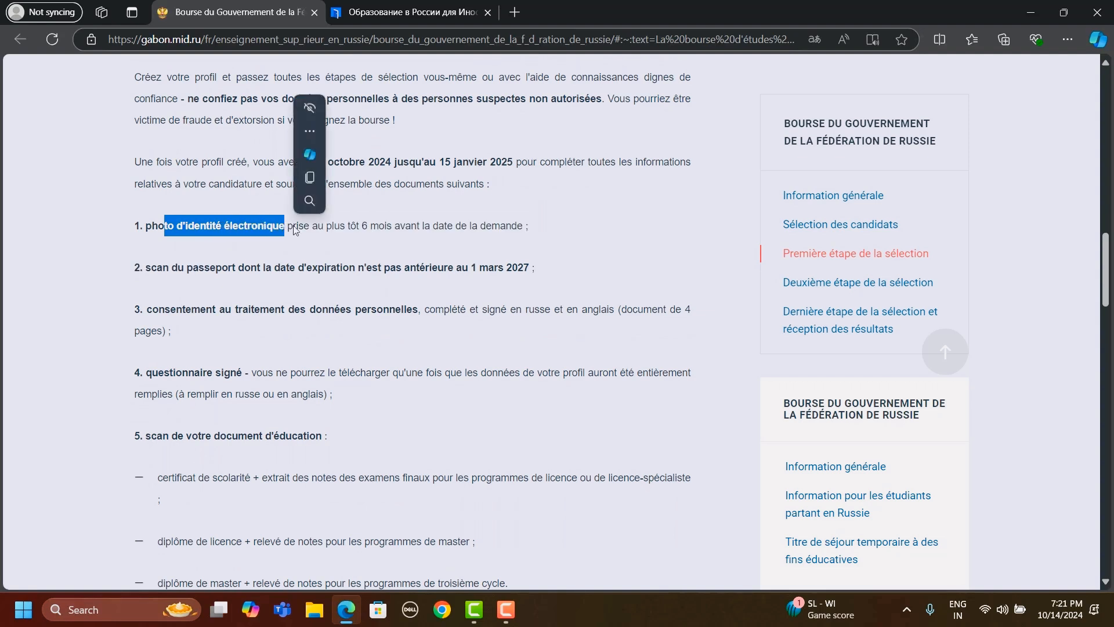
{"action": "left_click", "coordinate": [407, 225]}
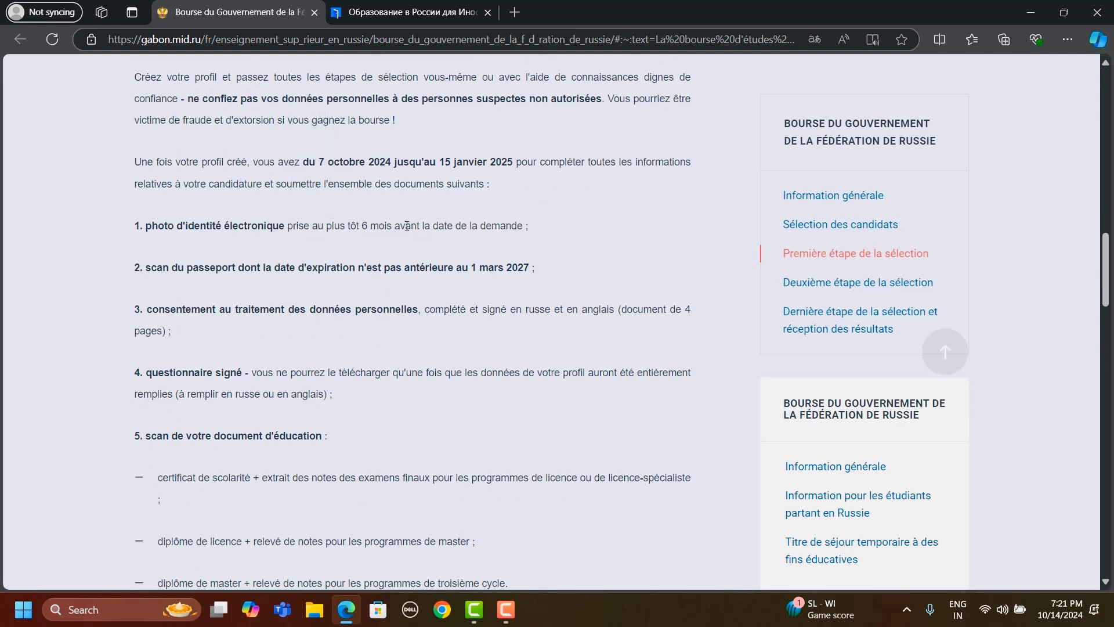
{"action": "left_click_drag", "start_coordinate": [151, 274], "coordinate": [480, 264]}
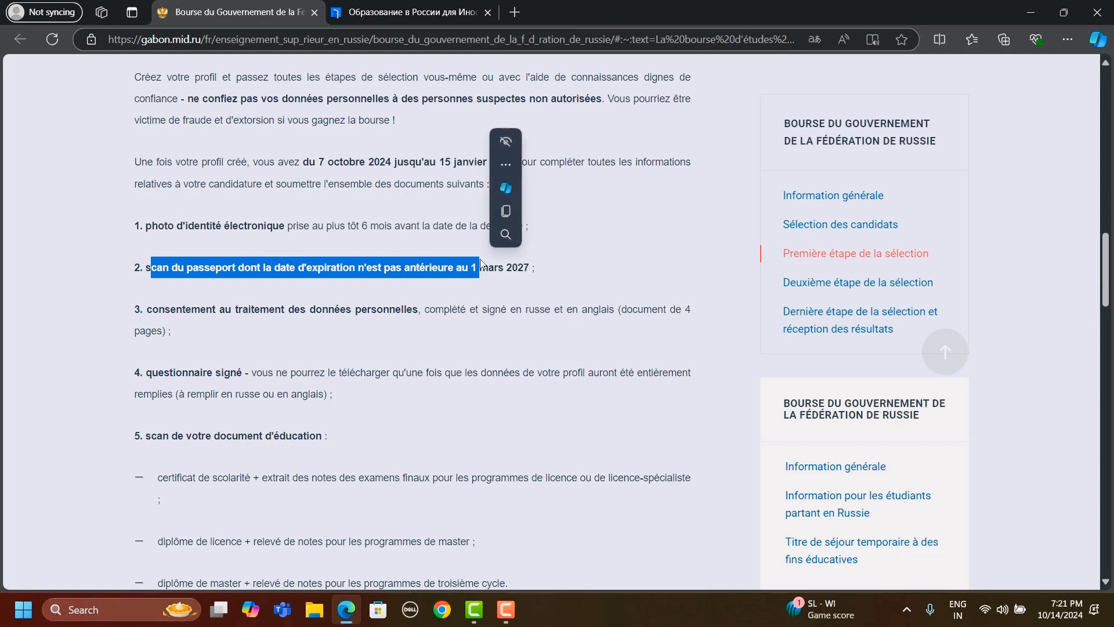
{"action": "left_click", "coordinate": [522, 270]}
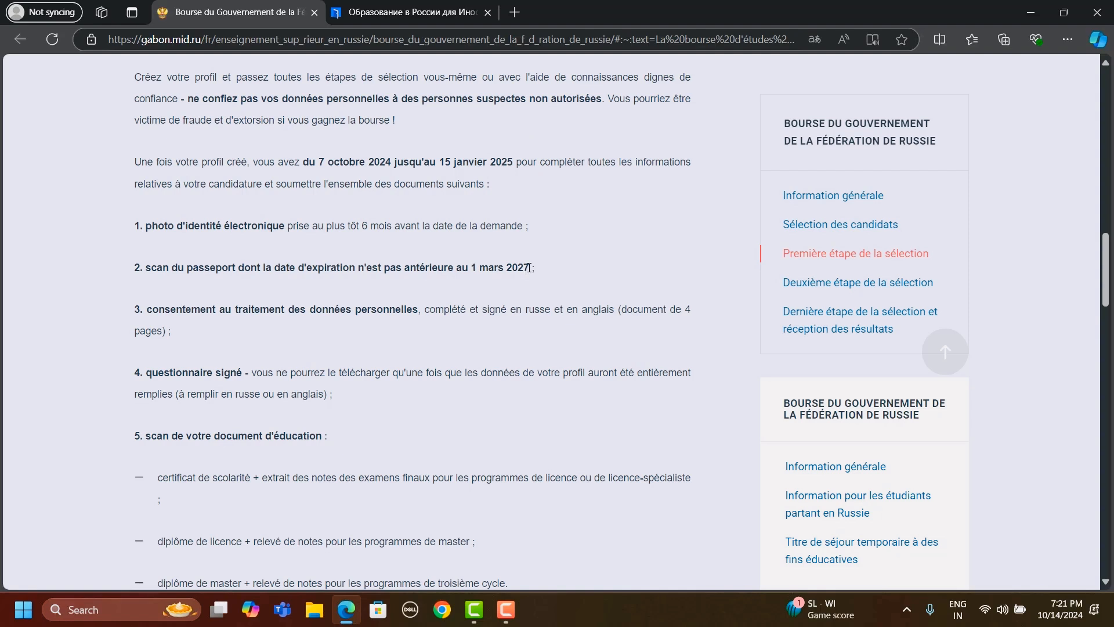
{"action": "mouse_move", "coordinate": [529, 267]}
{"action": "left_mouse_down"}
{"action": "mouse_move", "coordinate": [365, 277]}
{"action": "mouse_move", "coordinate": [525, 268]}
{"action": "left_mouse_up"}
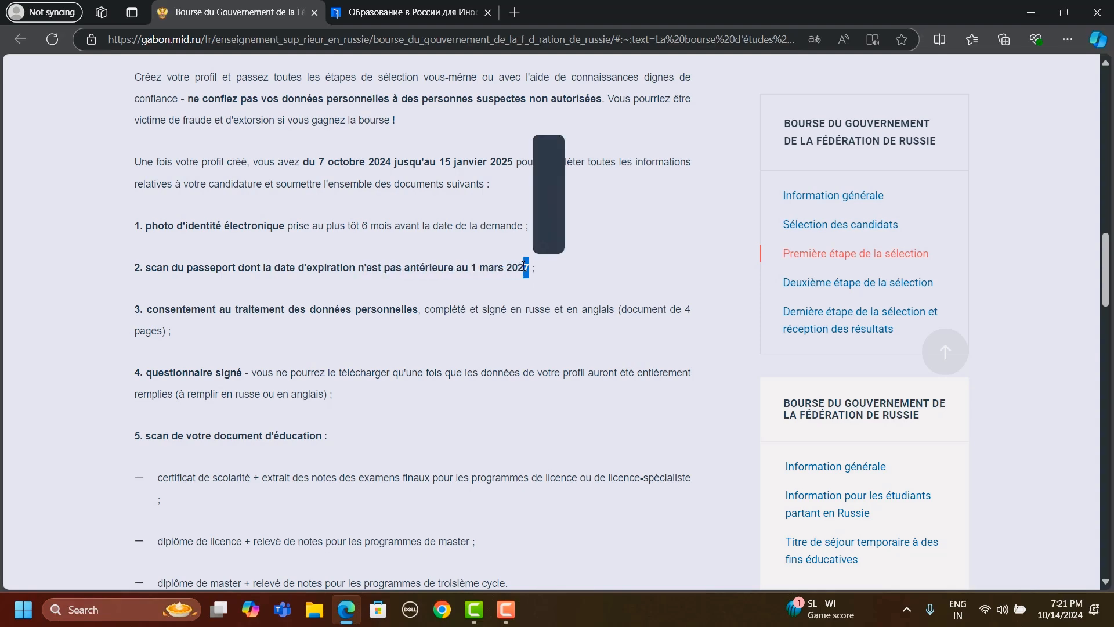
{"action": "scroll", "coordinate": [308, 240], "scroll_direction": "down", "scroll_amount": 1}
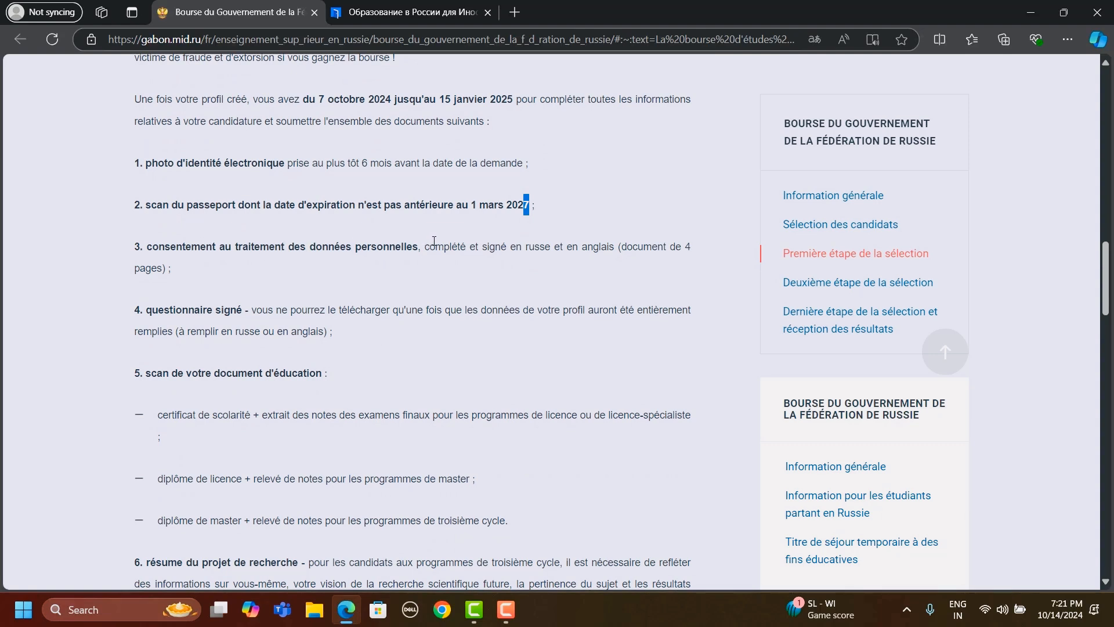
- Review the requirements for the personal data processing consent and the signed questionnaire in the document list
{"action": "left_click_drag", "start_coordinate": [426, 249], "coordinate": [475, 246]}
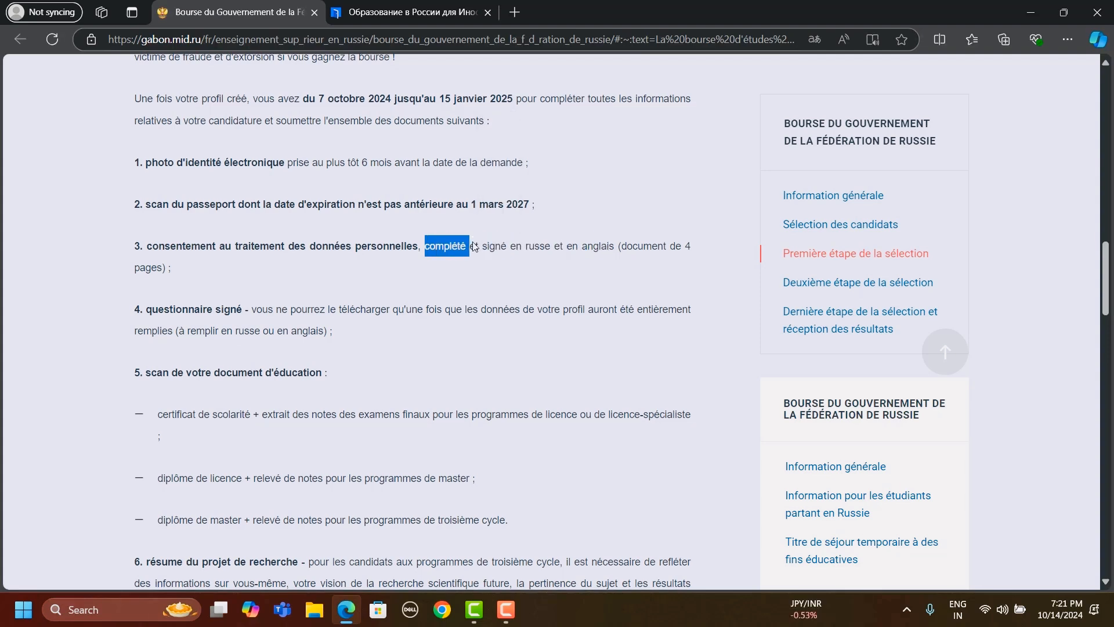
{"action": "scroll", "coordinate": [475, 246], "scroll_direction": "down", "scroll_amount": 1}
{"action": "left_click", "coordinate": [475, 247]}
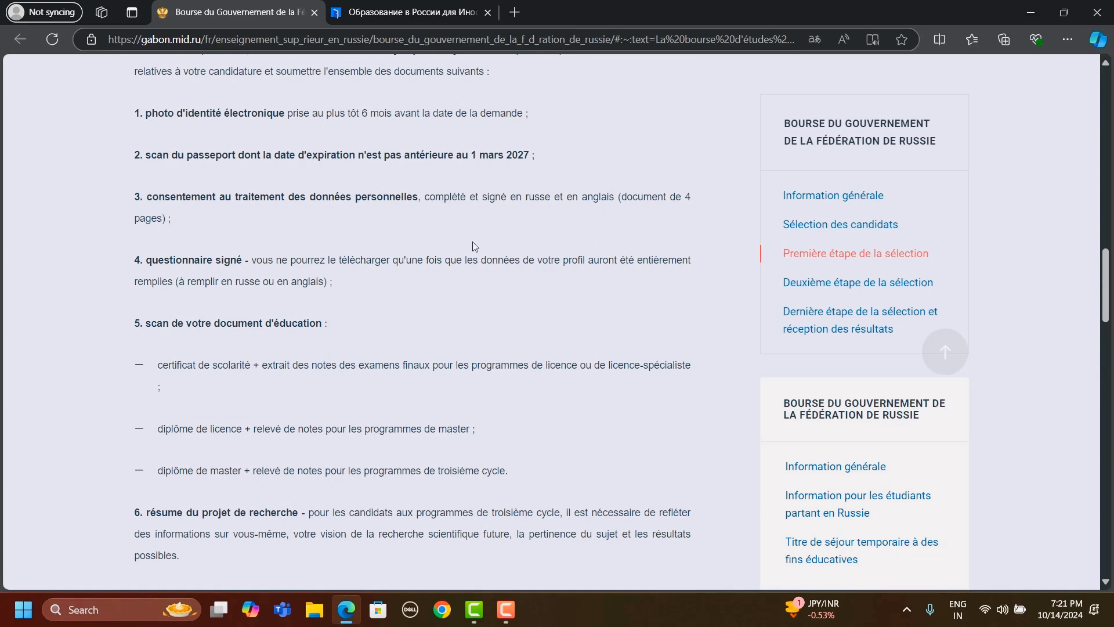
{"action": "scroll", "coordinate": [475, 247], "scroll_direction": "down", "scroll_amount": 1}
{"action": "scroll", "coordinate": [475, 247], "scroll_direction": "down", "scroll_amount": 1}
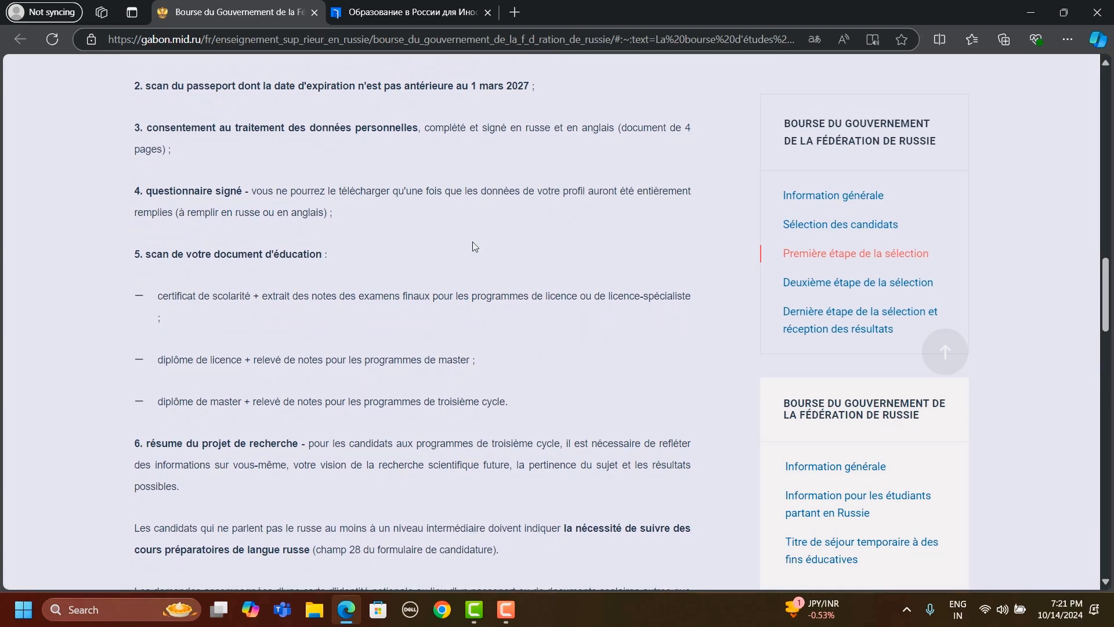
{"action": "scroll", "coordinate": [475, 246], "scroll_direction": "down", "scroll_amount": 1}
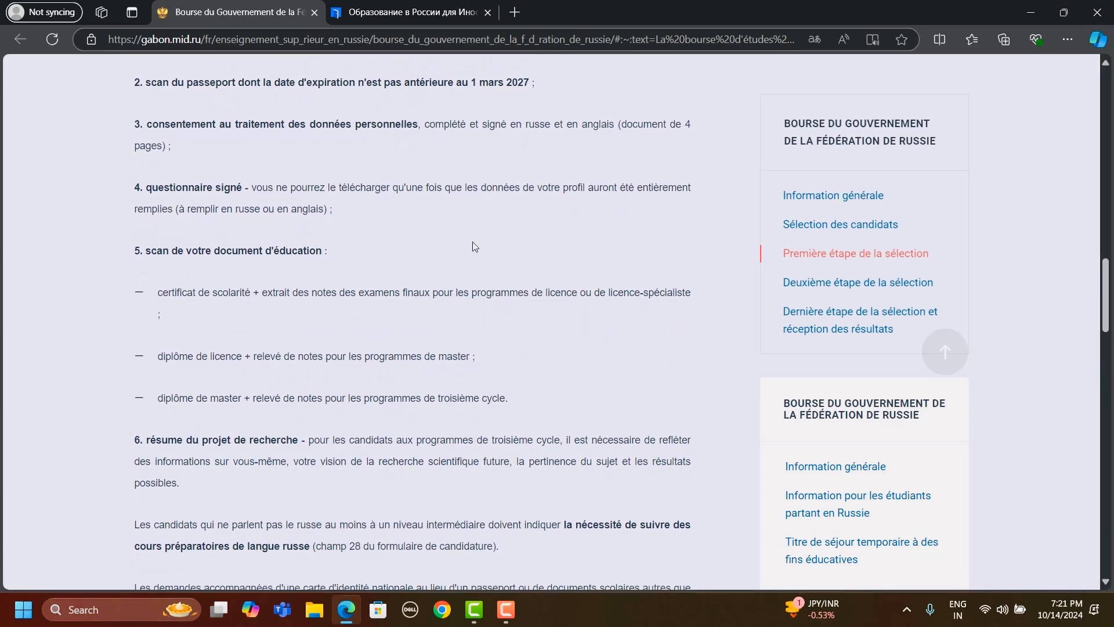
{"action": "scroll", "coordinate": [474, 246], "scroll_direction": "down", "scroll_amount": 1}
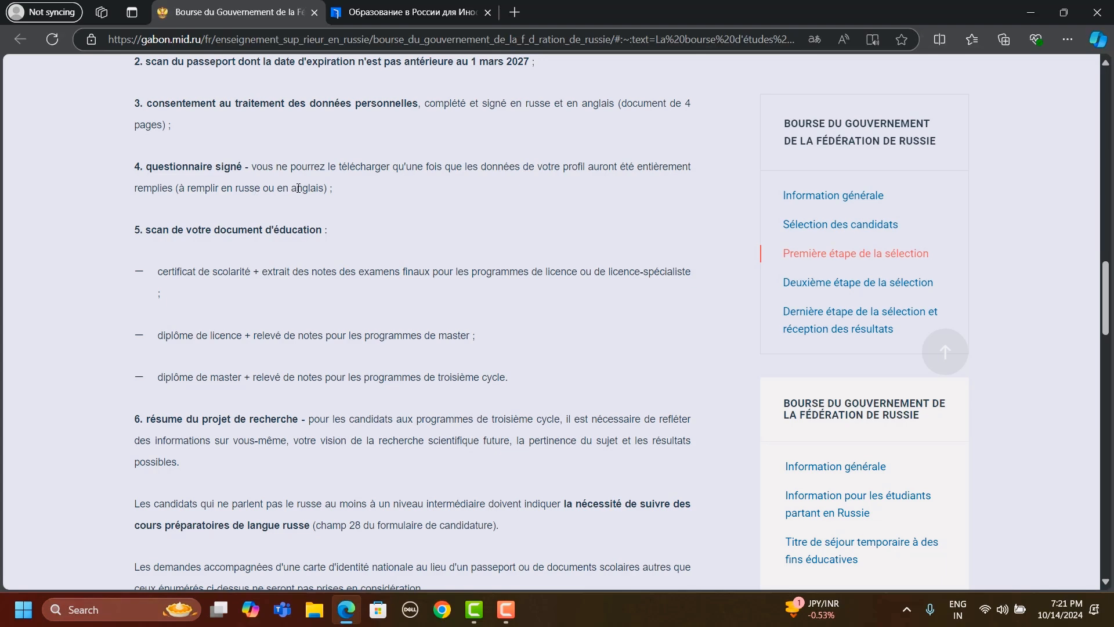
- Examine the education document requirements for the licence, master and third-cycle programmes, highlighting parts of each entry
{"action": "scroll", "coordinate": [400, 198], "scroll_direction": "down", "scroll_amount": 1}
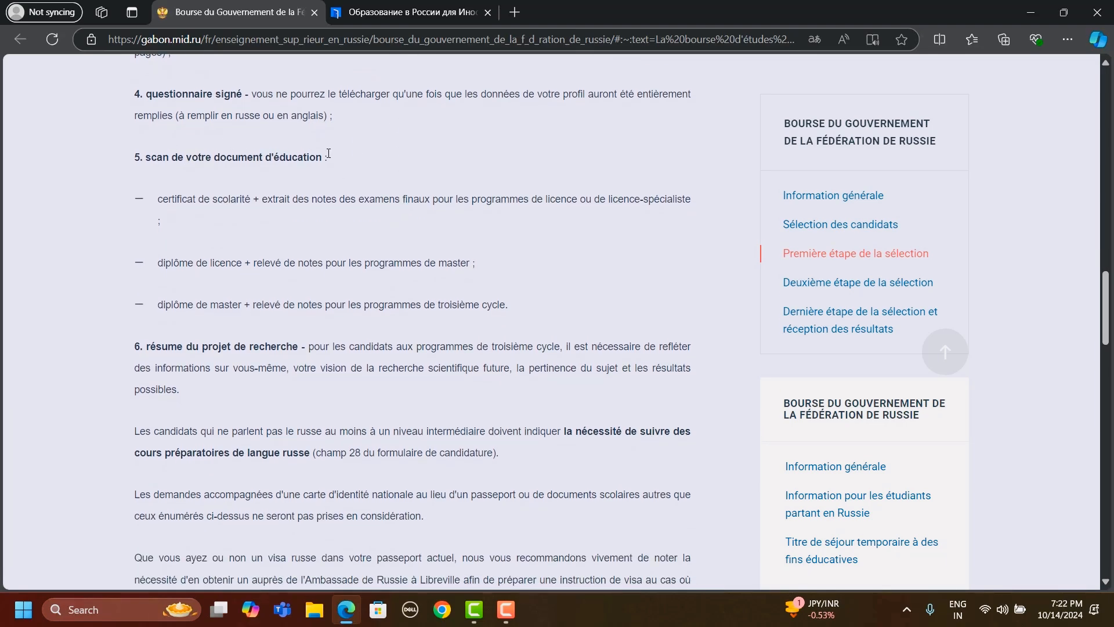
{"action": "left_click_drag", "start_coordinate": [203, 199], "coordinate": [222, 200]}
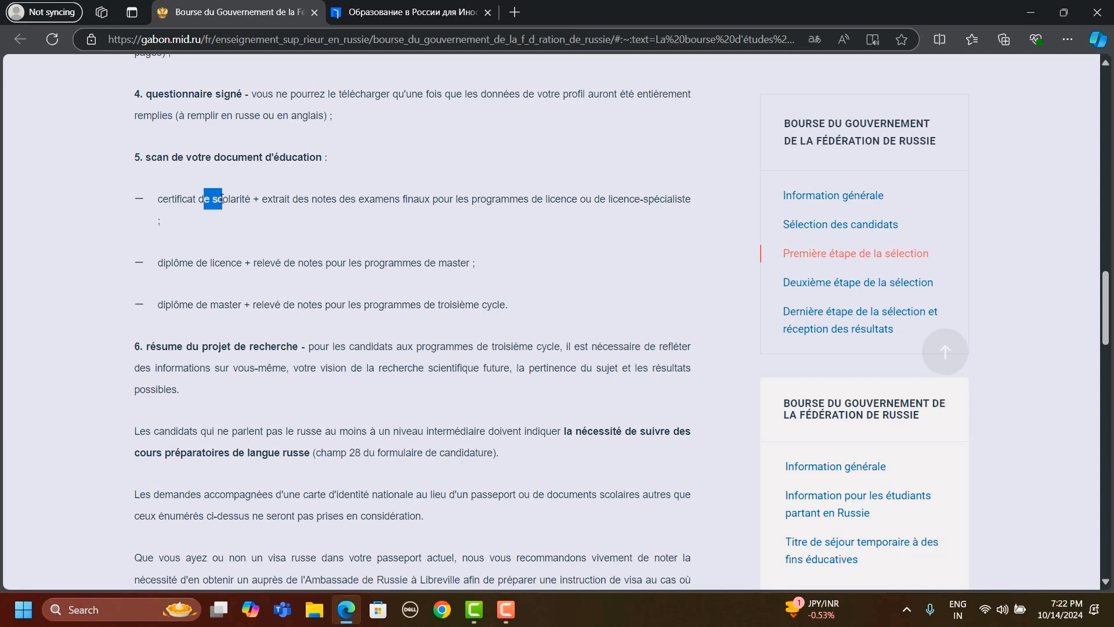
{"action": "left_click", "coordinate": [241, 203]}
{"action": "left_click_drag", "start_coordinate": [205, 201], "coordinate": [218, 201]}
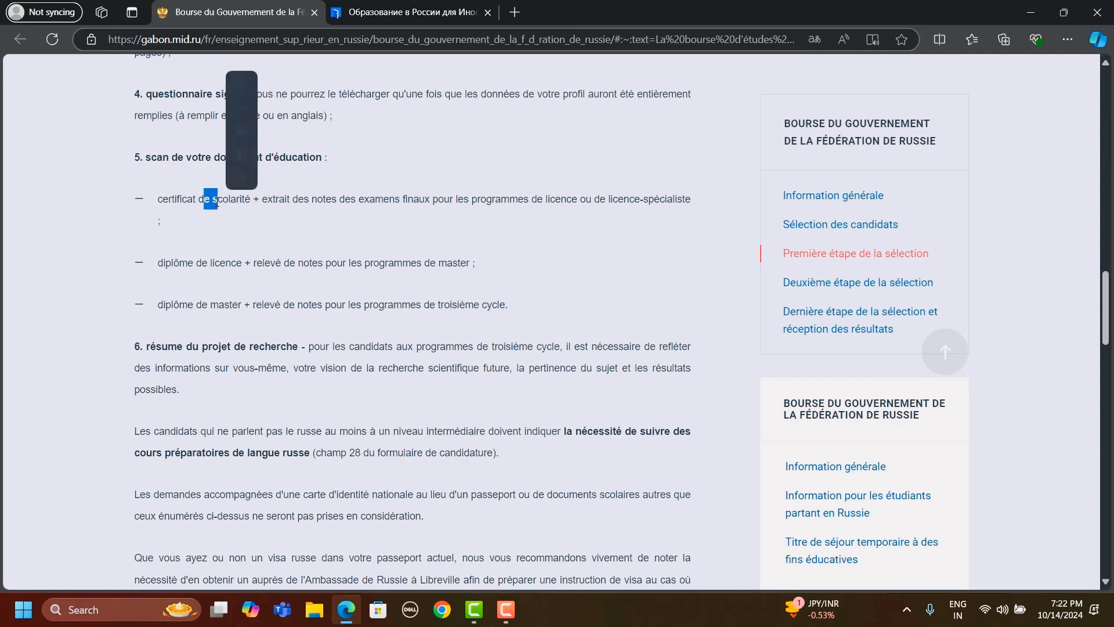
{"action": "left_click_drag", "start_coordinate": [285, 201], "coordinate": [288, 201]}
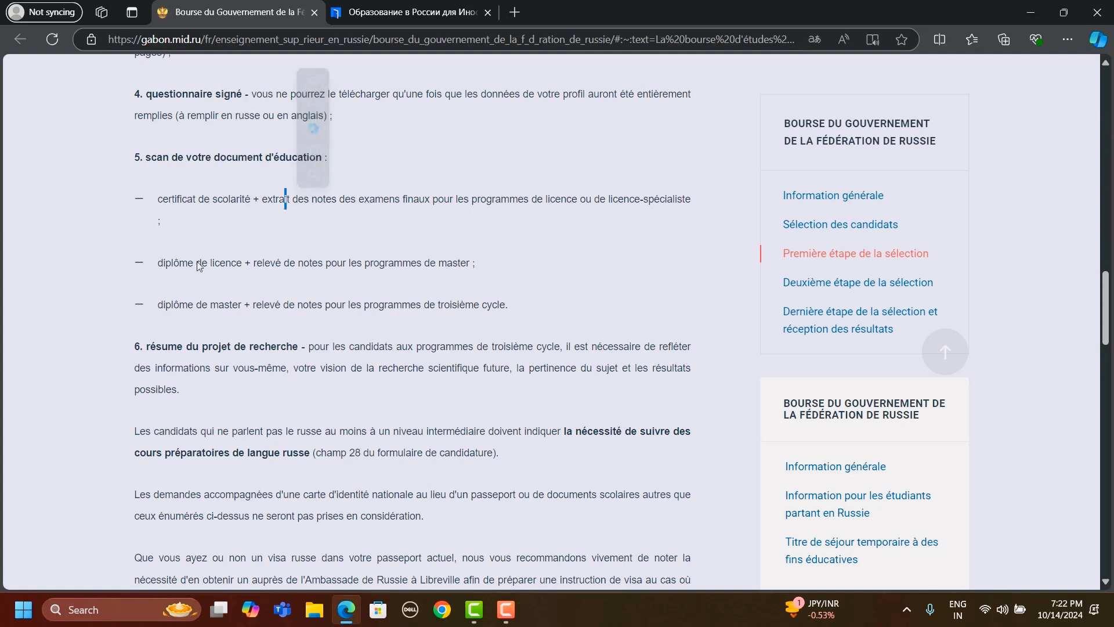
{"action": "left_click_drag", "start_coordinate": [198, 264], "coordinate": [312, 264]}
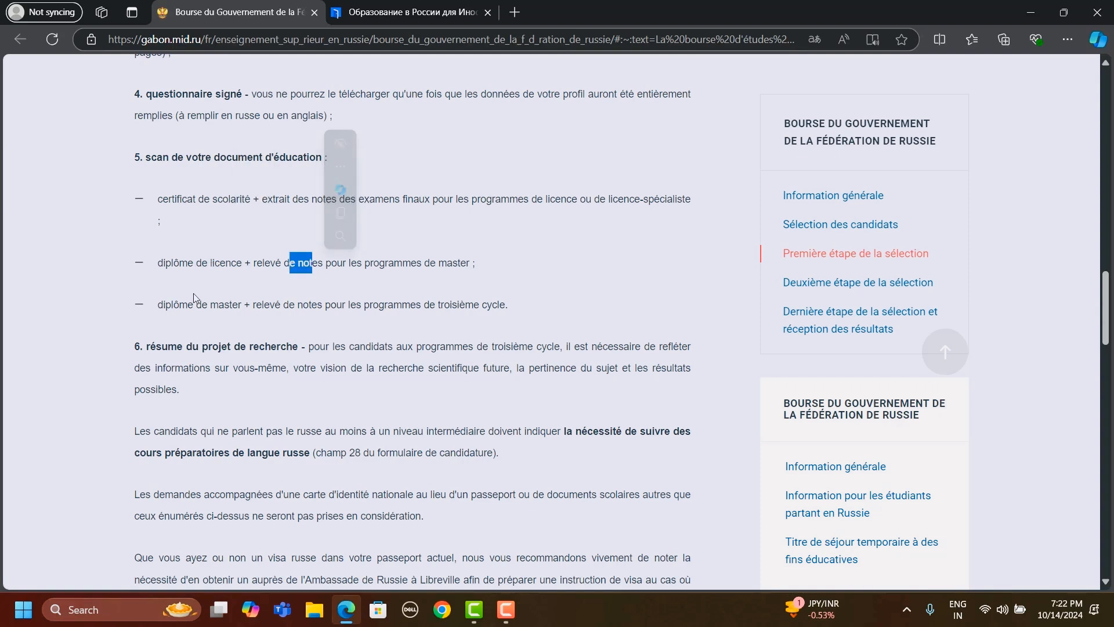
{"action": "left_click_drag", "start_coordinate": [194, 304], "coordinate": [252, 304]}
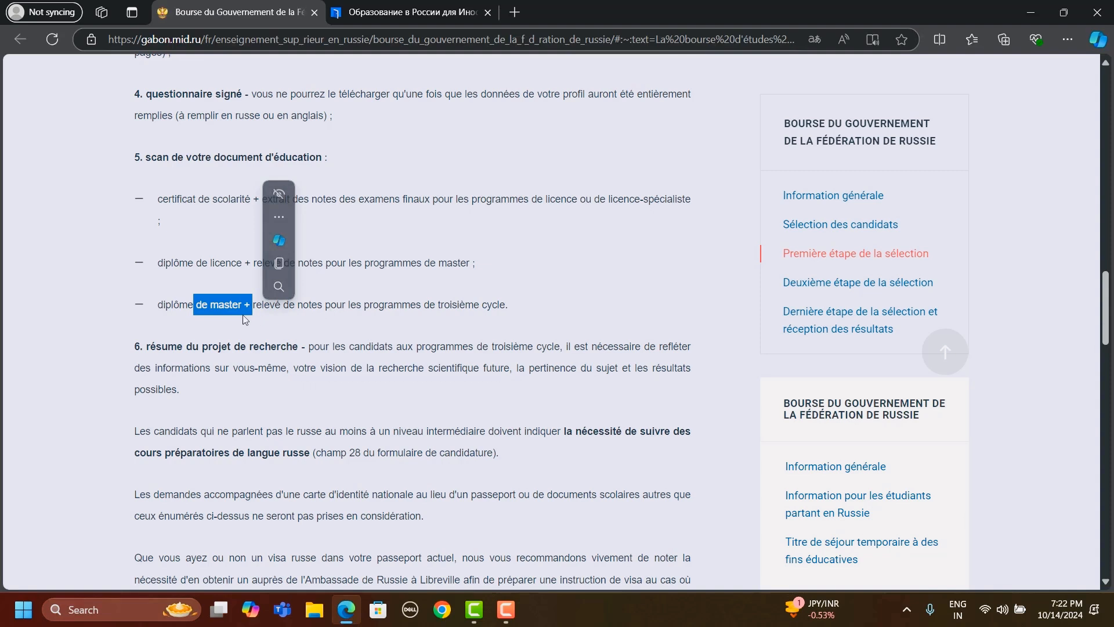
{"action": "left_click_drag", "start_coordinate": [178, 306], "coordinate": [202, 306]}
{"action": "left_click_drag", "start_coordinate": [323, 305], "coordinate": [387, 316]}
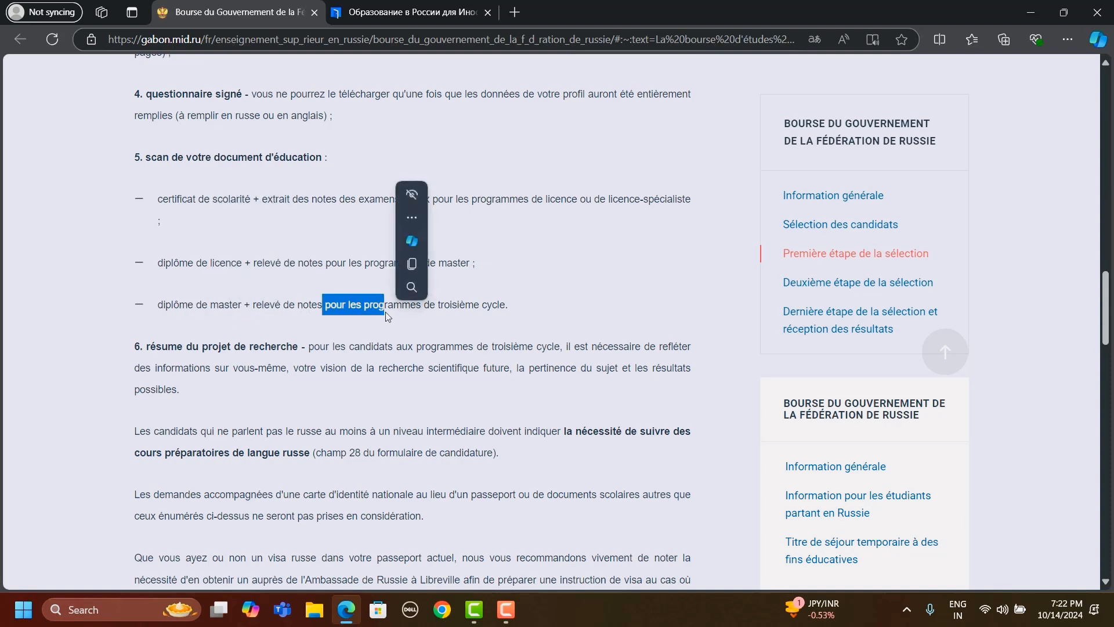
{"action": "left_click", "coordinate": [387, 315]}
- Read the research project summary requirement and the closing first-stage notes on language courses, visa and application status
{"action": "scroll", "coordinate": [387, 315], "scroll_direction": "down", "scroll_amount": 1}
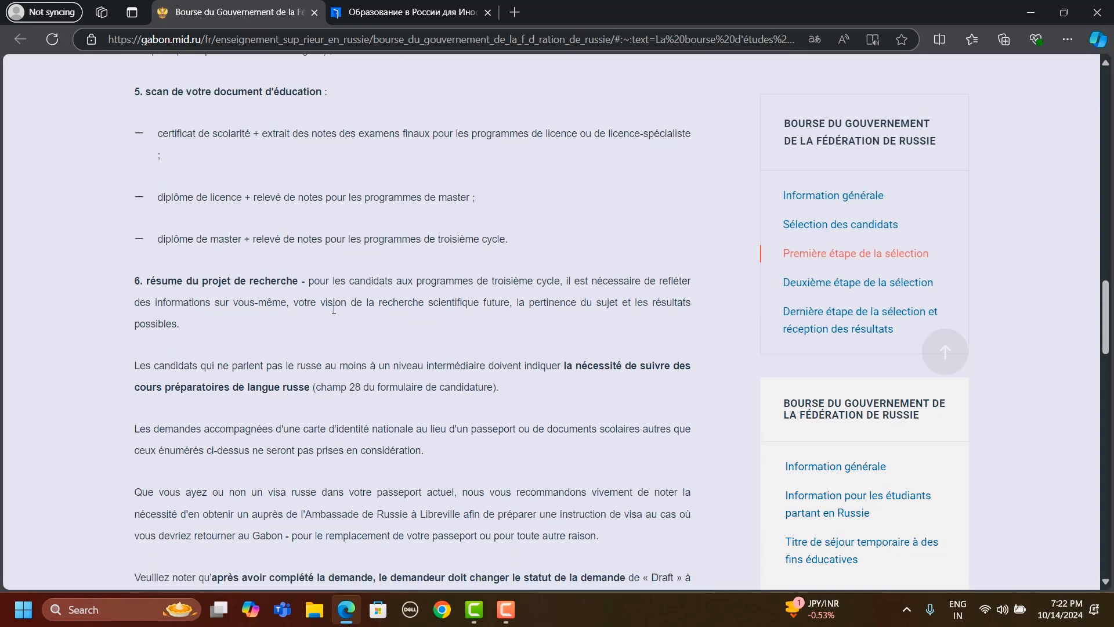
{"action": "scroll", "coordinate": [334, 309], "scroll_direction": "down", "scroll_amount": 2}
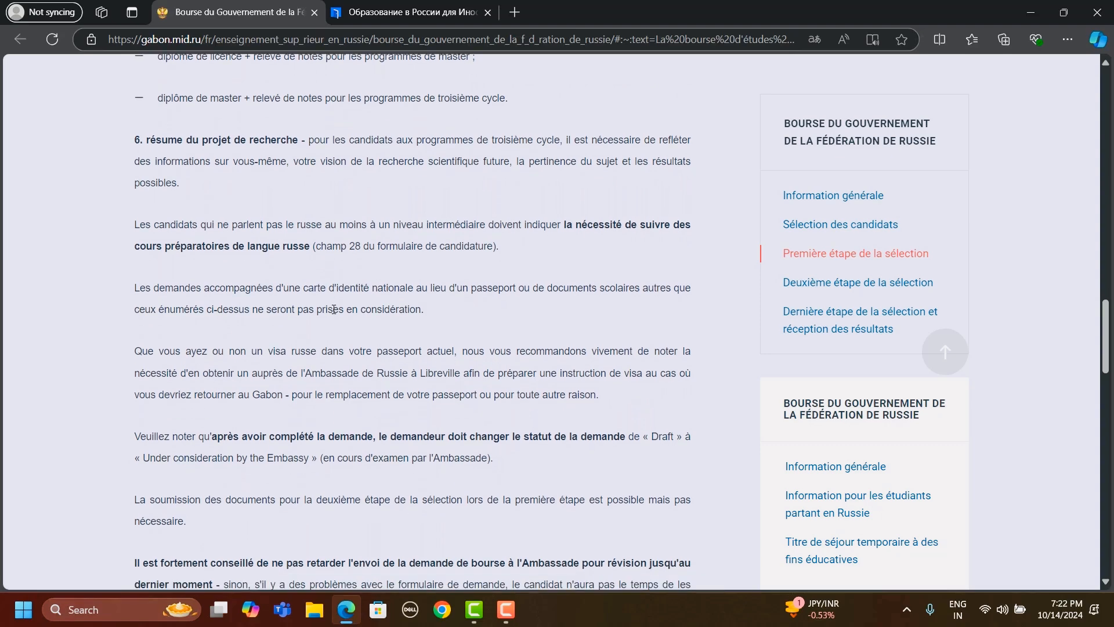
{"action": "scroll", "coordinate": [334, 310], "scroll_direction": "down", "scroll_amount": 3}
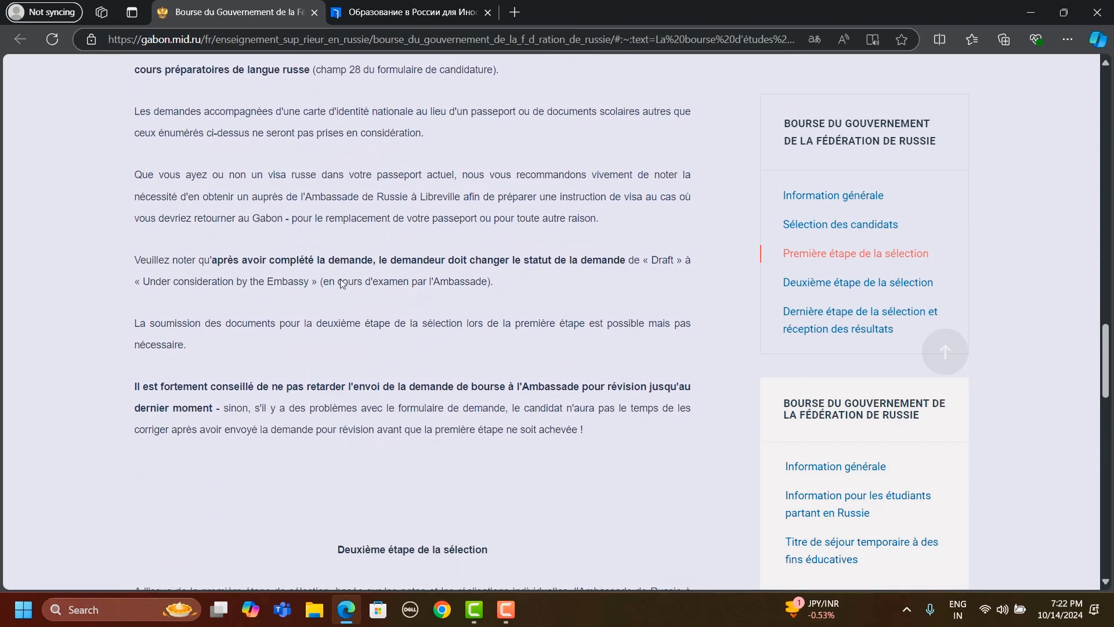
{"action": "scroll", "coordinate": [343, 283], "scroll_direction": "down", "scroll_amount": 1}
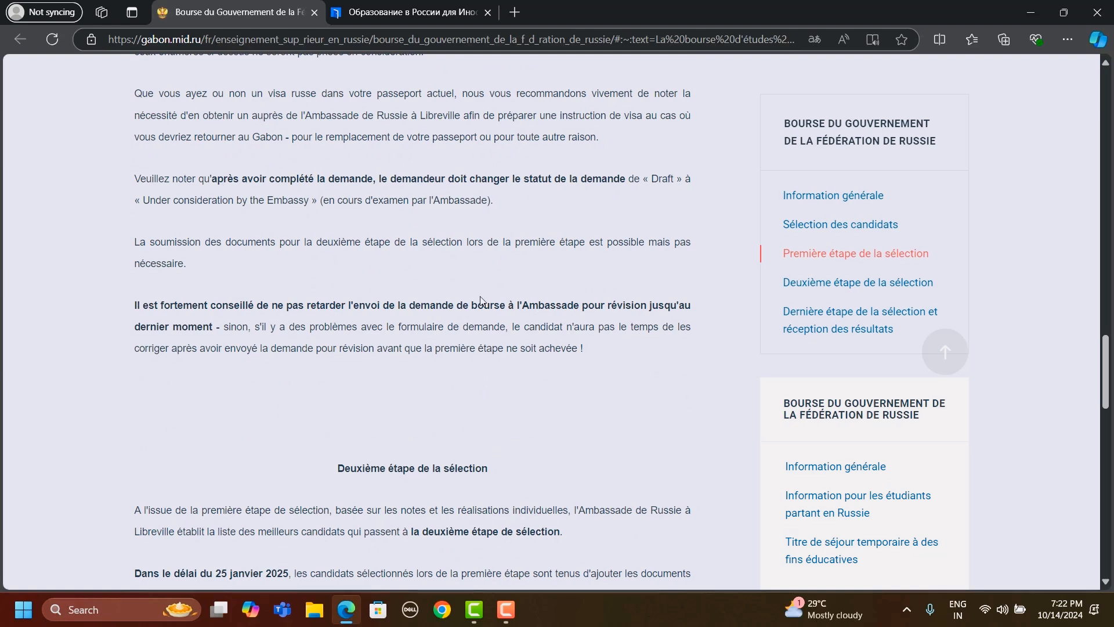
{"action": "scroll", "coordinate": [481, 299], "scroll_direction": "up", "scroll_amount": 1}
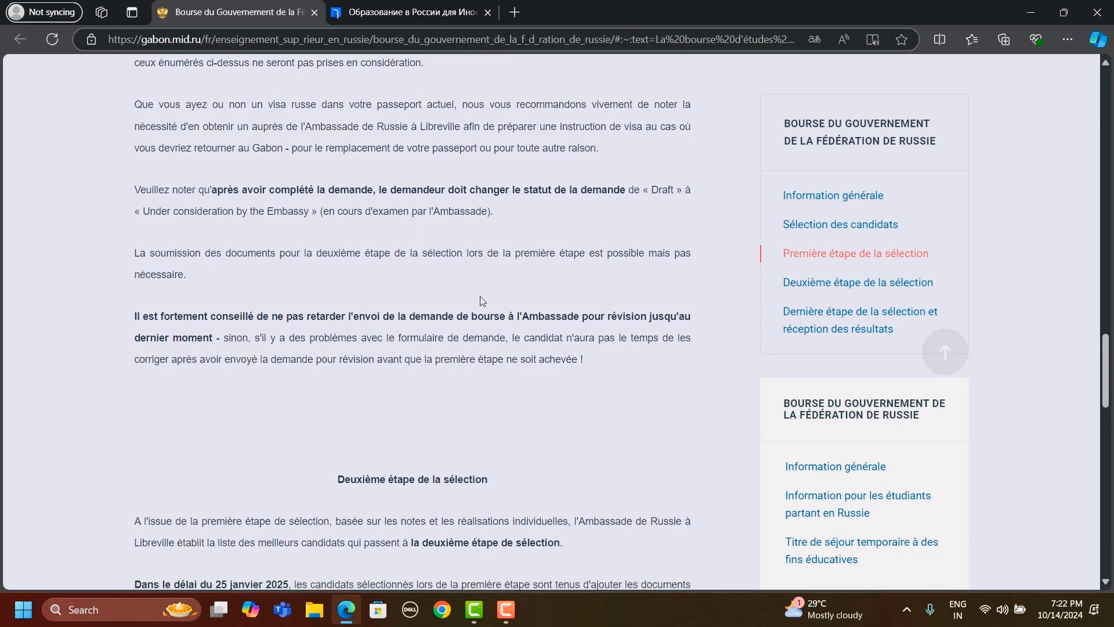
{"action": "scroll", "coordinate": [481, 299], "scroll_direction": "up", "scroll_amount": 1}
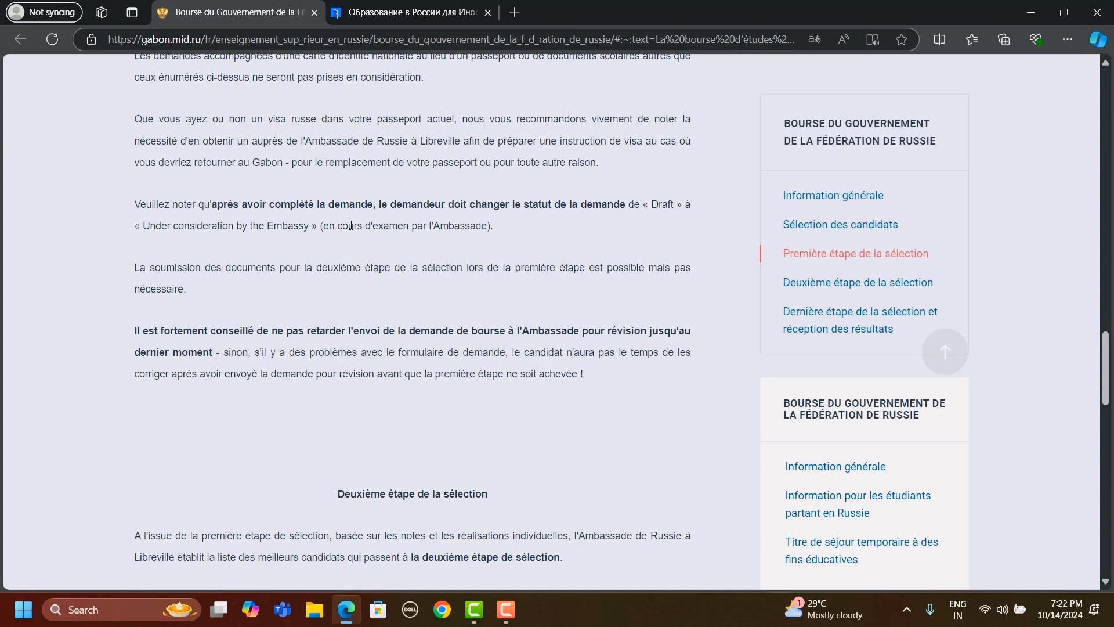
- Review the first-stage note on changing the application status from "Draft" to "Under consideration by the Embassy", highlighting its key wording
{"action": "left_click_drag", "start_coordinate": [249, 203], "coordinate": [587, 202]}
{"action": "left_click", "coordinate": [538, 237]}
{"action": "scroll", "coordinate": [539, 238], "scroll_direction": "up", "scroll_amount": 1}
{"action": "scroll", "coordinate": [540, 238], "scroll_direction": "down", "scroll_amount": 1}
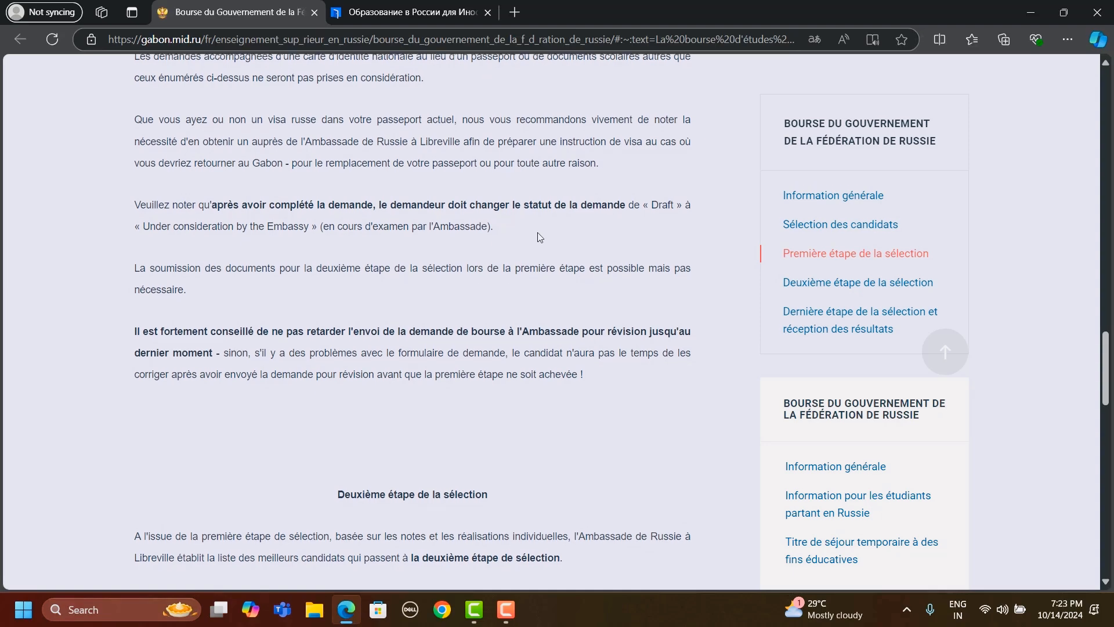
- Read the introduction to the second selection stage, highlighting the 25 January 2025 deadline
{"action": "scroll", "coordinate": [540, 238], "scroll_direction": "down", "scroll_amount": 2}
{"action": "scroll", "coordinate": [538, 238], "scroll_direction": "down", "scroll_amount": 5}
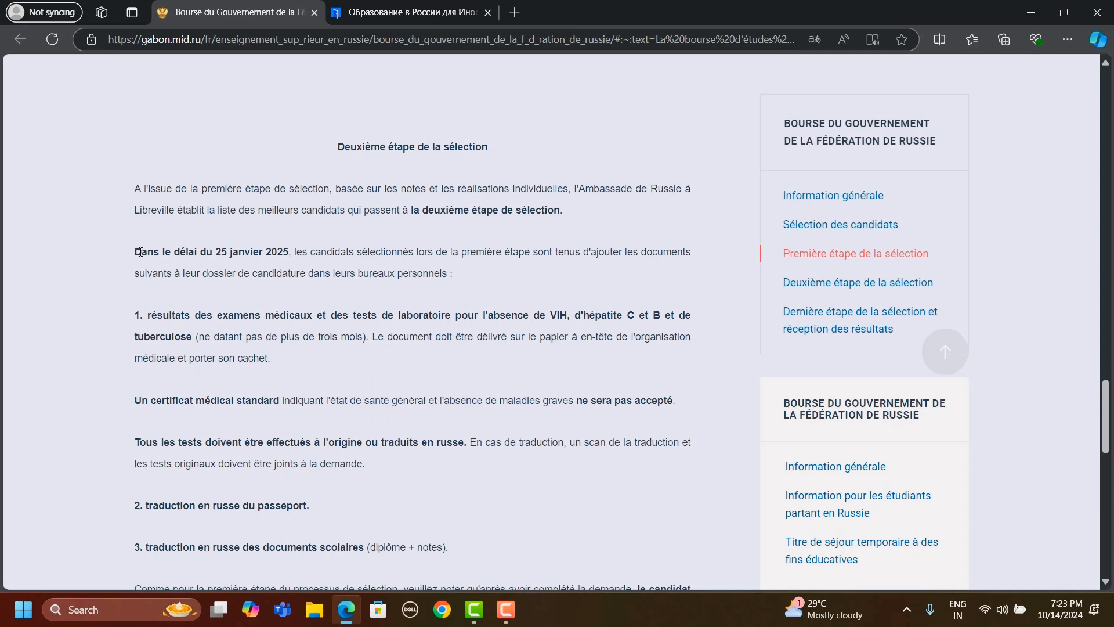
{"action": "left_click_drag", "start_coordinate": [140, 252], "coordinate": [277, 252]}
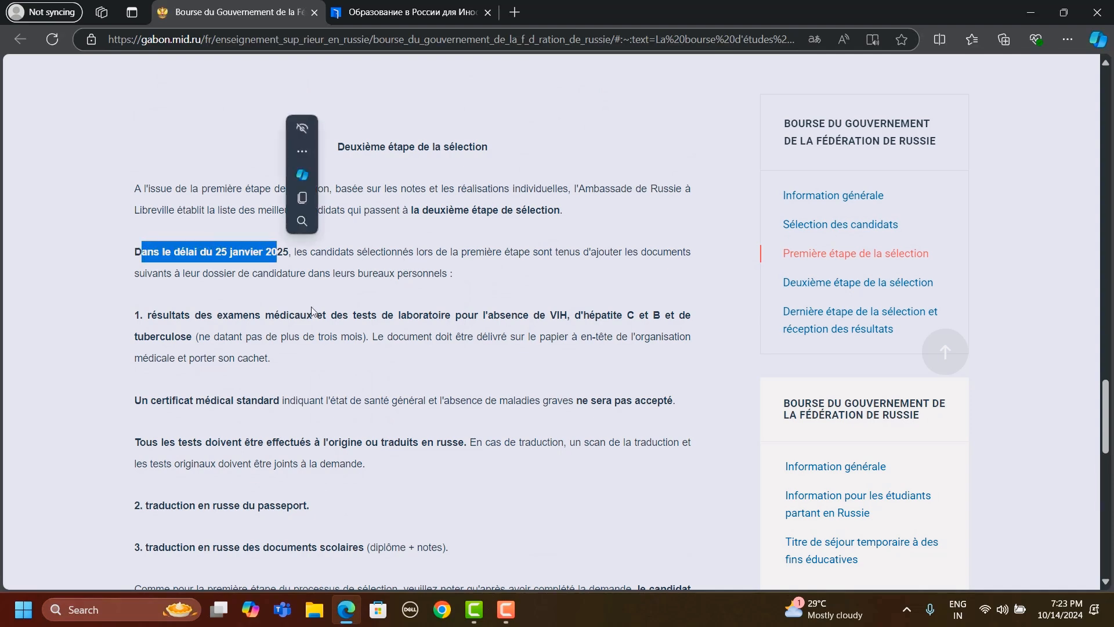
{"action": "left_click", "coordinate": [325, 355]}
- Examine the documents required for the second stage: medical test results and Russian translations of the passport and school documents
{"action": "scroll", "coordinate": [325, 356], "scroll_direction": "down", "scroll_amount": 1}
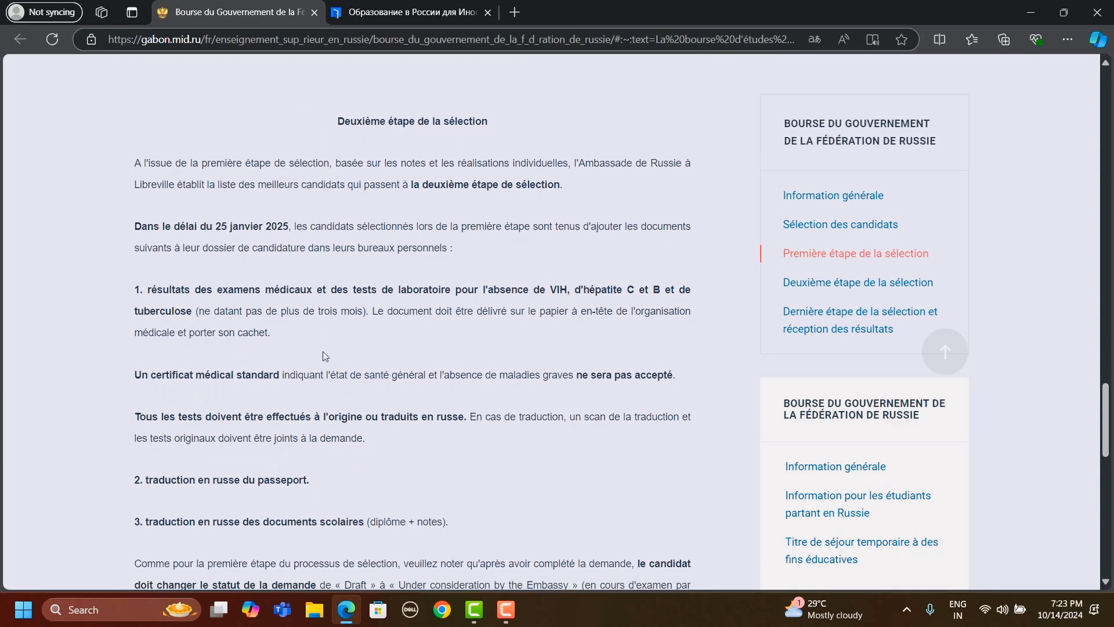
{"action": "scroll", "coordinate": [325, 356], "scroll_direction": "down", "scroll_amount": 2}
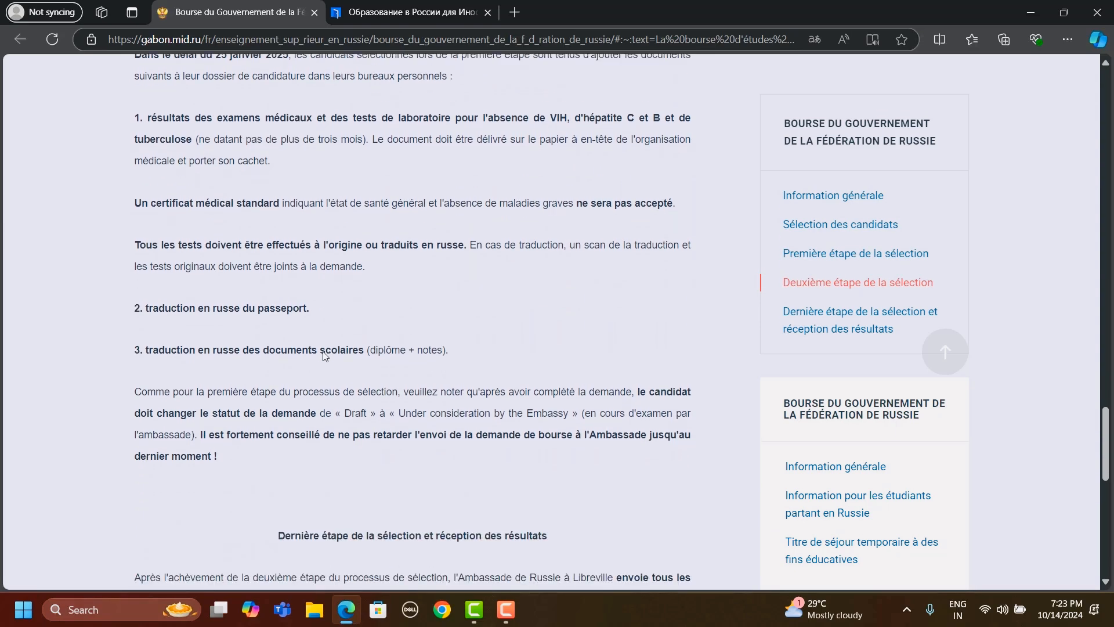
{"action": "scroll", "coordinate": [325, 356], "scroll_direction": "up", "scroll_amount": 1}
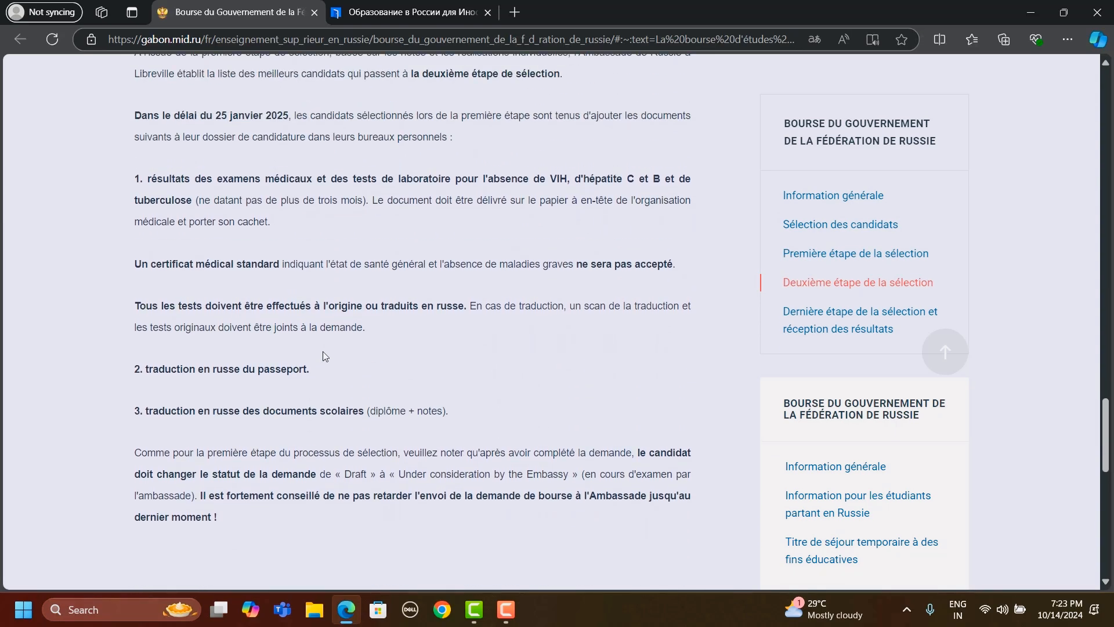
{"action": "scroll", "coordinate": [325, 356], "scroll_direction": "up", "scroll_amount": 1}
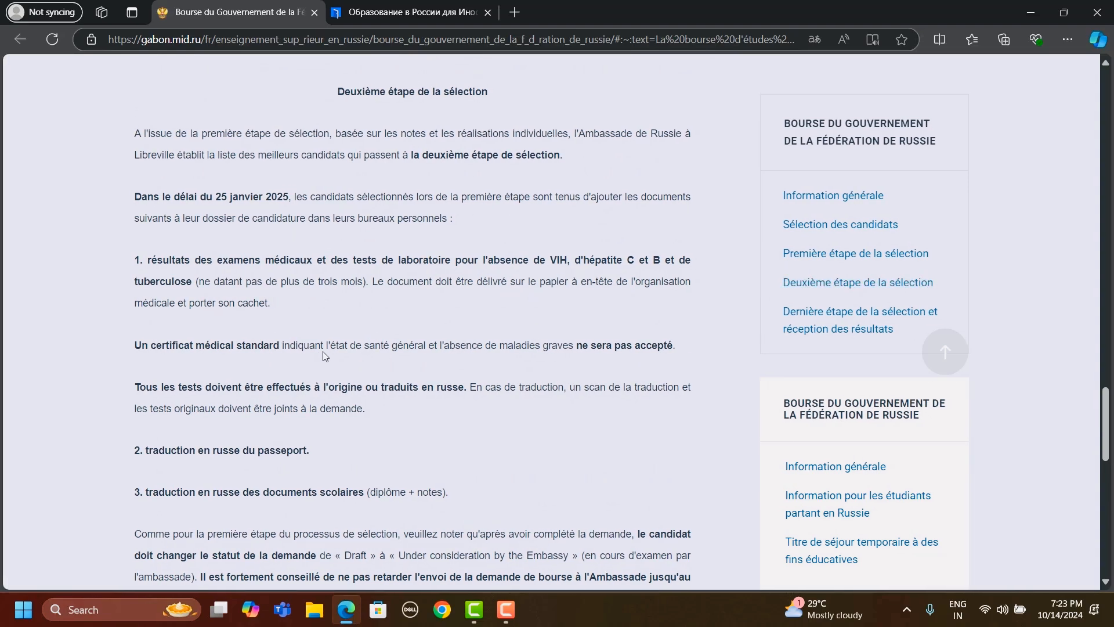
{"action": "scroll", "coordinate": [325, 356], "scroll_direction": "down", "scroll_amount": 1}
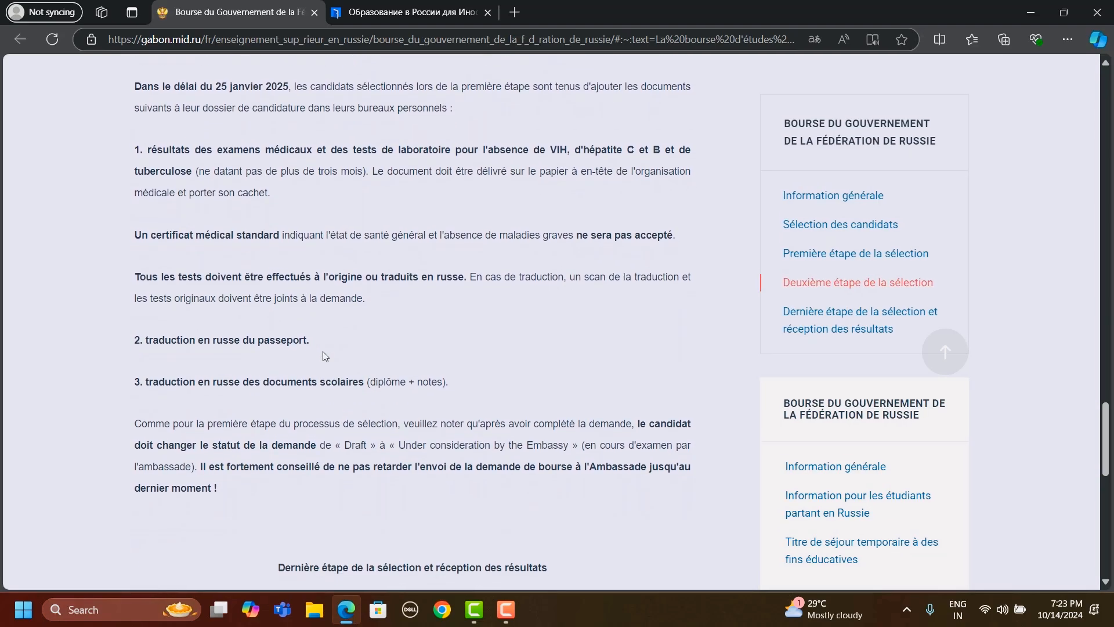
{"action": "scroll", "coordinate": [325, 356], "scroll_direction": "down", "scroll_amount": 1}
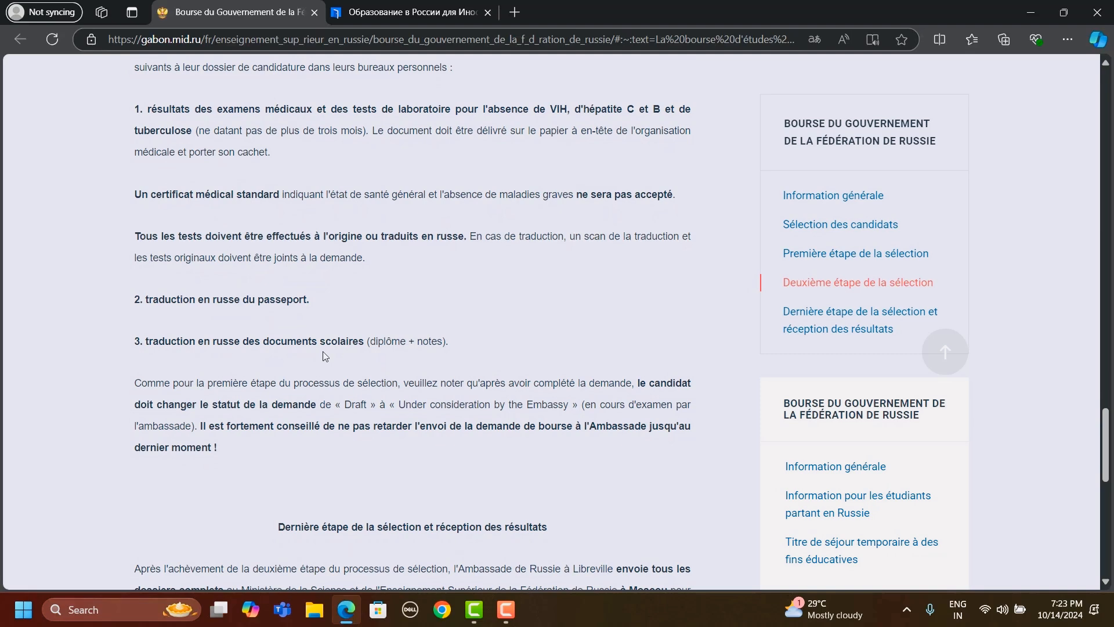
{"action": "scroll", "coordinate": [325, 356], "scroll_direction": "down", "scroll_amount": 2}
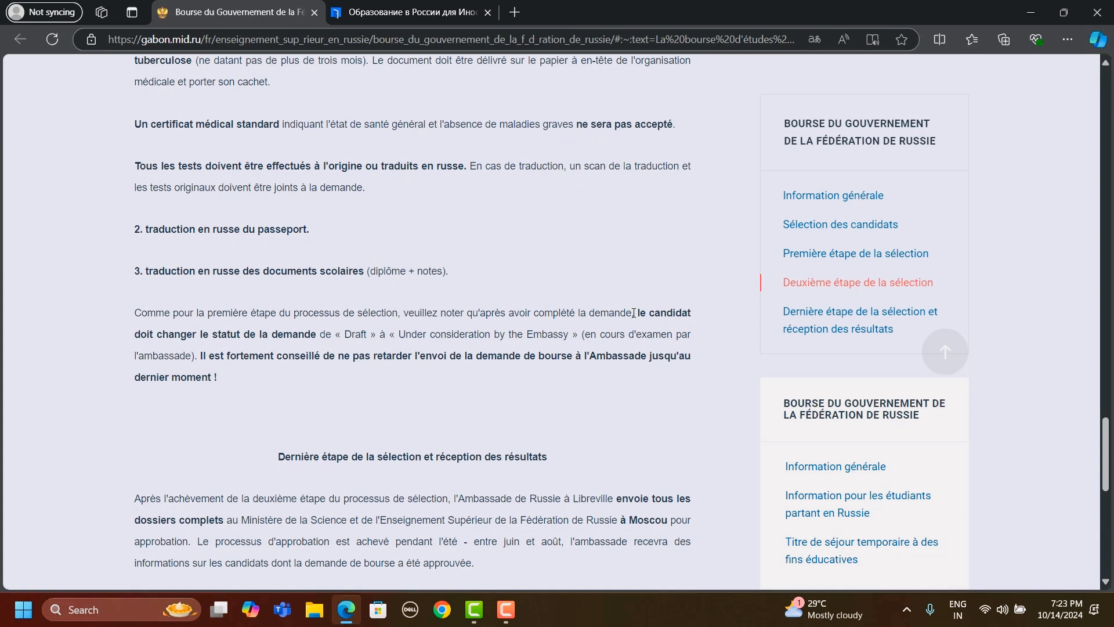
- Highlight the second-stage instruction that the candidate must change the application status to "Under consideration by the Embassy"
{"action": "left_click_drag", "start_coordinate": [674, 328], "coordinate": [364, 329]}
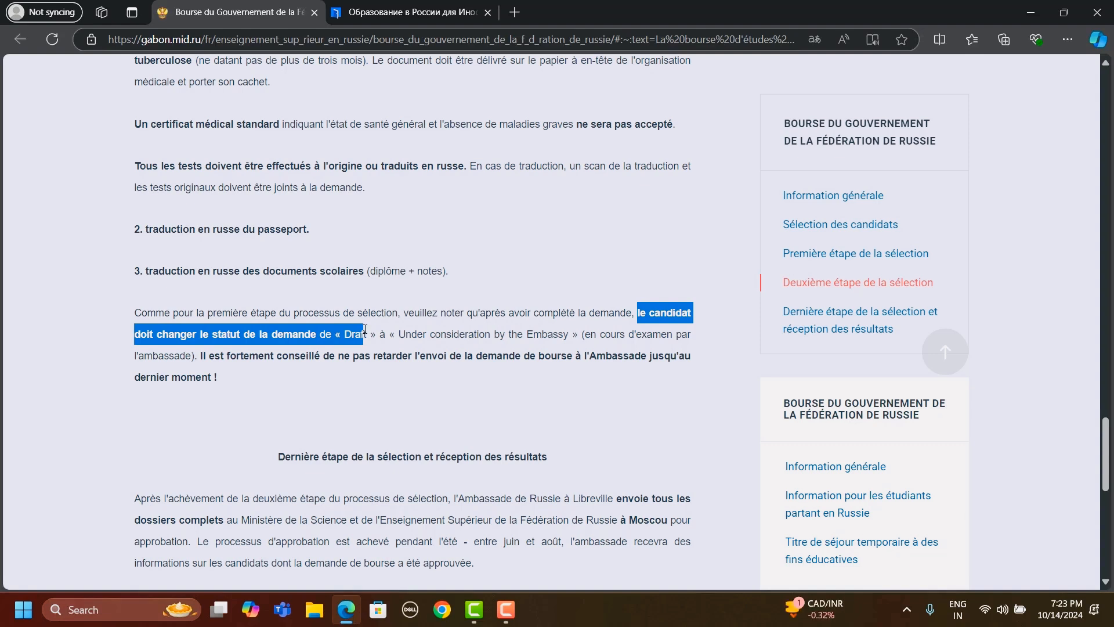
{"action": "left_click_drag", "start_coordinate": [414, 334], "coordinate": [163, 356]}
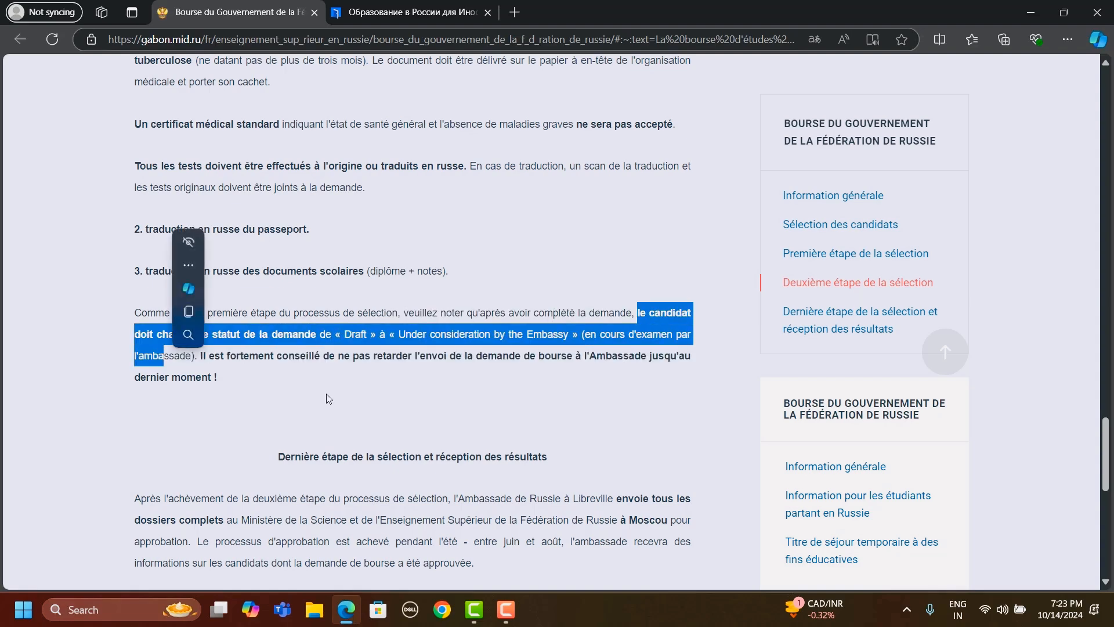
{"action": "left_click", "coordinate": [329, 399]}
- Read the final selection and results section, and return to the candidate selection section of the scholarship page
{"action": "scroll", "coordinate": [327, 398], "scroll_direction": "down", "scroll_amount": 2}
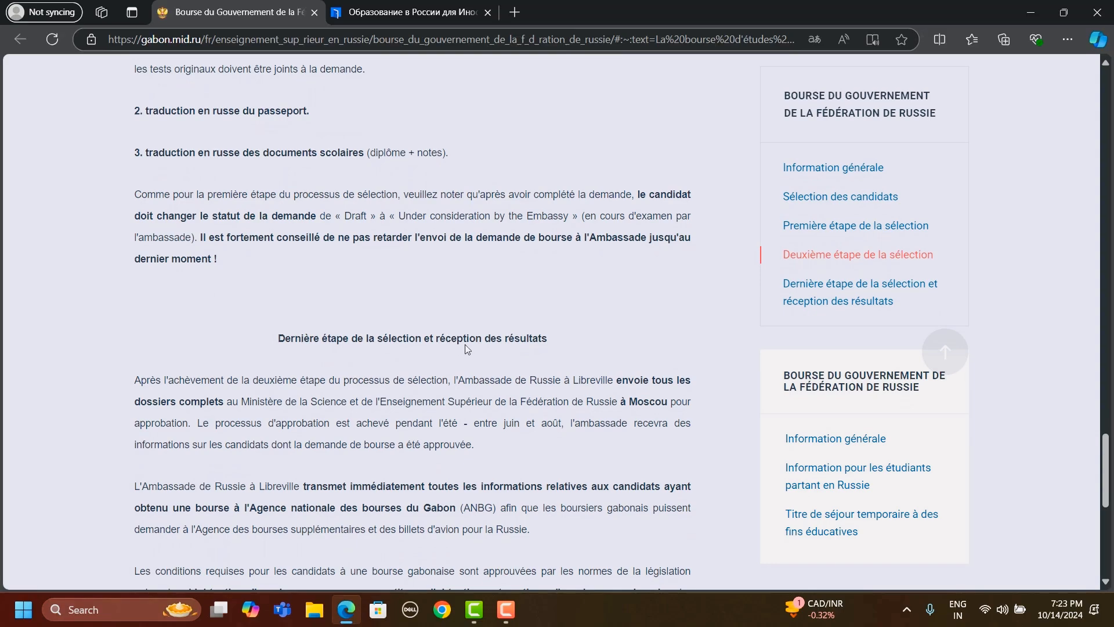
{"action": "scroll", "coordinate": [559, 345], "scroll_direction": "down", "scroll_amount": 4}
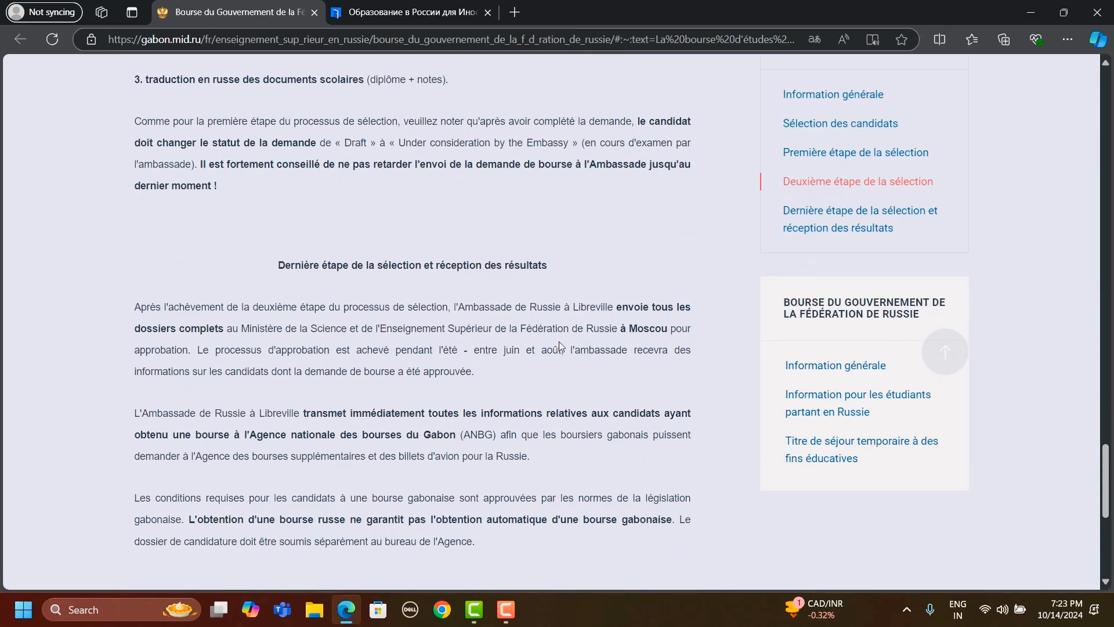
{"action": "scroll", "coordinate": [560, 346], "scroll_direction": "up", "scroll_amount": 15}
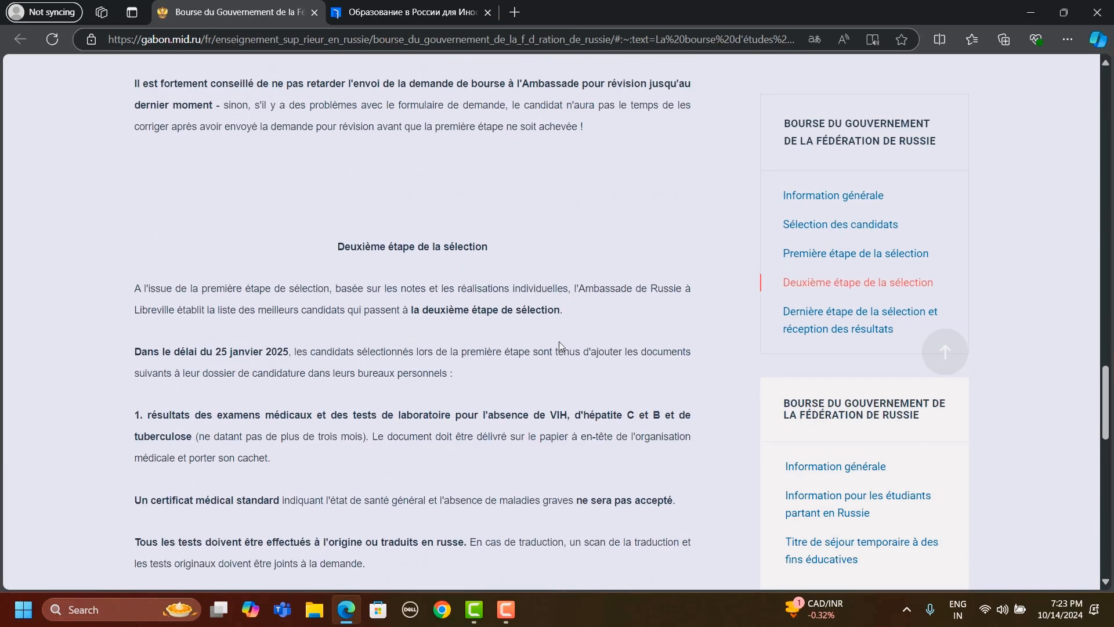
{"action": "scroll", "coordinate": [561, 346], "scroll_direction": "up", "scroll_amount": 12}
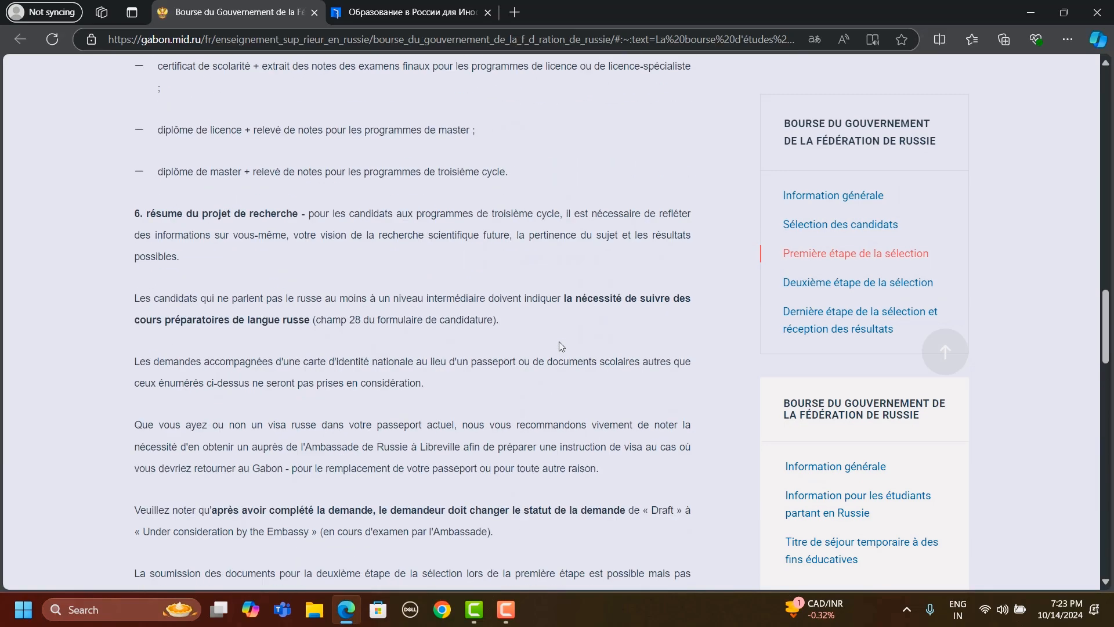
{"action": "scroll", "coordinate": [560, 345], "scroll_direction": "up", "scroll_amount": 6}
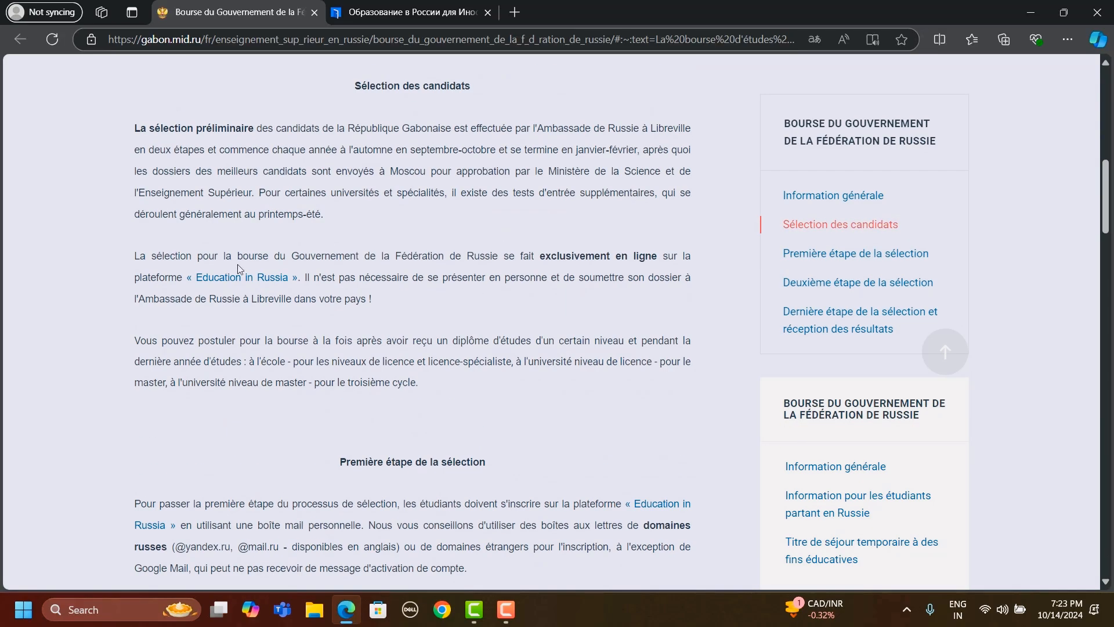
- Switch to the Education in Russia site and check its available interface languages, leaving French selected
{"action": "left_click", "coordinate": [427, 10]}
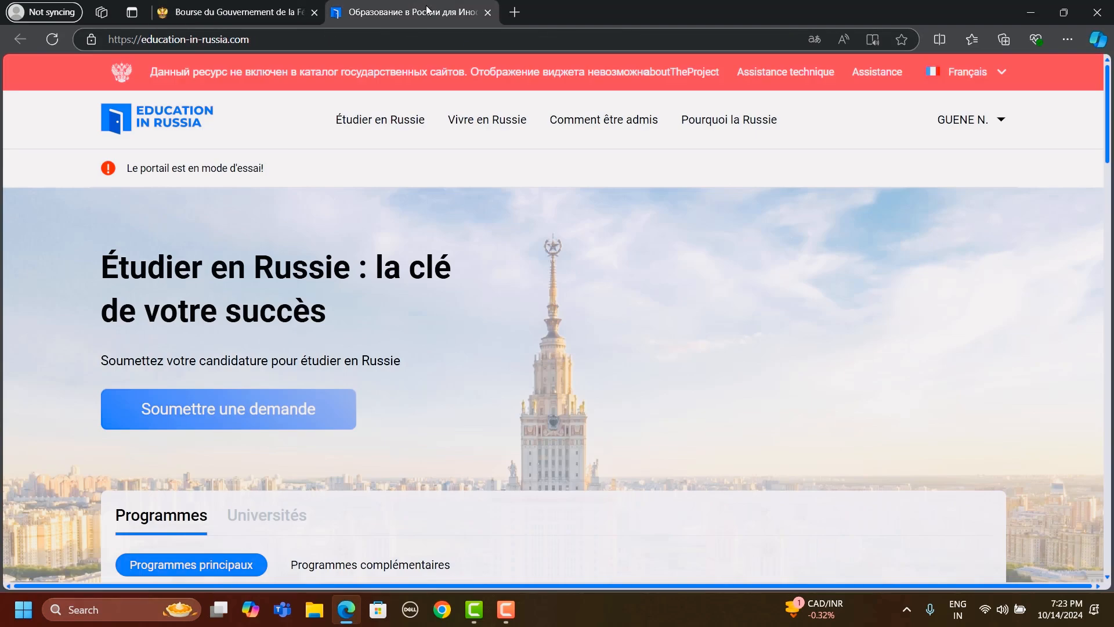
{"action": "left_click", "coordinate": [1002, 77]}
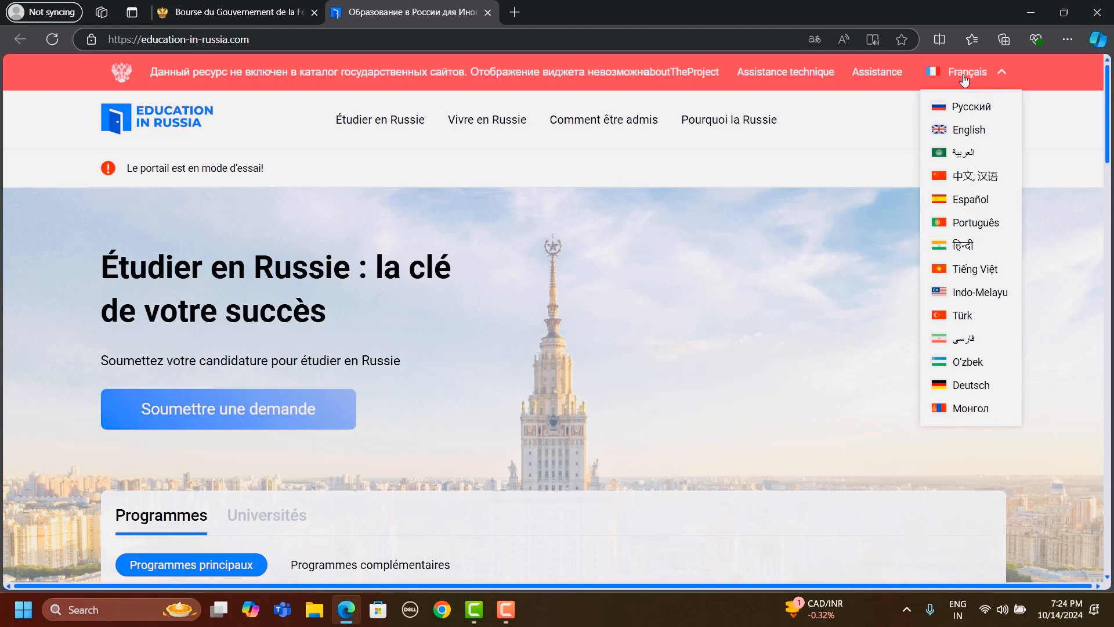
{"action": "left_click", "coordinate": [965, 82]}
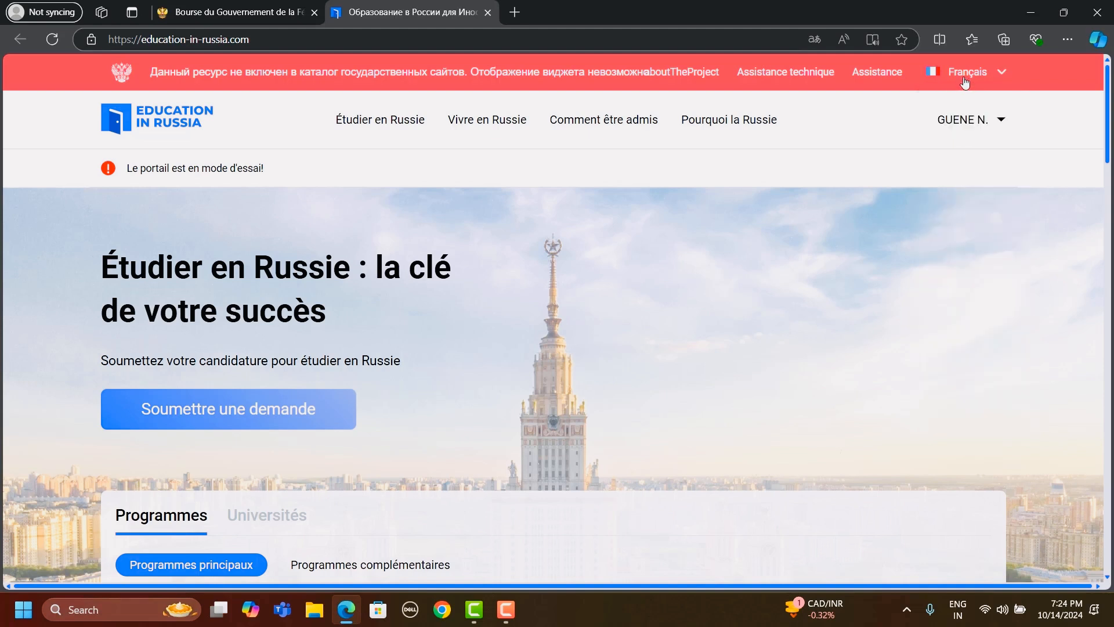
- Look over the Education in Russia home page and sign out of the current account
{"action": "left_click", "coordinate": [993, 122]}
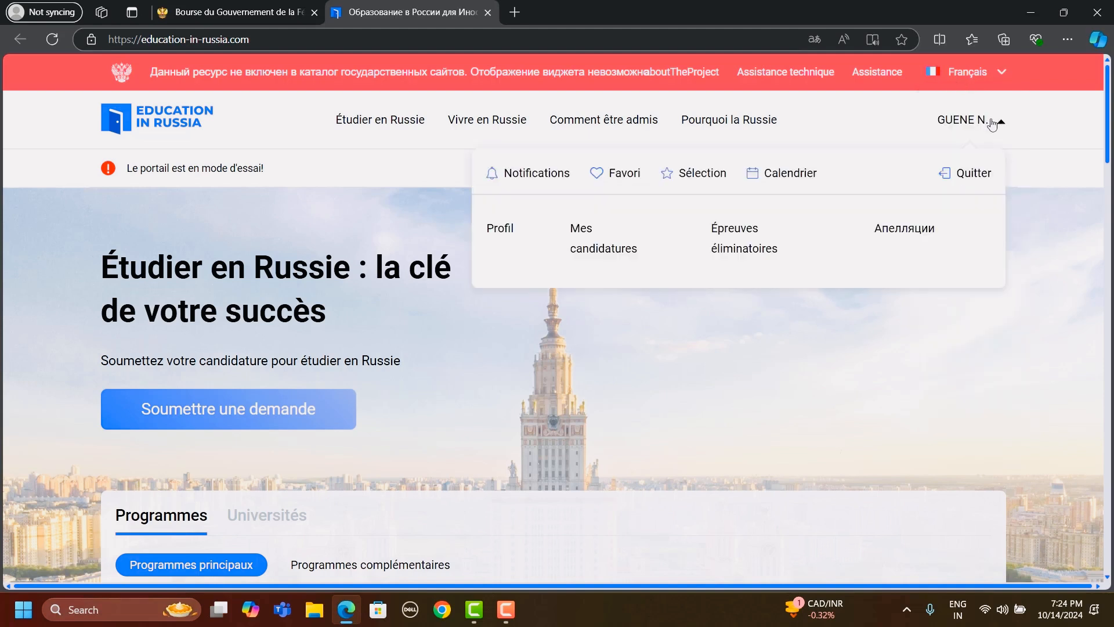
{"action": "left_click", "coordinate": [965, 175]}
{"action": "scroll", "coordinate": [465, 248], "scroll_direction": "down", "scroll_amount": 1}
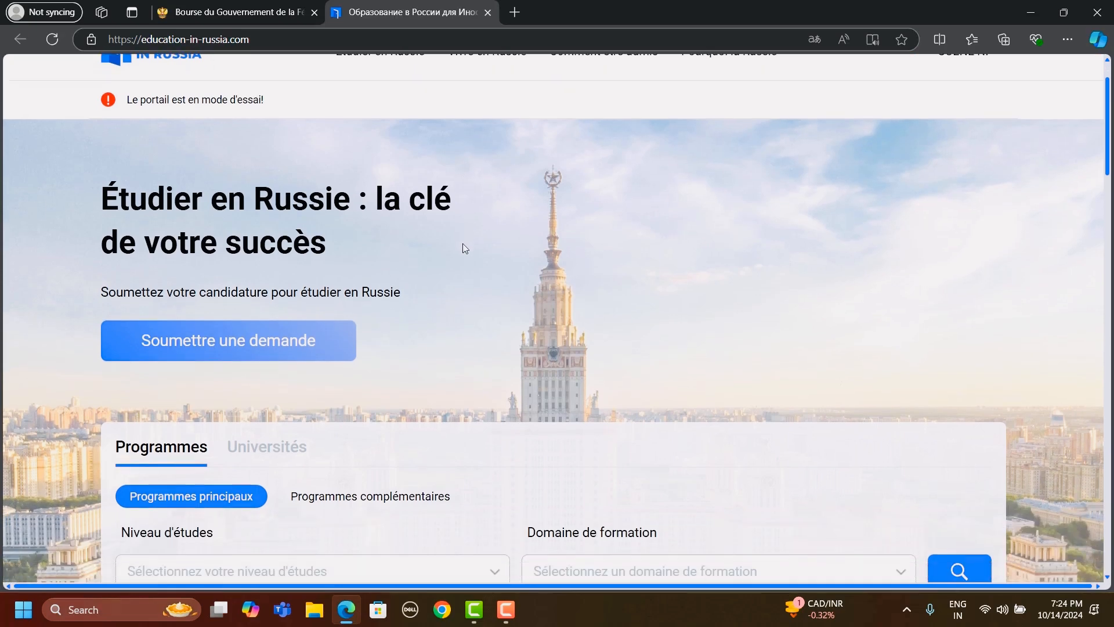
{"action": "scroll", "coordinate": [465, 248], "scroll_direction": "up", "scroll_amount": 1}
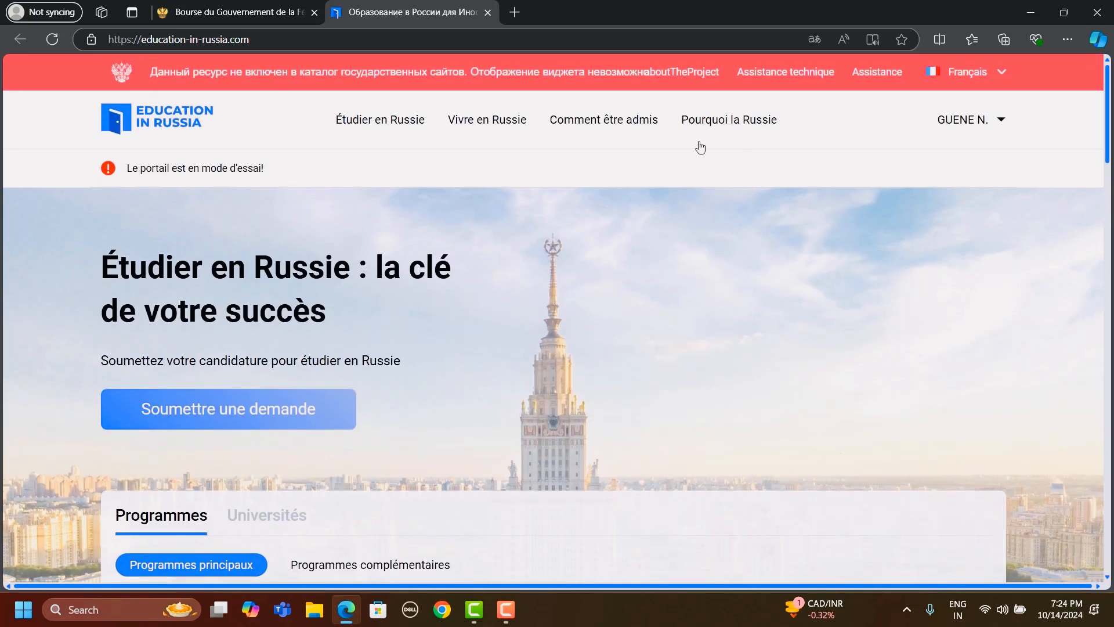
{"action": "scroll", "coordinate": [517, 242], "scroll_direction": "down", "scroll_amount": 3}
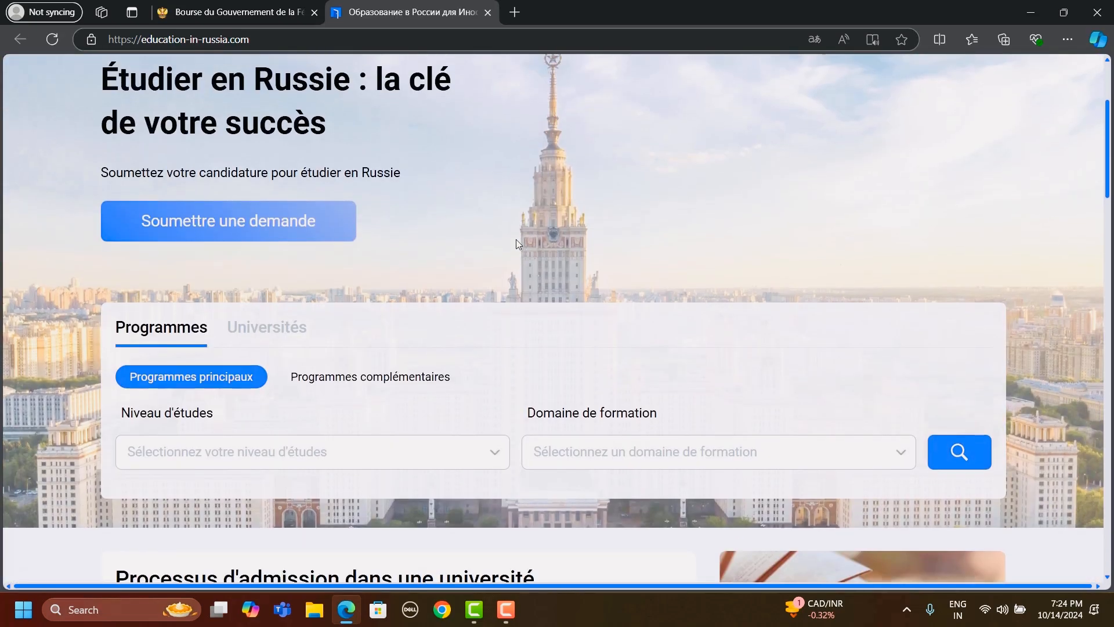
{"action": "scroll", "coordinate": [517, 242], "scroll_direction": "up", "scroll_amount": 3}
{"action": "left_click", "coordinate": [973, 127]}
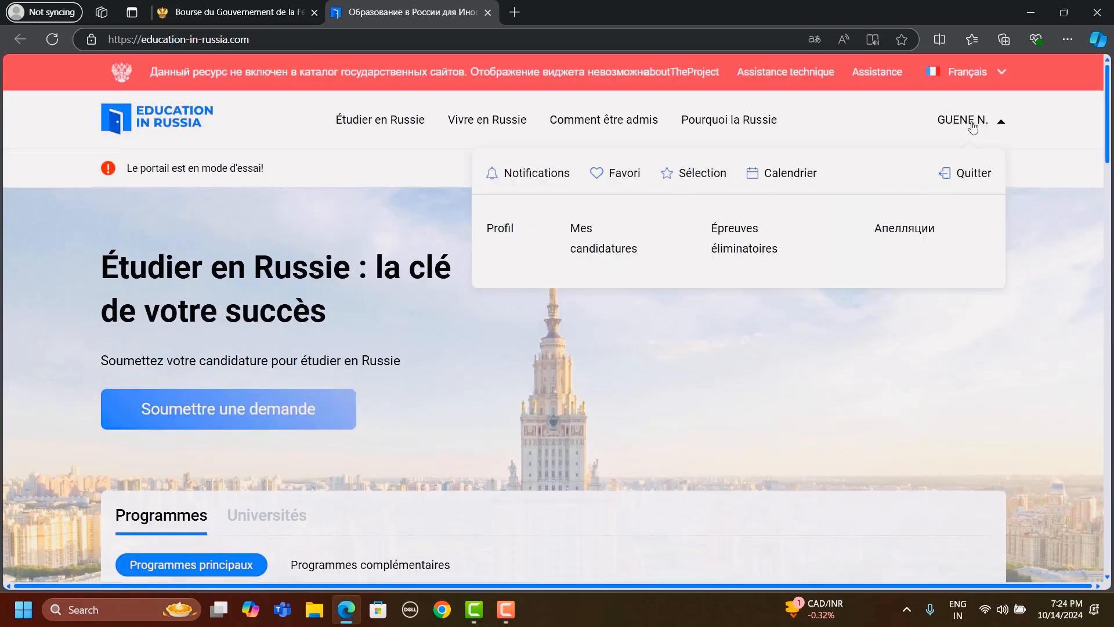
{"action": "left_click", "coordinate": [946, 174]}
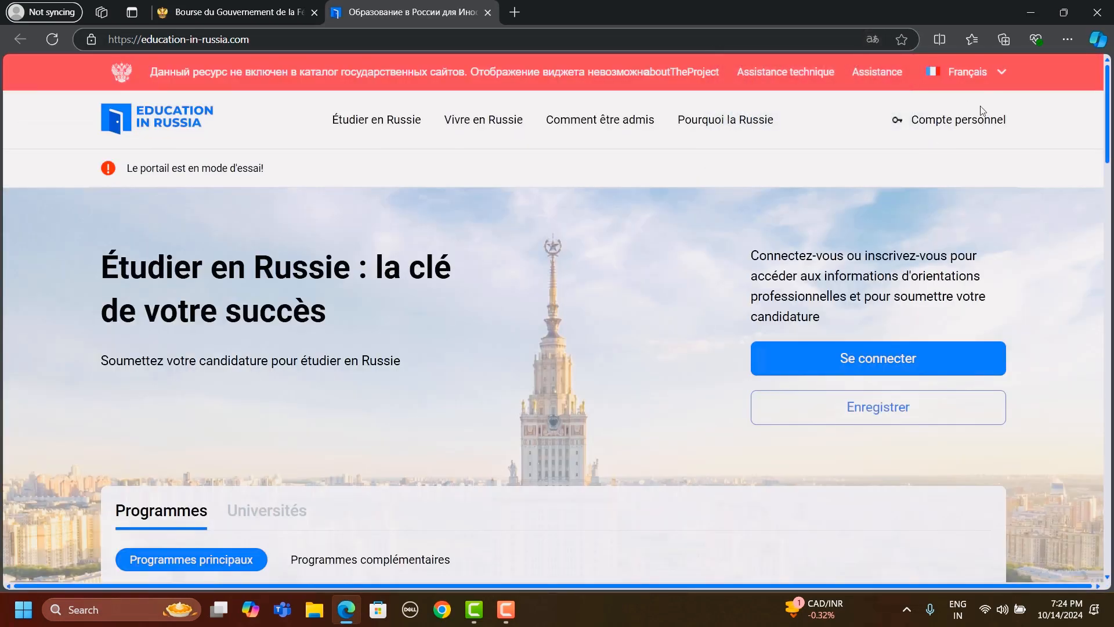
- Open the personal account from the home page and sign out of it
{"action": "left_click", "coordinate": [964, 131]}
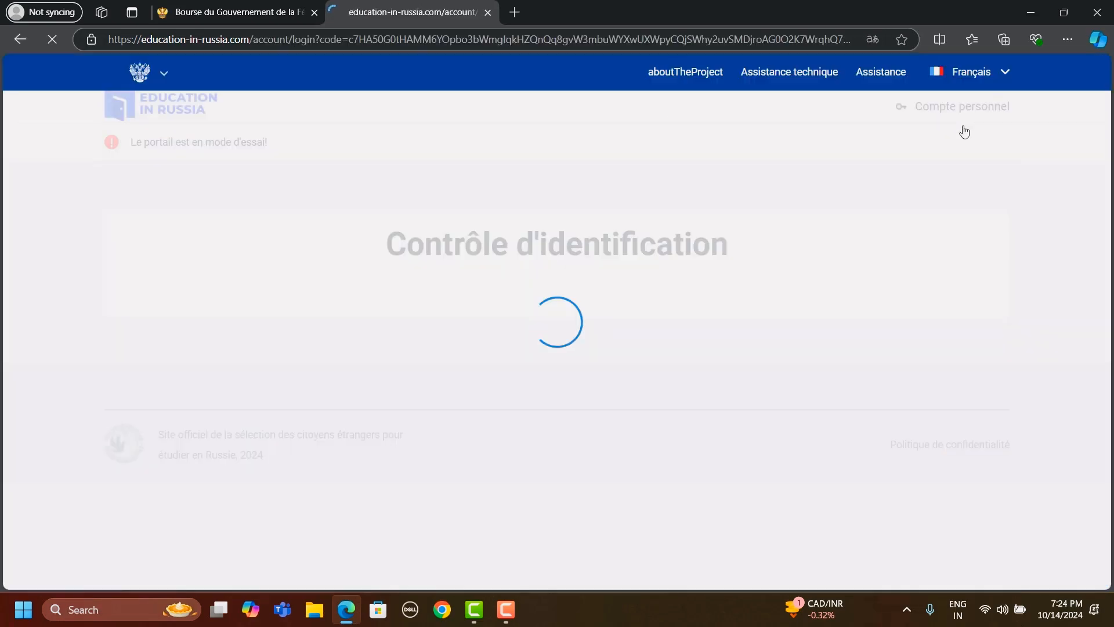
{"action": "scroll", "coordinate": [699, 232], "scroll_direction": "down", "scroll_amount": 1}
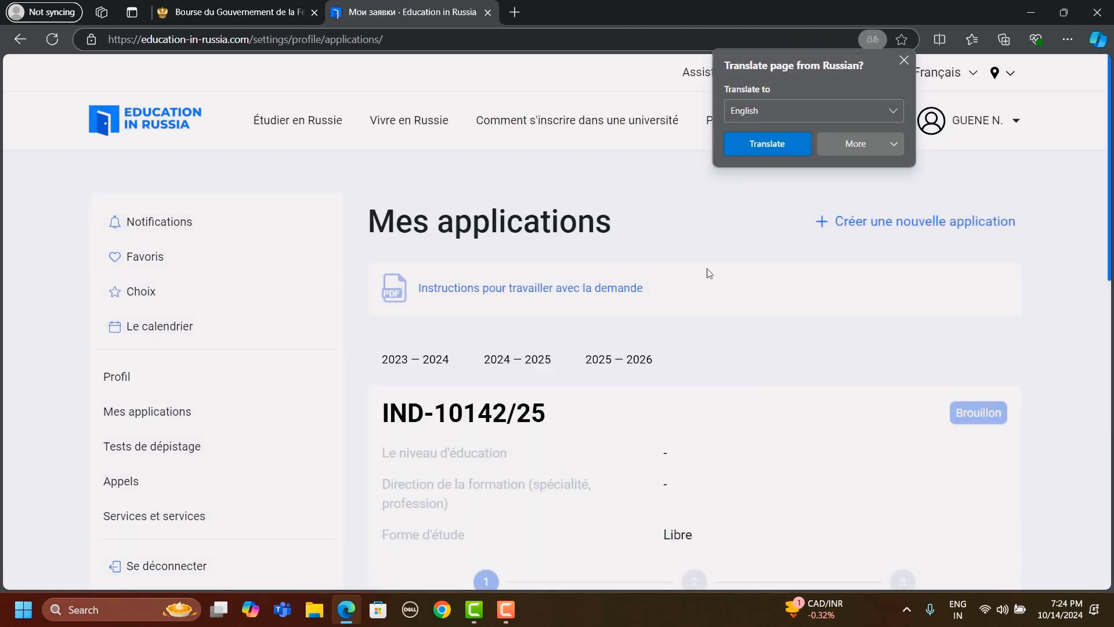
{"action": "scroll", "coordinate": [330, 387], "scroll_direction": "down", "scroll_amount": 3}
{"action": "left_click", "coordinate": [198, 430]}
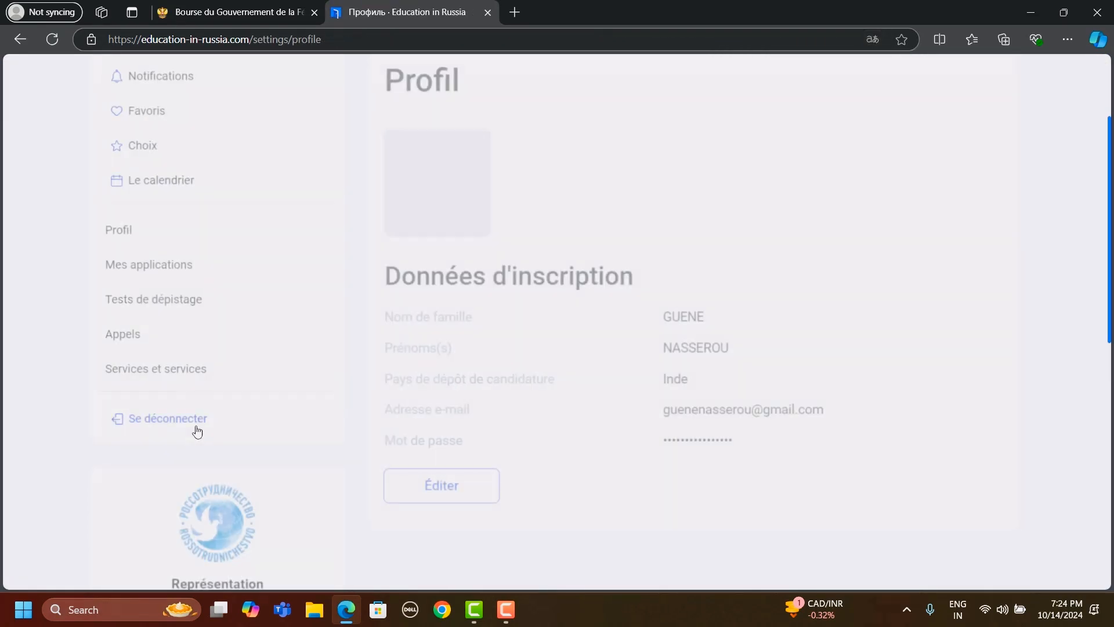
{"action": "left_click", "coordinate": [198, 430]}
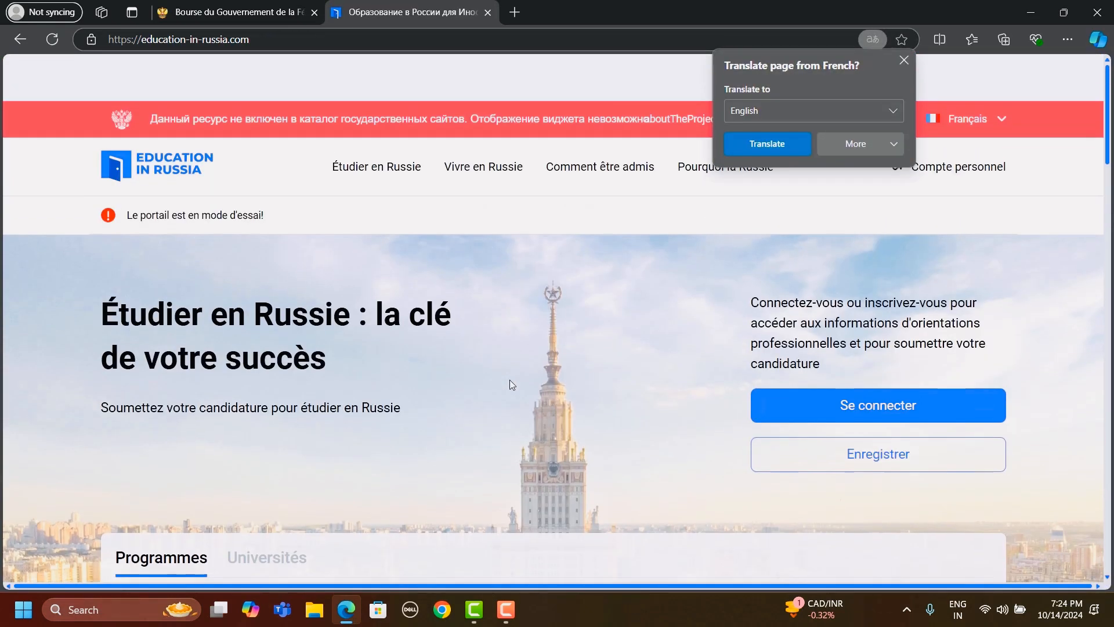
- Enter the personal account once more and sign out again from its applications page
{"action": "scroll", "coordinate": [512, 385], "scroll_direction": "down", "scroll_amount": 1}
{"action": "left_click", "coordinate": [978, 119]}
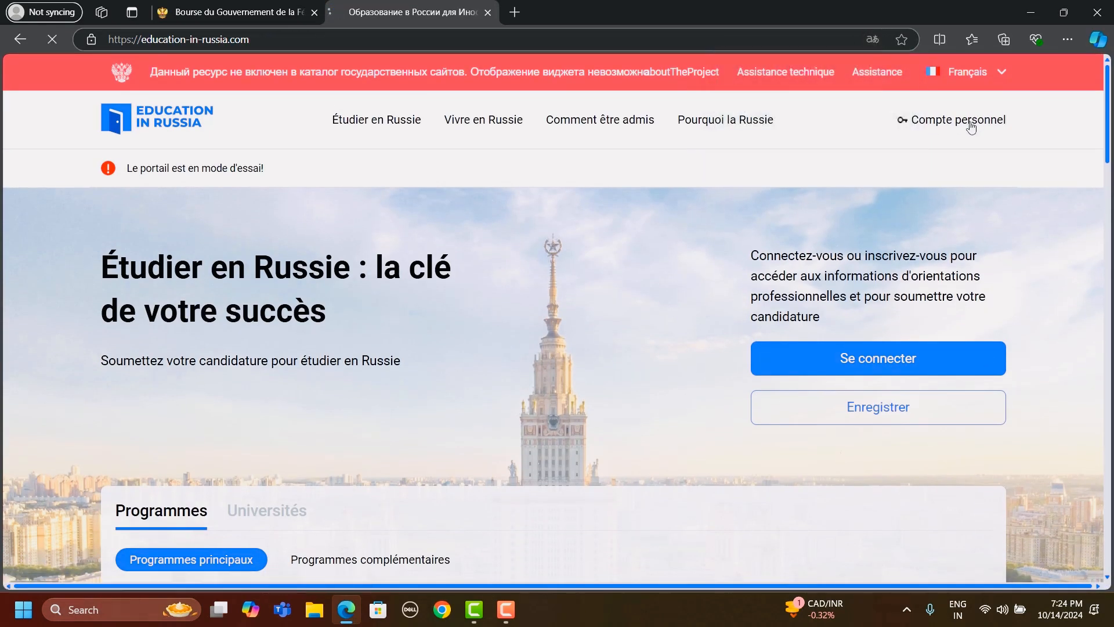
{"action": "scroll", "coordinate": [614, 314], "scroll_direction": "down", "scroll_amount": 1}
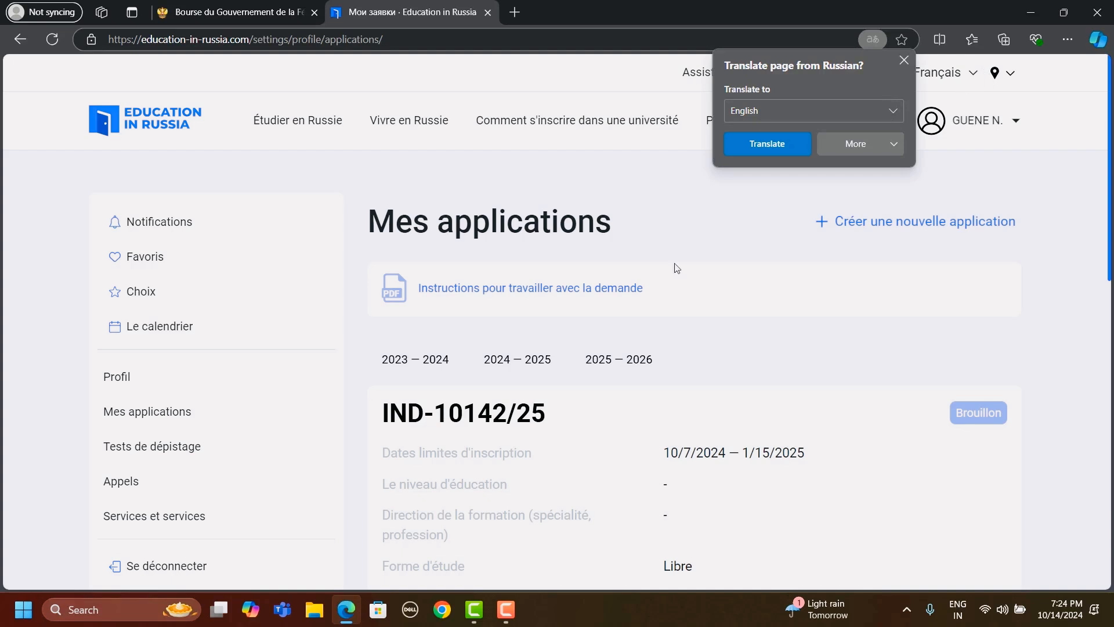
{"action": "scroll", "coordinate": [774, 236], "scroll_direction": "down", "scroll_amount": 3}
{"action": "left_click", "coordinate": [180, 358]}
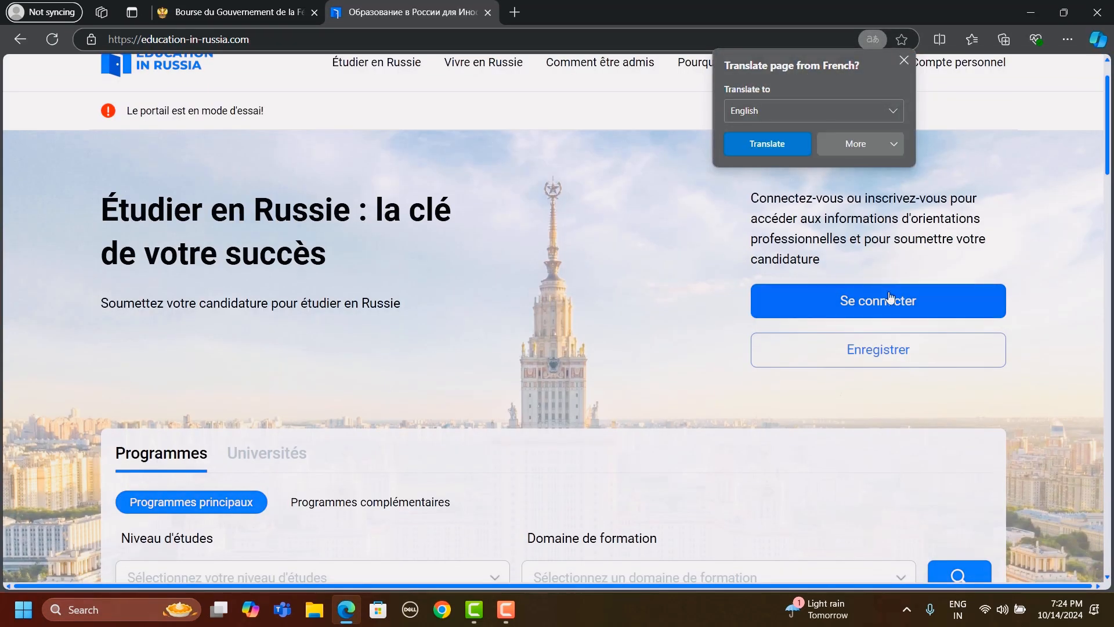
- Open the new user registration form from the Education in Russia home page
{"action": "scroll", "coordinate": [859, 357], "scroll_direction": "up", "scroll_amount": 1}
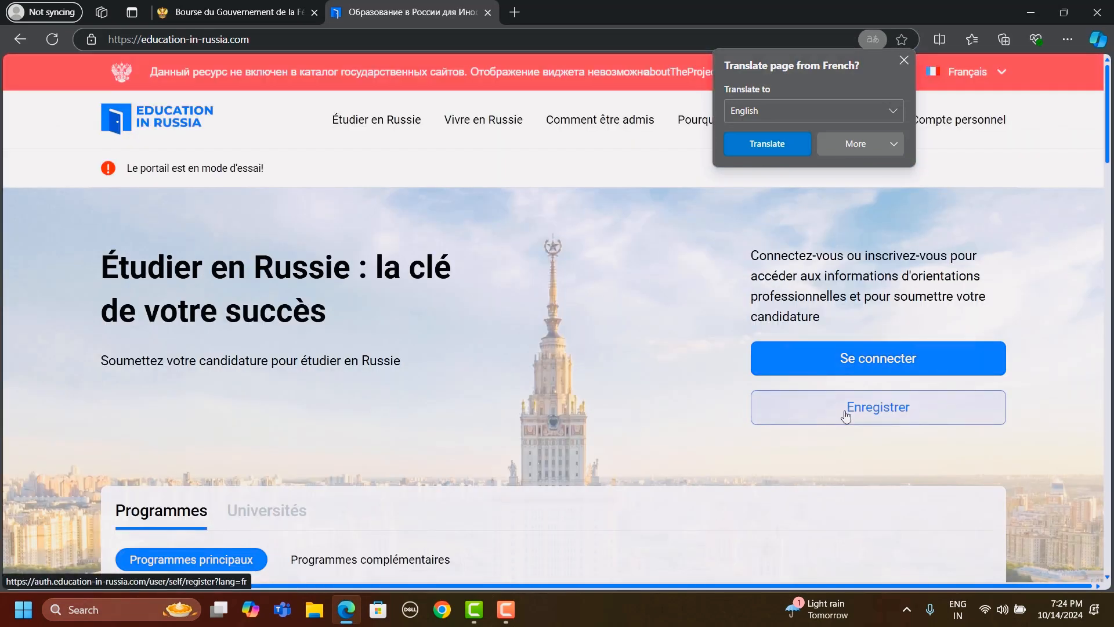
{"action": "left_click", "coordinate": [846, 408]}
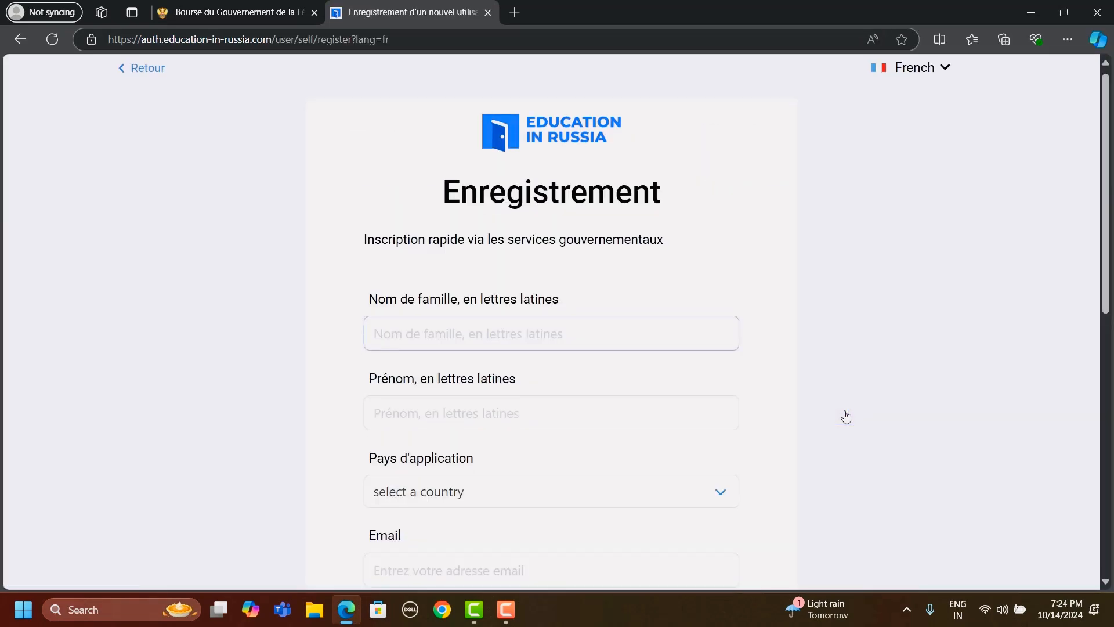
- Look over the registration form's name, application country, email and password fields
{"action": "scroll", "coordinate": [846, 417], "scroll_direction": "down", "scroll_amount": 2}
{"action": "scroll", "coordinate": [846, 417], "scroll_direction": "down", "scroll_amount": 4}
{"action": "scroll", "coordinate": [846, 417], "scroll_direction": "up", "scroll_amount": 4}
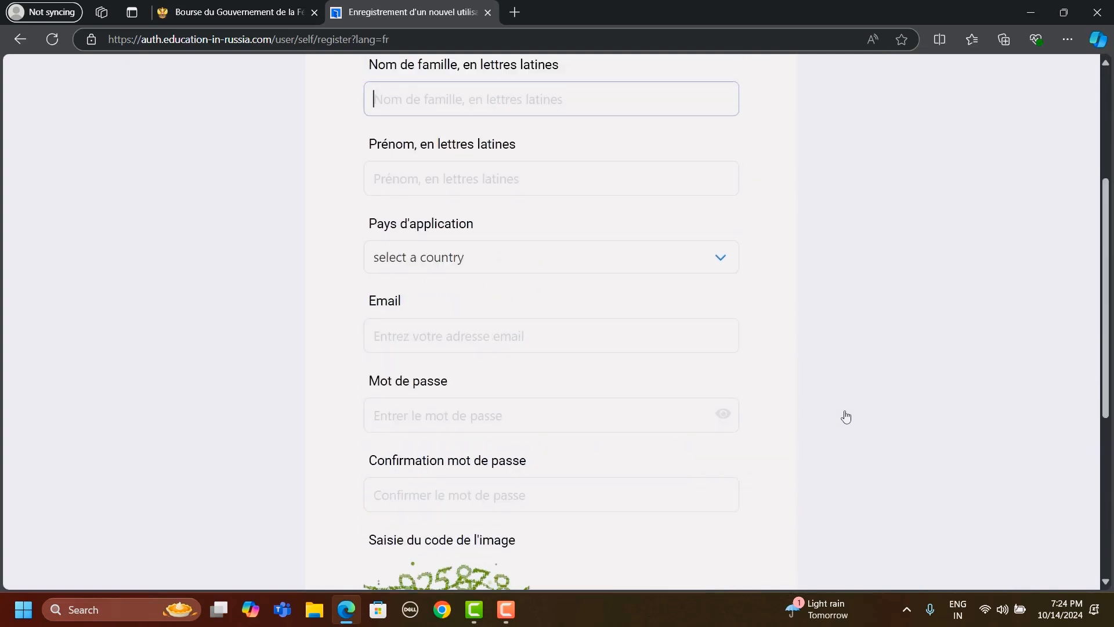
{"action": "scroll", "coordinate": [820, 337], "scroll_direction": "down", "scroll_amount": 6}
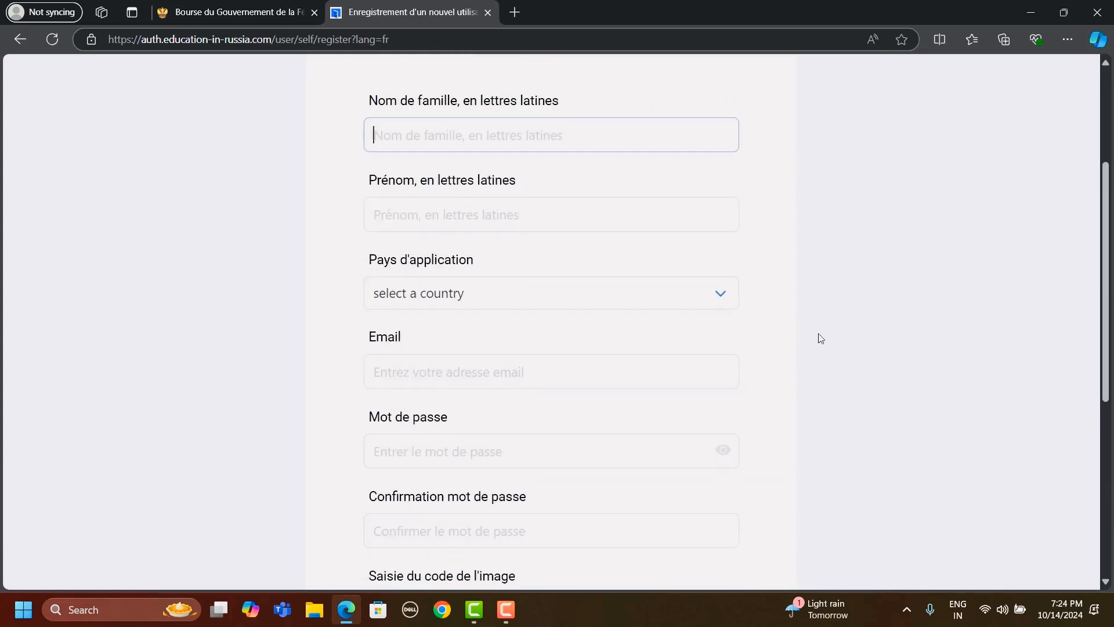
{"action": "scroll", "coordinate": [820, 338], "scroll_direction": "up", "scroll_amount": 3}
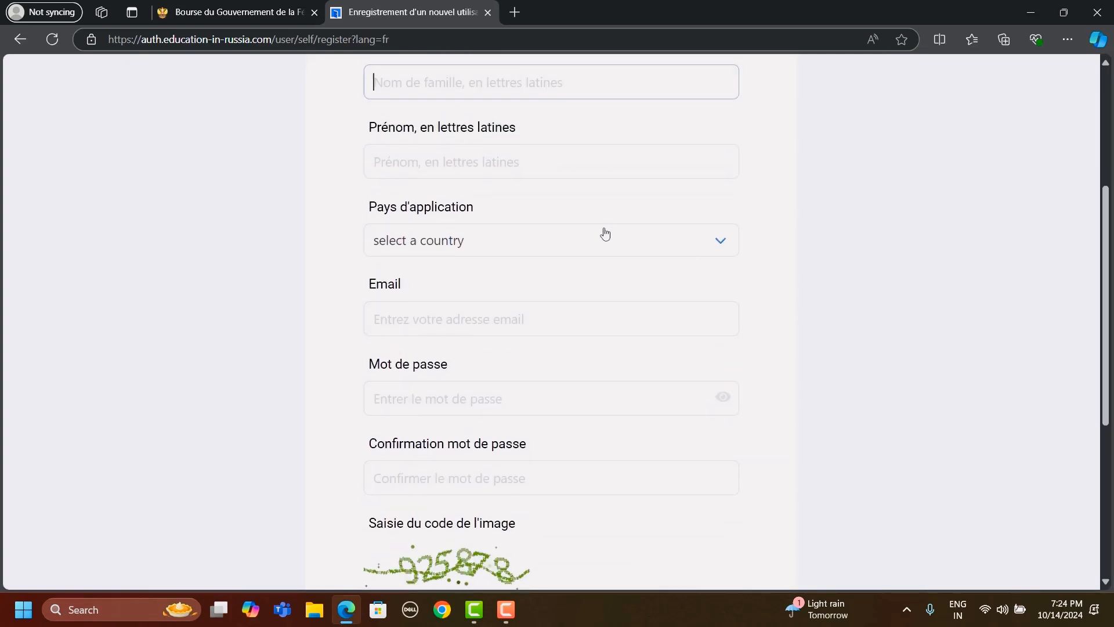
- Browse the full list of application countries in the registration form and close it without choosing one
{"action": "left_click", "coordinate": [598, 241]}
{"action": "scroll", "coordinate": [529, 406], "scroll_direction": "down", "scroll_amount": 5}
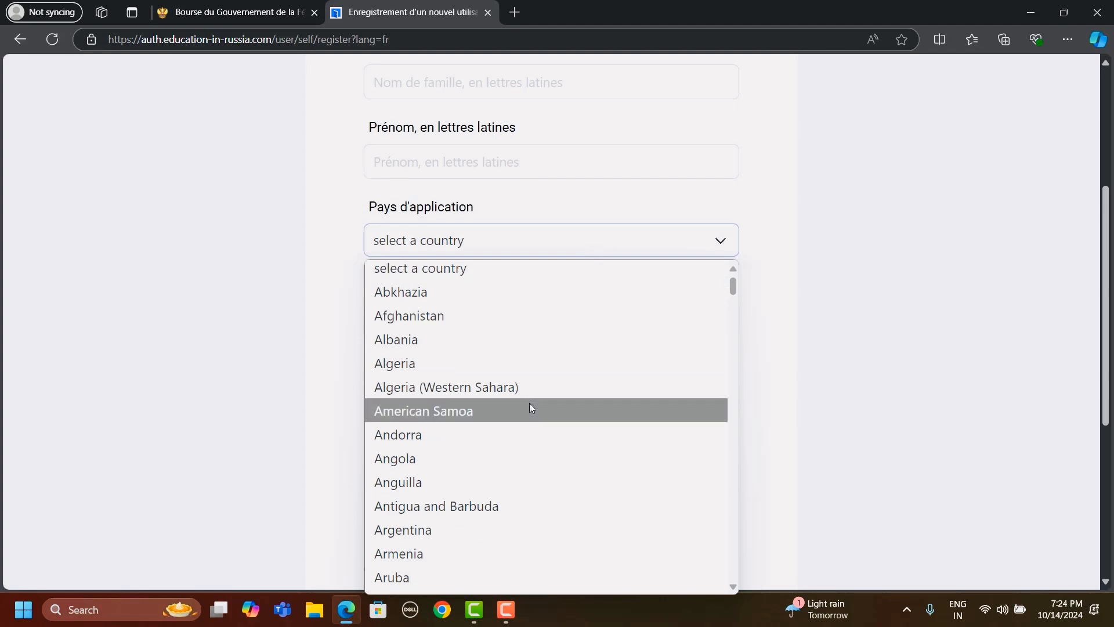
{"action": "scroll", "coordinate": [529, 408], "scroll_direction": "down", "scroll_amount": 20}
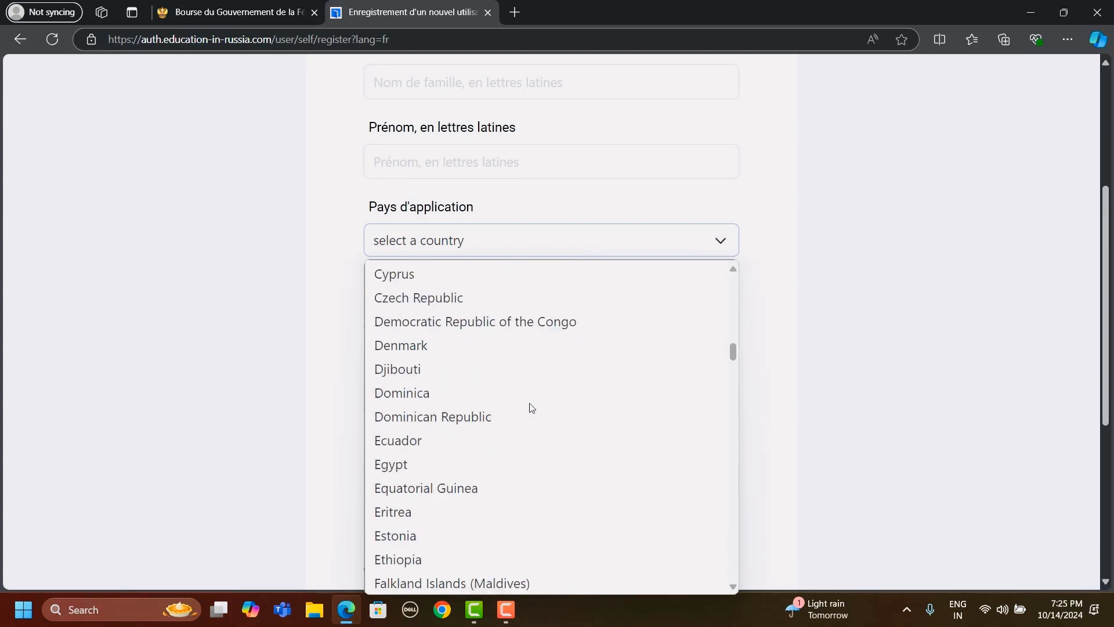
{"action": "scroll", "coordinate": [531, 407], "scroll_direction": "down", "scroll_amount": 12}
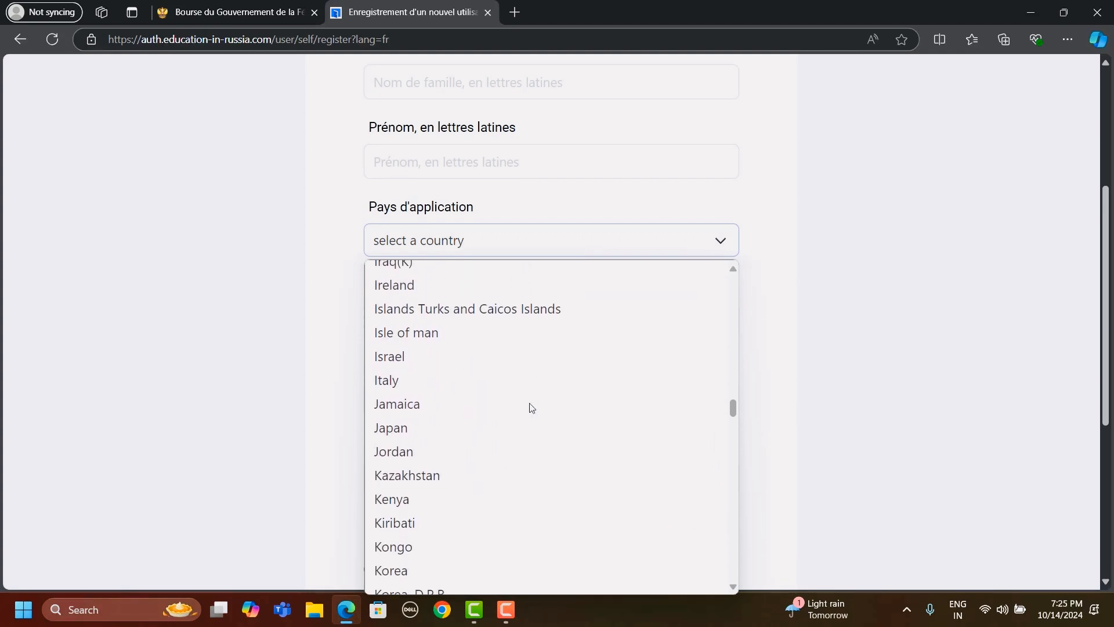
{"action": "scroll", "coordinate": [531, 407], "scroll_direction": "down", "scroll_amount": 20}
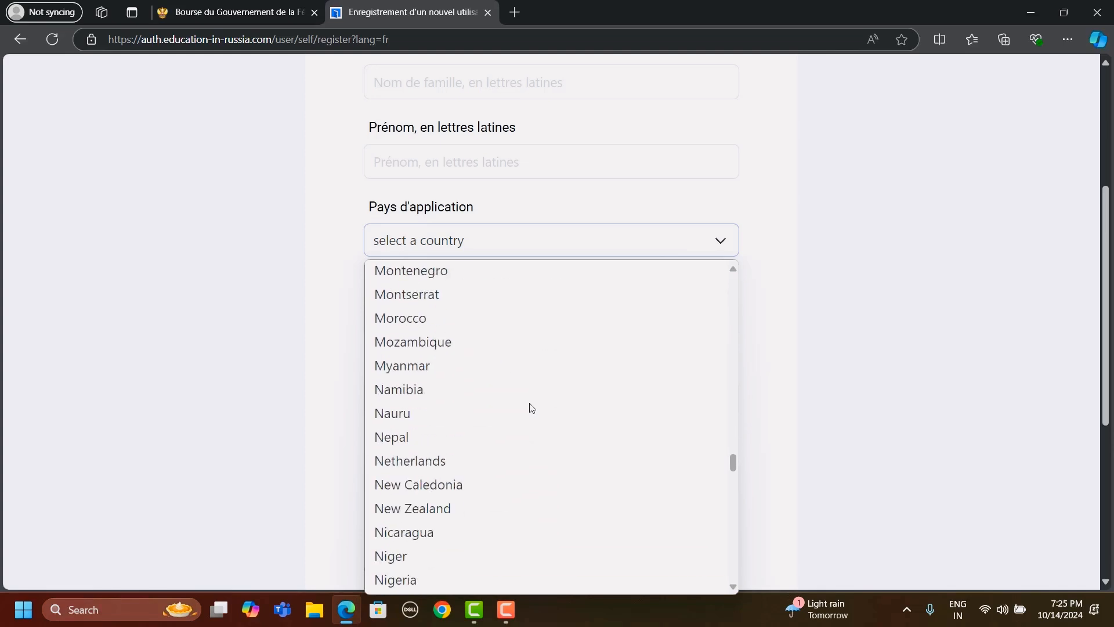
{"action": "scroll", "coordinate": [532, 407], "scroll_direction": "down", "scroll_amount": 2}
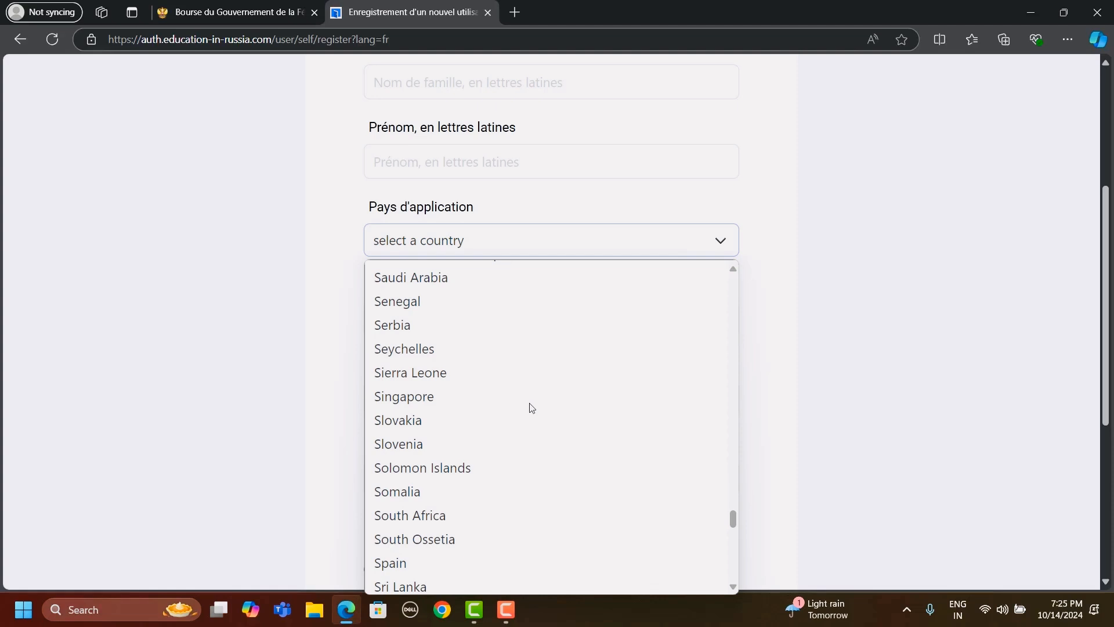
{"action": "scroll", "coordinate": [532, 408], "scroll_direction": "down", "scroll_amount": 10}
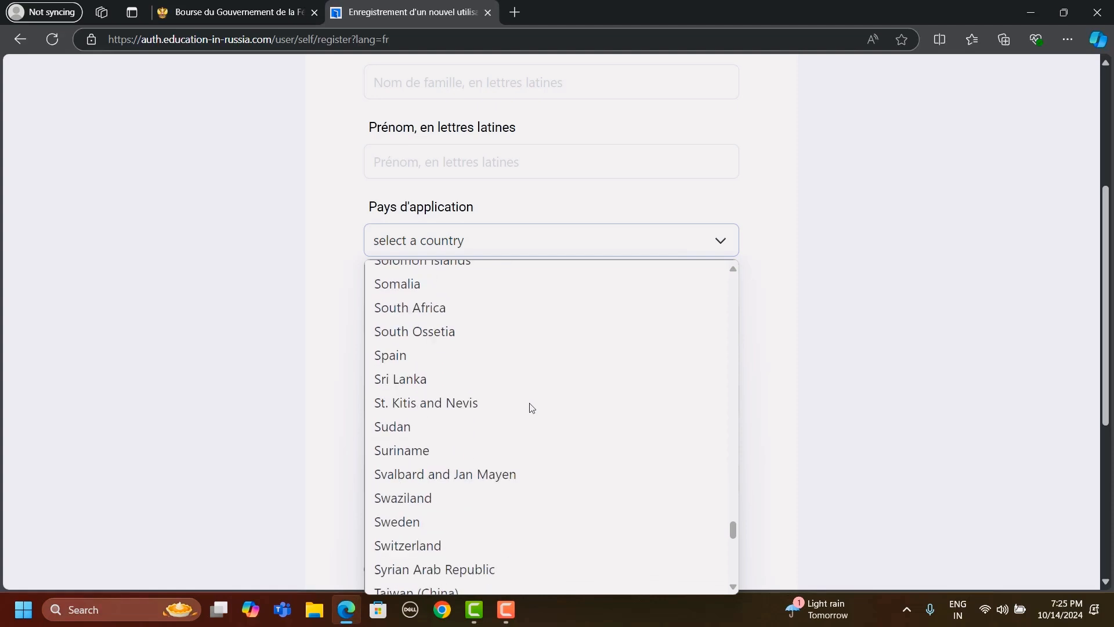
{"action": "scroll", "coordinate": [531, 408], "scroll_direction": "down", "scroll_amount": 3}
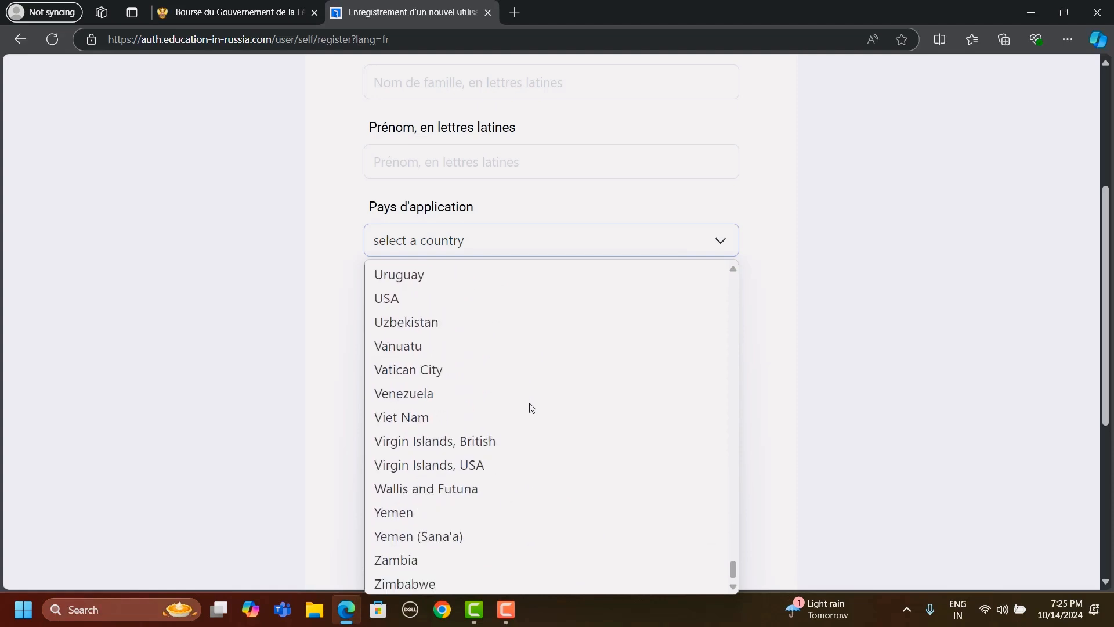
{"action": "scroll", "coordinate": [532, 407], "scroll_direction": "up", "scroll_amount": 20}
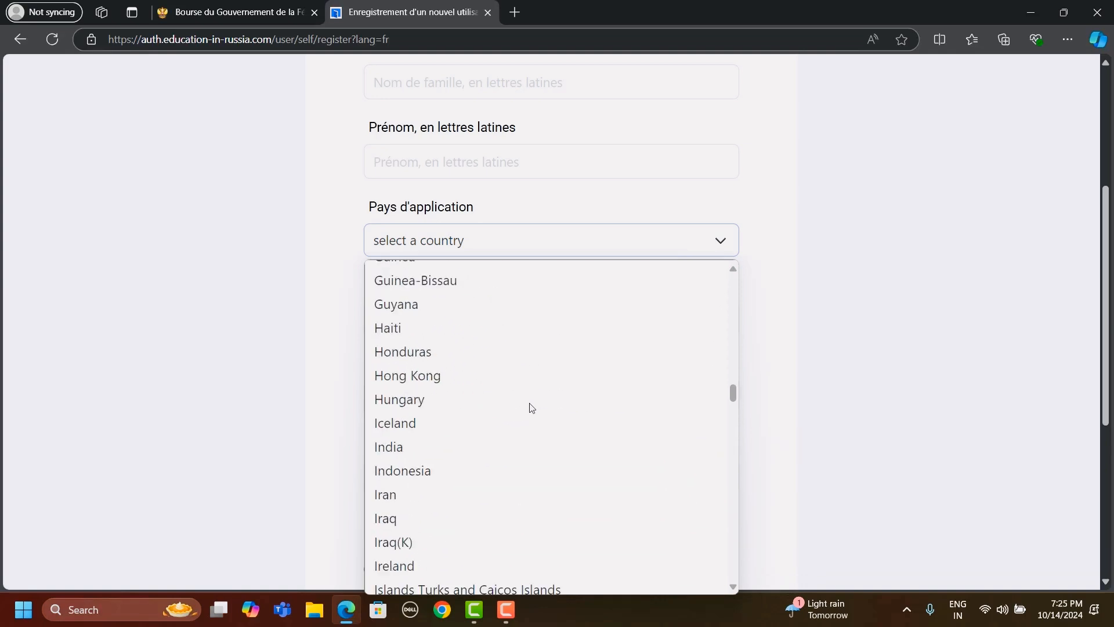
{"action": "scroll", "coordinate": [529, 403], "scroll_direction": "up", "scroll_amount": 10}
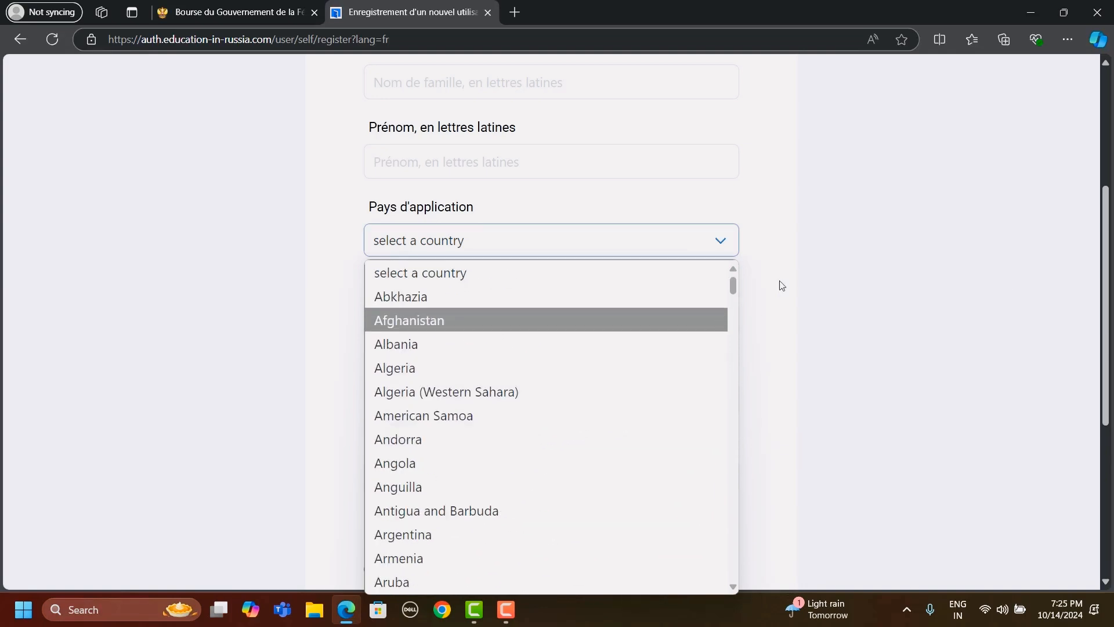
{"action": "left_click", "coordinate": [884, 284]}
- Examine the image code entry, consent options and sign-in link at the end of the registration form
{"action": "scroll", "coordinate": [797, 378], "scroll_direction": "down", "scroll_amount": 3}
{"action": "scroll", "coordinate": [799, 378], "scroll_direction": "down", "scroll_amount": 2}
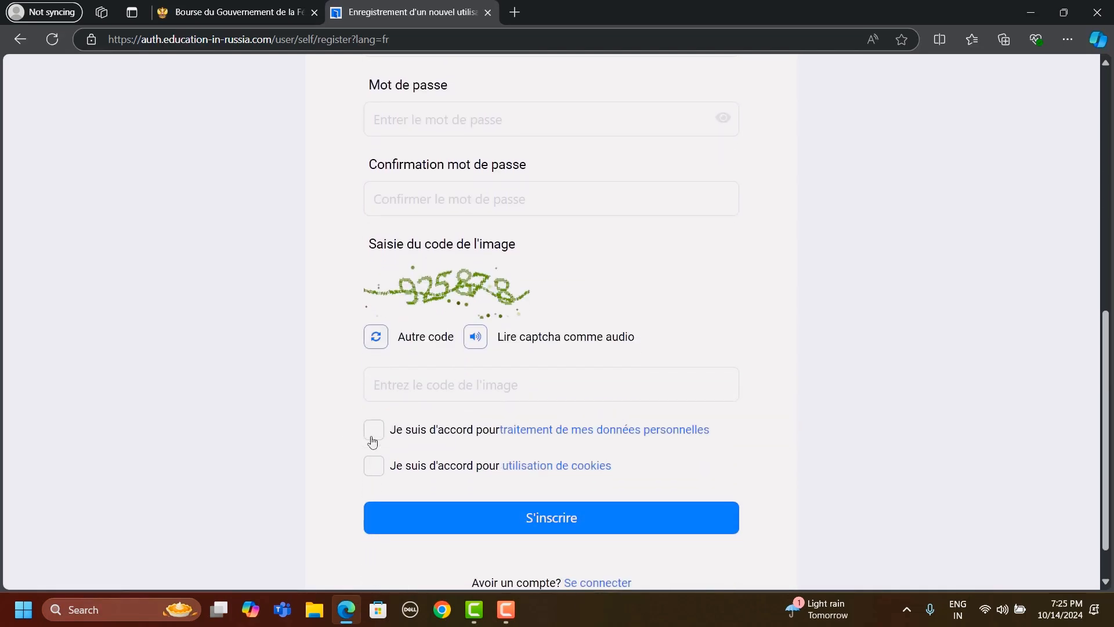
{"action": "scroll", "coordinate": [623, 538], "scroll_direction": "down", "scroll_amount": 1}
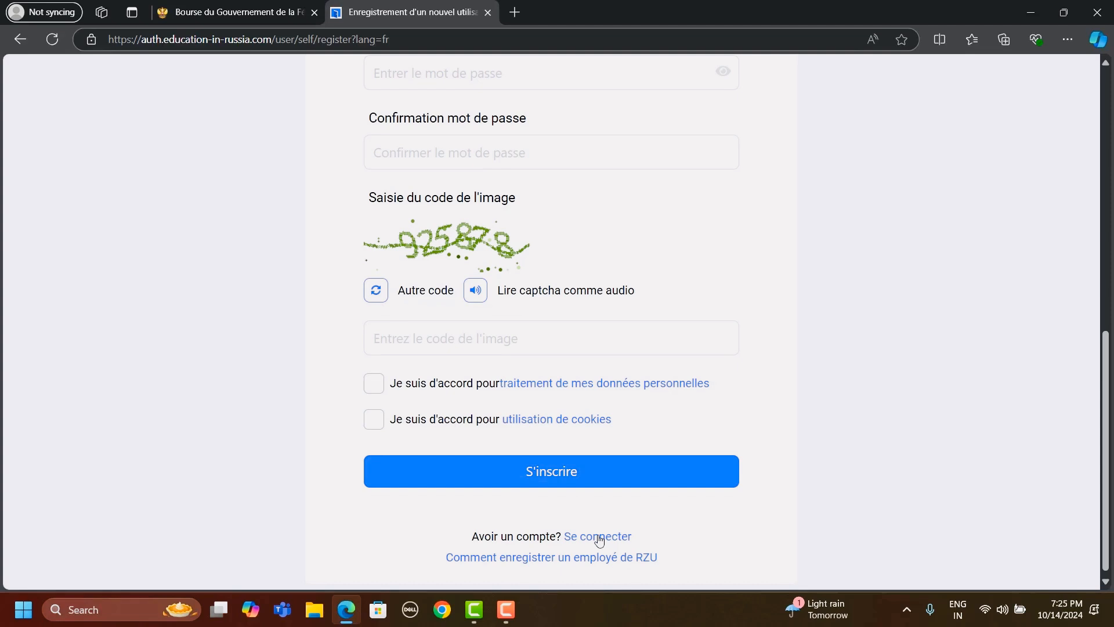
- Leave the registration form, sign in to the account from the home page and dismiss the page translation offer
{"action": "left_click", "coordinate": [600, 539]}
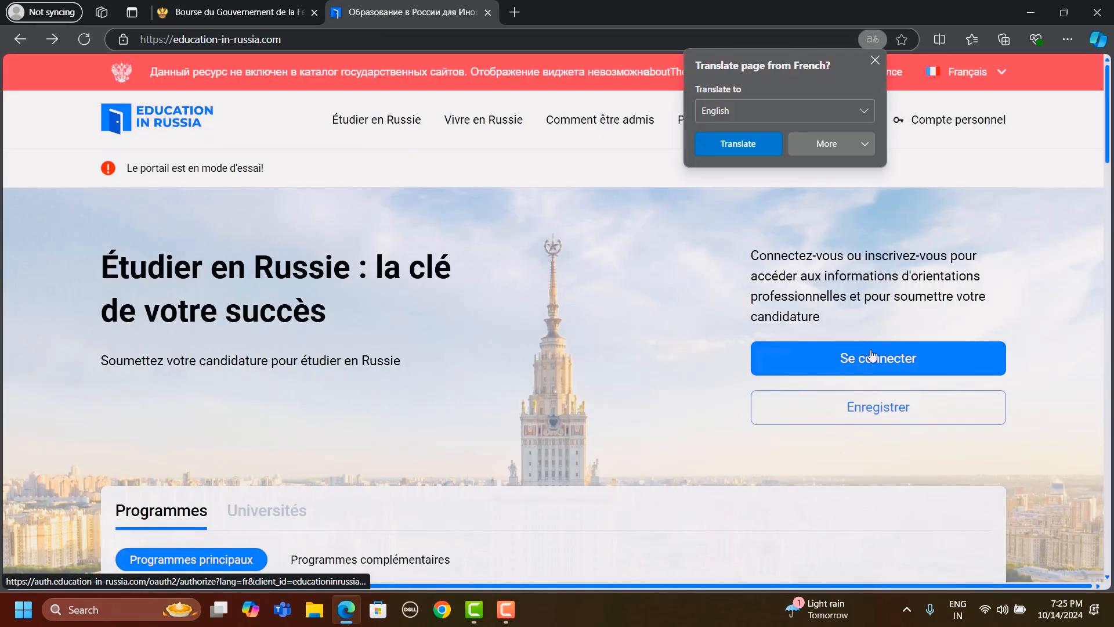
{"action": "left_click", "coordinate": [878, 361]}
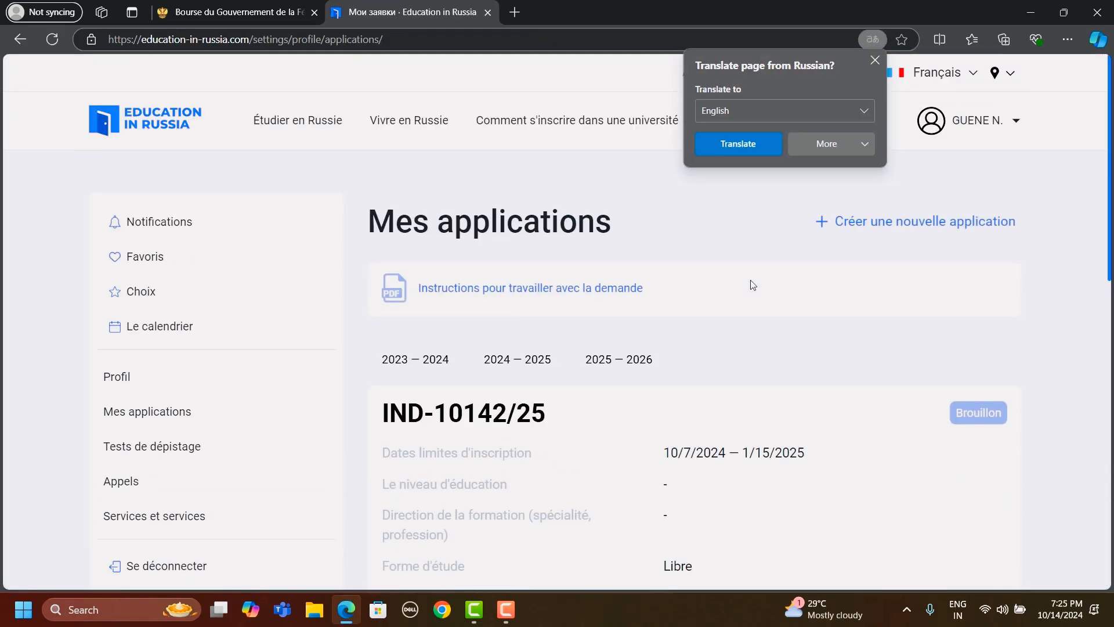
{"action": "left_click", "coordinate": [874, 58]}
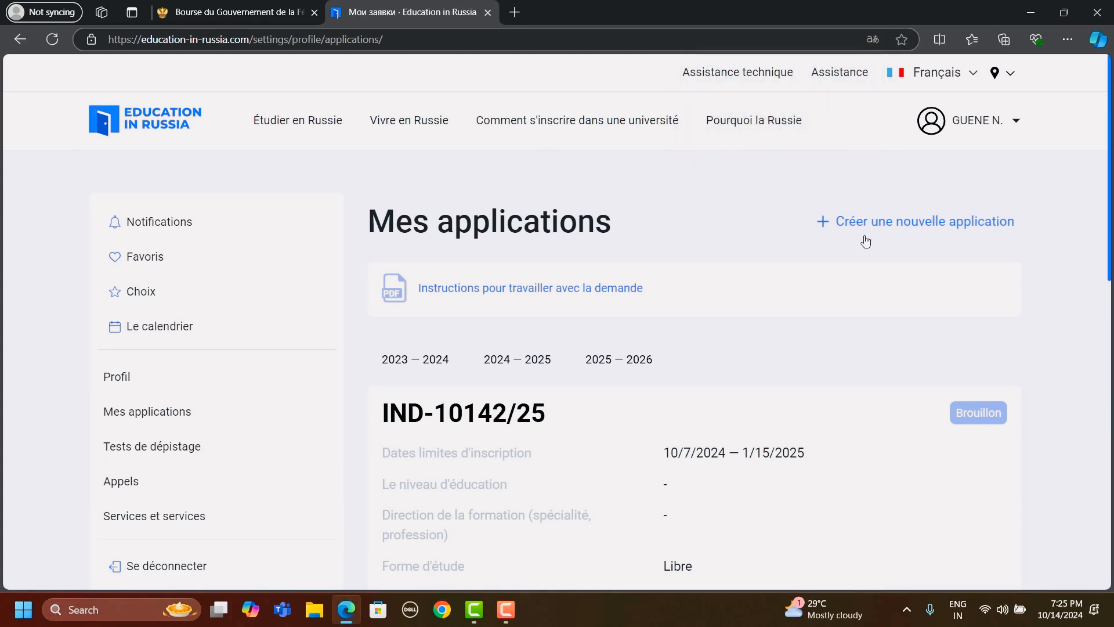
- Try to create a new application, and open the existing draft's application form for editing
{"action": "left_click", "coordinate": [905, 234]}
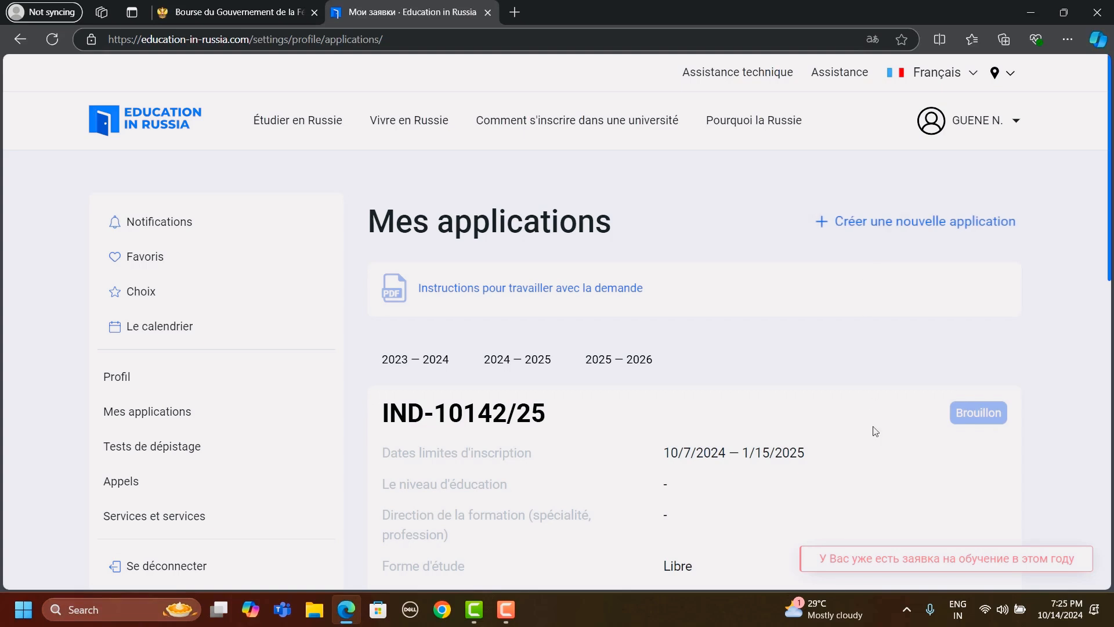
{"action": "scroll", "coordinate": [774, 410], "scroll_direction": "down", "scroll_amount": 2}
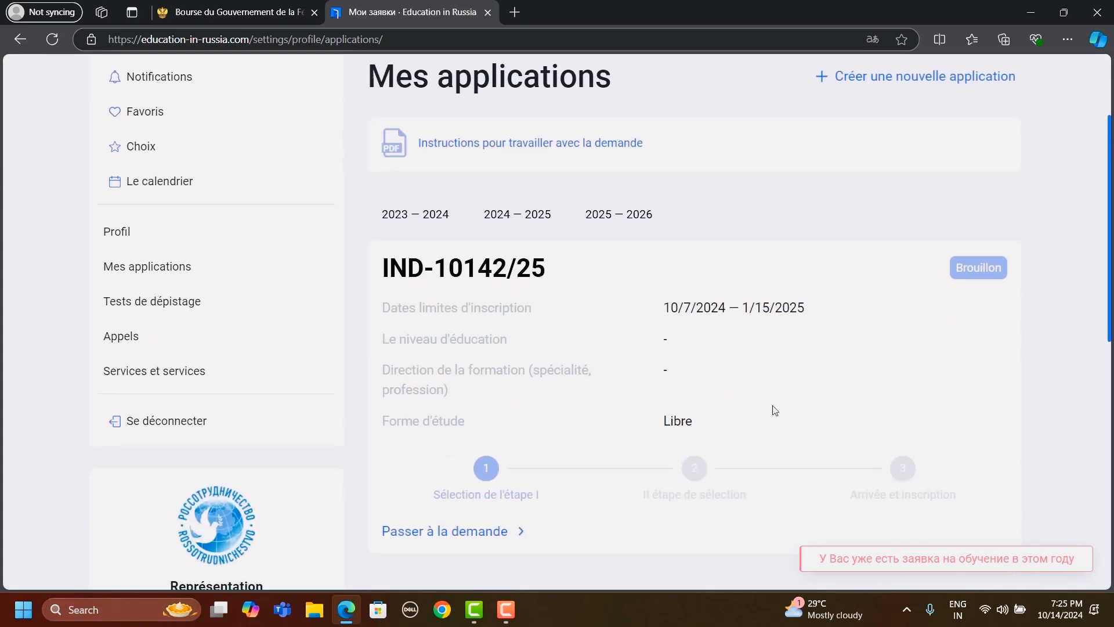
{"action": "left_click", "coordinate": [449, 532]}
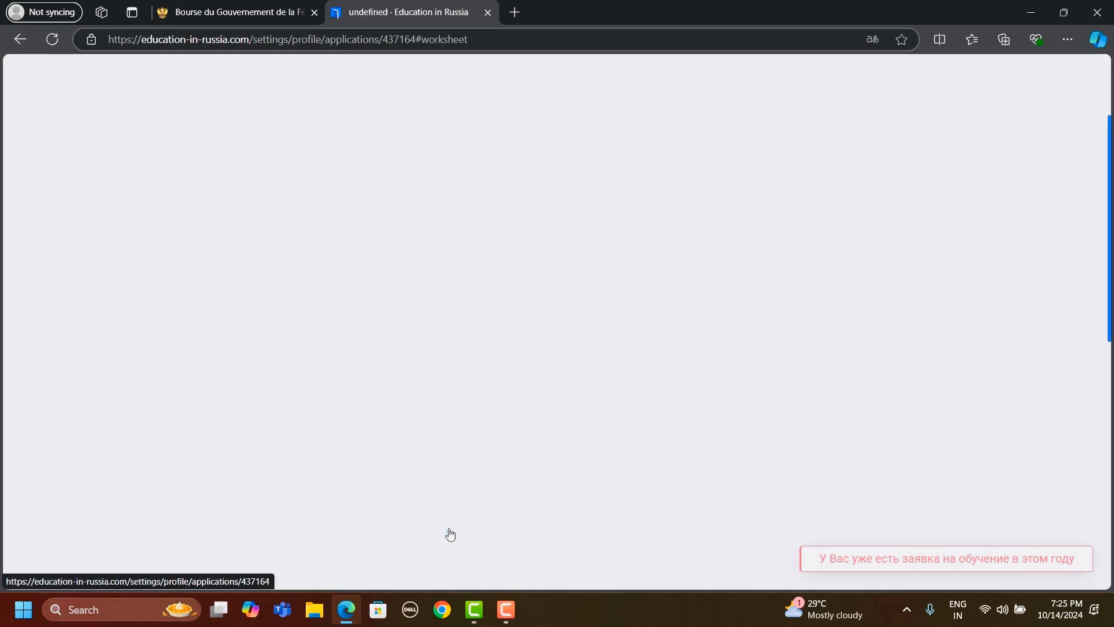
{"action": "left_click", "coordinate": [956, 232]}
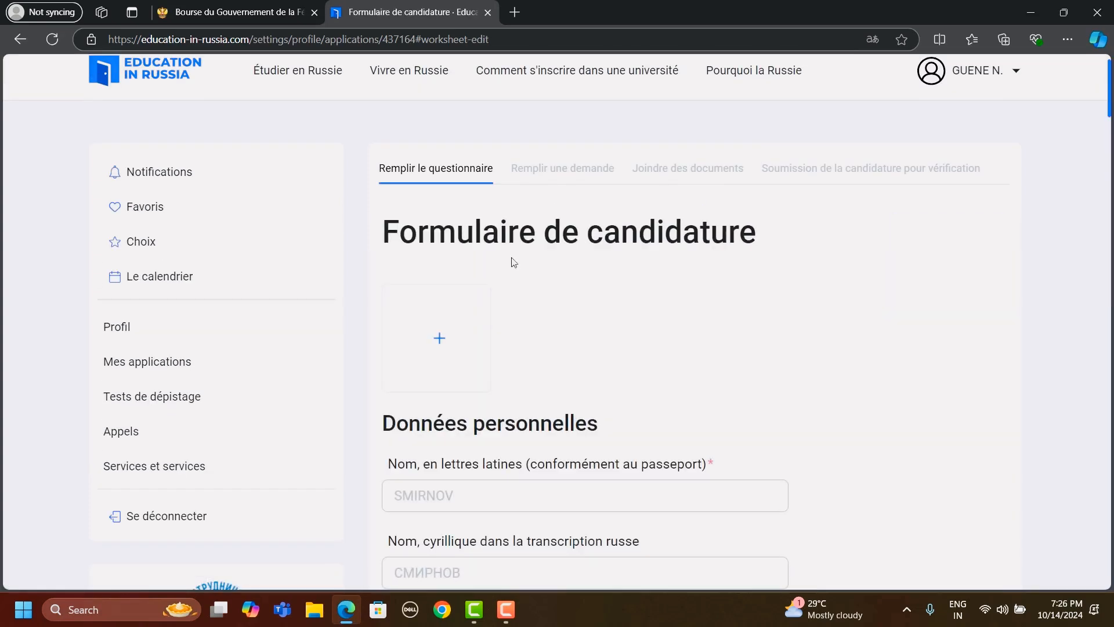
- Group the scholarship page tab with the application form tab and return to the application form
{"action": "scroll", "coordinate": [528, 240], "scroll_direction": "down", "scroll_amount": 1}
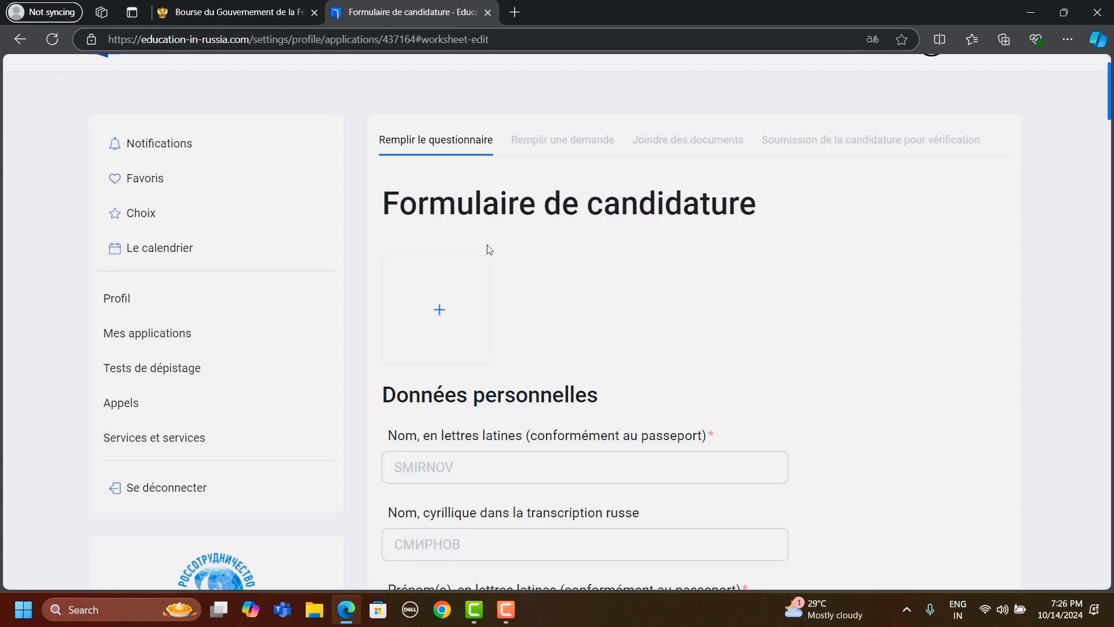
{"action": "left_click_drag", "start_coordinate": [232, 11], "coordinate": [290, 10]}
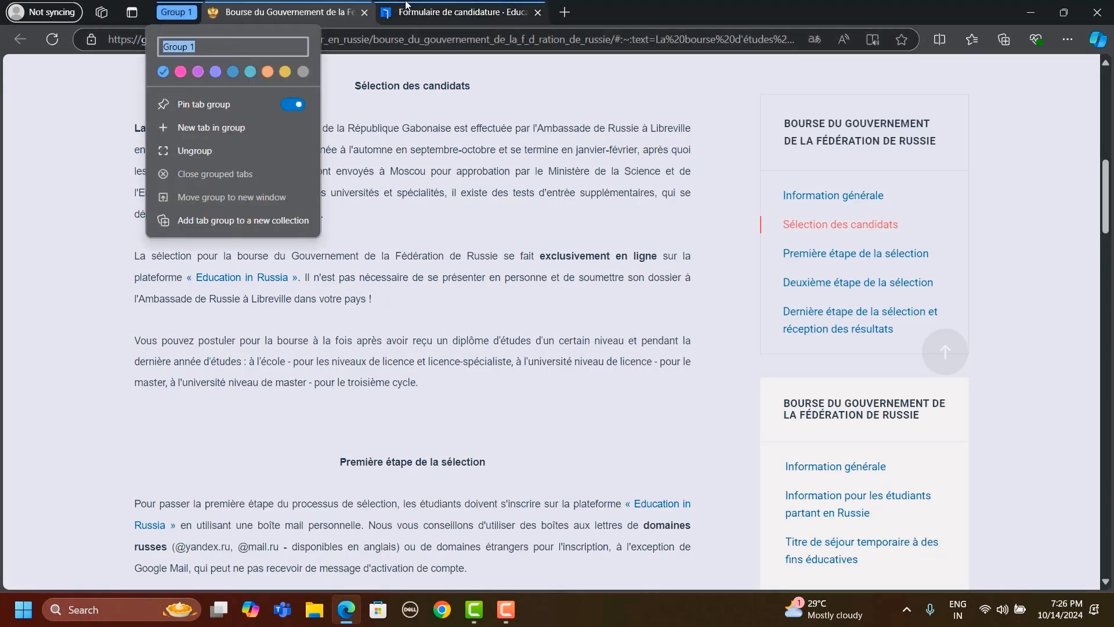
{"action": "left_click", "coordinate": [408, 5]}
- Examine the personal data fields of the application form, including Latin and Cyrillic names, birthplace and birth date
{"action": "scroll", "coordinate": [476, 271], "scroll_direction": "down", "scroll_amount": 4}
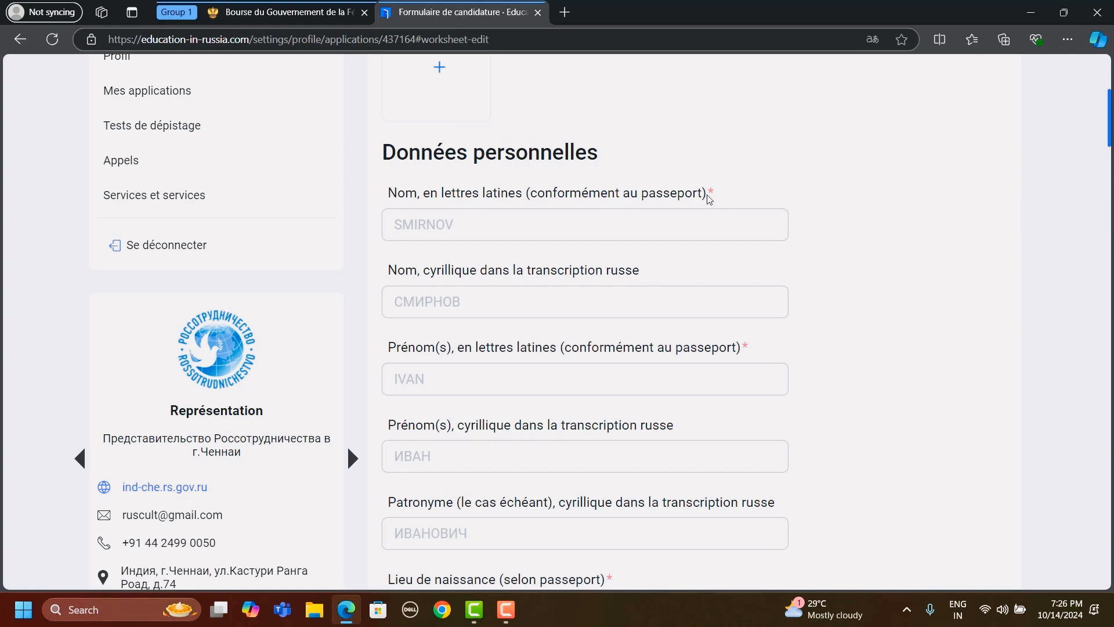
{"action": "scroll", "coordinate": [709, 199], "scroll_direction": "down", "scroll_amount": 1}
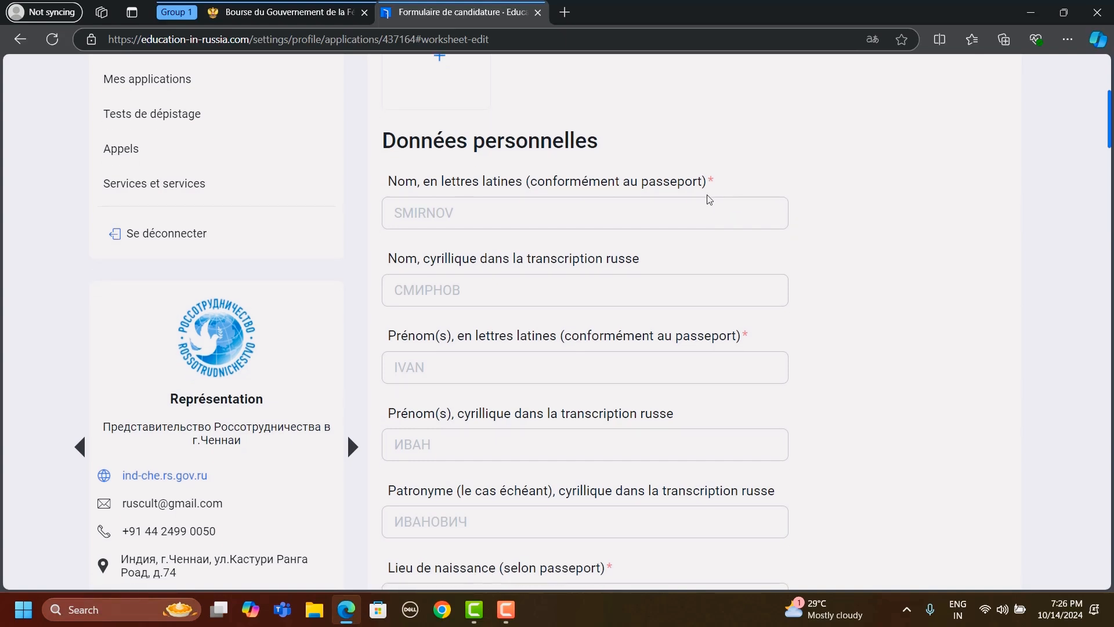
{"action": "scroll", "coordinate": [830, 314], "scroll_direction": "down", "scroll_amount": 3}
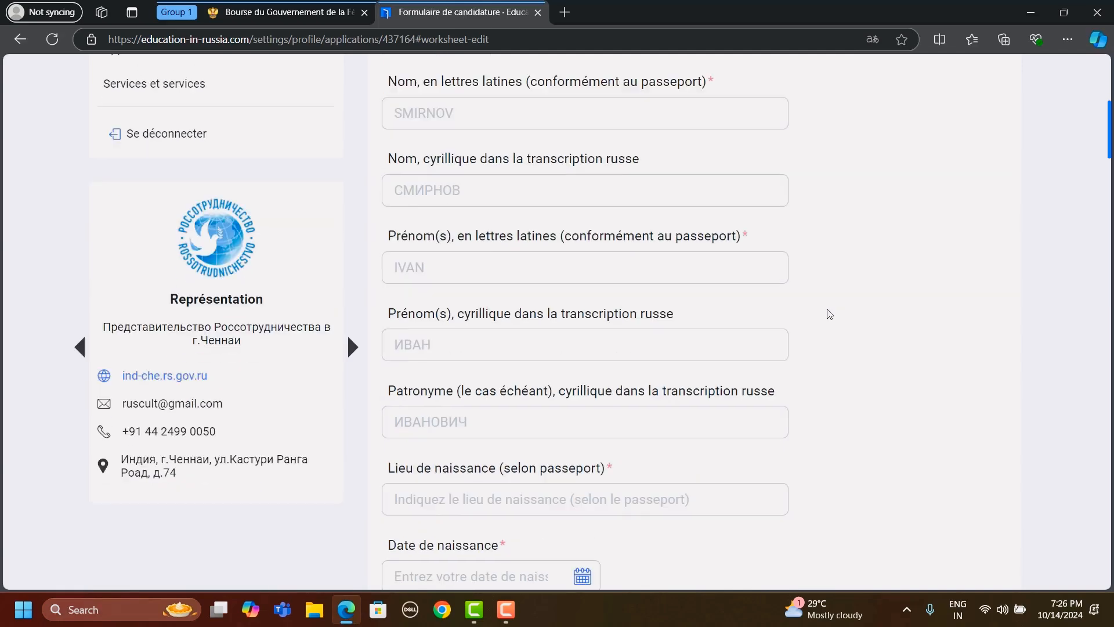
{"action": "scroll", "coordinate": [729, 256], "scroll_direction": "up", "scroll_amount": 1}
{"action": "left_click", "coordinate": [609, 169]}
{"action": "scroll", "coordinate": [609, 168], "scroll_direction": "up", "scroll_amount": 1}
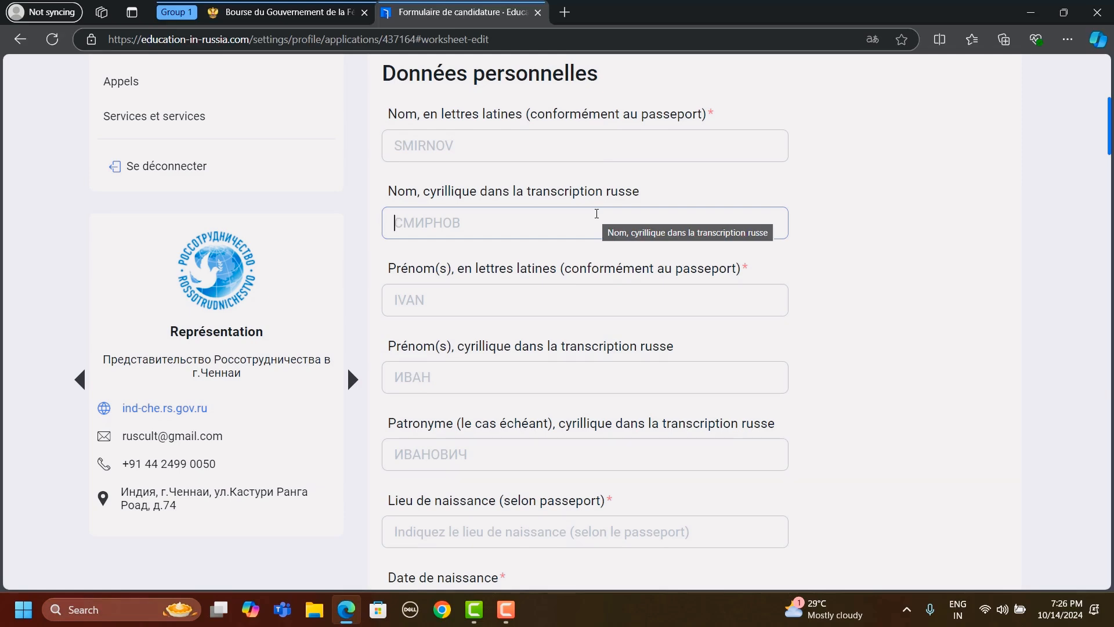
{"action": "scroll", "coordinate": [597, 213], "scroll_direction": "down", "scroll_amount": 8}
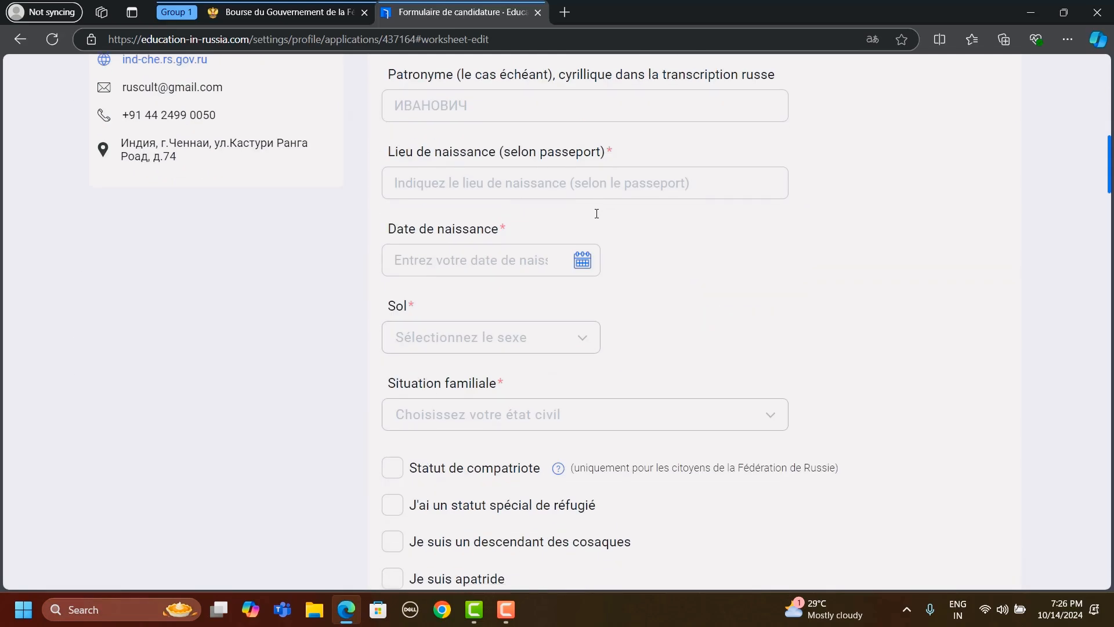
- Check the marital status field and read through the special status, citizenship and visa information fields
{"action": "scroll", "coordinate": [597, 214], "scroll_direction": "down", "scroll_amount": 1}
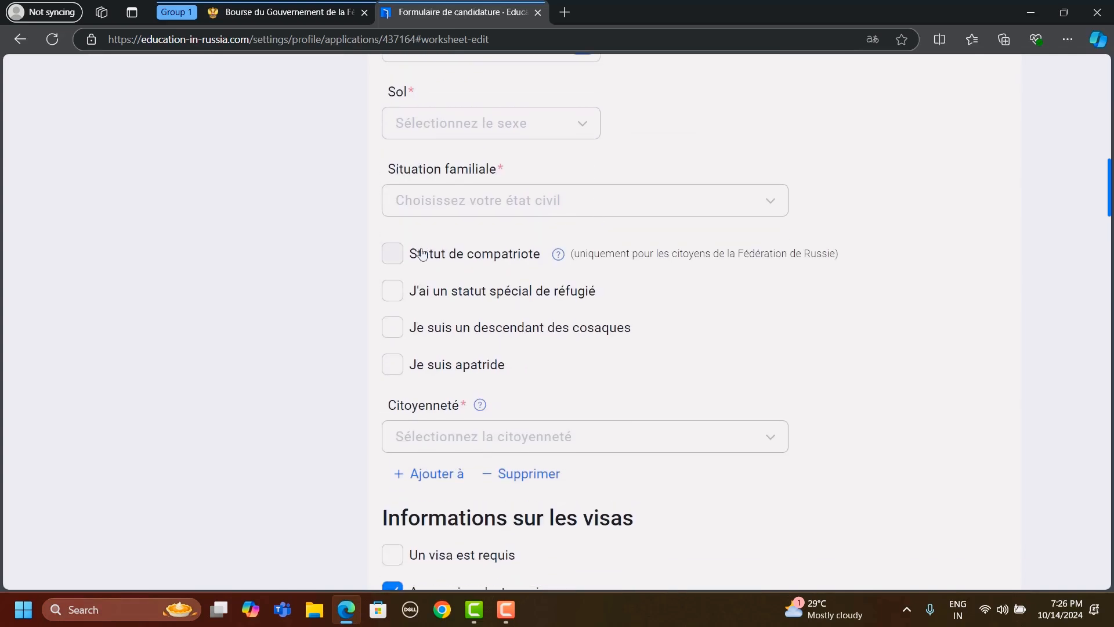
{"action": "left_click", "coordinate": [437, 200]}
{"action": "left_click", "coordinate": [436, 200]}
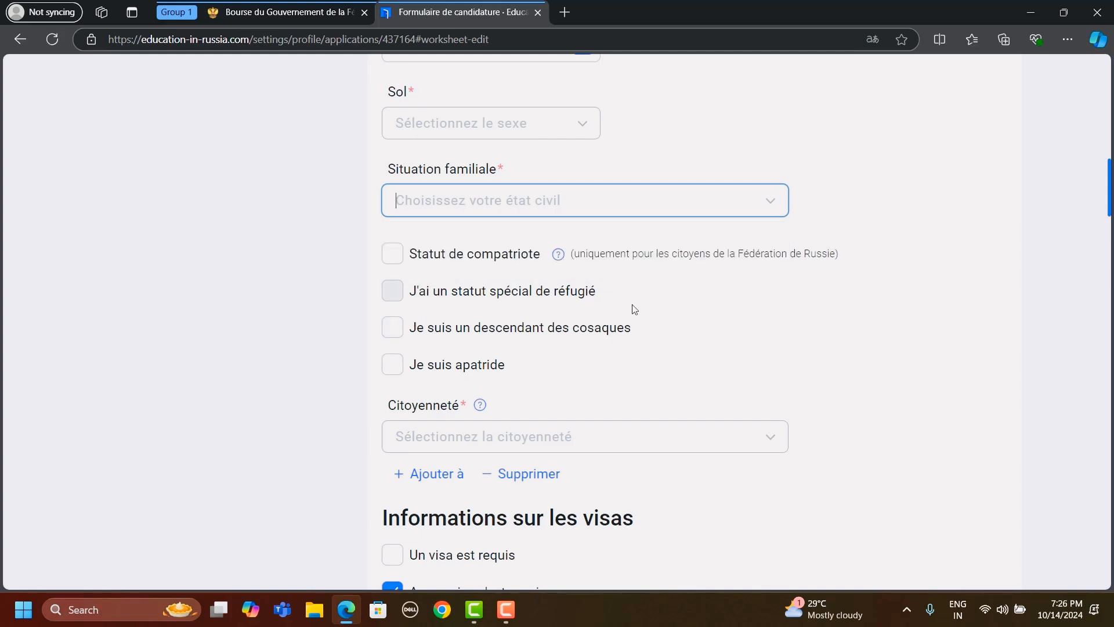
{"action": "scroll", "coordinate": [560, 386], "scroll_direction": "down", "scroll_amount": 1}
{"action": "scroll", "coordinate": [561, 386], "scroll_direction": "down", "scroll_amount": 2}
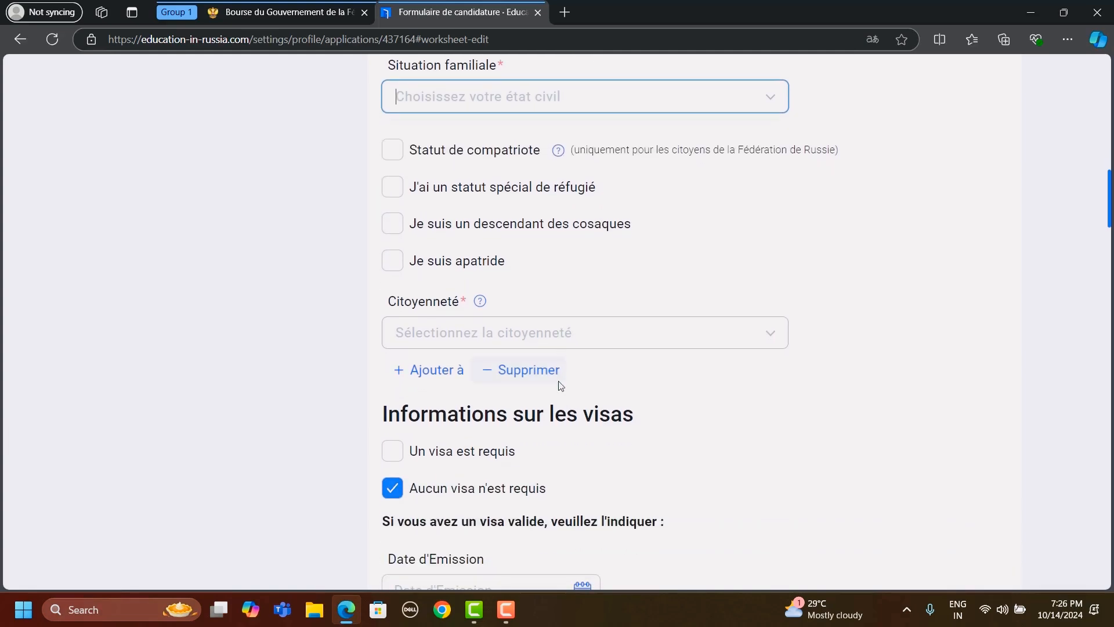
{"action": "scroll", "coordinate": [560, 386], "scroll_direction": "down", "scroll_amount": 3}
{"action": "scroll", "coordinate": [561, 386], "scroll_direction": "up", "scroll_amount": 3}
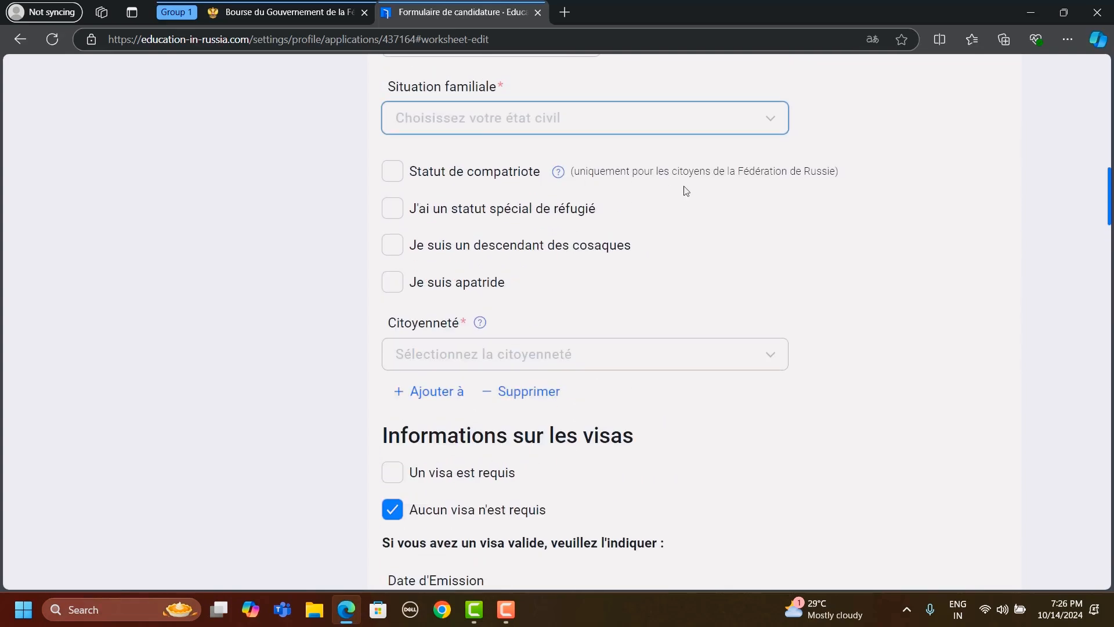
{"action": "scroll", "coordinate": [770, 130], "scroll_direction": "down", "scroll_amount": 5}
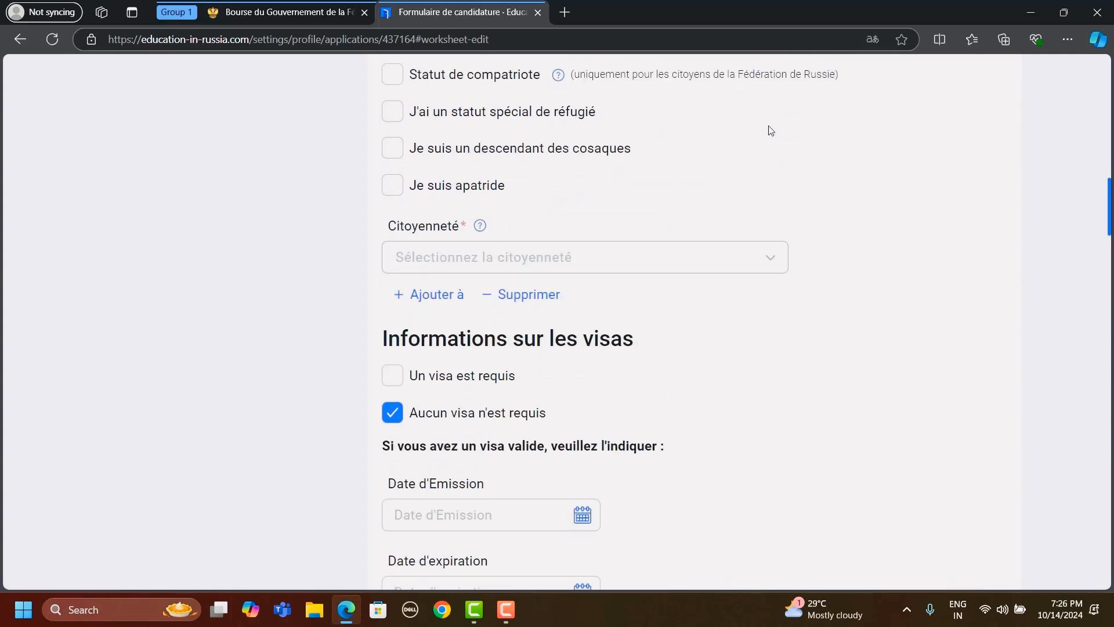
- Browse the citizenship options in the application form and close the list without selecting one
{"action": "left_click", "coordinate": [464, 223]}
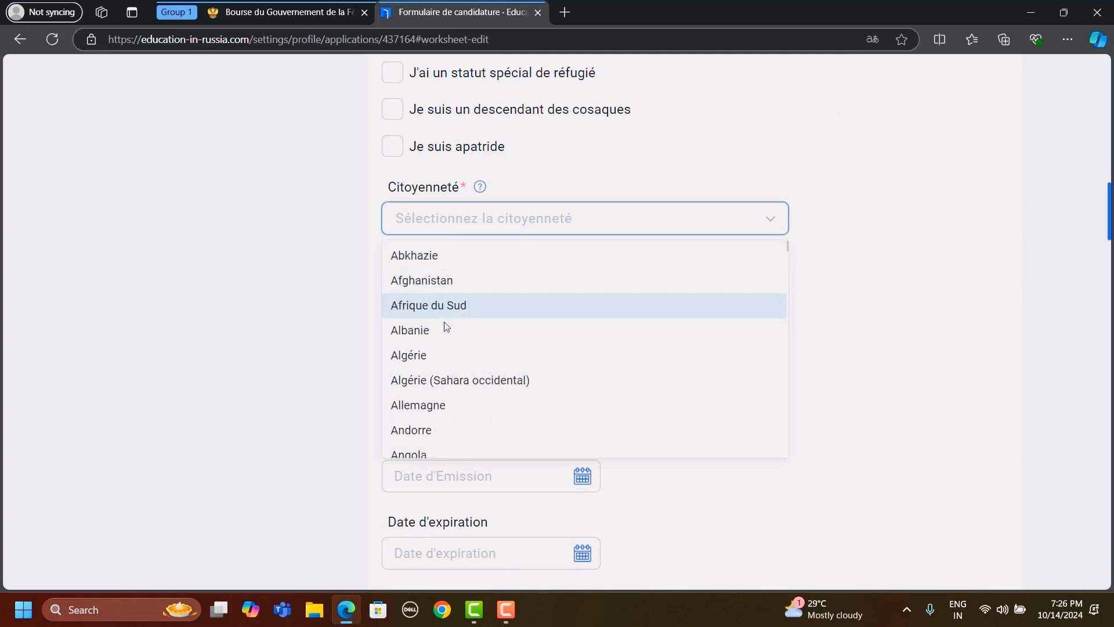
{"action": "scroll", "coordinate": [517, 391], "scroll_direction": "down", "scroll_amount": 10}
{"action": "scroll", "coordinate": [517, 393], "scroll_direction": "down", "scroll_amount": 3}
{"action": "left_click", "coordinate": [963, 228]}
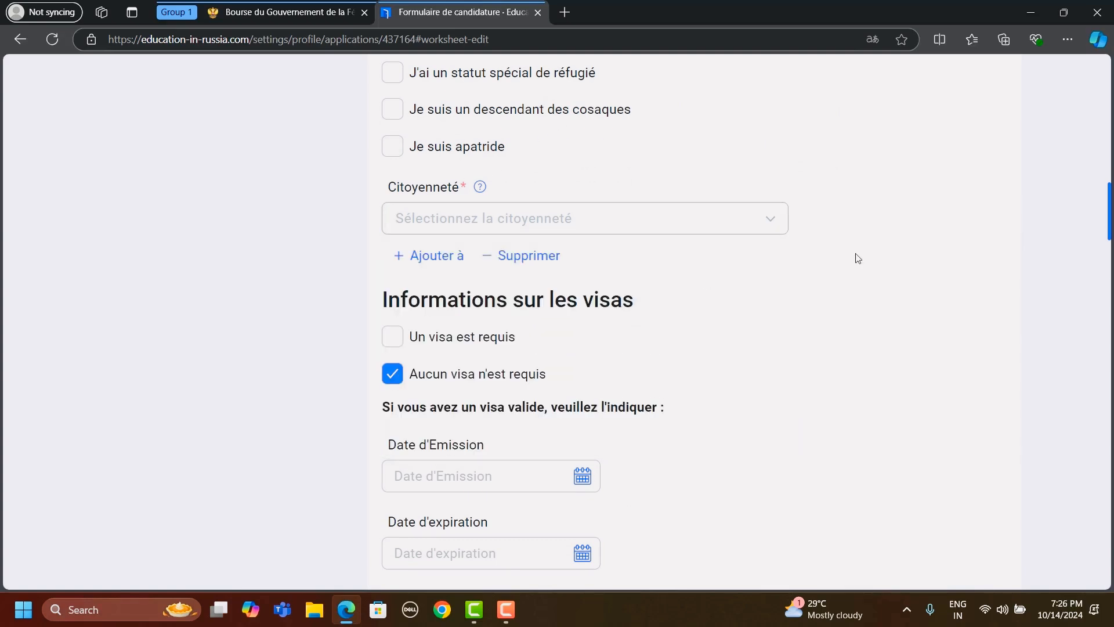
- Mark a visa as required in the visa information and choose Burkina Faso as the country where it is obtained
{"action": "scroll", "coordinate": [652, 279], "scroll_direction": "down", "scroll_amount": 1}
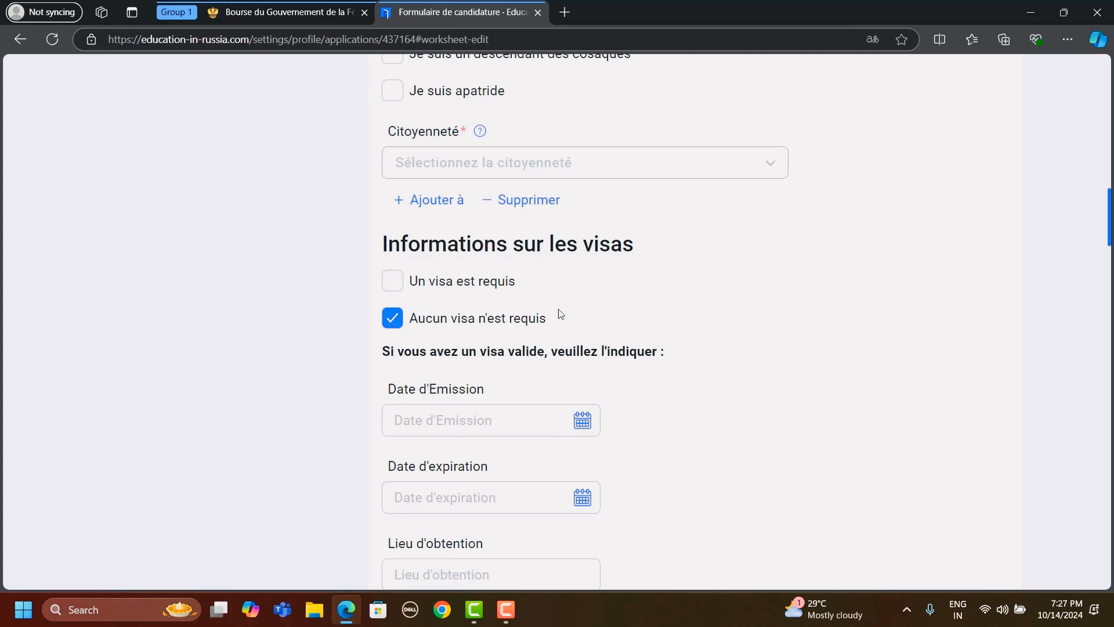
{"action": "left_click", "coordinate": [465, 284]}
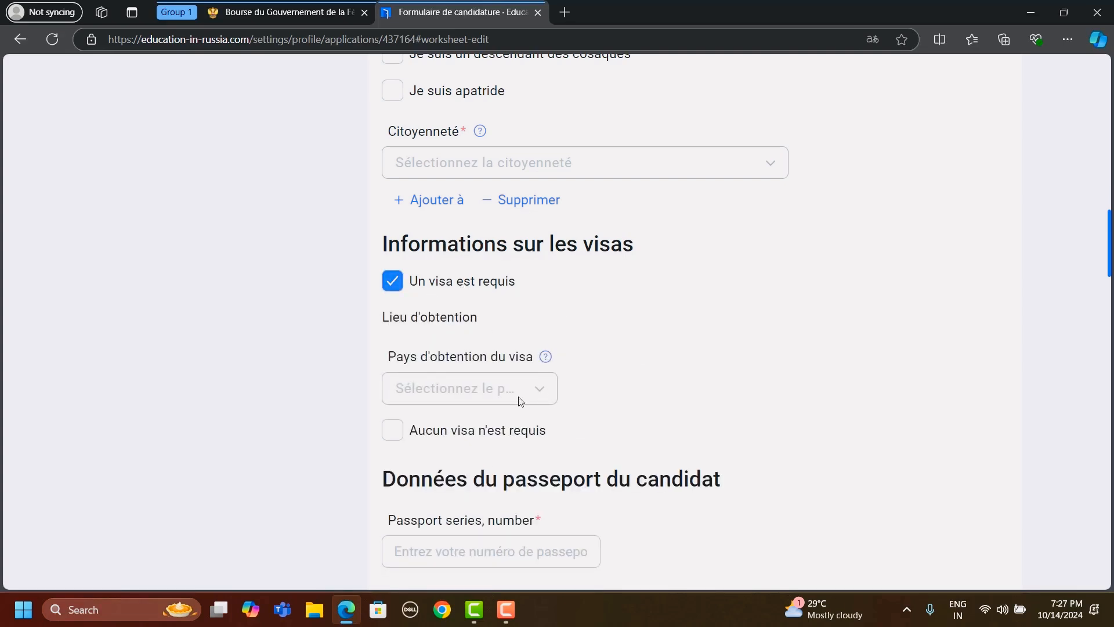
{"action": "left_click", "coordinate": [520, 400]}
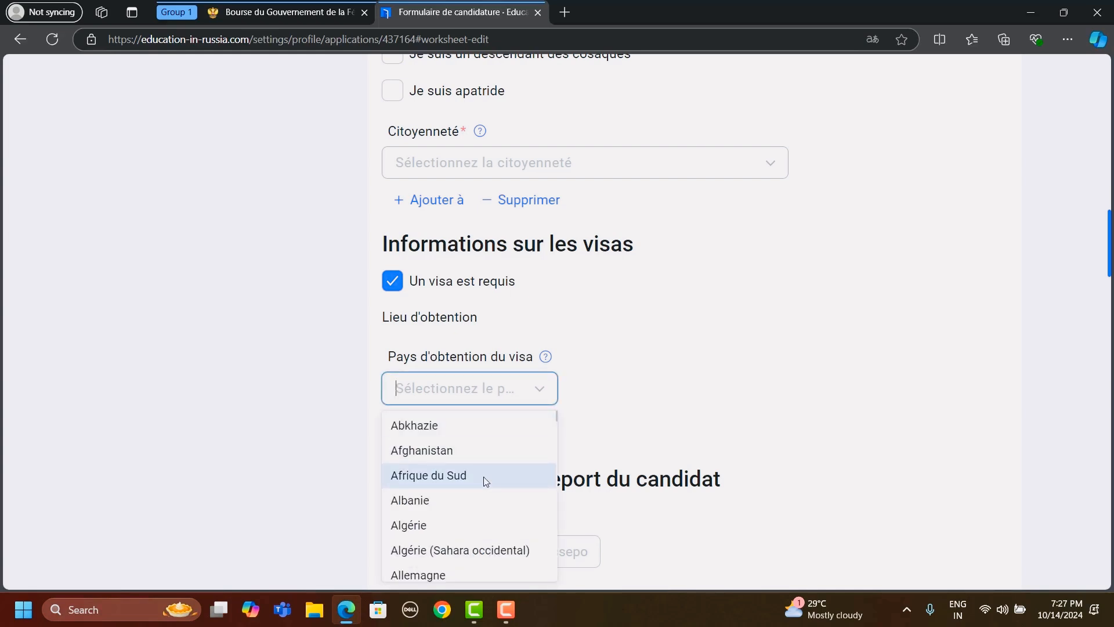
{"action": "scroll", "coordinate": [485, 481], "scroll_direction": "down", "scroll_amount": 5}
{"action": "scroll", "coordinate": [485, 481], "scroll_direction": "down", "scroll_amount": 10}
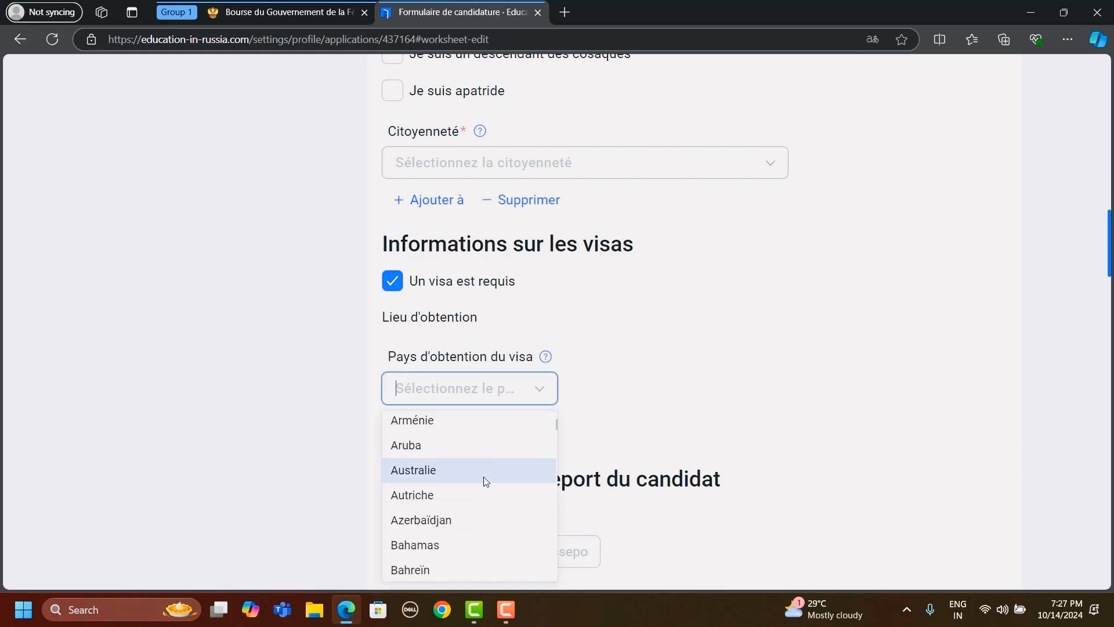
{"action": "scroll", "coordinate": [485, 482], "scroll_direction": "down", "scroll_amount": 3}
{"action": "scroll", "coordinate": [486, 481], "scroll_direction": "up", "scroll_amount": 3}
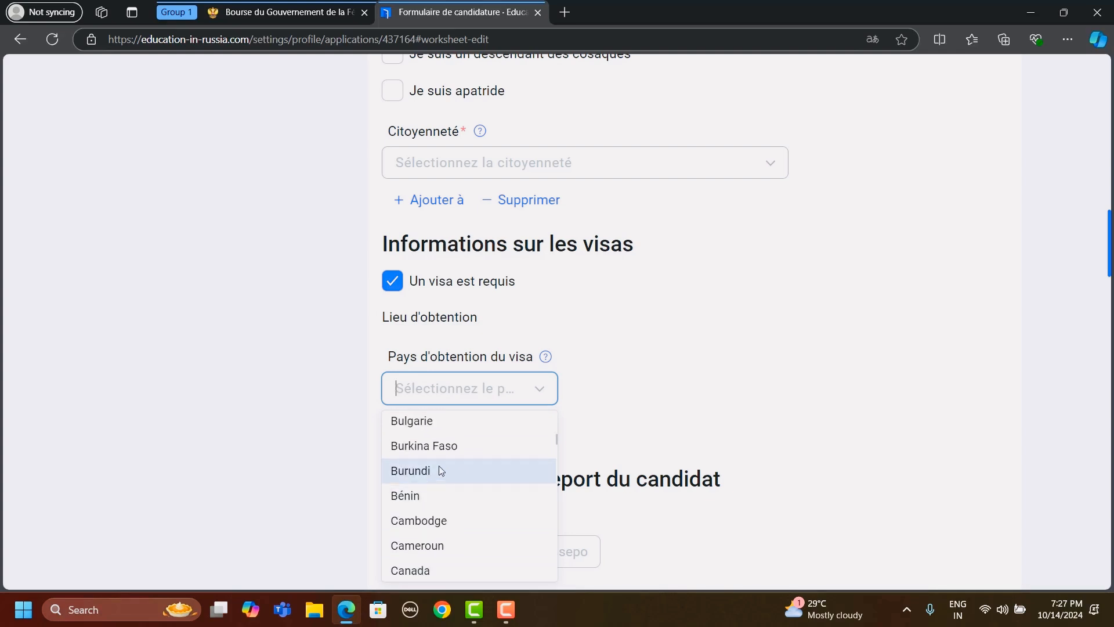
{"action": "left_click", "coordinate": [451, 447]}
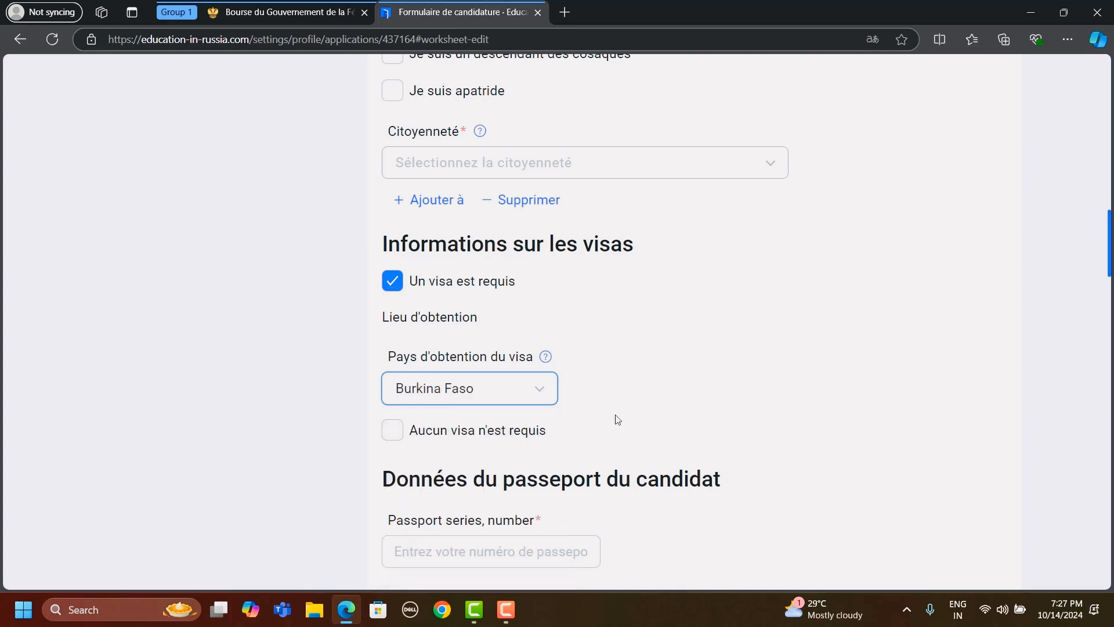
- Examine the candidate's passport data and home address fields in the application form
{"action": "scroll", "coordinate": [615, 418], "scroll_direction": "down", "scroll_amount": 4}
{"action": "scroll", "coordinate": [617, 419], "scroll_direction": "down", "scroll_amount": 1}
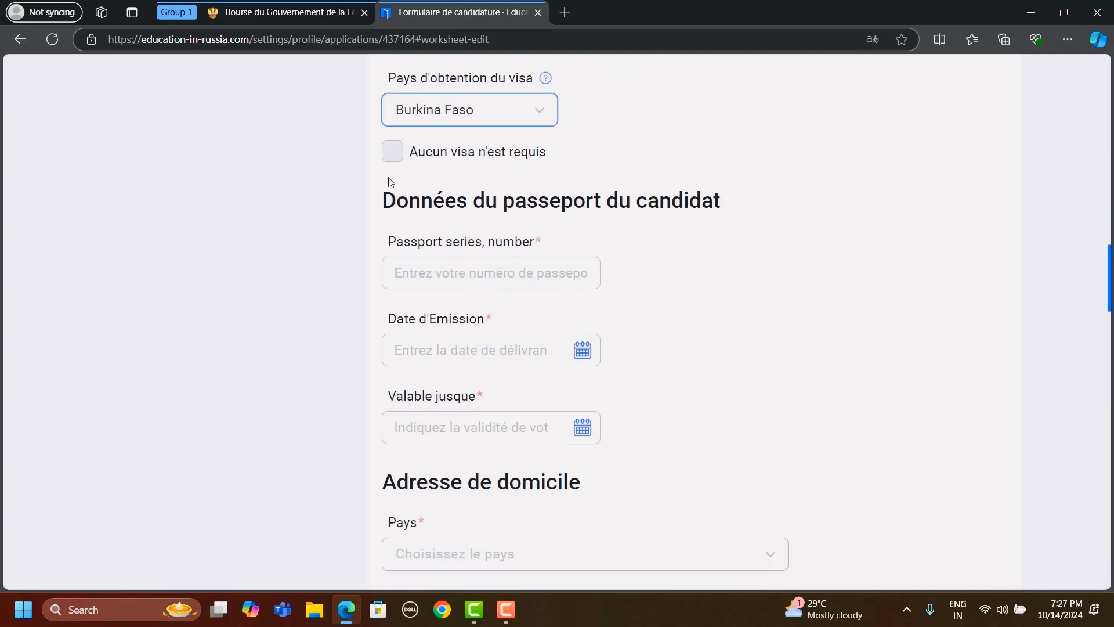
{"action": "scroll", "coordinate": [665, 262], "scroll_direction": "down", "scroll_amount": 4}
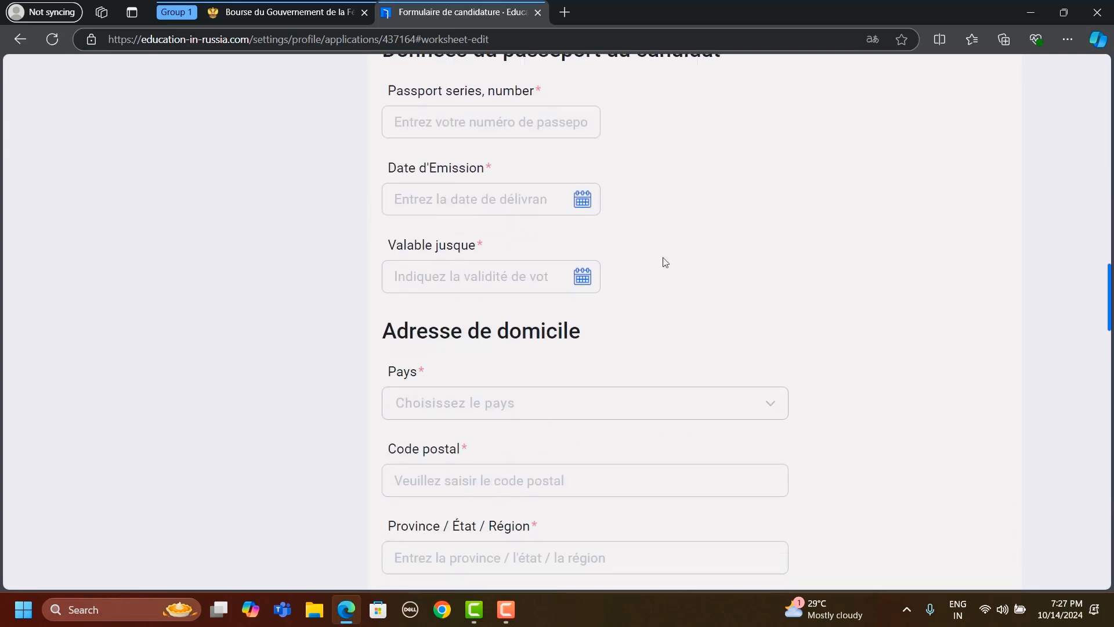
{"action": "scroll", "coordinate": [875, 332], "scroll_direction": "down", "scroll_amount": 7}
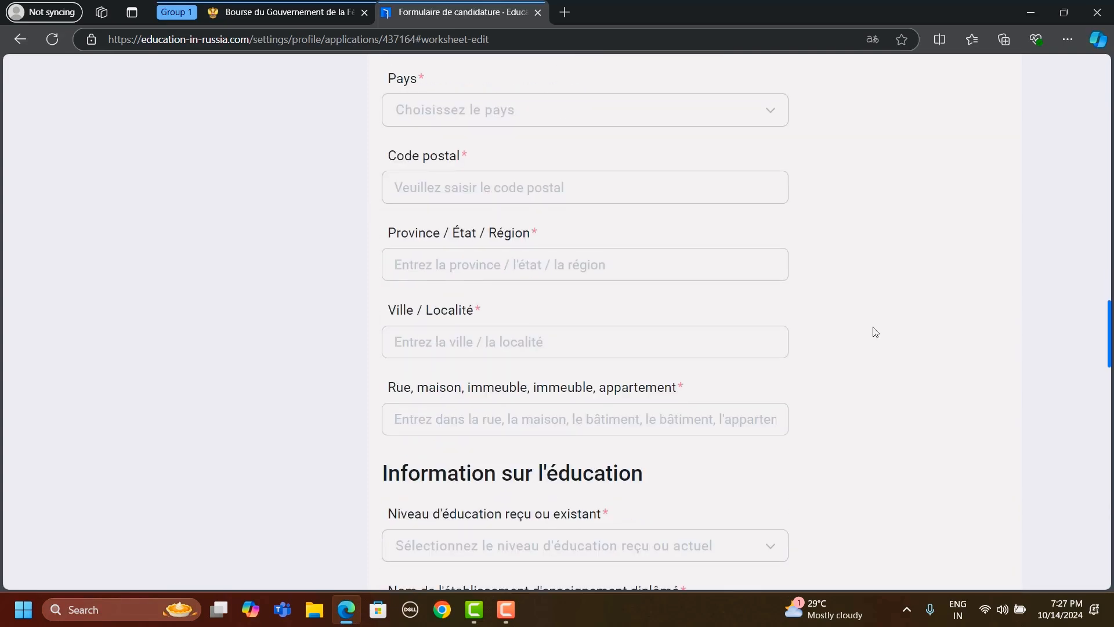
- Check the education information fields, including education level, institution name, country, city, street and graduation year
{"action": "scroll", "coordinate": [907, 364], "scroll_direction": "down", "scroll_amount": 2}
{"action": "left_click", "coordinate": [595, 271]}
{"action": "left_click", "coordinate": [595, 270]}
{"action": "left_click", "coordinate": [520, 341]}
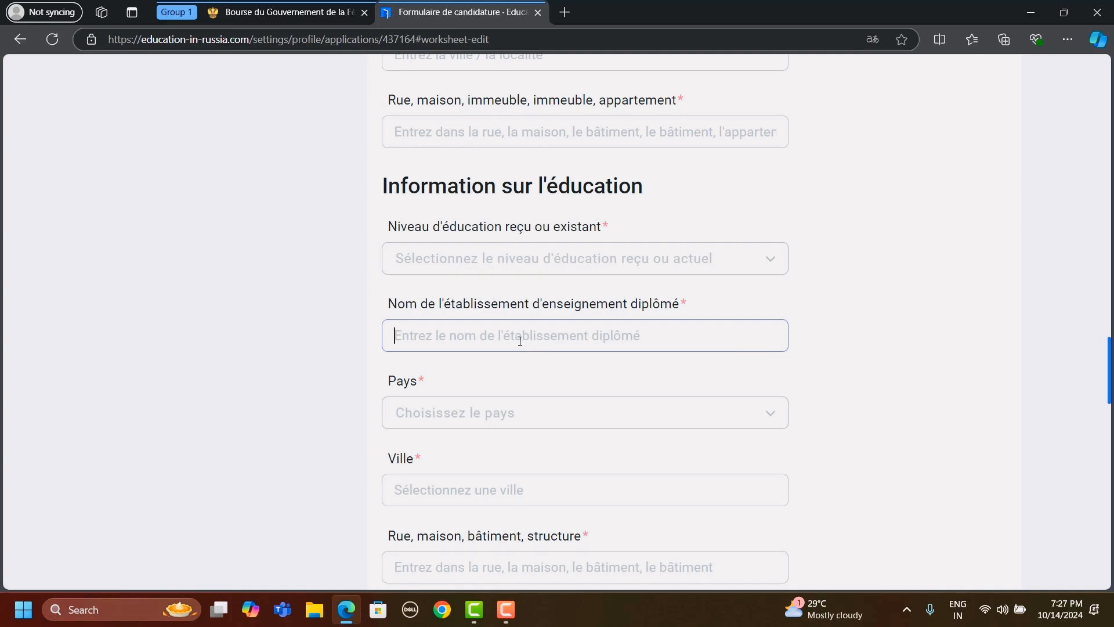
{"action": "left_click", "coordinate": [814, 332]}
{"action": "scroll", "coordinate": [814, 332], "scroll_direction": "down", "scroll_amount": 2}
{"action": "left_click", "coordinate": [521, 319]}
{"action": "left_click", "coordinate": [521, 322]}
{"action": "scroll", "coordinate": [485, 383], "scroll_direction": "down", "scroll_amount": 5}
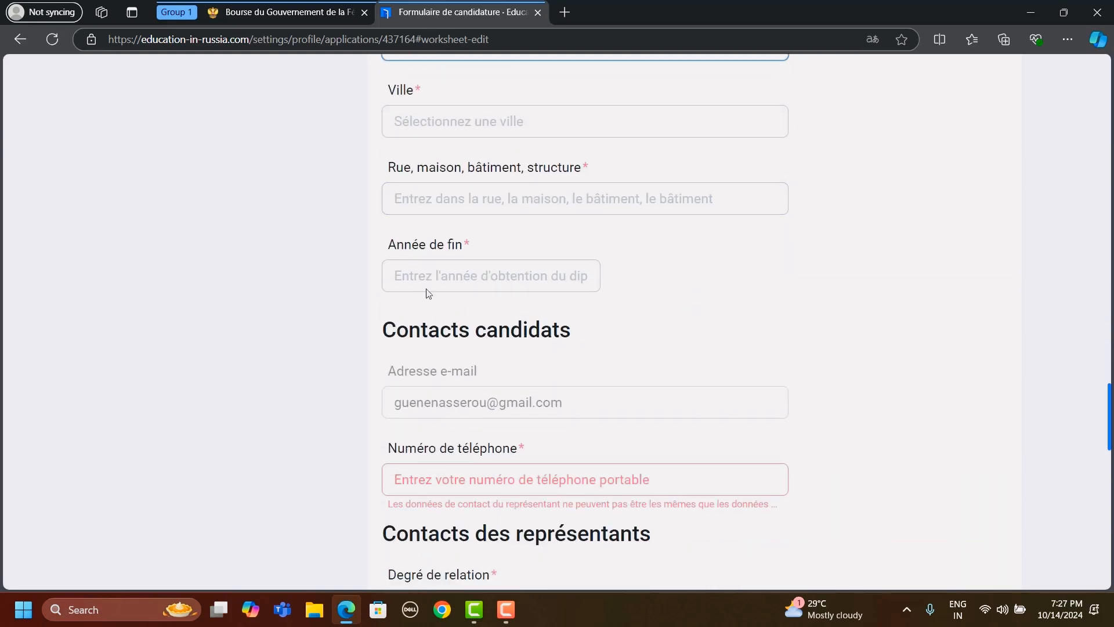
- Review the candidate and representative contact fields through to the end of the application form
{"action": "scroll", "coordinate": [601, 346], "scroll_direction": "down", "scroll_amount": 3}
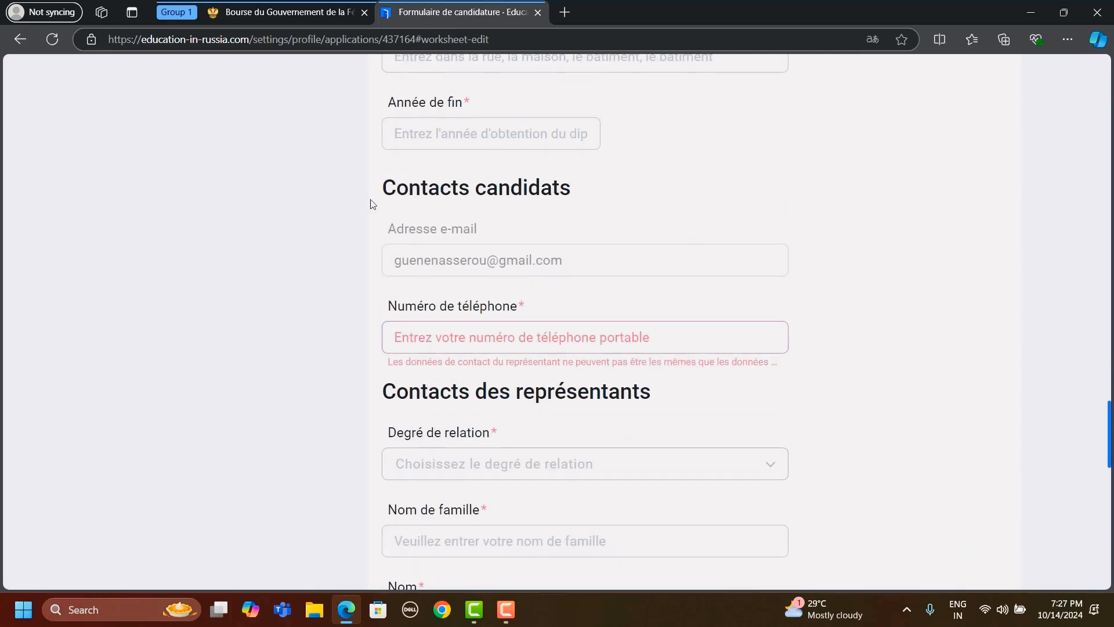
{"action": "scroll", "coordinate": [580, 202], "scroll_direction": "down", "scroll_amount": 1}
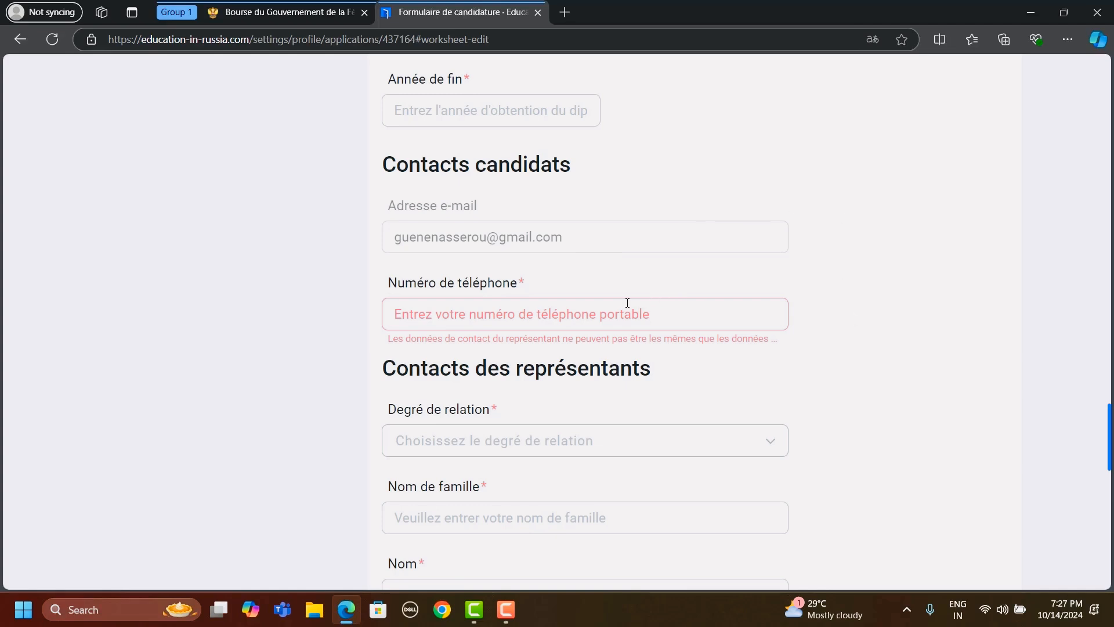
{"action": "scroll", "coordinate": [875, 325], "scroll_direction": "down", "scroll_amount": 3}
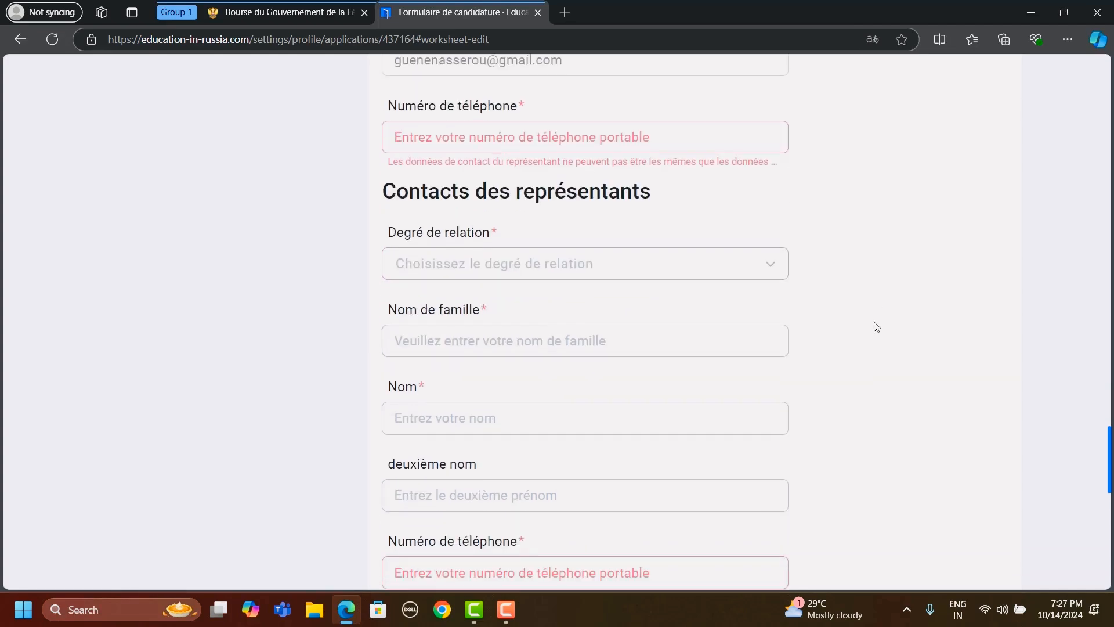
{"action": "scroll", "coordinate": [876, 373], "scroll_direction": "down", "scroll_amount": 3}
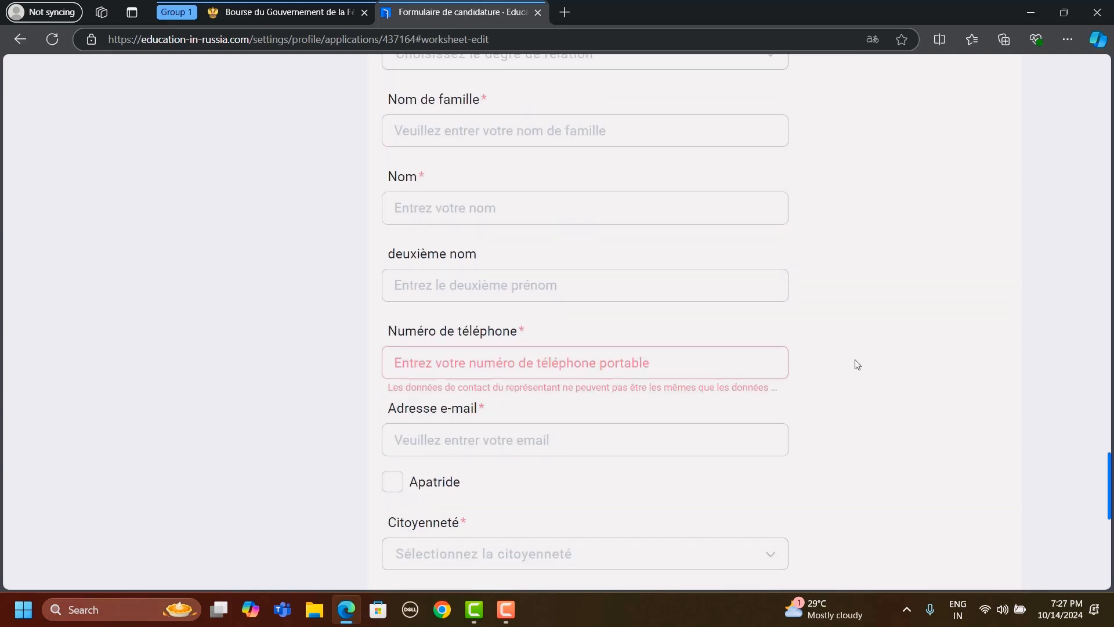
{"action": "scroll", "coordinate": [913, 423], "scroll_direction": "down", "scroll_amount": 4}
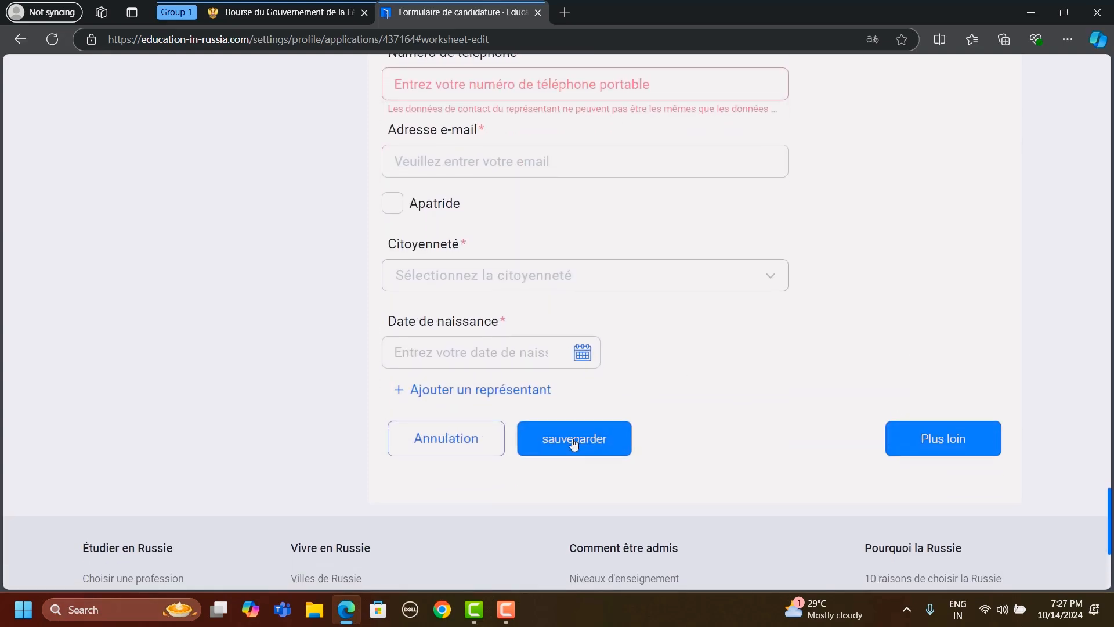
- Proceed to the Remplir une demande stage of the application and open its Déclaration for editing
{"action": "left_click", "coordinate": [966, 427]}
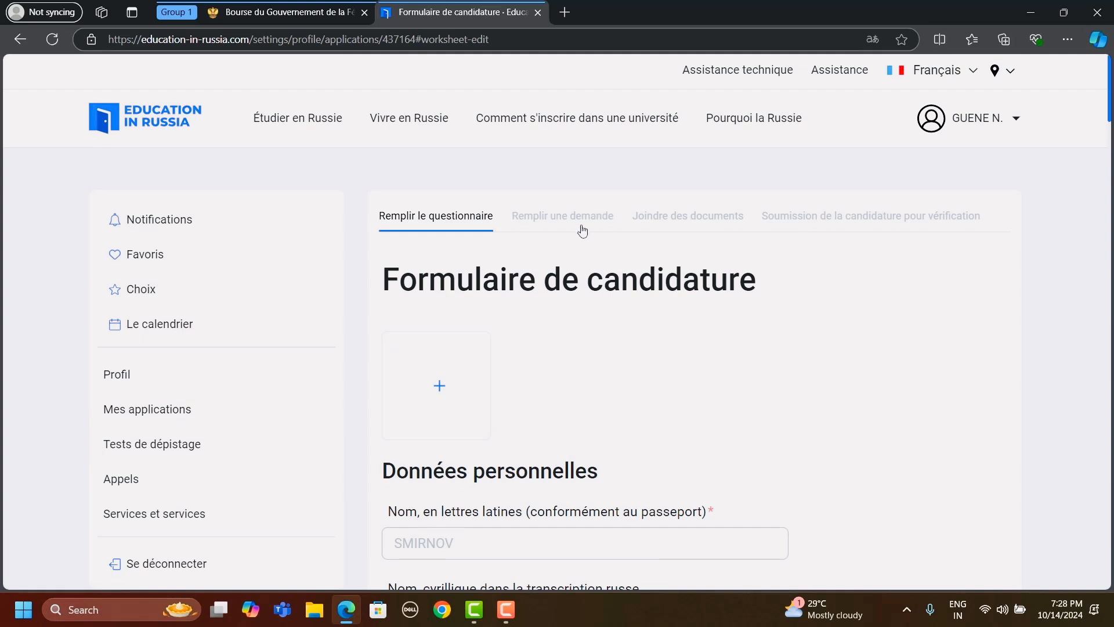
{"action": "left_click", "coordinate": [575, 224]}
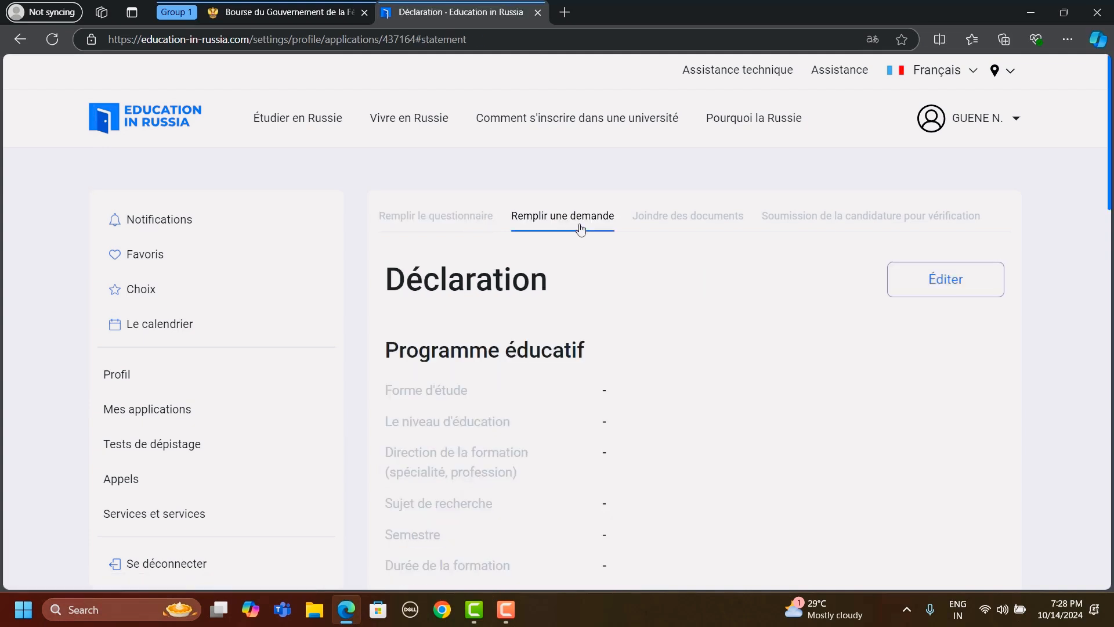
{"action": "left_click", "coordinate": [934, 295]}
- Set the educational programme's study form to En présentiel and its education level to master
{"action": "scroll", "coordinate": [674, 373], "scroll_direction": "down", "scroll_amount": 1}
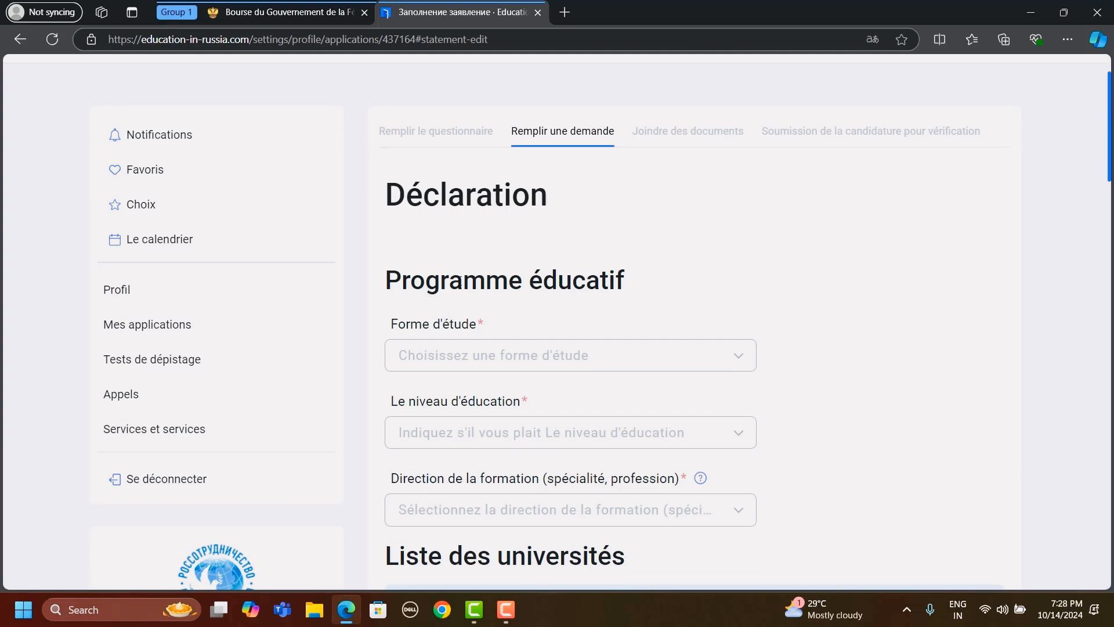
{"action": "scroll", "coordinate": [647, 318], "scroll_direction": "down", "scroll_amount": 1}
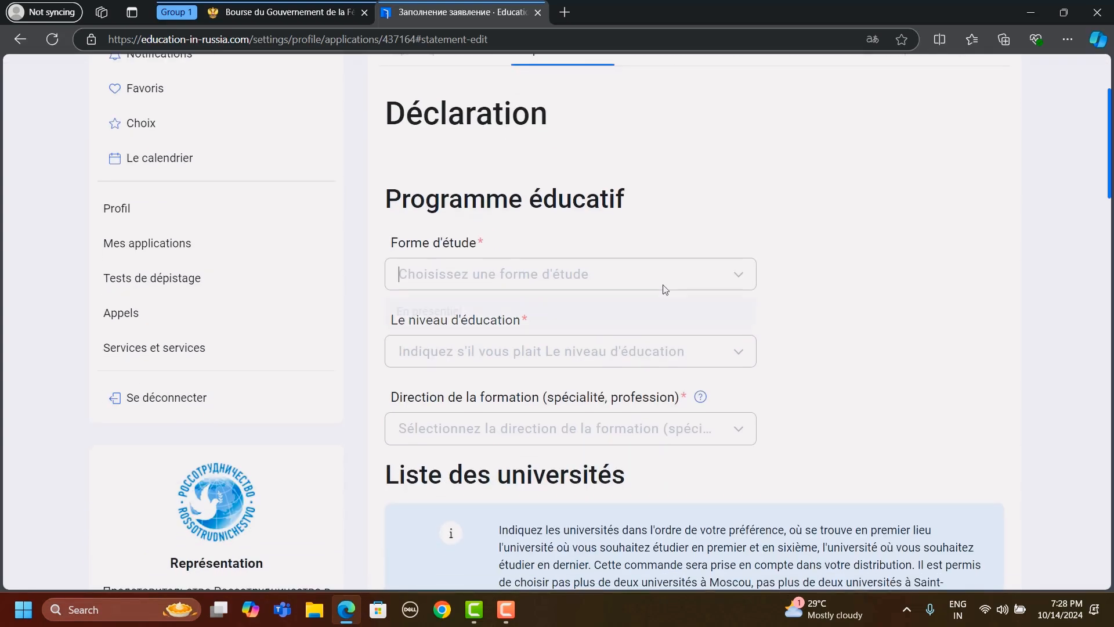
{"action": "left_click", "coordinate": [665, 288]}
{"action": "left_click", "coordinate": [481, 314]}
{"action": "left_click", "coordinate": [506, 358]}
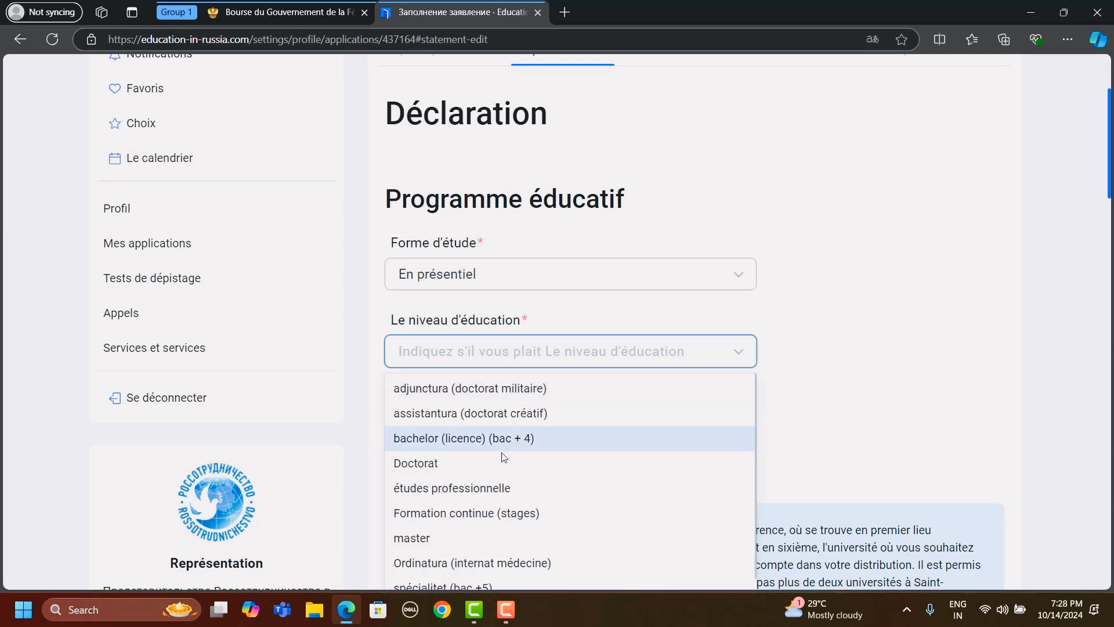
{"action": "scroll", "coordinate": [506, 459], "scroll_direction": "down", "scroll_amount": 1}
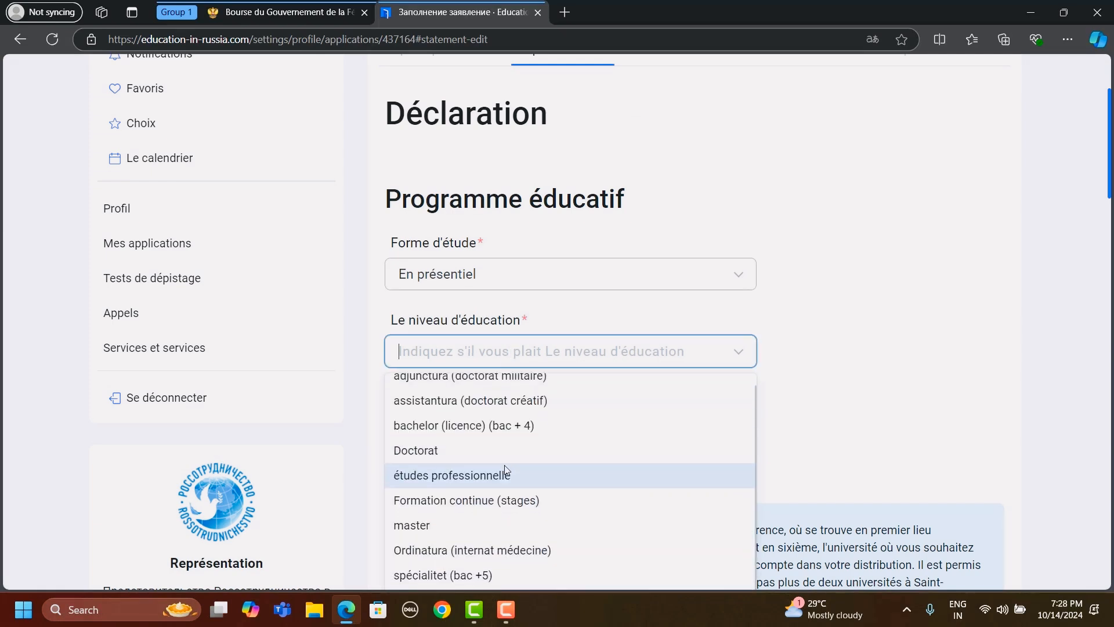
{"action": "left_click", "coordinate": [458, 532]}
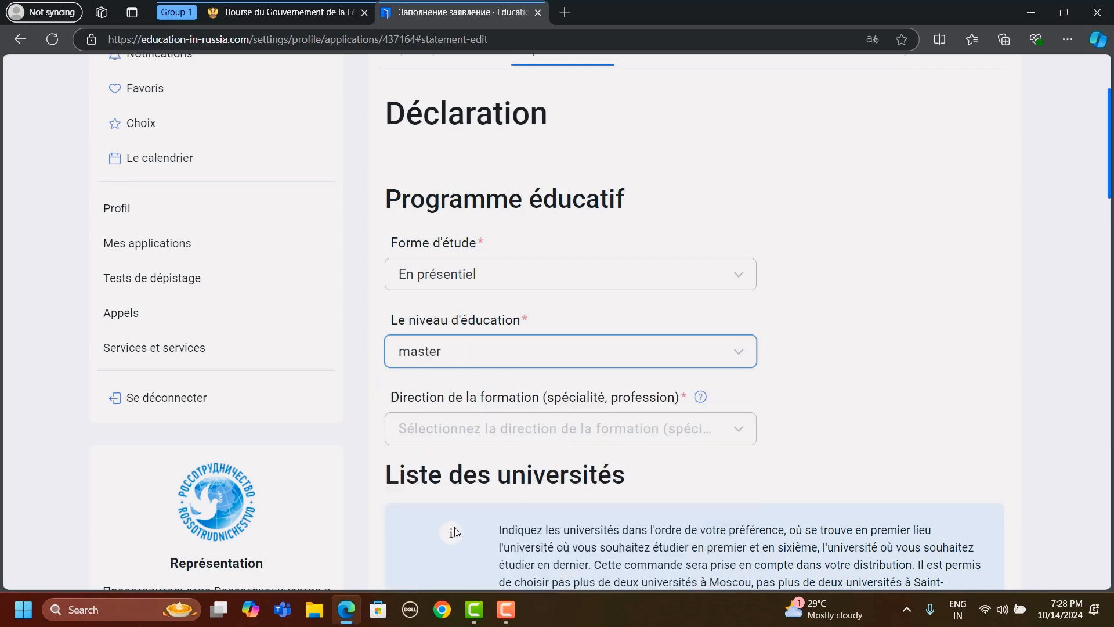
- Choose 10.04.01 Sécurité de l'information dans les systèmes de télécommunication as the field of study
{"action": "scroll", "coordinate": [705, 324], "scroll_direction": "down", "scroll_amount": 3}
{"action": "left_click", "coordinate": [720, 295]}
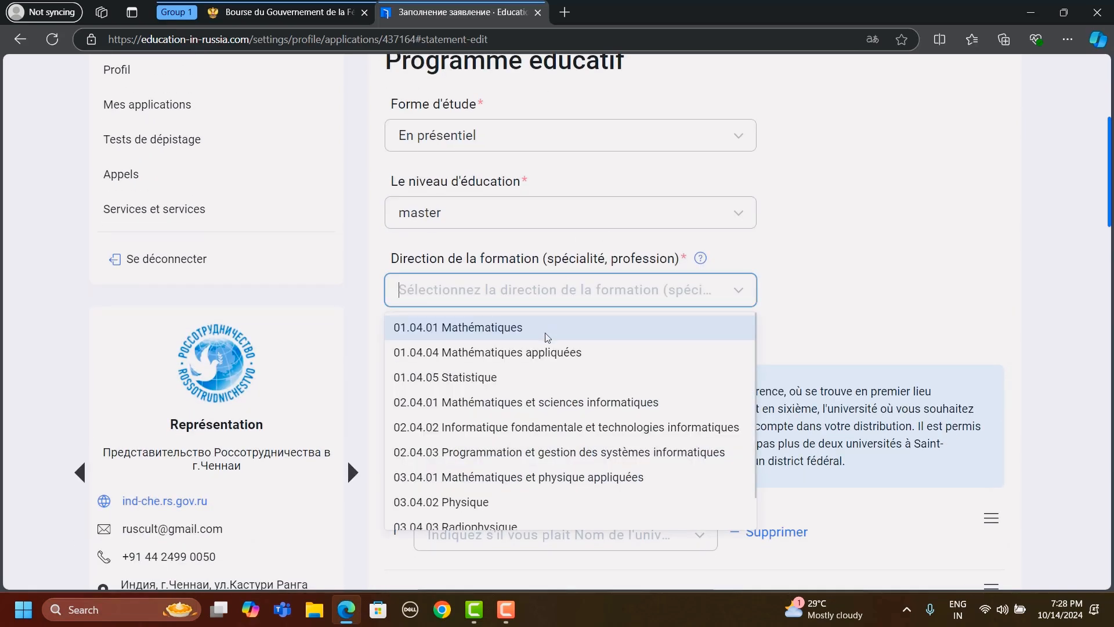
{"action": "scroll", "coordinate": [532, 394], "scroll_direction": "down", "scroll_amount": 1}
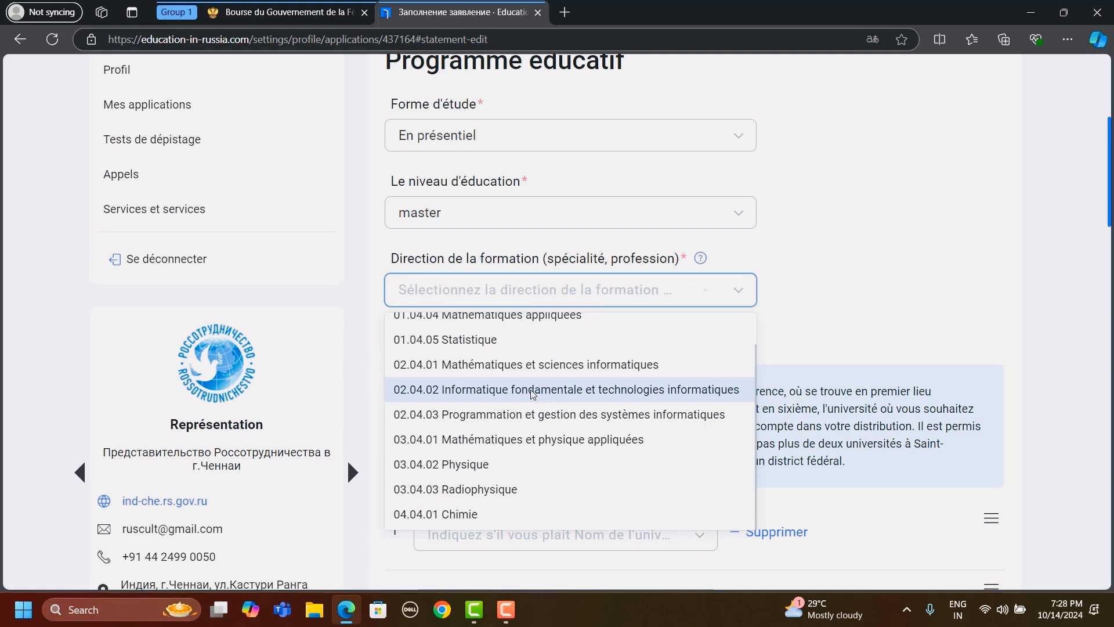
{"action": "scroll", "coordinate": [533, 394], "scroll_direction": "down", "scroll_amount": 5}
{"action": "scroll", "coordinate": [533, 394], "scroll_direction": "down", "scroll_amount": 1}
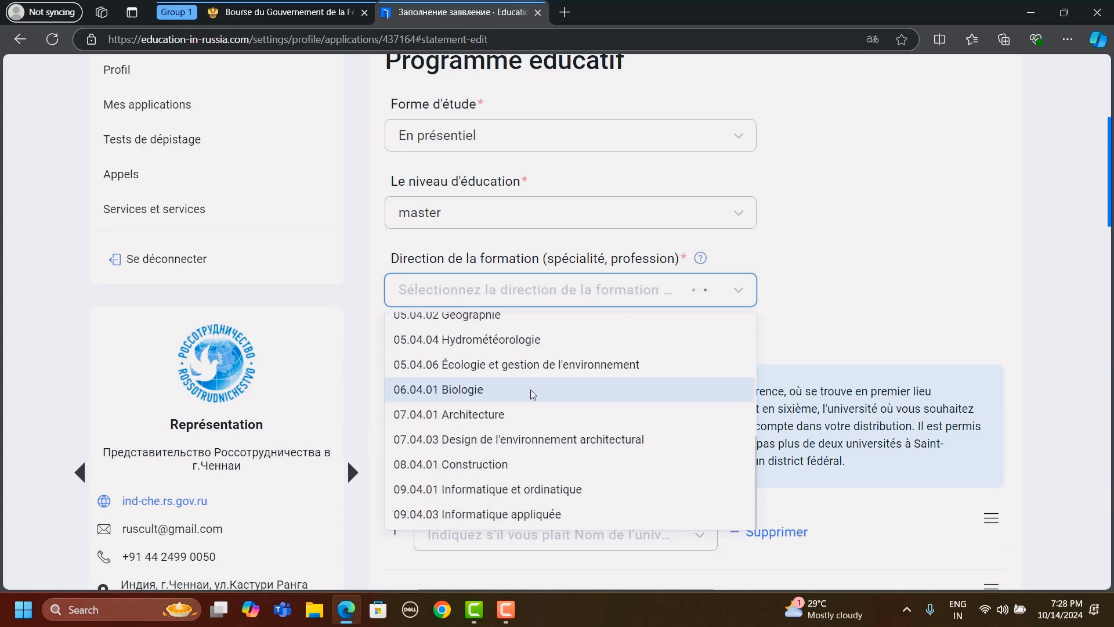
{"action": "scroll", "coordinate": [533, 394], "scroll_direction": "down", "scroll_amount": 4}
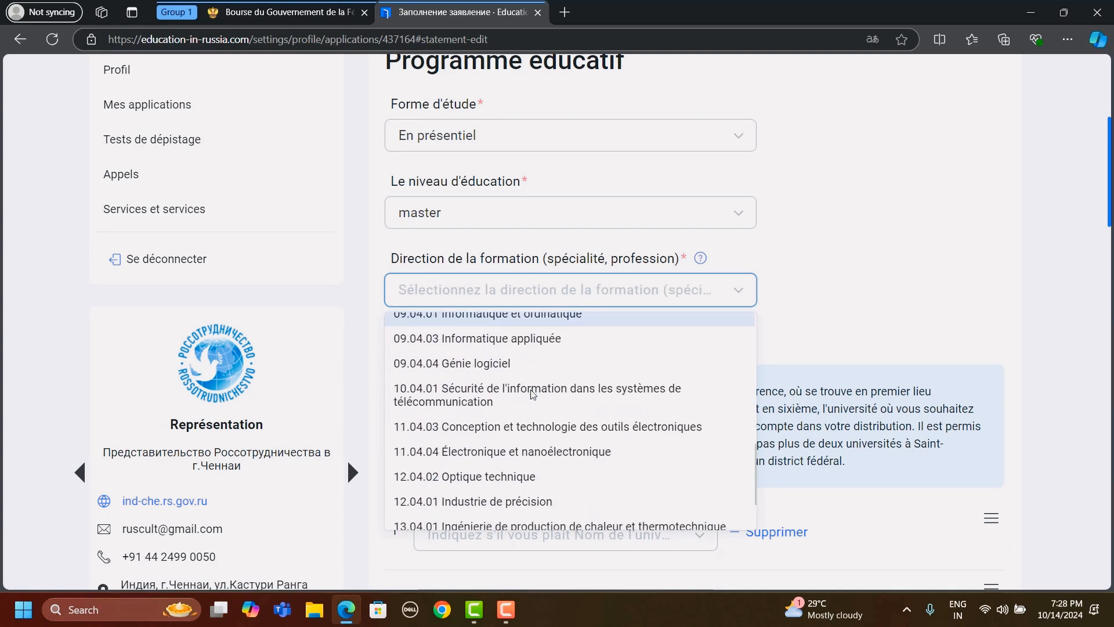
{"action": "left_click", "coordinate": [533, 394]}
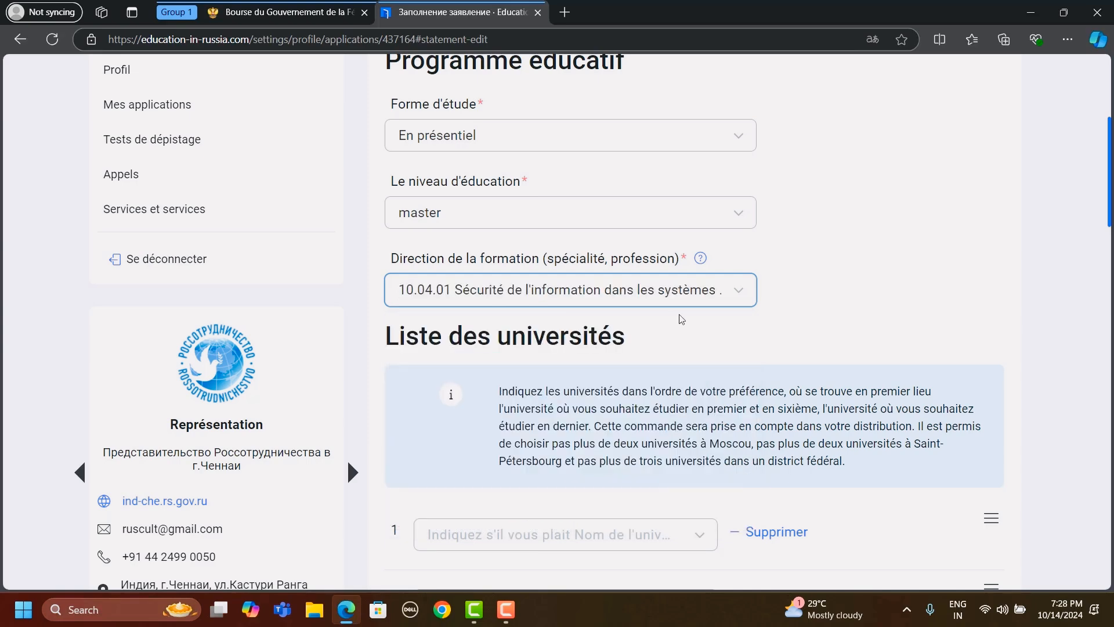
- Review the university list's rules and browse the options for the first choice, then close them without selecting one
{"action": "scroll", "coordinate": [682, 319], "scroll_direction": "down", "scroll_amount": 4}
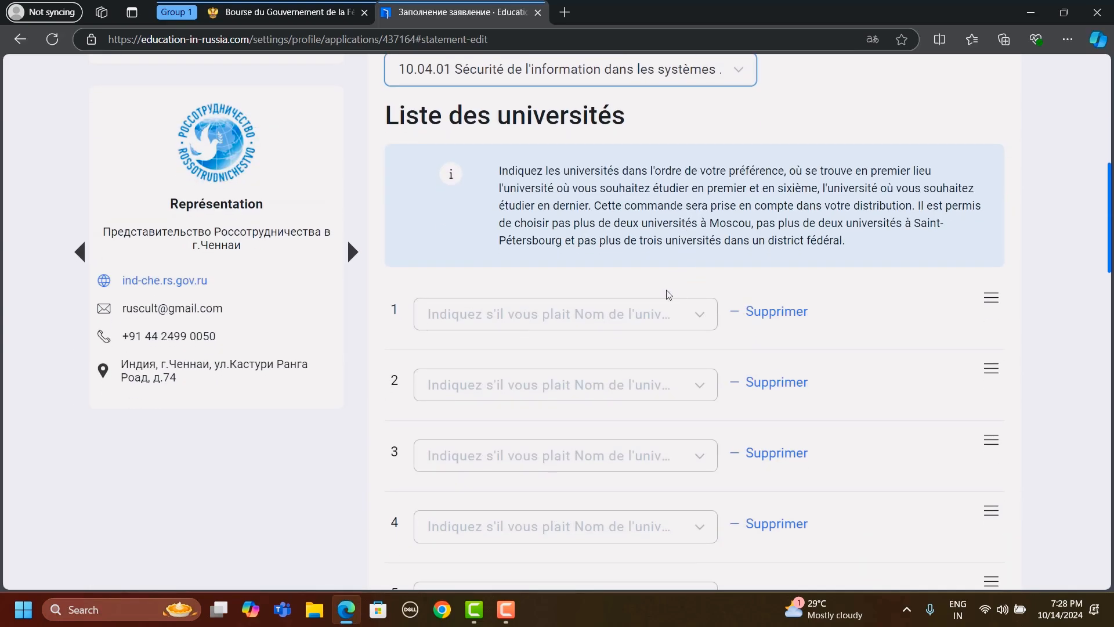
{"action": "scroll", "coordinate": [581, 312], "scroll_direction": "down", "scroll_amount": 5}
{"action": "scroll", "coordinate": [582, 313], "scroll_direction": "up", "scroll_amount": 4}
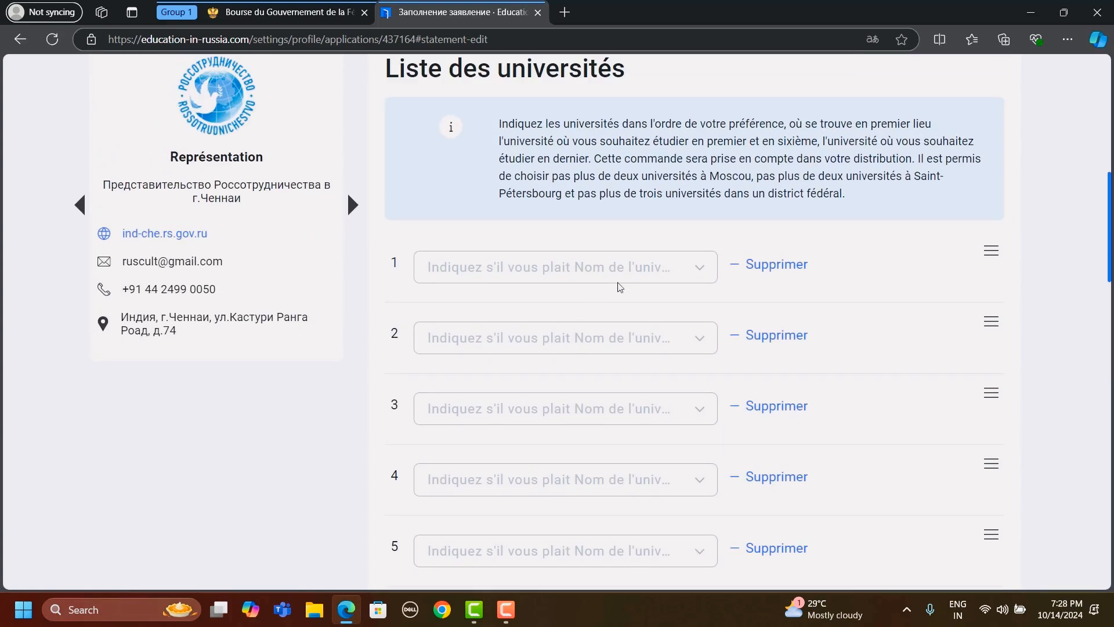
{"action": "left_click", "coordinate": [633, 274]}
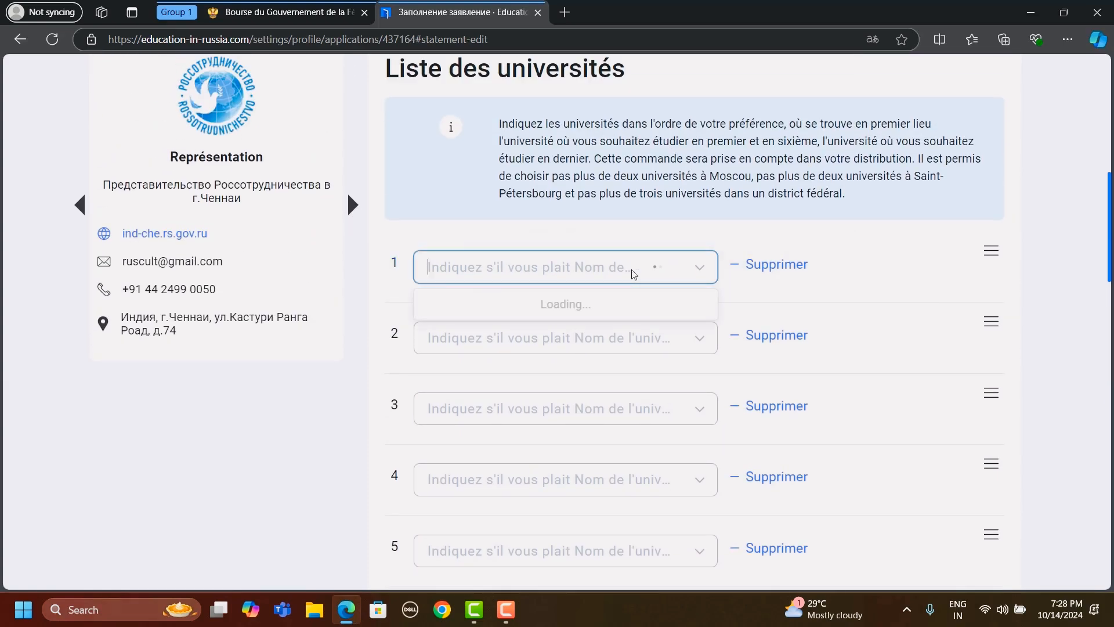
{"action": "scroll", "coordinate": [545, 400], "scroll_direction": "down", "scroll_amount": 1}
{"action": "scroll", "coordinate": [544, 405], "scroll_direction": "up", "scroll_amount": 1}
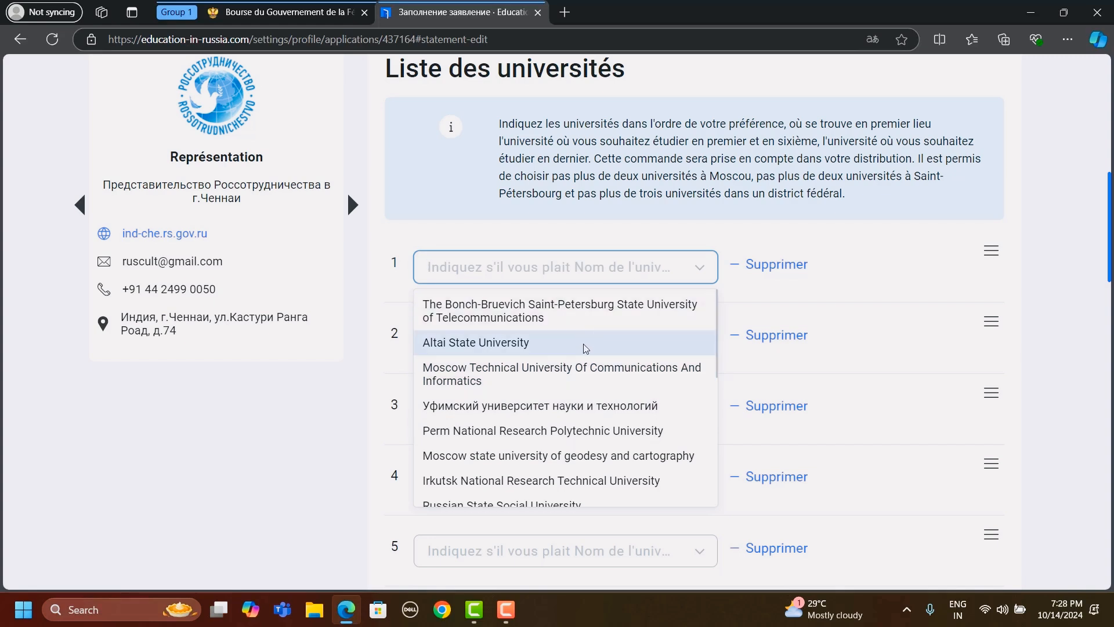
{"action": "scroll", "coordinate": [584, 353], "scroll_direction": "down", "scroll_amount": 3}
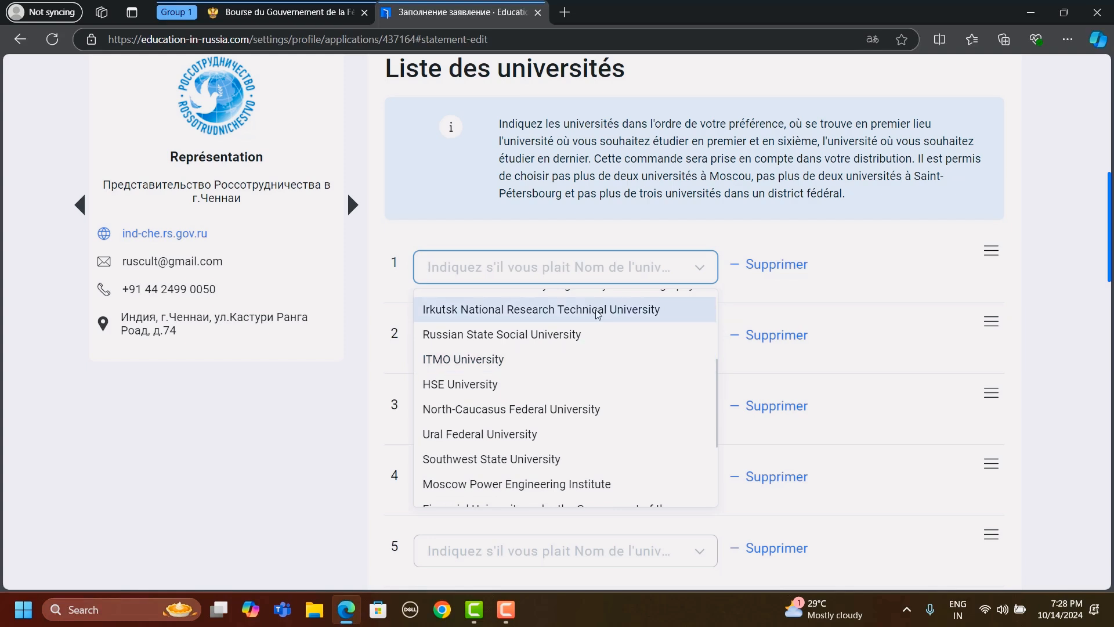
{"action": "left_click", "coordinate": [665, 262]}
- Set the first entry under Langues to Anglais with the competence Je parle couramment
{"action": "scroll", "coordinate": [601, 321], "scroll_direction": "down", "scroll_amount": 5}
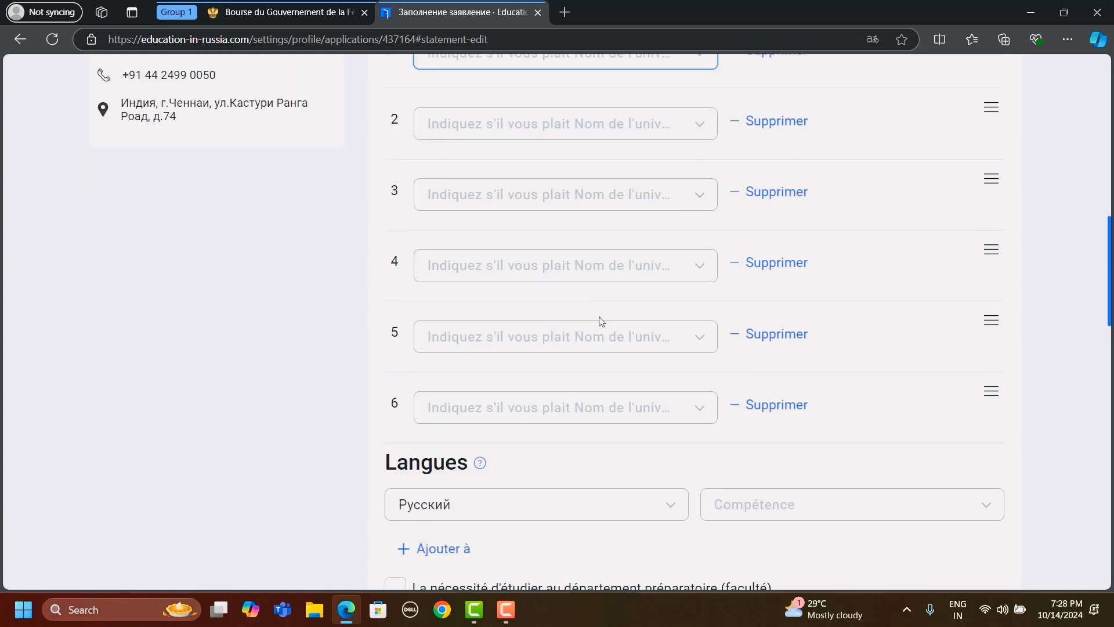
{"action": "left_click", "coordinate": [646, 414]}
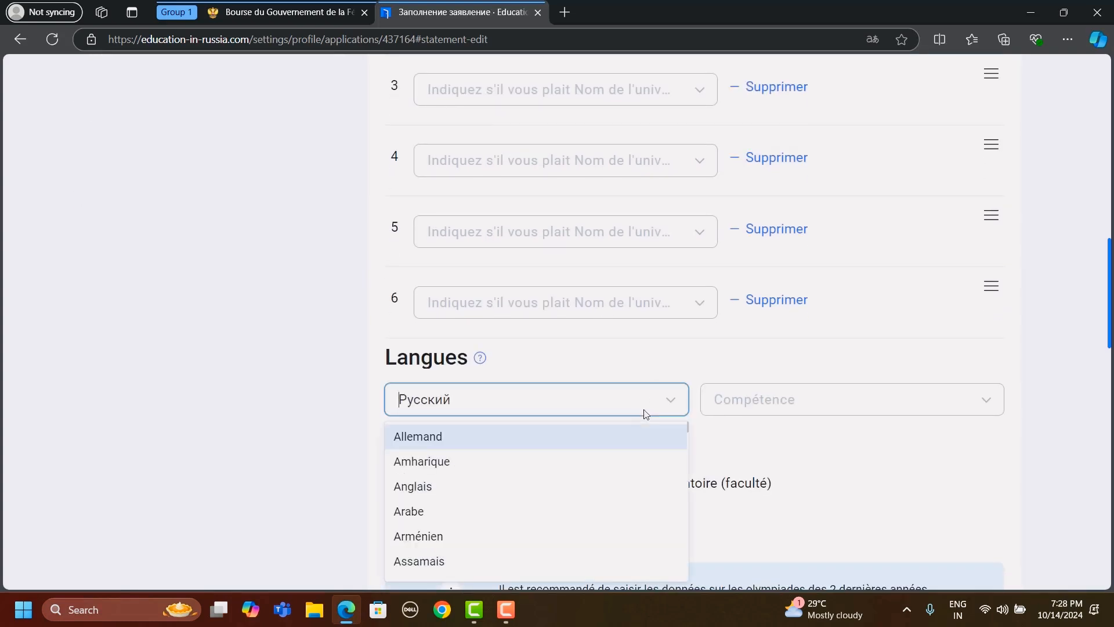
{"action": "left_click", "coordinate": [452, 489]}
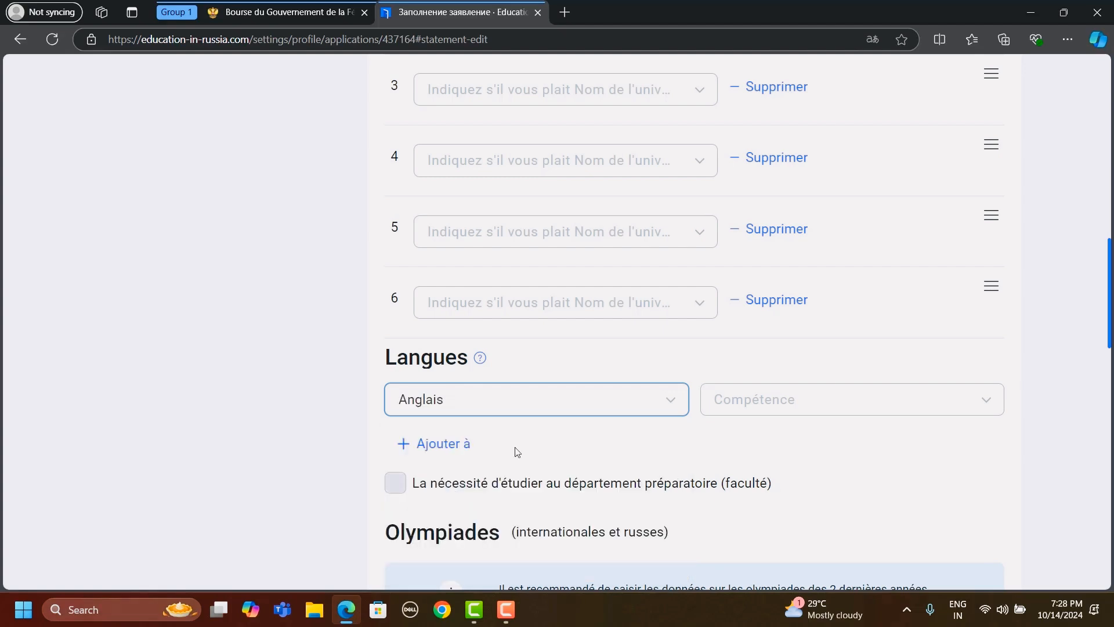
{"action": "left_click", "coordinate": [747, 400]}
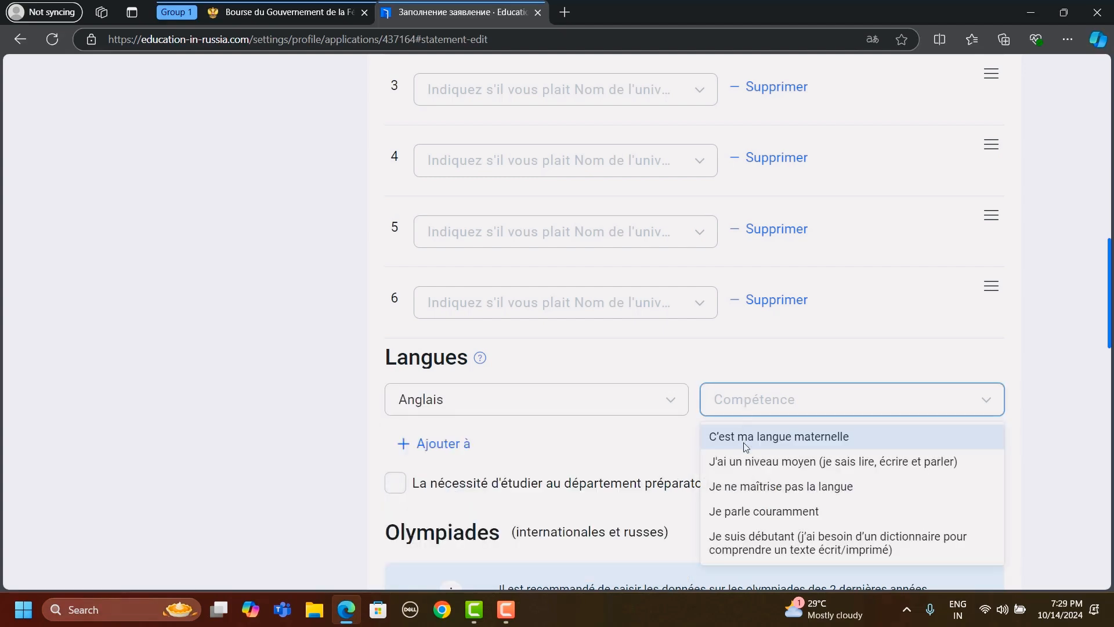
{"action": "left_click", "coordinate": [753, 486]}
{"action": "left_click", "coordinate": [755, 406]}
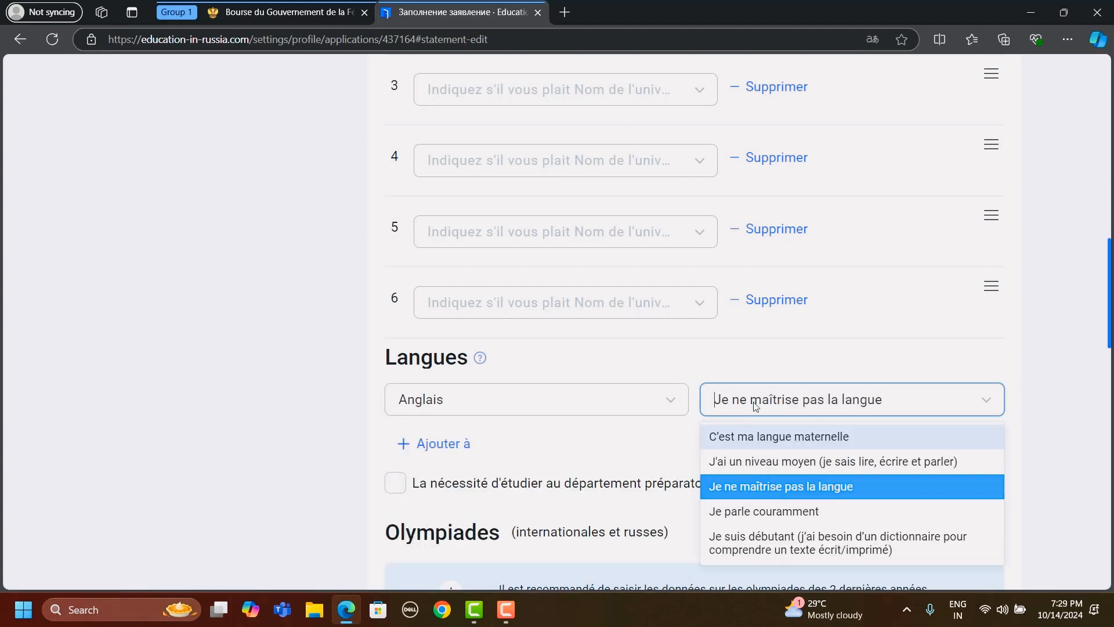
{"action": "left_click", "coordinate": [754, 512]}
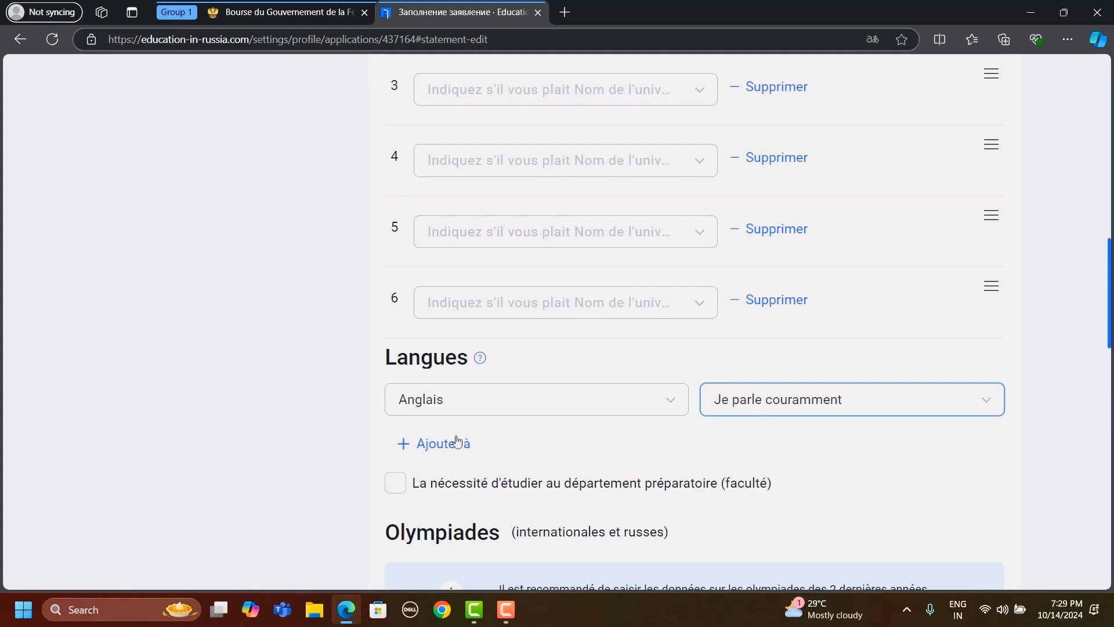
- Add a second language, Français, with the competence C'est ma langue maternelle
{"action": "left_click", "coordinate": [446, 453]}
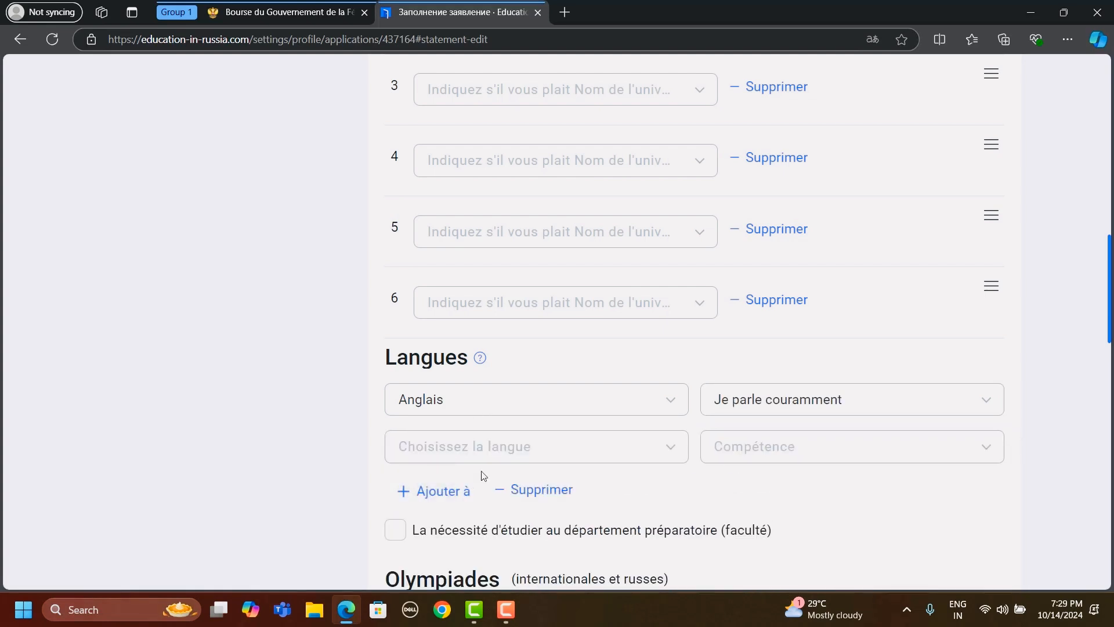
{"action": "left_click", "coordinate": [507, 459]}
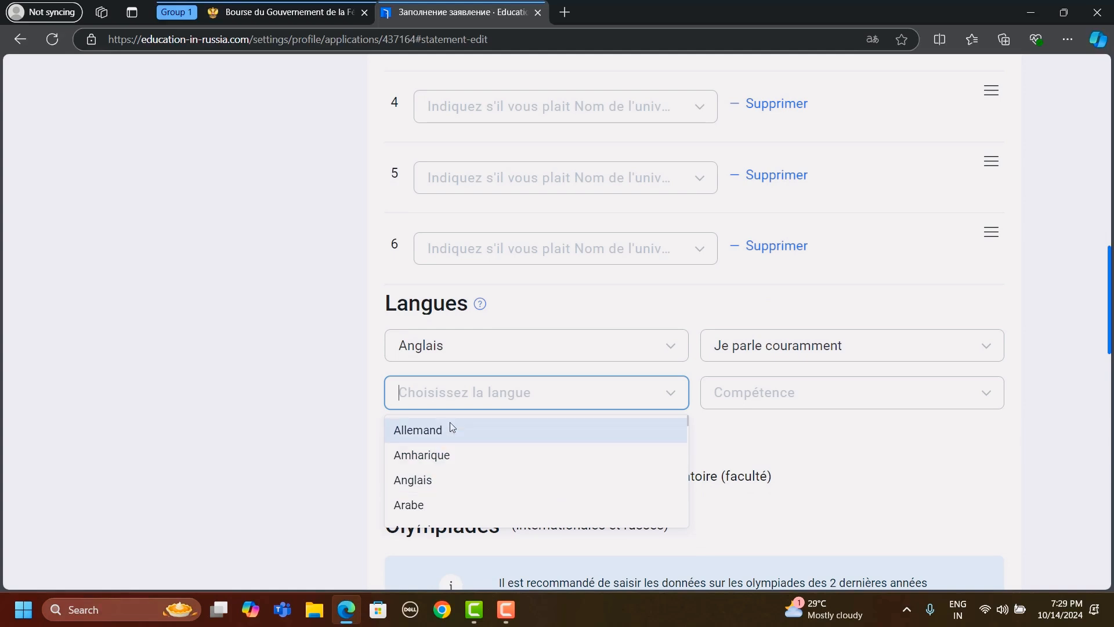
{"action": "scroll", "coordinate": [449, 459], "scroll_direction": "down", "scroll_amount": 3}
{"action": "scroll", "coordinate": [450, 476], "scroll_direction": "up", "scroll_amount": 2}
{"action": "type", "text": "fr"}
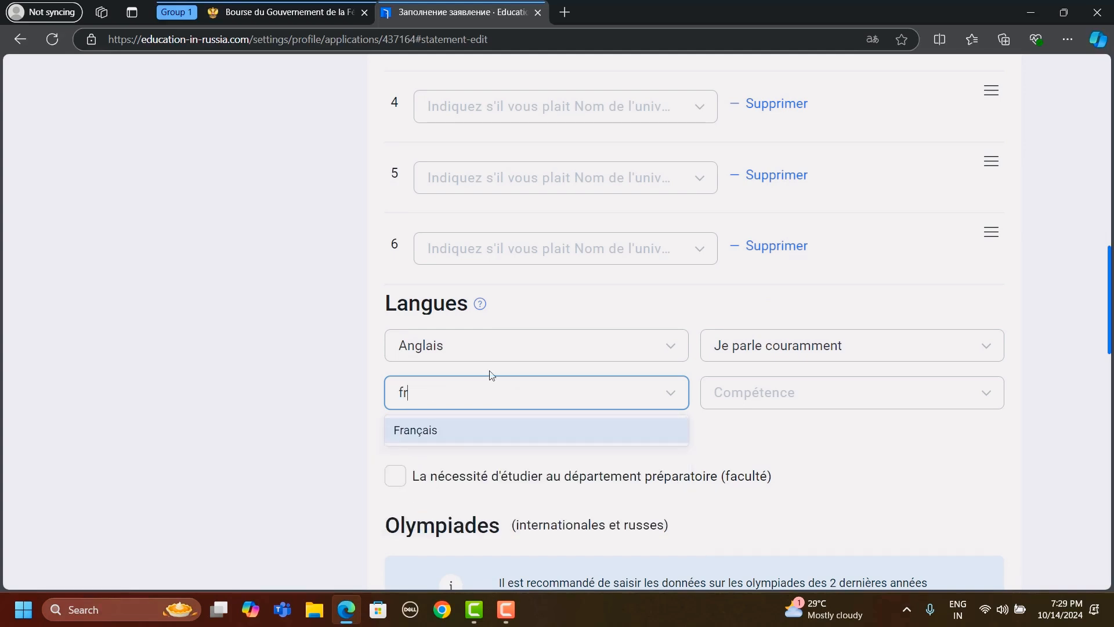
{"action": "left_click", "coordinate": [441, 431]}
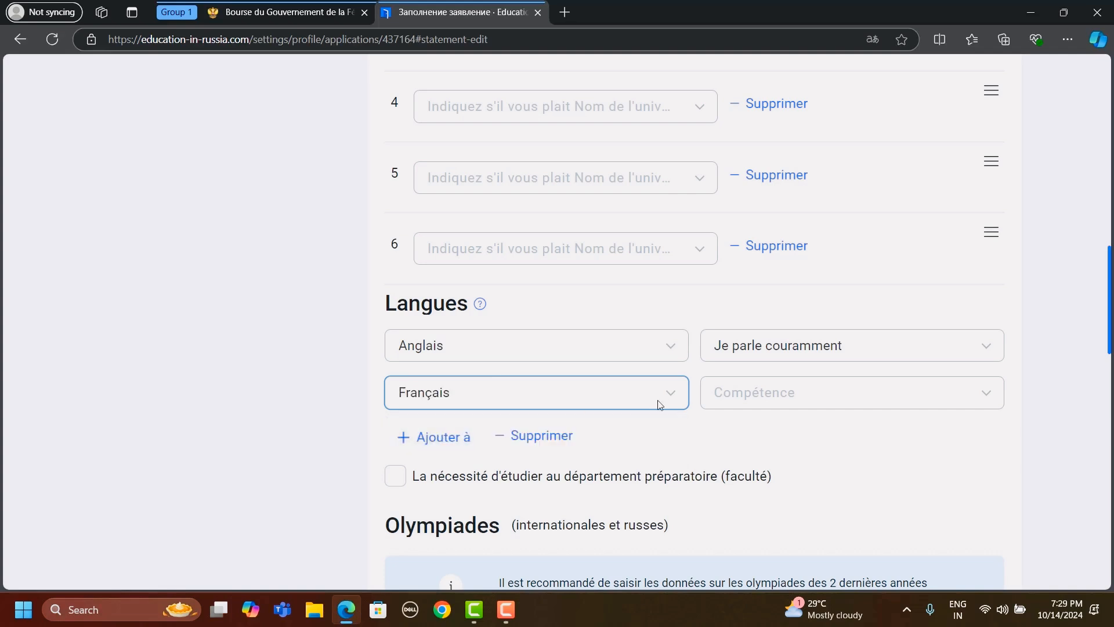
{"action": "left_click", "coordinate": [758, 408]}
{"action": "left_click", "coordinate": [758, 428]}
- Indicate the need to study at the preparatory department (faculté) in the declaration
{"action": "scroll", "coordinate": [652, 392], "scroll_direction": "down", "scroll_amount": 1}
{"action": "scroll", "coordinate": [653, 392], "scroll_direction": "down", "scroll_amount": 1}
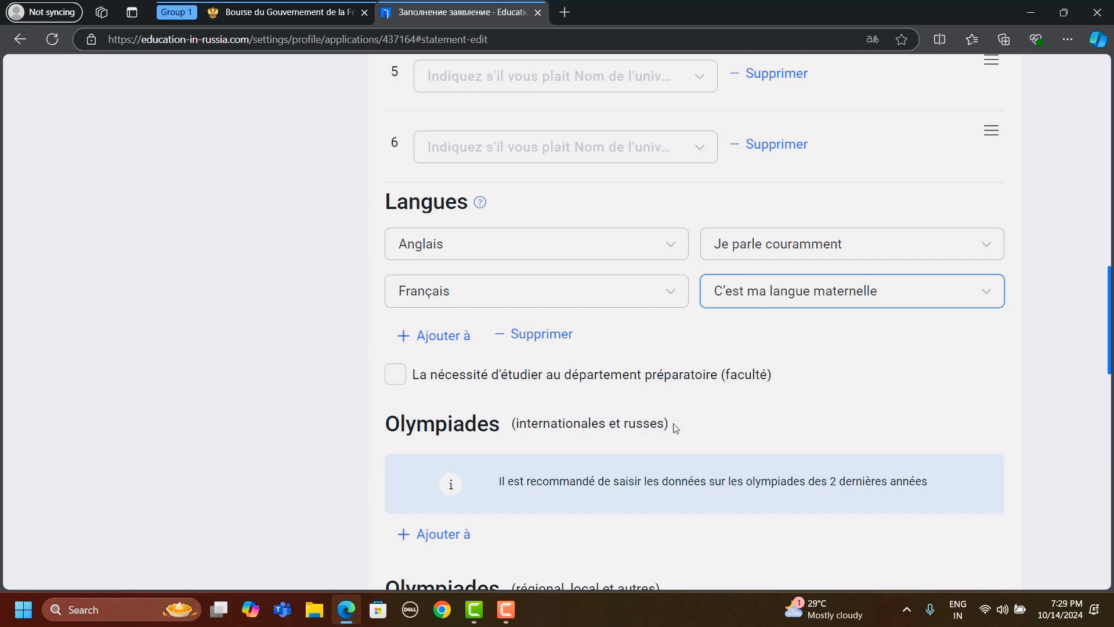
{"action": "left_click", "coordinate": [397, 377]}
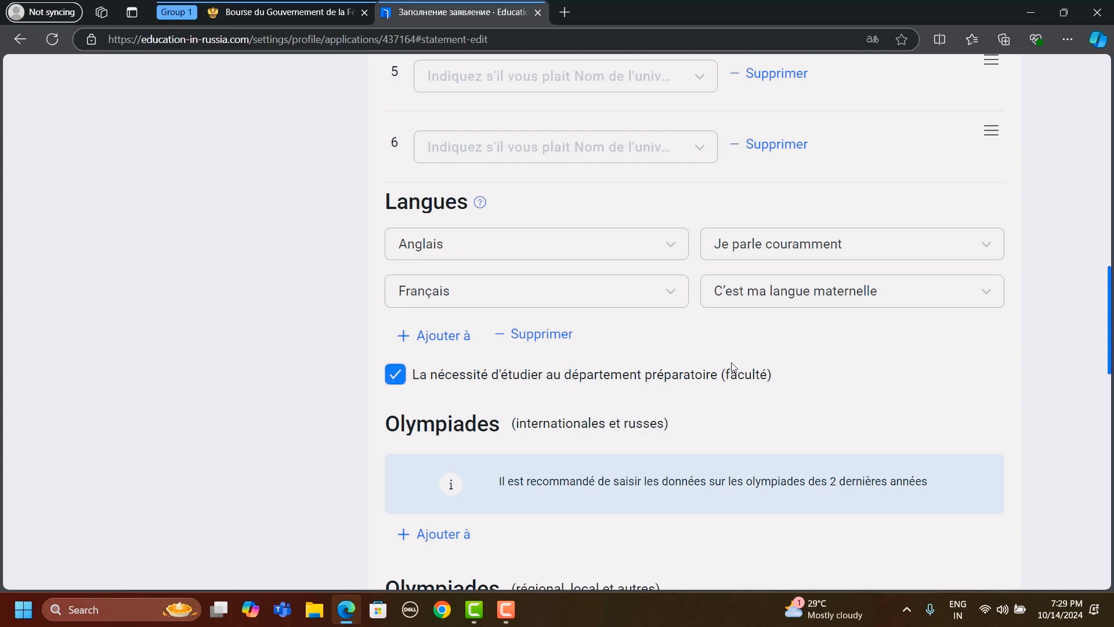
- Review the declaration's two Olympiades sections and the Réalisations sportives section
{"action": "scroll", "coordinate": [810, 389], "scroll_direction": "down", "scroll_amount": 2}
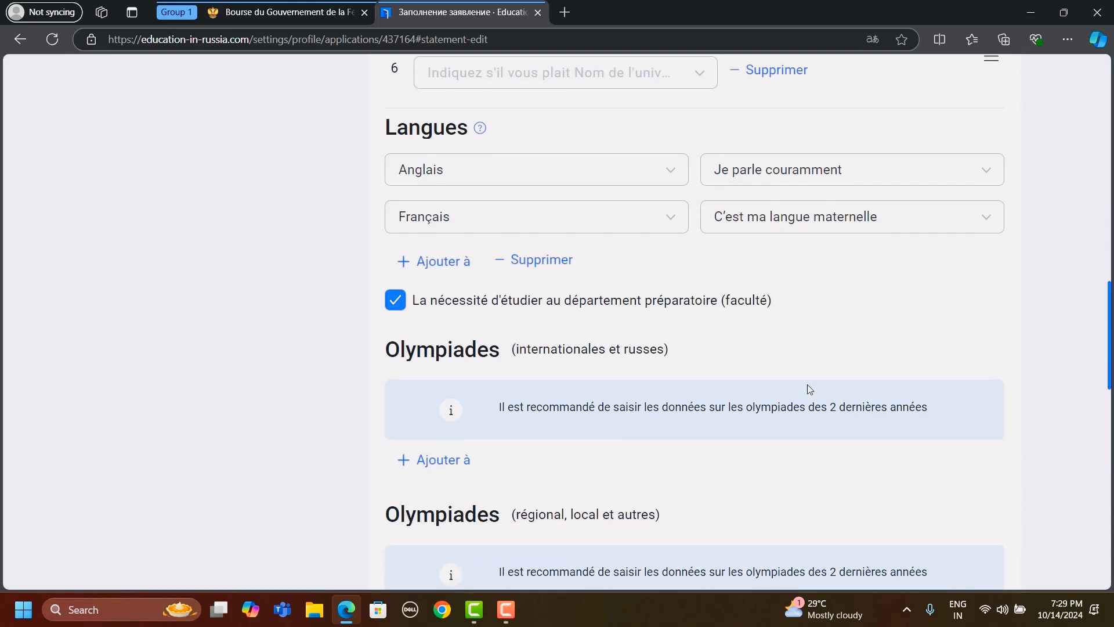
{"action": "scroll", "coordinate": [705, 352], "scroll_direction": "down", "scroll_amount": 1}
{"action": "scroll", "coordinate": [619, 326], "scroll_direction": "up", "scroll_amount": 2}
{"action": "scroll", "coordinate": [620, 325], "scroll_direction": "down", "scroll_amount": 2}
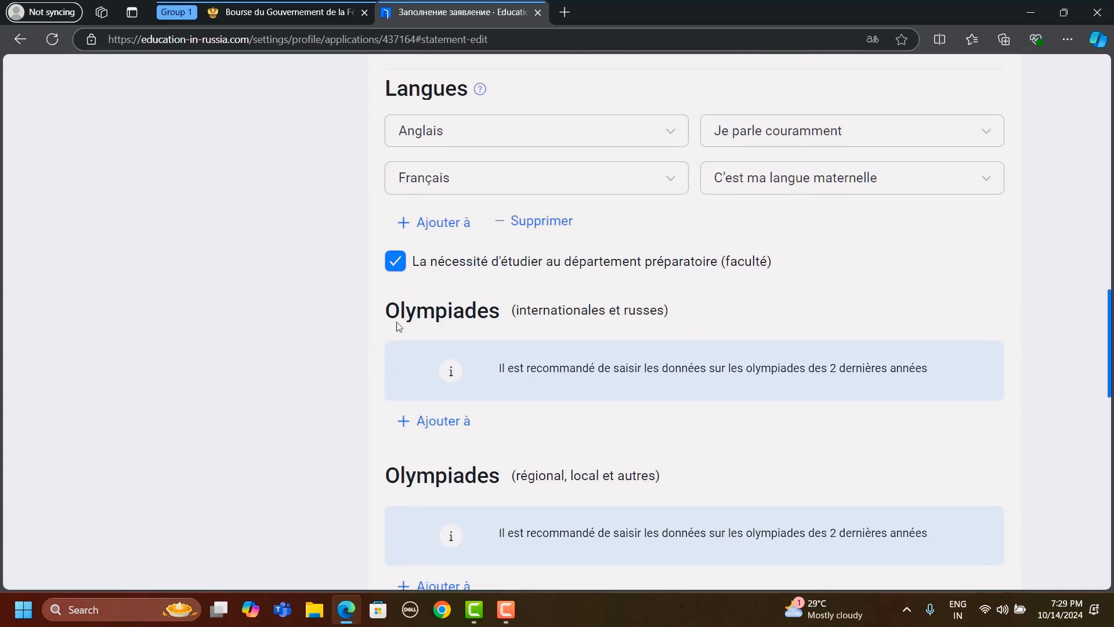
{"action": "scroll", "coordinate": [526, 354], "scroll_direction": "down", "scroll_amount": 1}
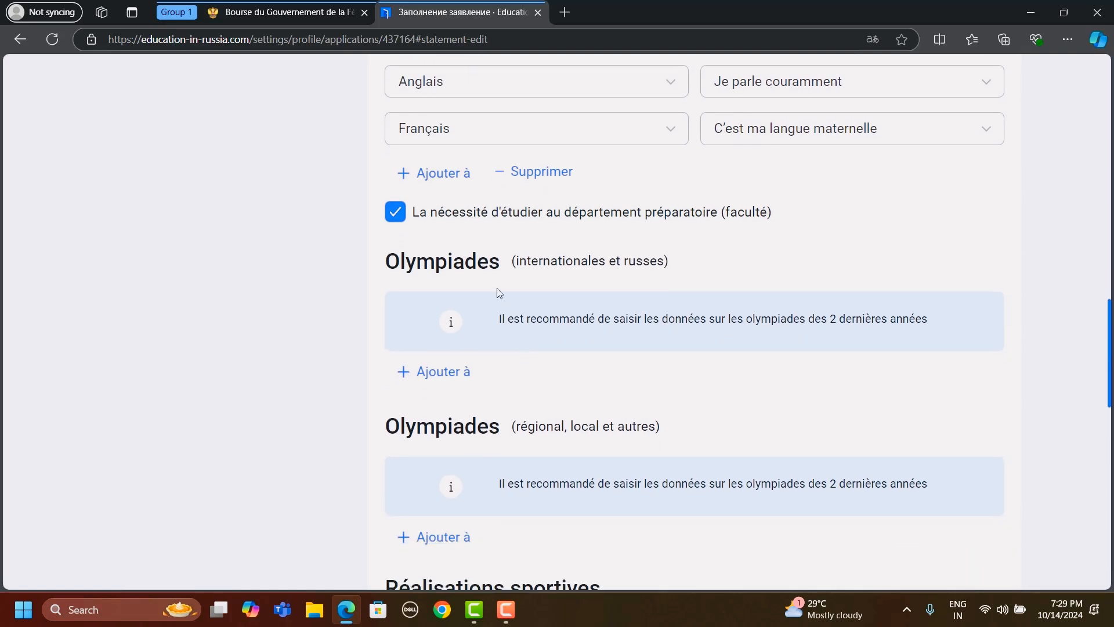
{"action": "scroll", "coordinate": [485, 290], "scroll_direction": "down", "scroll_amount": 1}
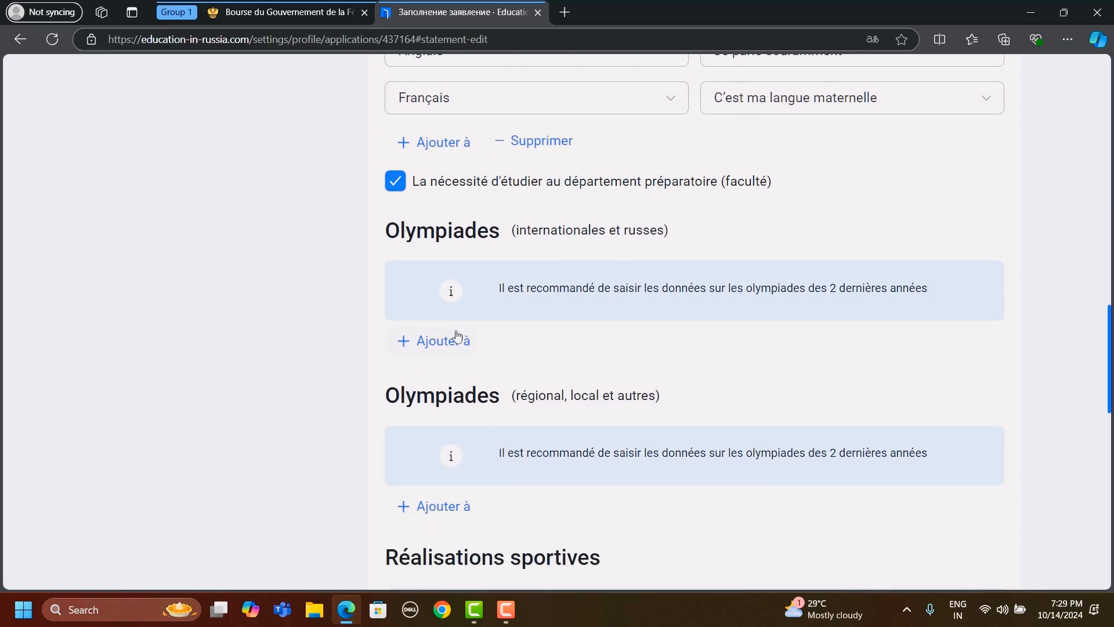
{"action": "scroll", "coordinate": [532, 314], "scroll_direction": "down", "scroll_amount": 2}
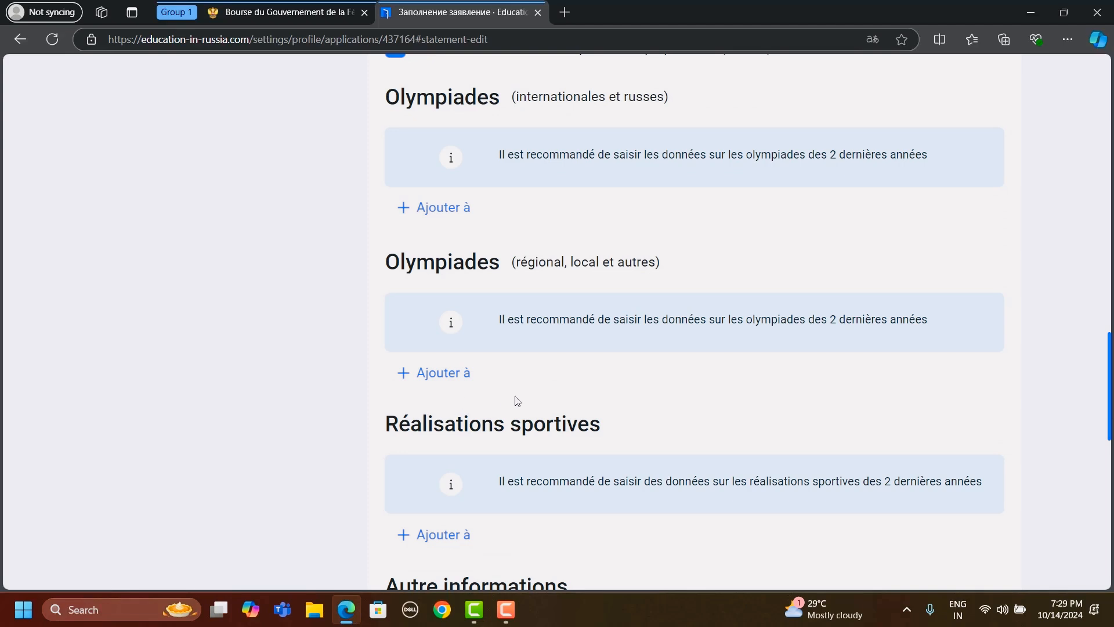
{"action": "scroll", "coordinate": [517, 401], "scroll_direction": "down", "scroll_amount": 1}
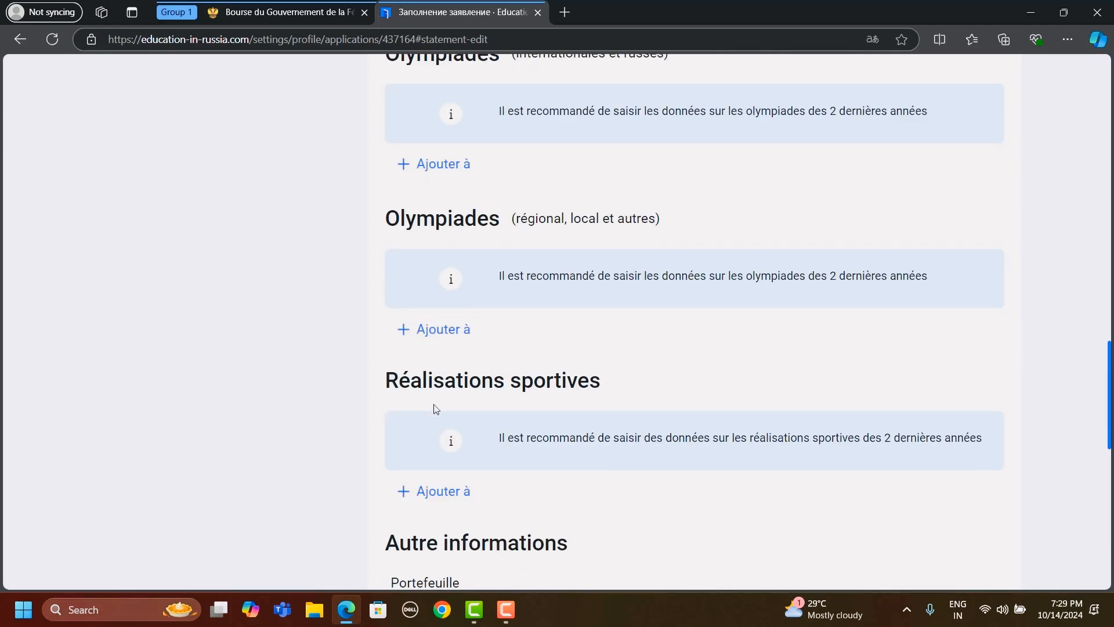
- Examine the Autre informations fields for the portfolio link, post-study projects and additional achievements, leaving them empty
{"action": "scroll", "coordinate": [669, 435], "scroll_direction": "down", "scroll_amount": 3}
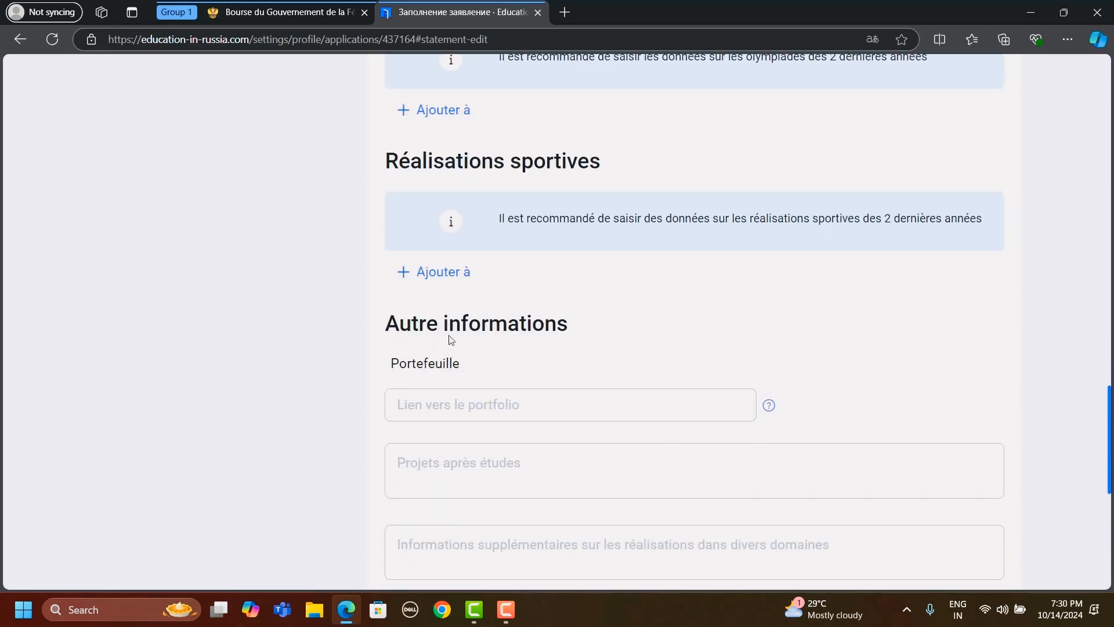
{"action": "scroll", "coordinate": [637, 349], "scroll_direction": "down", "scroll_amount": 1}
{"action": "left_click", "coordinate": [635, 345]}
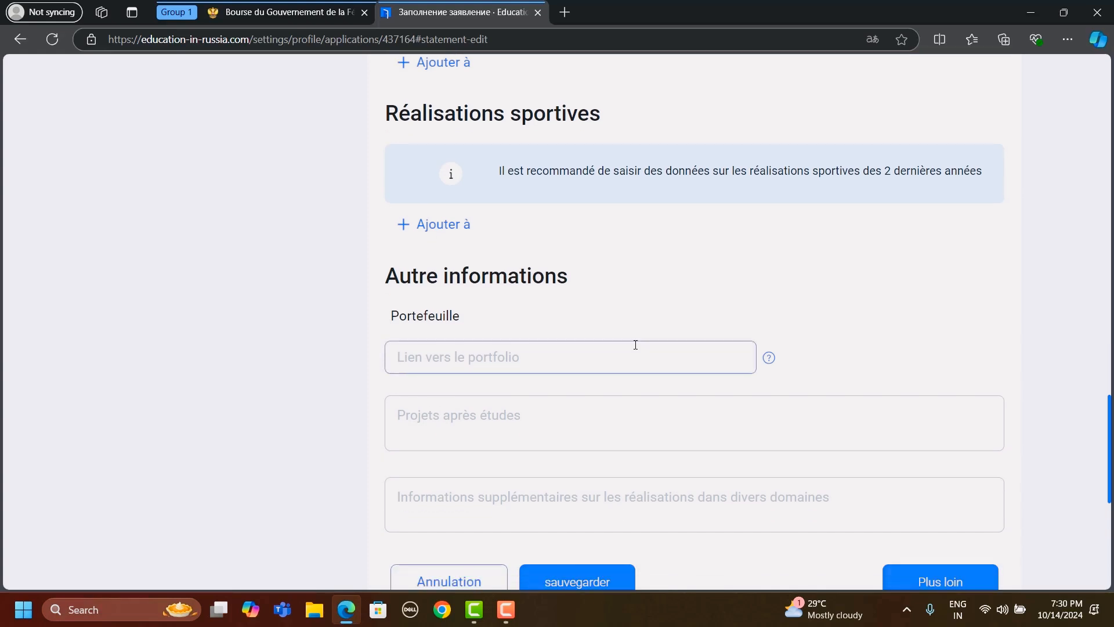
{"action": "scroll", "coordinate": [510, 417], "scroll_direction": "down", "scroll_amount": 2}
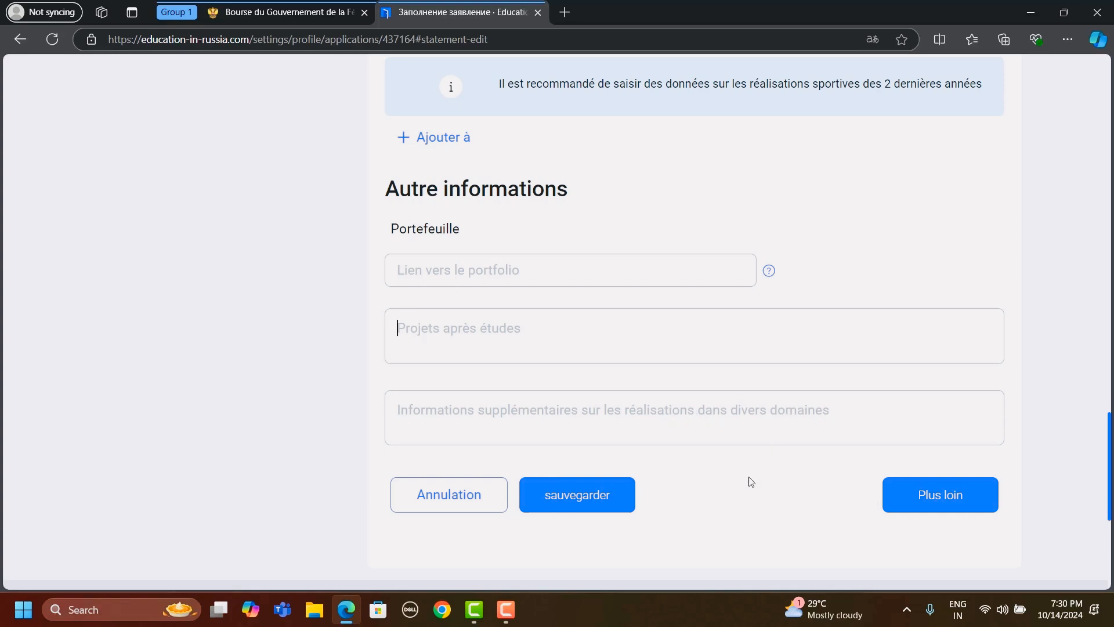
{"action": "scroll", "coordinate": [737, 510], "scroll_direction": "down", "scroll_amount": 2}
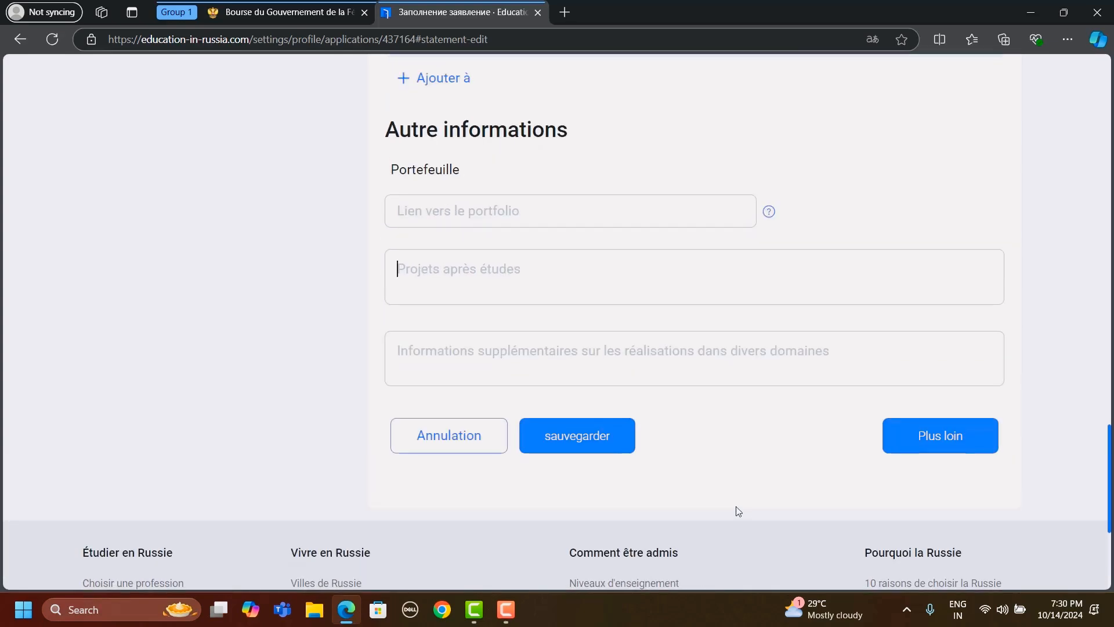
{"action": "scroll", "coordinate": [827, 415], "scroll_direction": "up", "scroll_amount": 15}
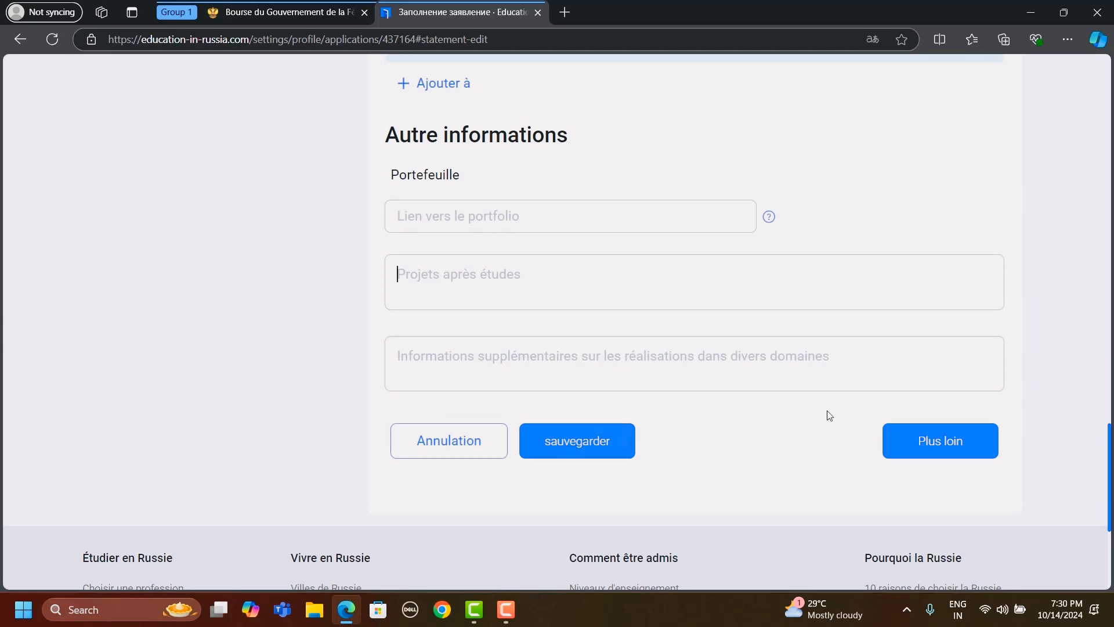
{"action": "scroll", "coordinate": [829, 415], "scroll_direction": "up", "scroll_amount": 7}
{"action": "scroll", "coordinate": [829, 416], "scroll_direction": "down", "scroll_amount": 7}
{"action": "scroll", "coordinate": [828, 415], "scroll_direction": "down", "scroll_amount": 4}
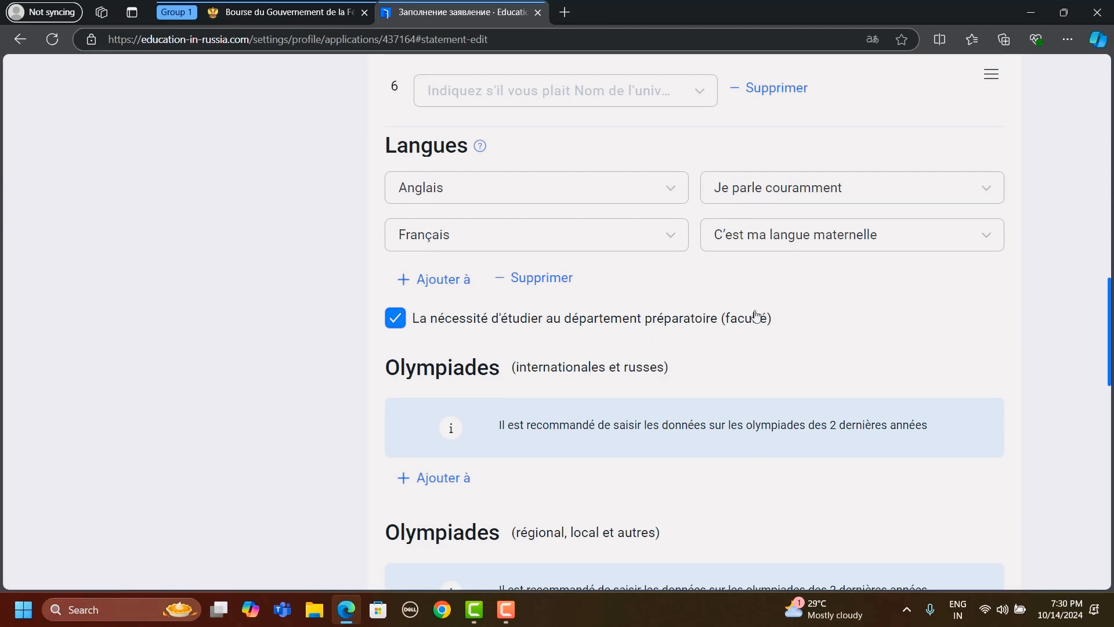
- Go to the Joindre des documents stage and review its file format and size rules and the consent section
{"action": "scroll", "coordinate": [798, 313], "scroll_direction": "up", "scroll_amount": 8}
{"action": "scroll", "coordinate": [798, 314], "scroll_direction": "up", "scroll_amount": 10}
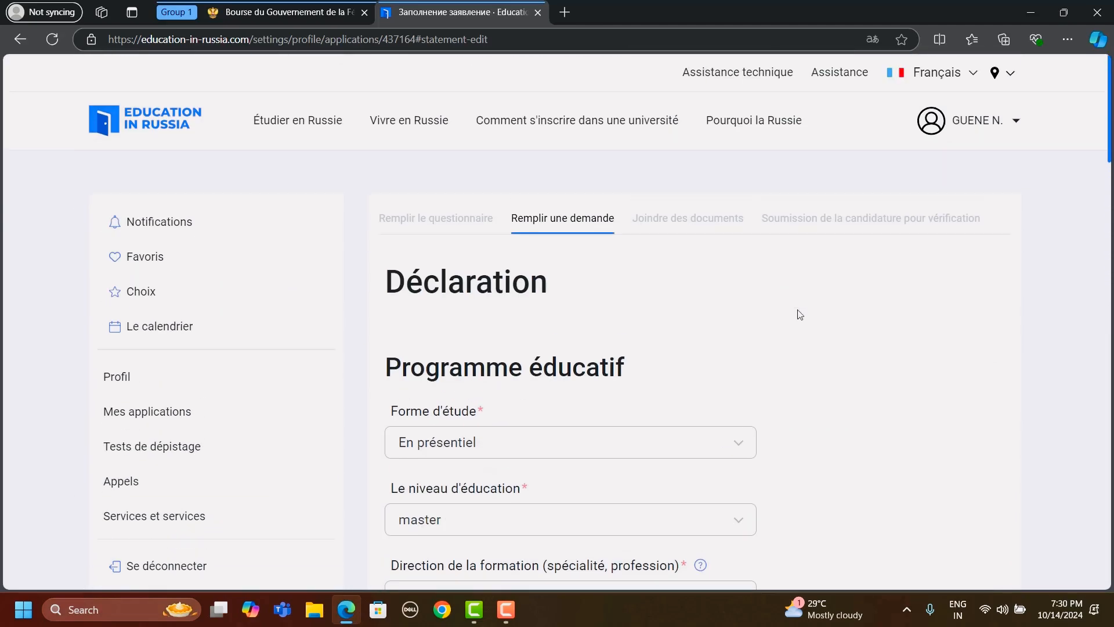
{"action": "left_click", "coordinate": [685, 221]}
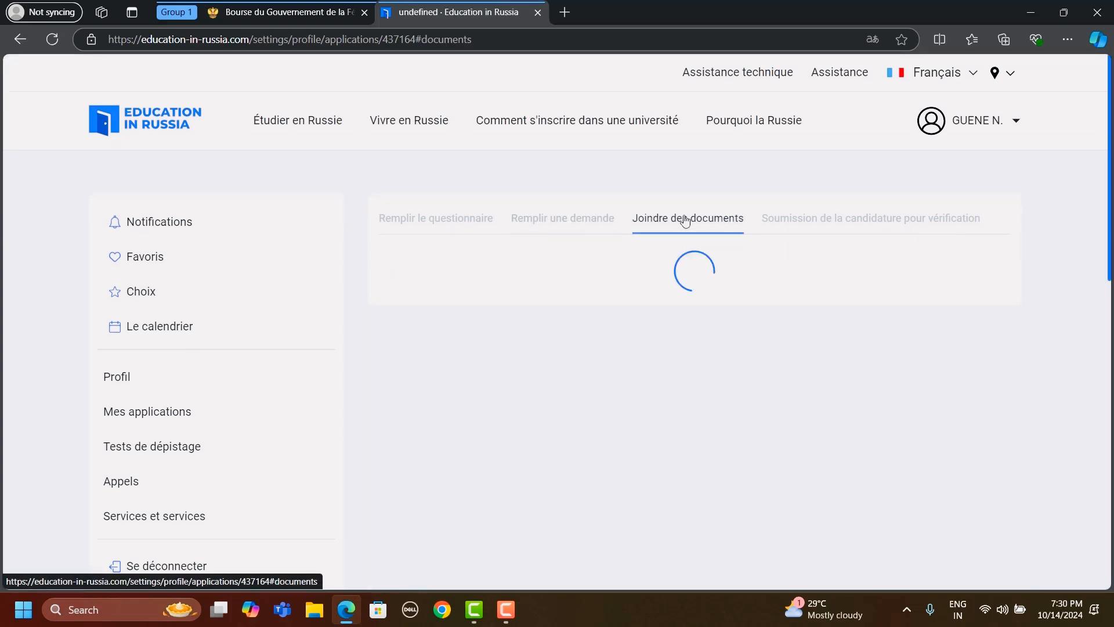
{"action": "scroll", "coordinate": [737, 337], "scroll_direction": "down", "scroll_amount": 2}
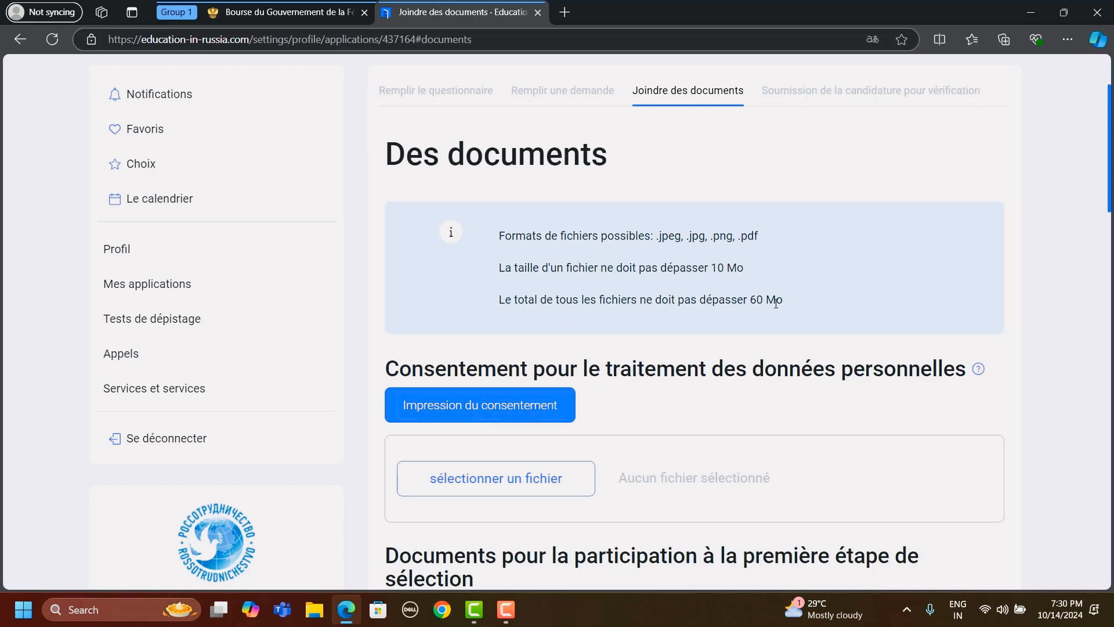
{"action": "scroll", "coordinate": [776, 302], "scroll_direction": "down", "scroll_amount": 2}
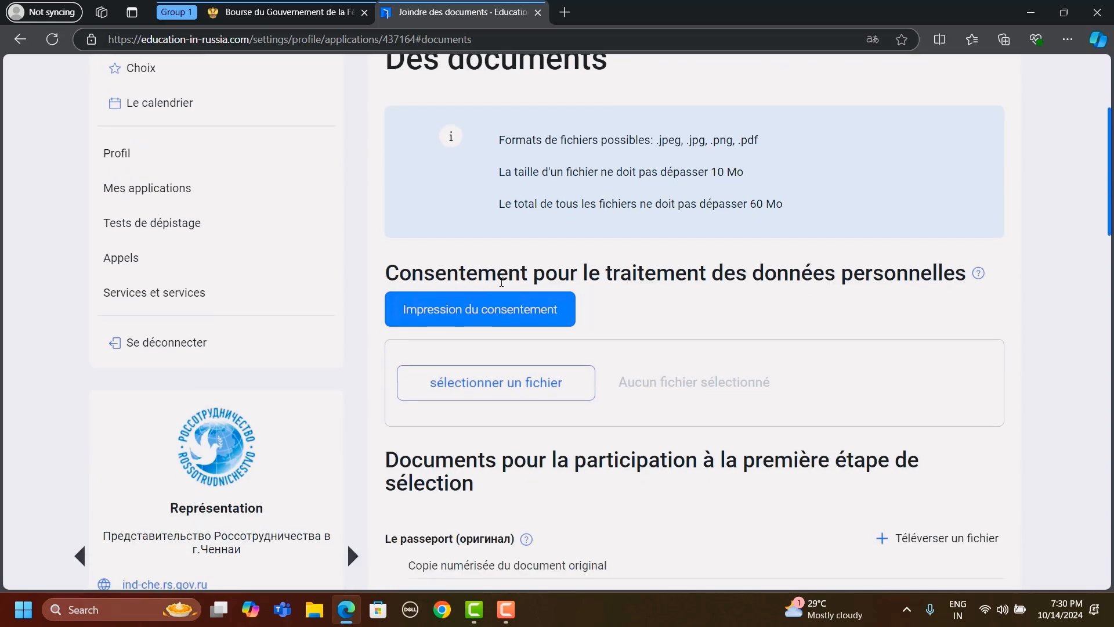
- Check the scholarship page's requirement for a signed personal data consent in Russian and English, then return to the application's documents
{"action": "left_click", "coordinate": [273, 17]}
{"action": "scroll", "coordinate": [423, 327], "scroll_direction": "down", "scroll_amount": 8}
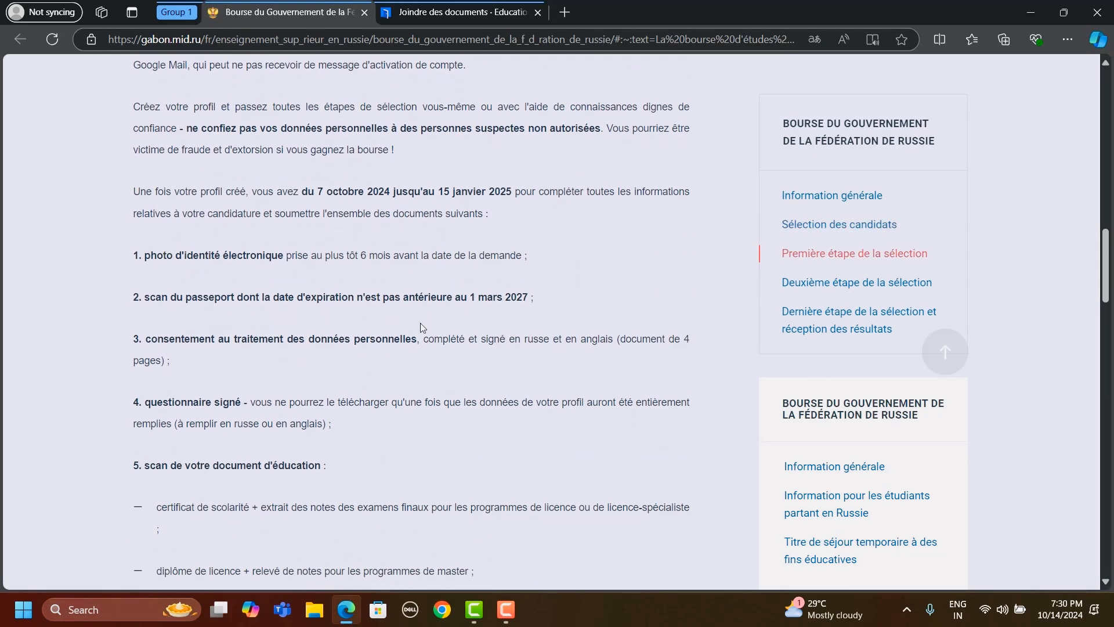
{"action": "left_click_drag", "start_coordinate": [430, 332], "coordinate": [581, 331]}
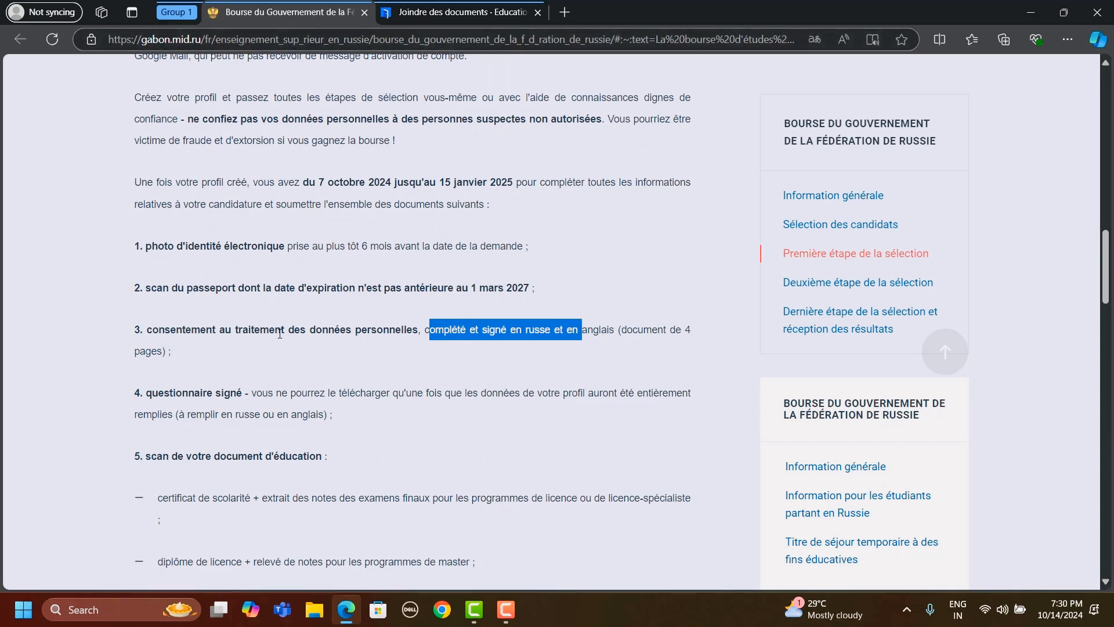
{"action": "left_click", "coordinate": [456, 14]}
{"action": "left_click", "coordinate": [444, 303]}
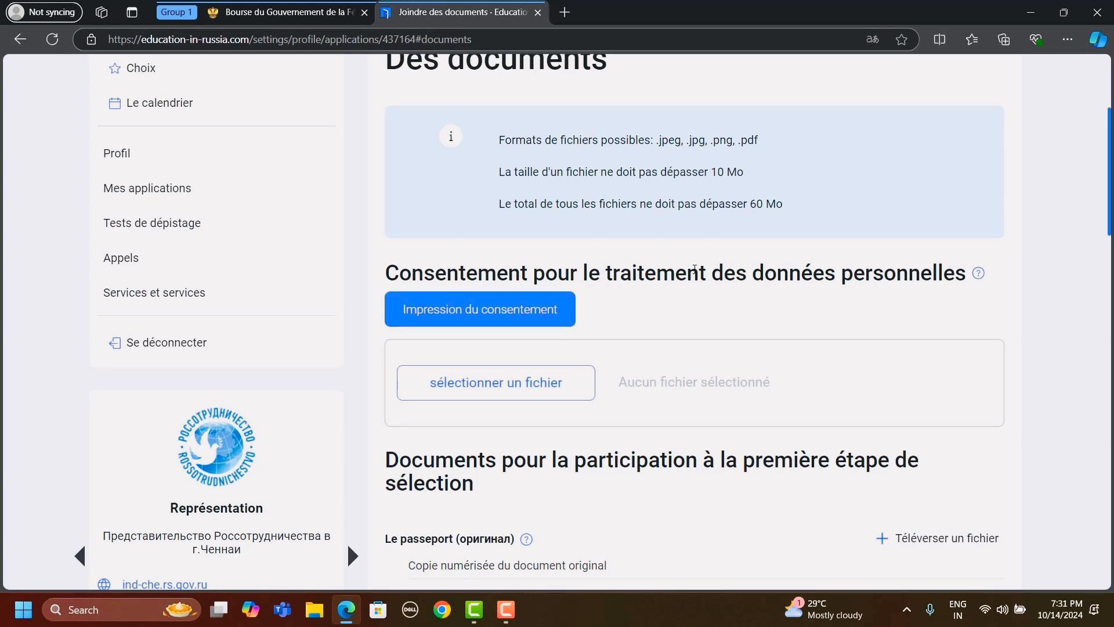
- Download the personal data consent form, open the PDF and review its Russian section down to the date and signature fields
{"action": "left_click", "coordinate": [500, 312]}
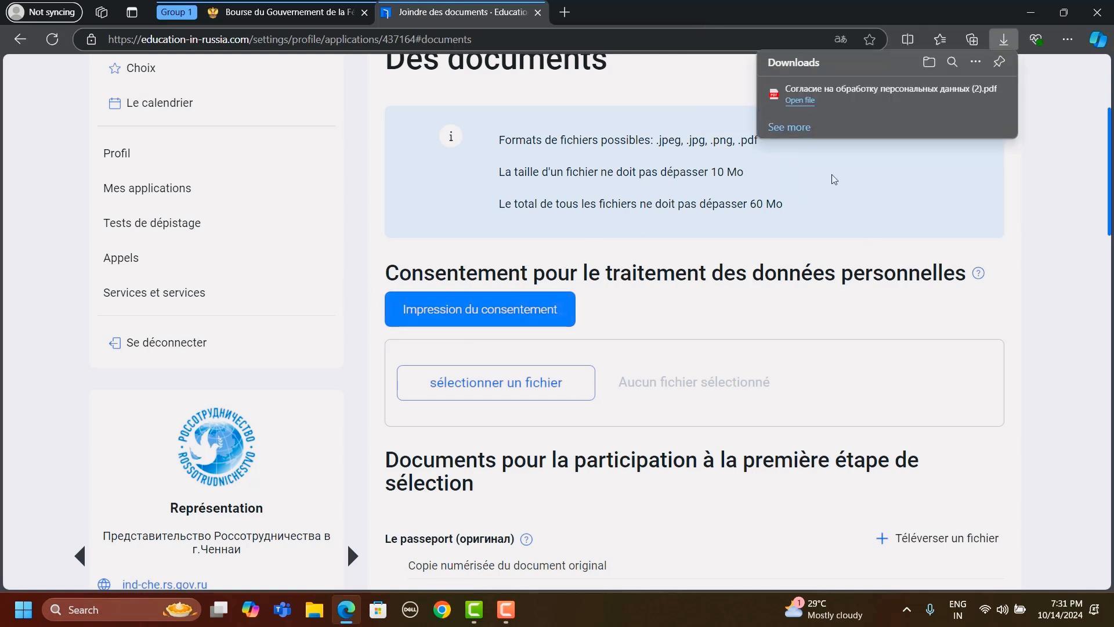
{"action": "left_click", "coordinate": [800, 100]}
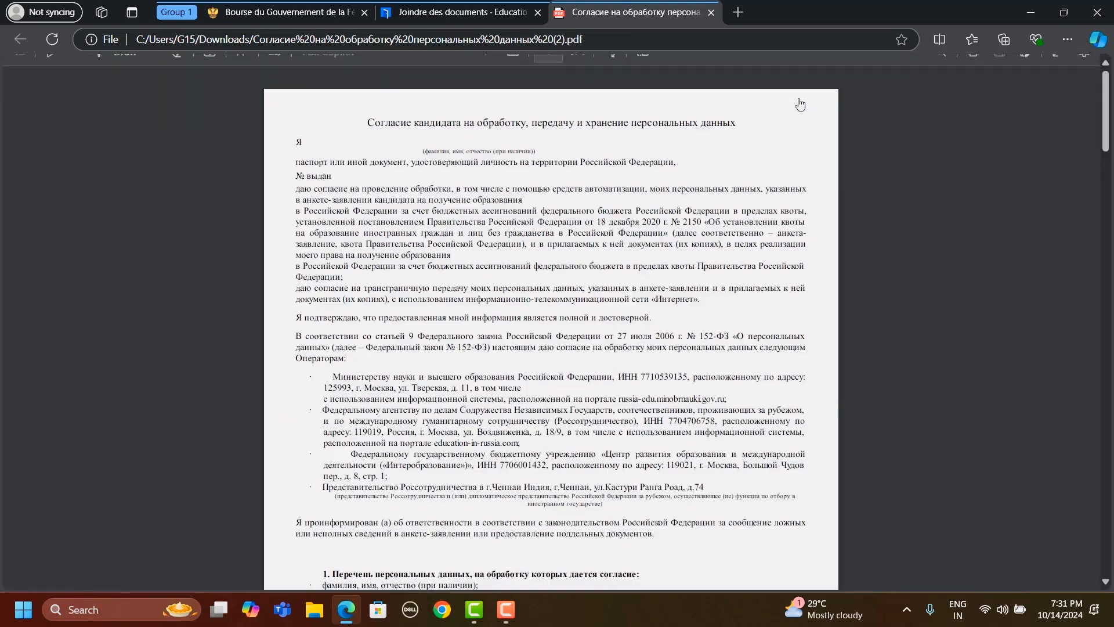
{"action": "scroll", "coordinate": [552, 333], "scroll_direction": "down", "scroll_amount": 15}
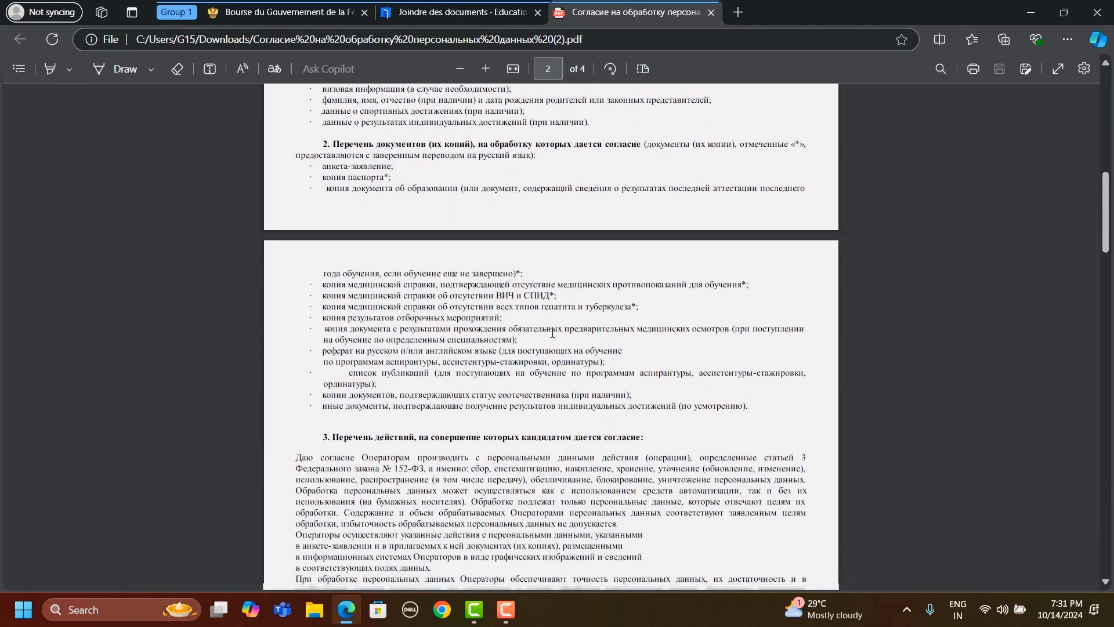
{"action": "scroll", "coordinate": [553, 333], "scroll_direction": "down", "scroll_amount": 5}
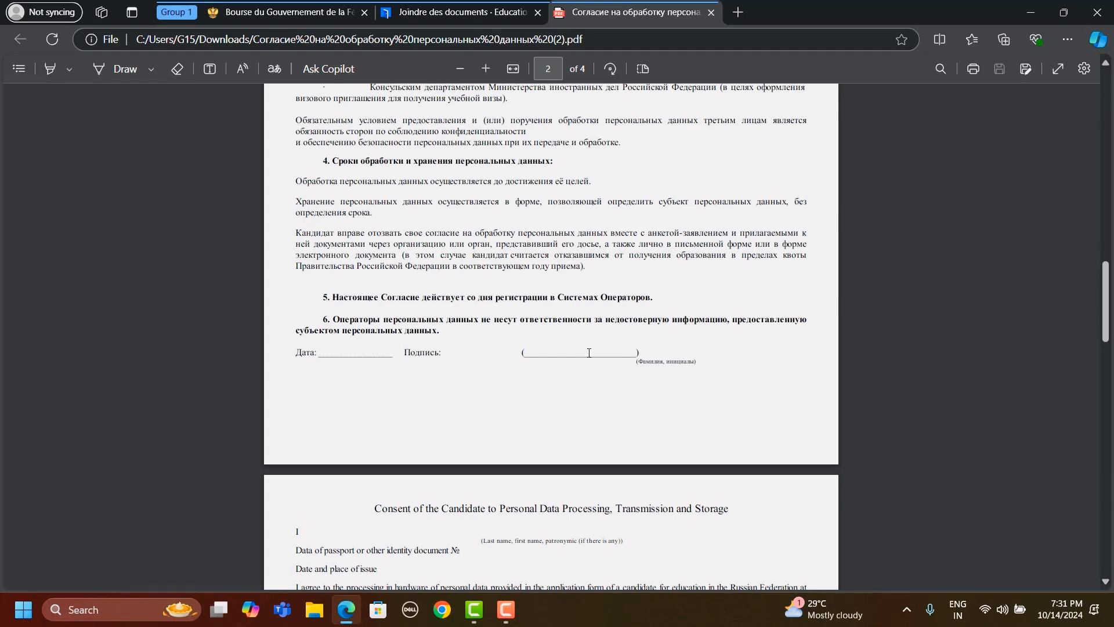
- Review the consent PDF's English section down to its date, signature and surname fields
{"action": "scroll", "coordinate": [589, 353], "scroll_direction": "down", "scroll_amount": 15}
{"action": "scroll", "coordinate": [589, 352], "scroll_direction": "down", "scroll_amount": 6}
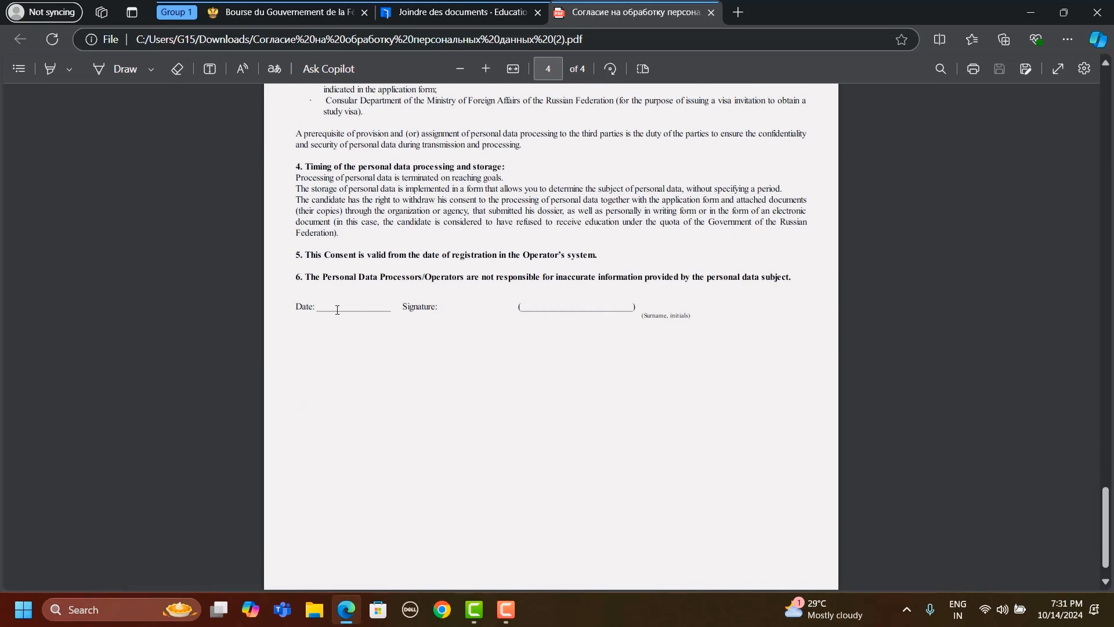
{"action": "left_click_drag", "start_coordinate": [317, 308], "coordinate": [377, 308]}
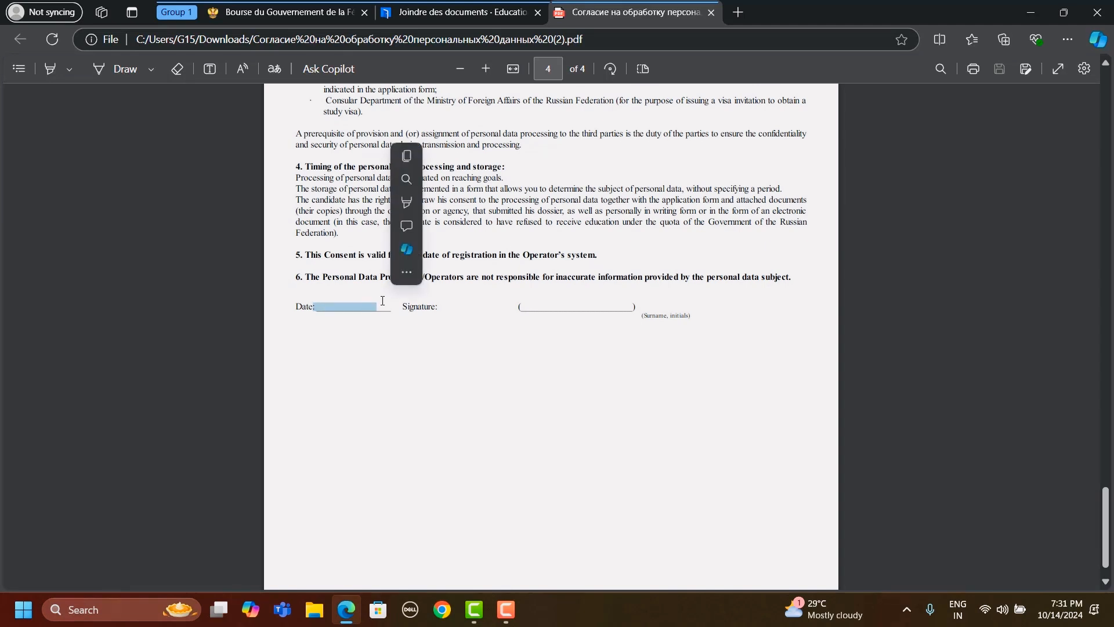
{"action": "scroll", "coordinate": [492, 295], "scroll_direction": "up", "scroll_amount": 1}
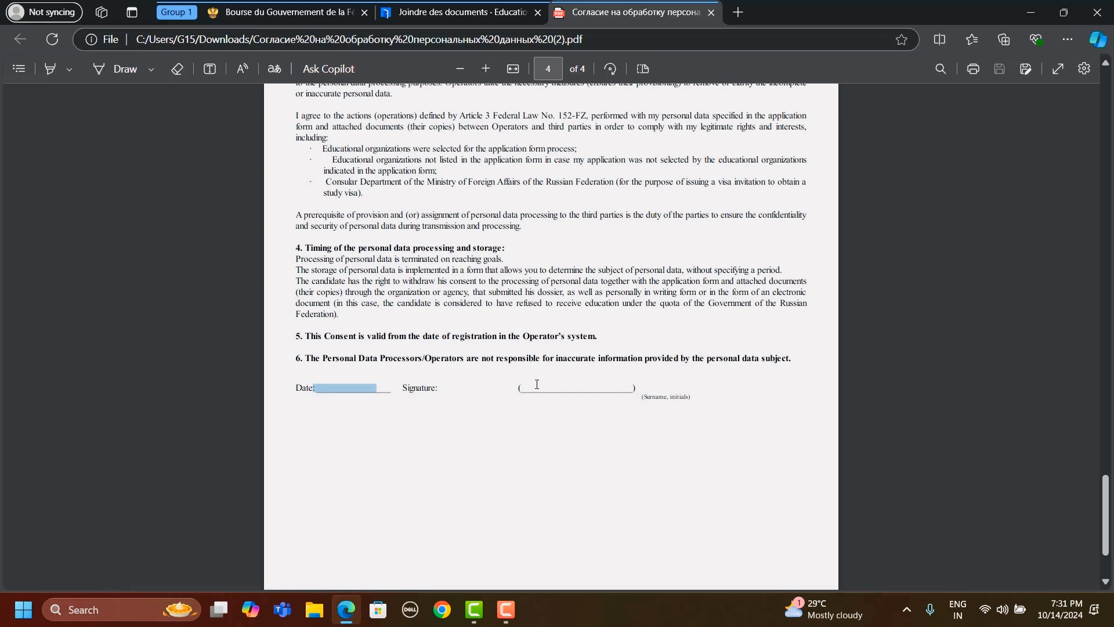
{"action": "scroll", "coordinate": [537, 384], "scroll_direction": "up", "scroll_amount": 18}
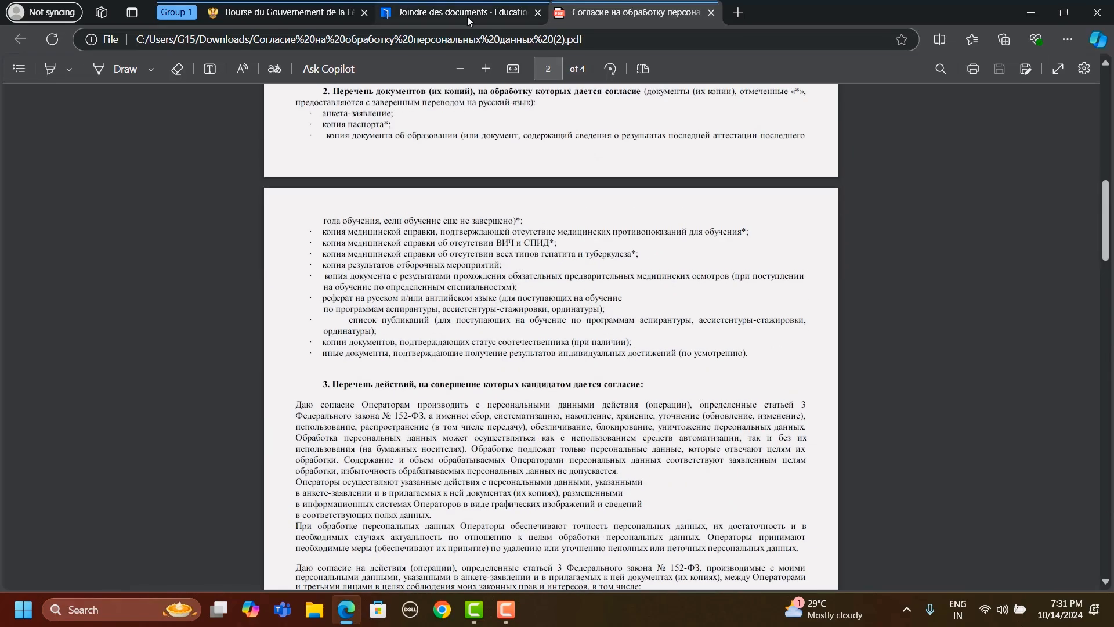
- Return to the application's documents and open the file chooser for the personal data consent, then close it without choosing a file
{"action": "left_click", "coordinate": [468, 16]}
{"action": "scroll", "coordinate": [890, 366], "scroll_direction": "down", "scroll_amount": 1}
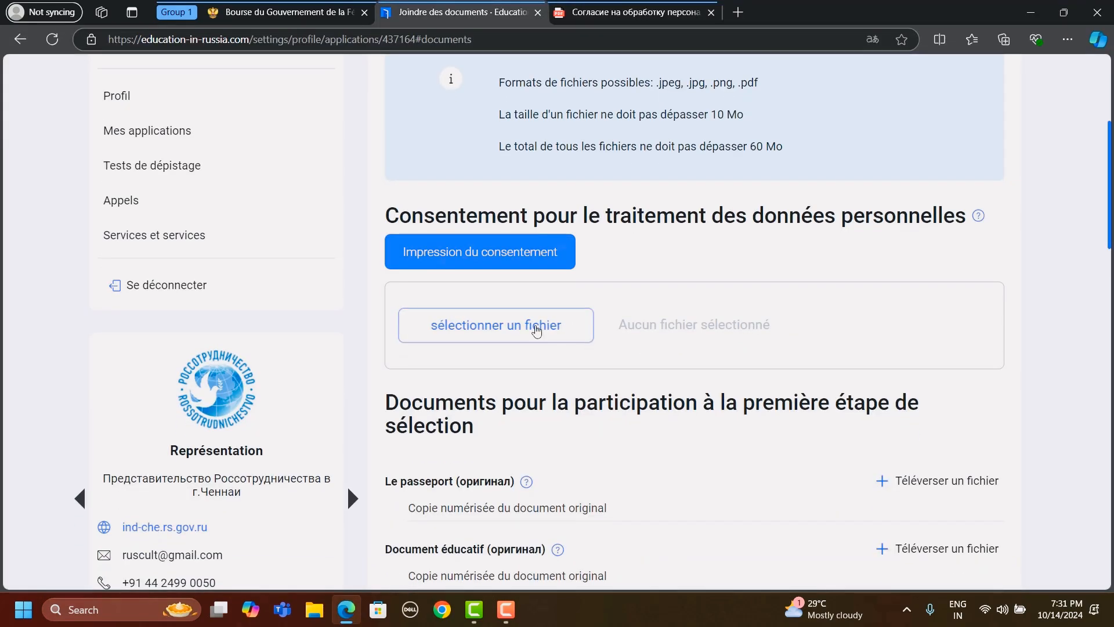
{"action": "left_click", "coordinate": [536, 330]}
{"action": "left_click", "coordinate": [518, 321]}
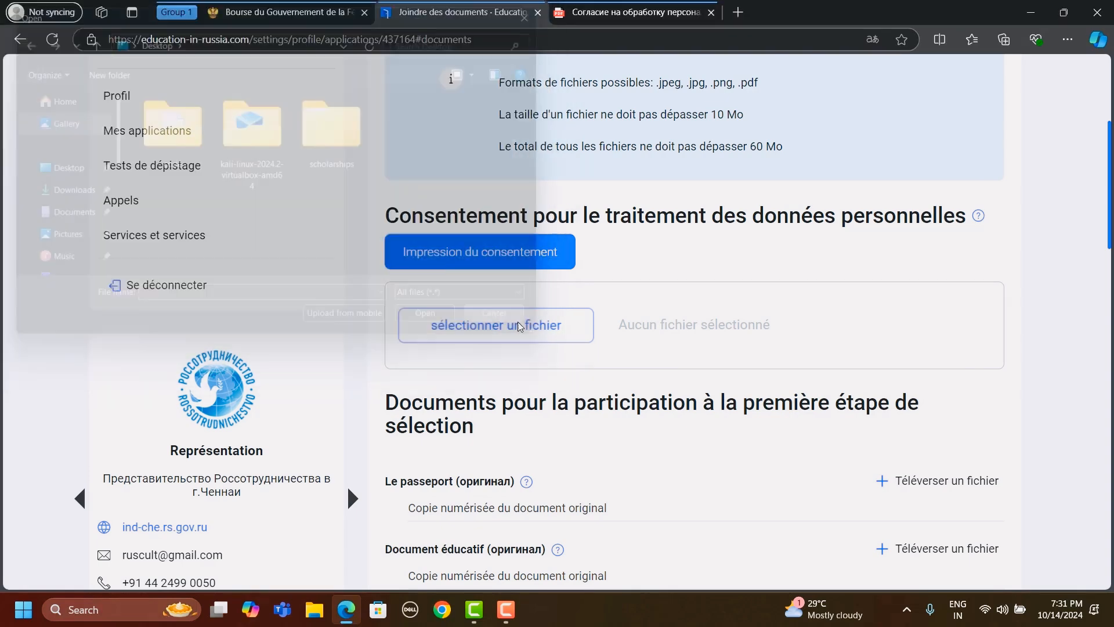
- Examine the first selection stage's upload entries for the original passport and educational document
{"action": "scroll", "coordinate": [725, 410], "scroll_direction": "down", "scroll_amount": 4}
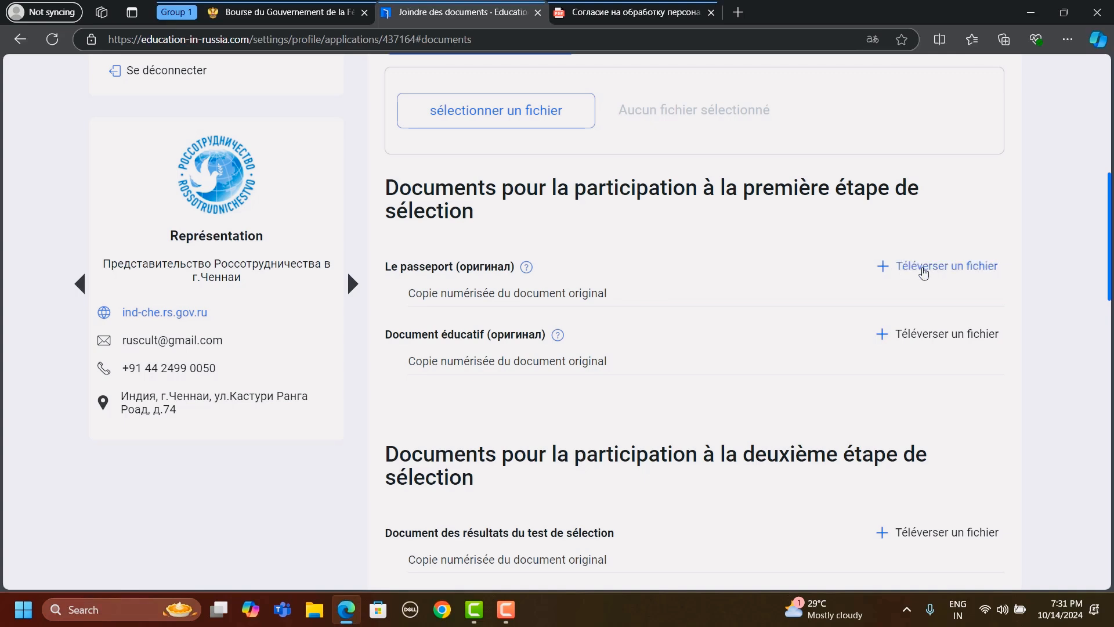
{"action": "scroll", "coordinate": [633, 332], "scroll_direction": "down", "scroll_amount": 1}
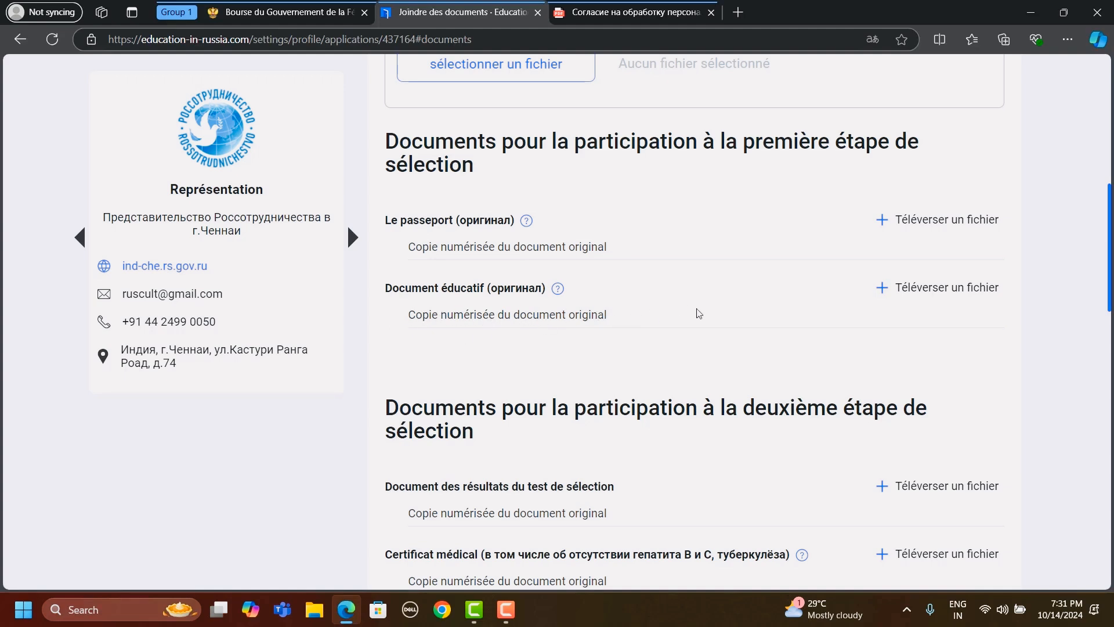
{"action": "scroll", "coordinate": [701, 313], "scroll_direction": "down", "scroll_amount": 1}
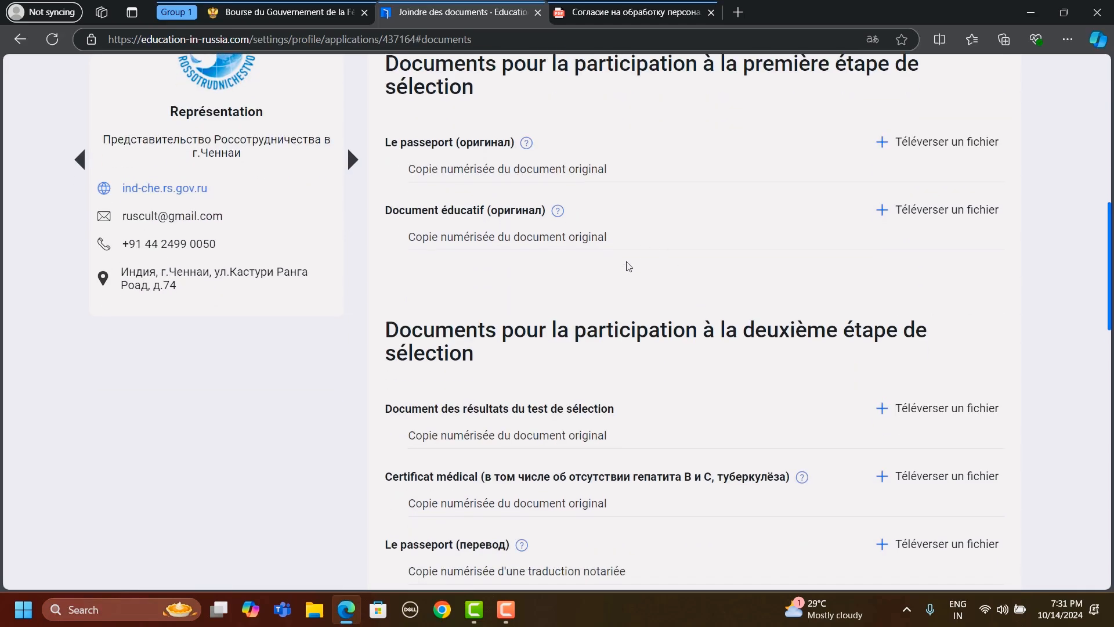
- Examine the second selection stage's upload entries: test results, medical certificate, passport and educational document translations, and HIV certificate
{"action": "scroll", "coordinate": [627, 266], "scroll_direction": "down", "scroll_amount": 1}
{"action": "scroll", "coordinate": [634, 250], "scroll_direction": "down", "scroll_amount": 2}
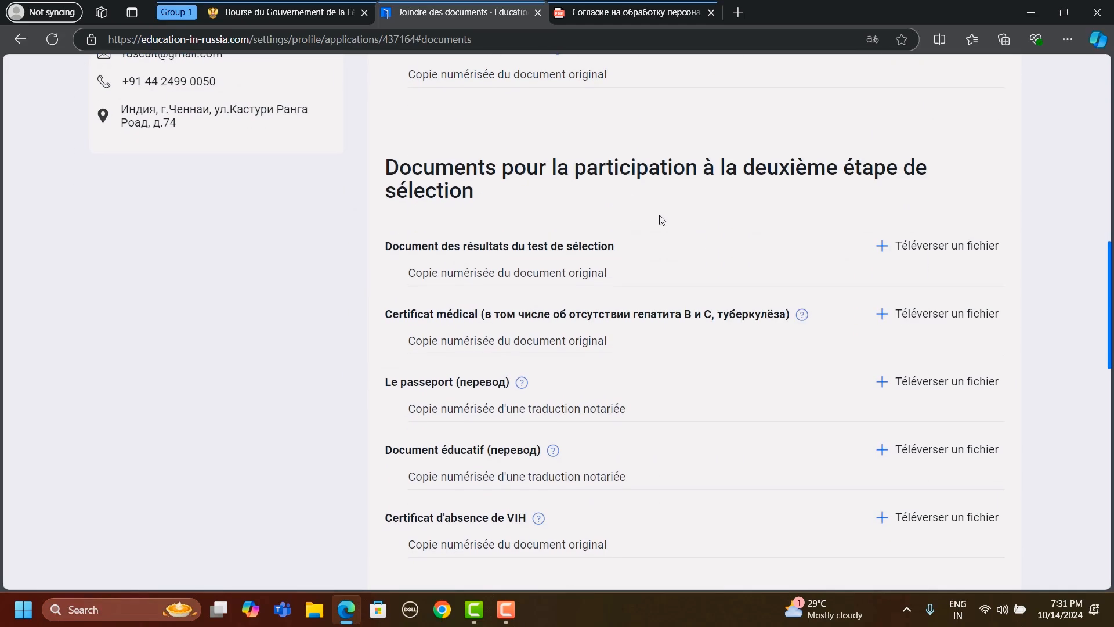
{"action": "scroll", "coordinate": [661, 219], "scroll_direction": "down", "scroll_amount": 2}
{"action": "scroll", "coordinate": [662, 219], "scroll_direction": "up", "scroll_amount": 3}
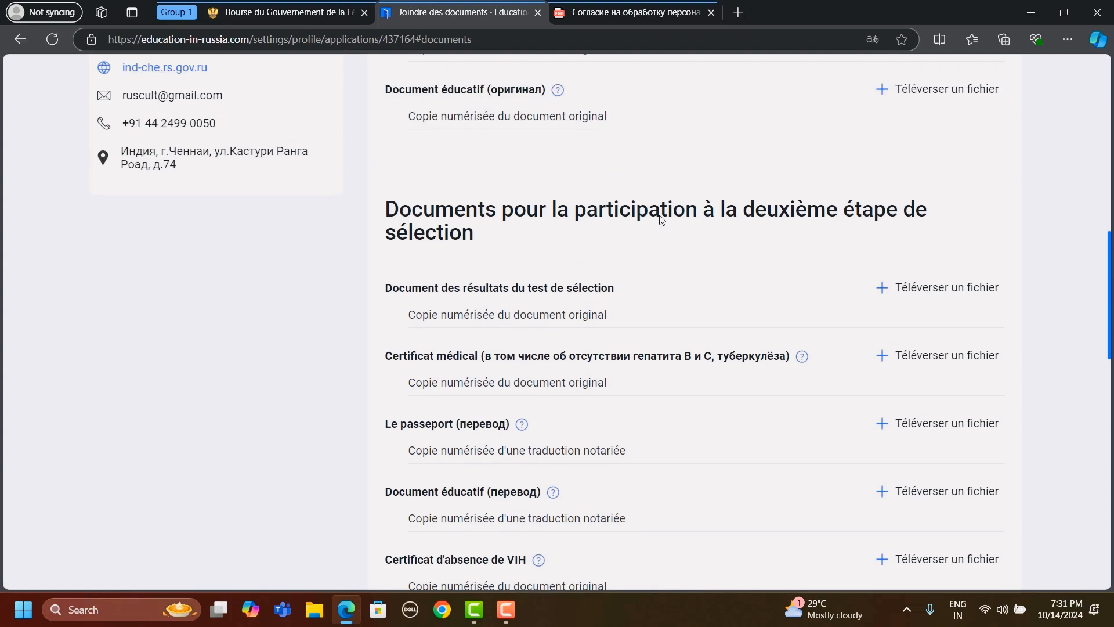
{"action": "scroll", "coordinate": [662, 219], "scroll_direction": "down", "scroll_amount": 1}
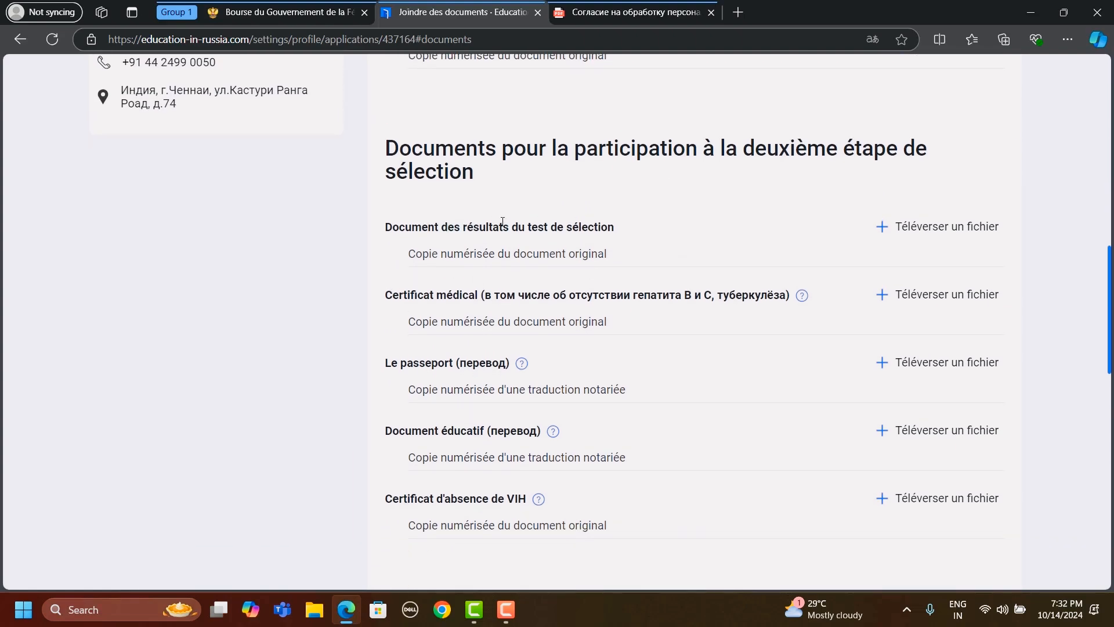
{"action": "scroll", "coordinate": [613, 226], "scroll_direction": "down", "scroll_amount": 1}
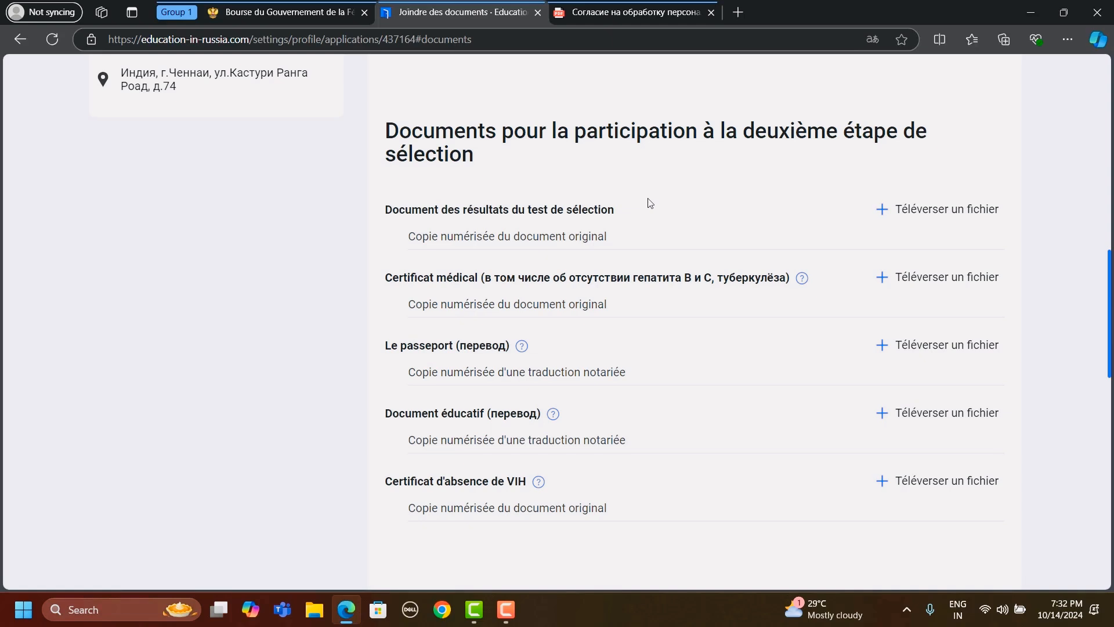
{"action": "scroll", "coordinate": [650, 202], "scroll_direction": "down", "scroll_amount": 1}
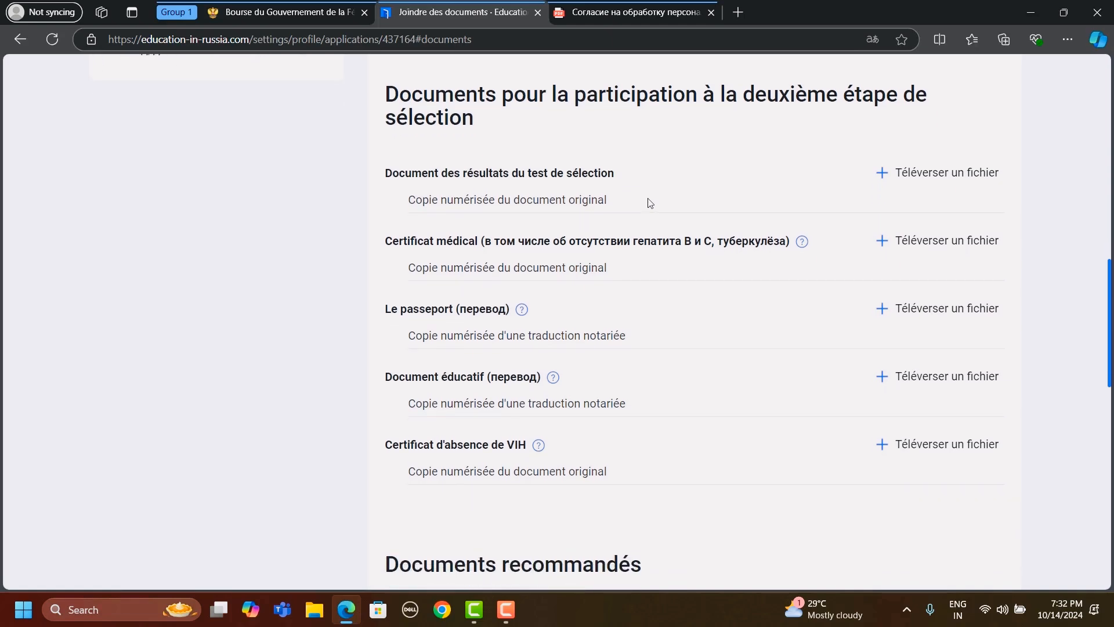
{"action": "scroll", "coordinate": [650, 202], "scroll_direction": "down", "scroll_amount": 4}
{"action": "scroll", "coordinate": [649, 203], "scroll_direction": "up", "scroll_amount": 3}
- Review the Documents recommandés entries, from compatriot status and Russian language proof to the recommendation letter and publications list
{"action": "scroll", "coordinate": [890, 298], "scroll_direction": "down", "scroll_amount": 7}
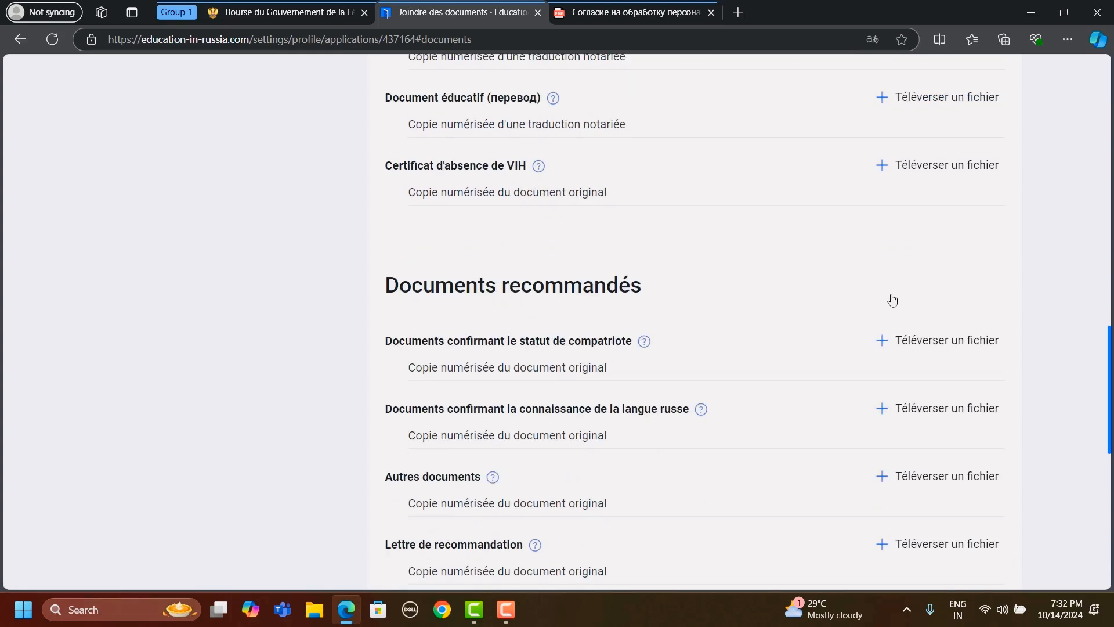
{"action": "scroll", "coordinate": [893, 299], "scroll_direction": "down", "scroll_amount": 1}
{"action": "scroll", "coordinate": [527, 329], "scroll_direction": "down", "scroll_amount": 1}
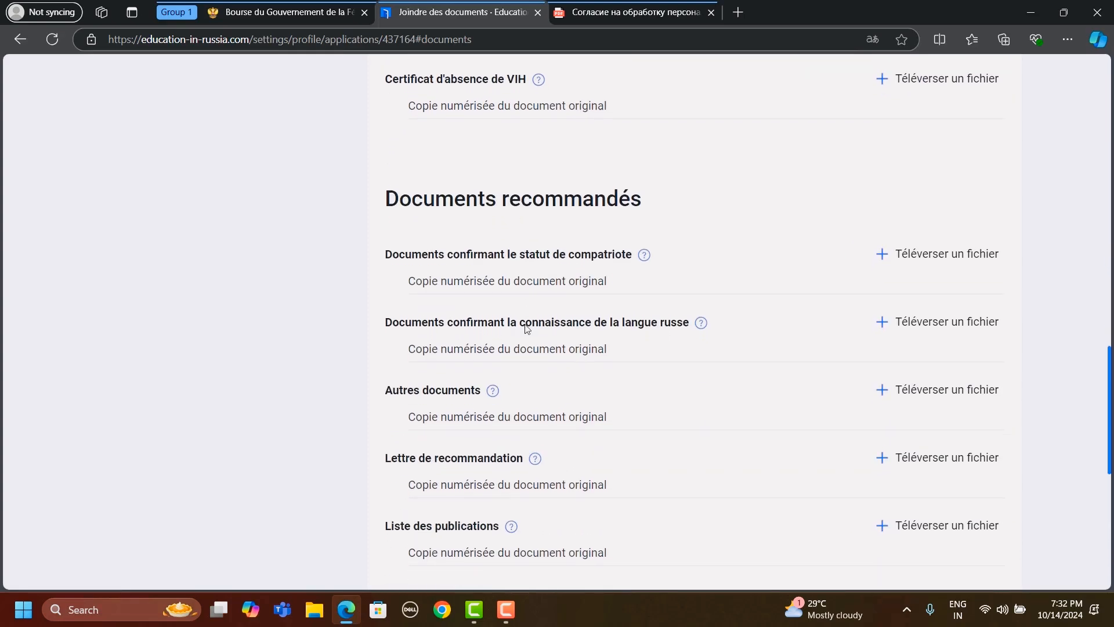
{"action": "scroll", "coordinate": [527, 329], "scroll_direction": "down", "scroll_amount": 1}
{"action": "scroll", "coordinate": [528, 329], "scroll_direction": "down", "scroll_amount": 1}
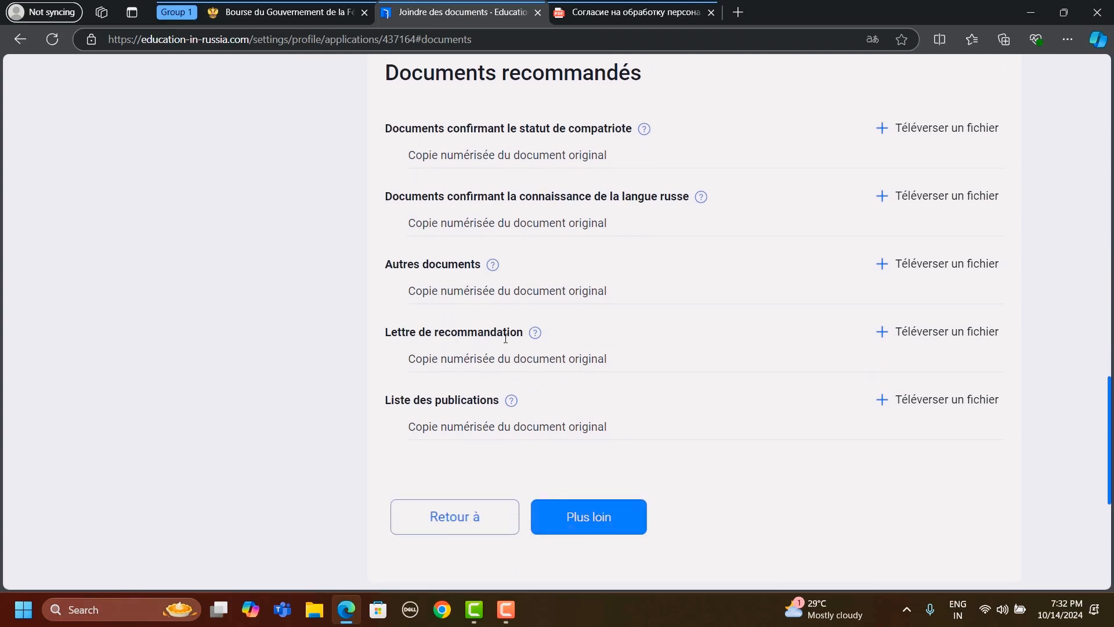
{"action": "scroll", "coordinate": [601, 355], "scroll_direction": "up", "scroll_amount": 1}
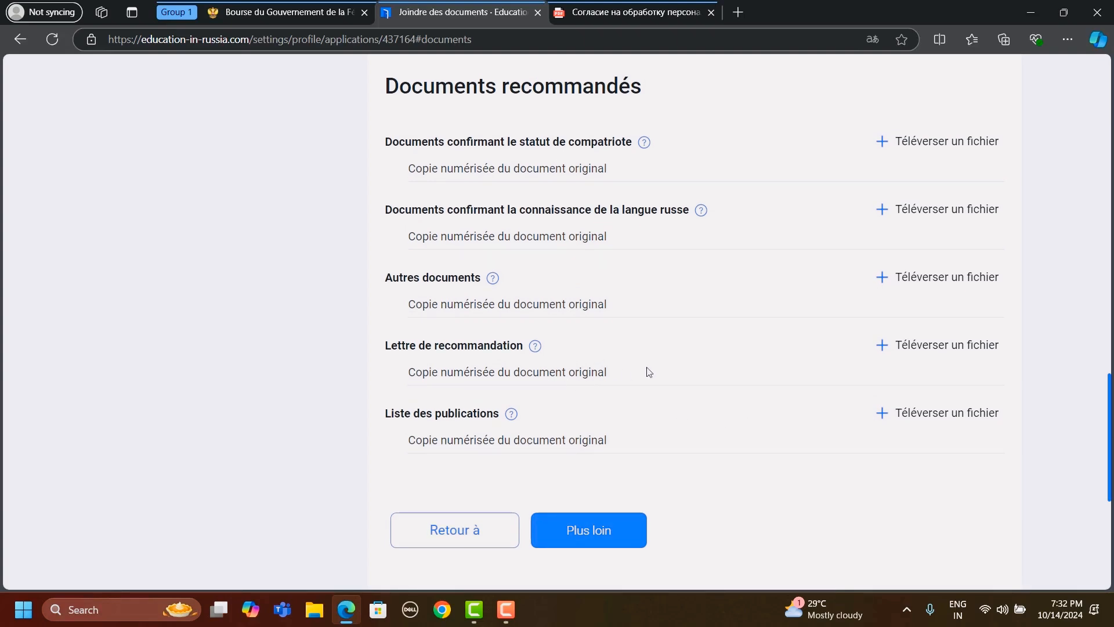
{"action": "scroll", "coordinate": [649, 371], "scroll_direction": "down", "scroll_amount": 1}
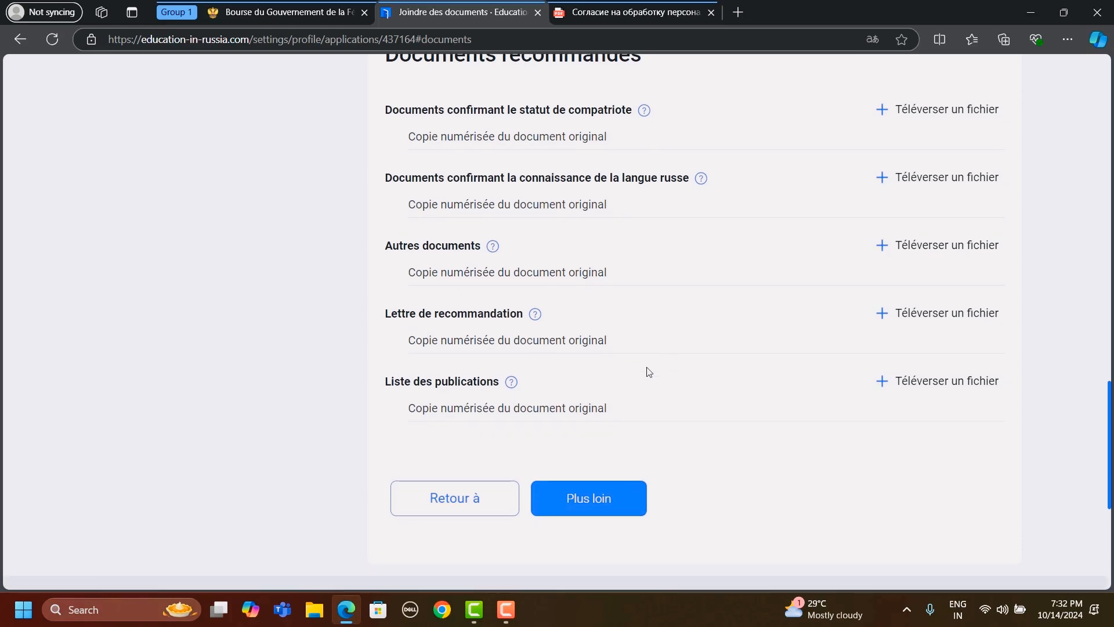
{"action": "scroll", "coordinate": [647, 372], "scroll_direction": "down", "scroll_amount": 1}
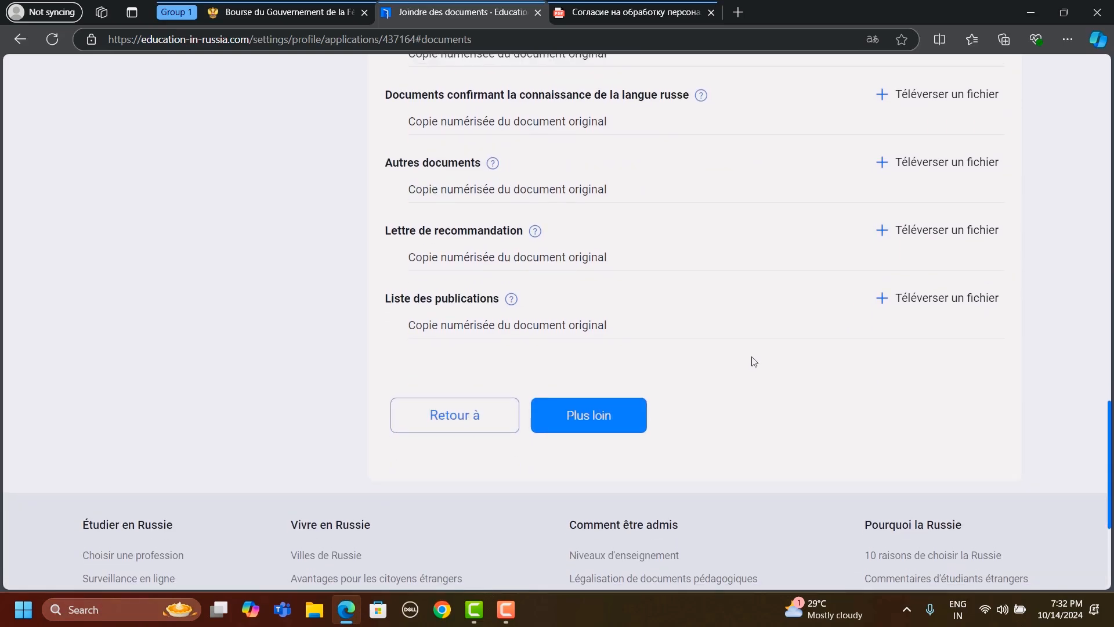
{"action": "scroll", "coordinate": [753, 362], "scroll_direction": "up", "scroll_amount": 1}
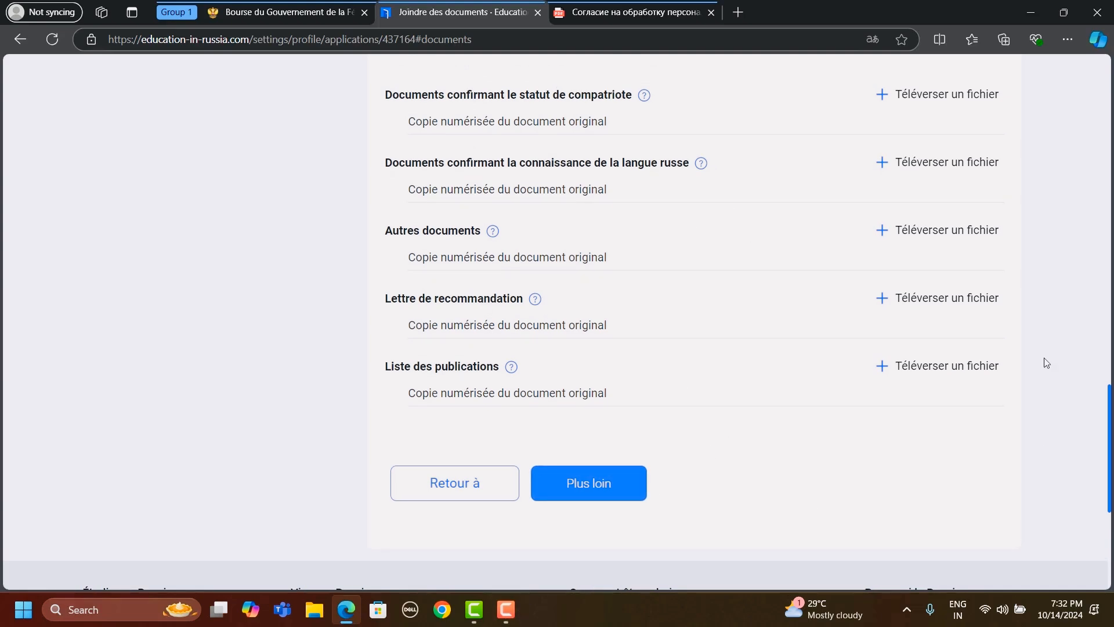
- Go to the Soumission de la candidature pour vérification stage and review the list of missing items and the sending section
{"action": "scroll", "coordinate": [1047, 363], "scroll_direction": "up", "scroll_amount": 3}
{"action": "scroll", "coordinate": [1046, 363], "scroll_direction": "up", "scroll_amount": 13}
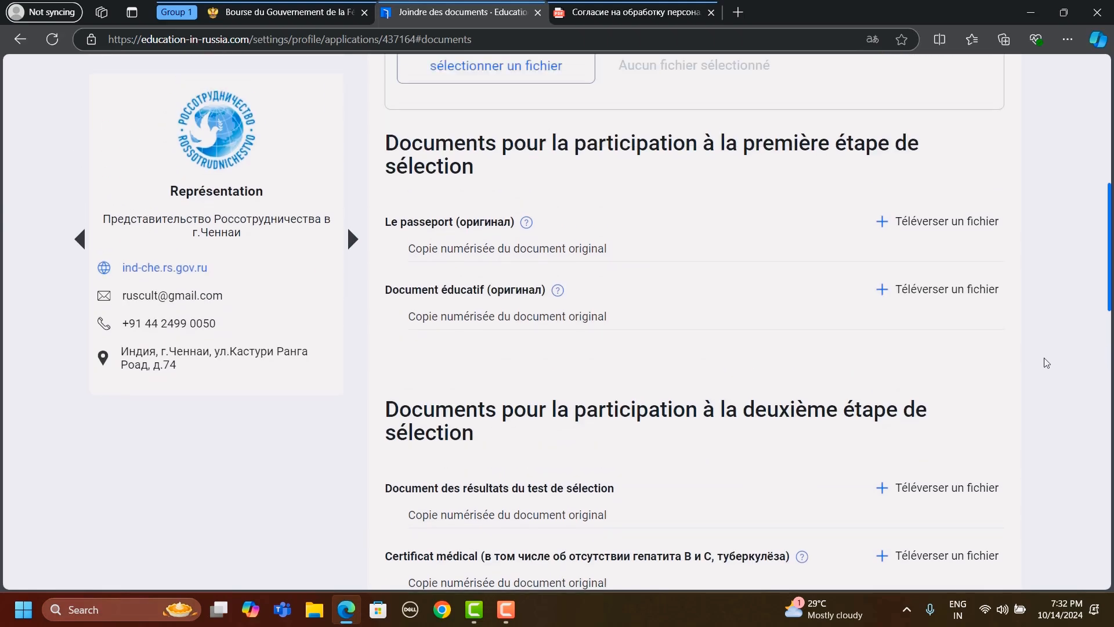
{"action": "scroll", "coordinate": [1046, 362], "scroll_direction": "up", "scroll_amount": 5}
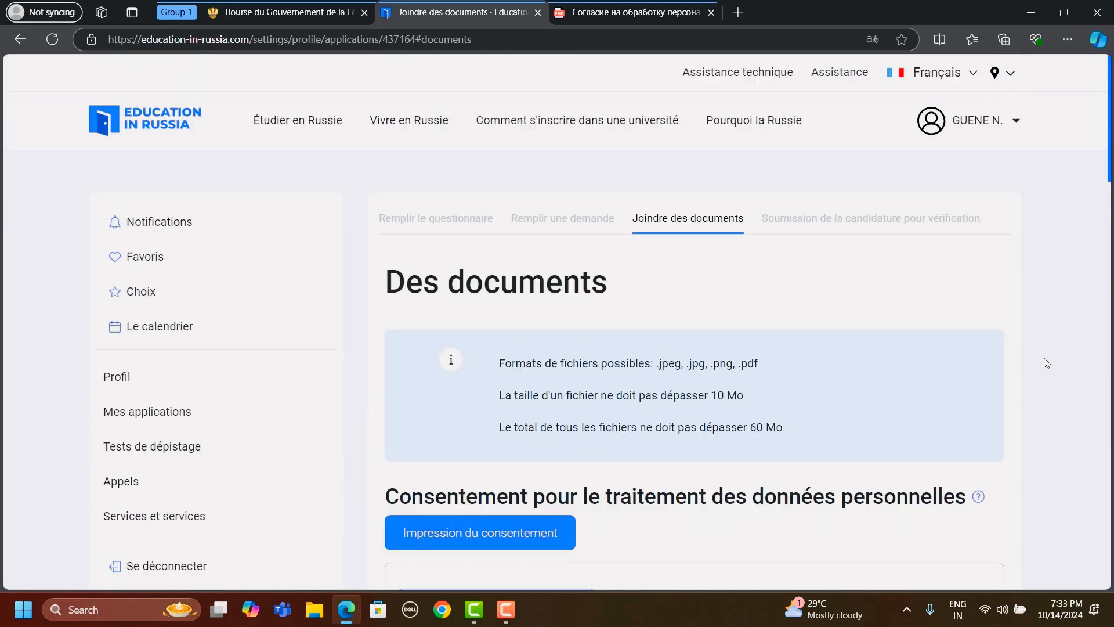
{"action": "left_click", "coordinate": [865, 219]}
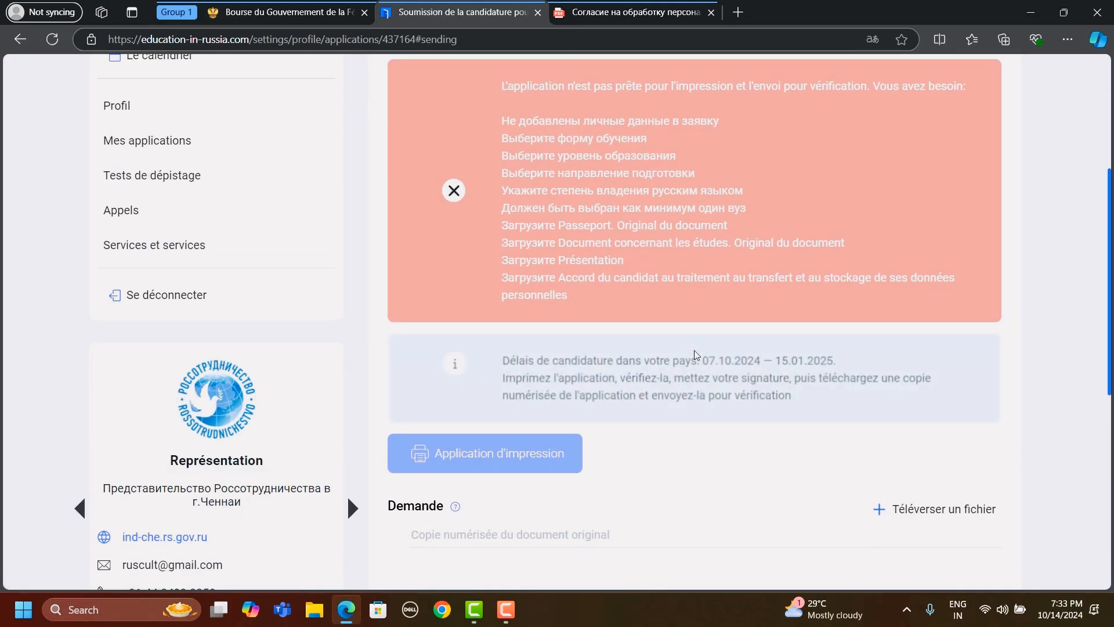
{"action": "scroll", "coordinate": [690, 390], "scroll_direction": "up", "scroll_amount": 2}
{"action": "scroll", "coordinate": [693, 340], "scroll_direction": "down", "scroll_amount": 5}
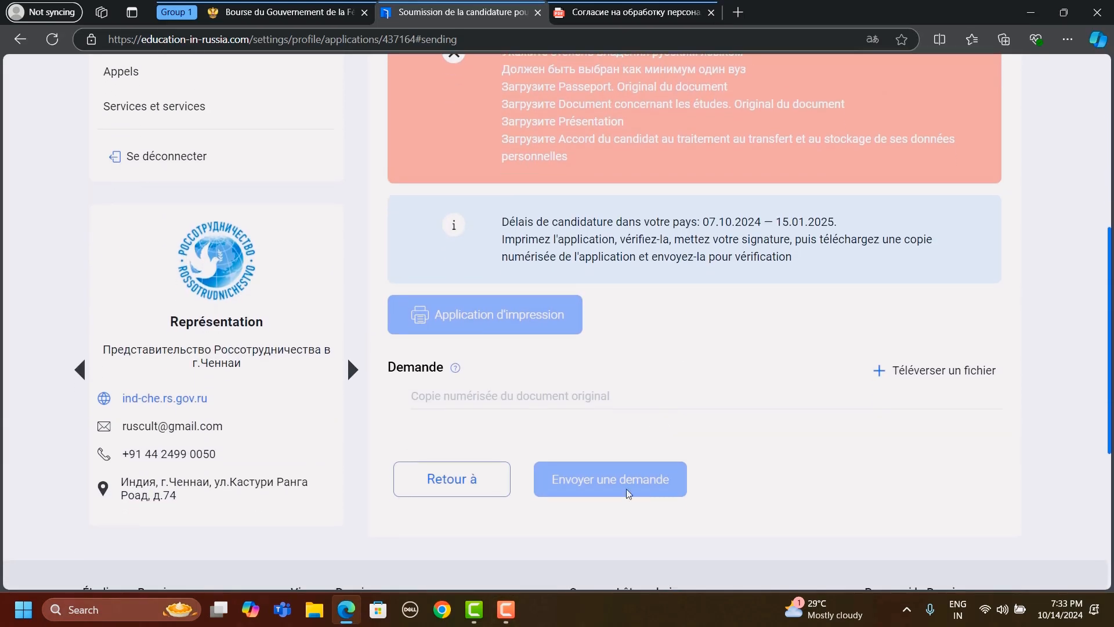
{"action": "scroll", "coordinate": [714, 308], "scroll_direction": "up", "scroll_amount": 4}
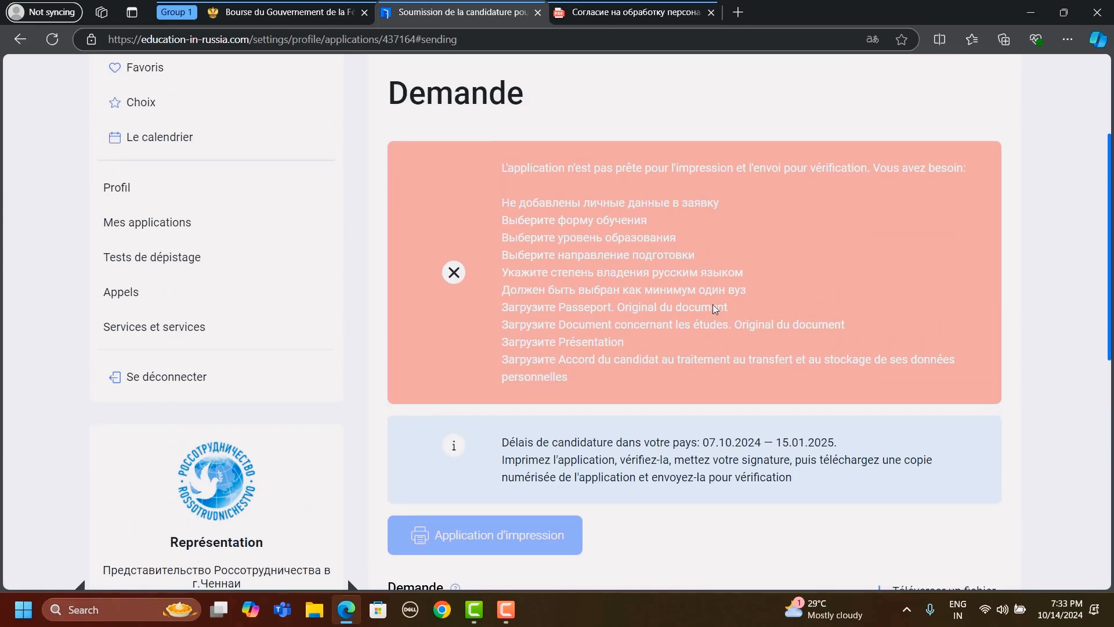
{"action": "scroll", "coordinate": [715, 308], "scroll_direction": "down", "scroll_amount": 2}
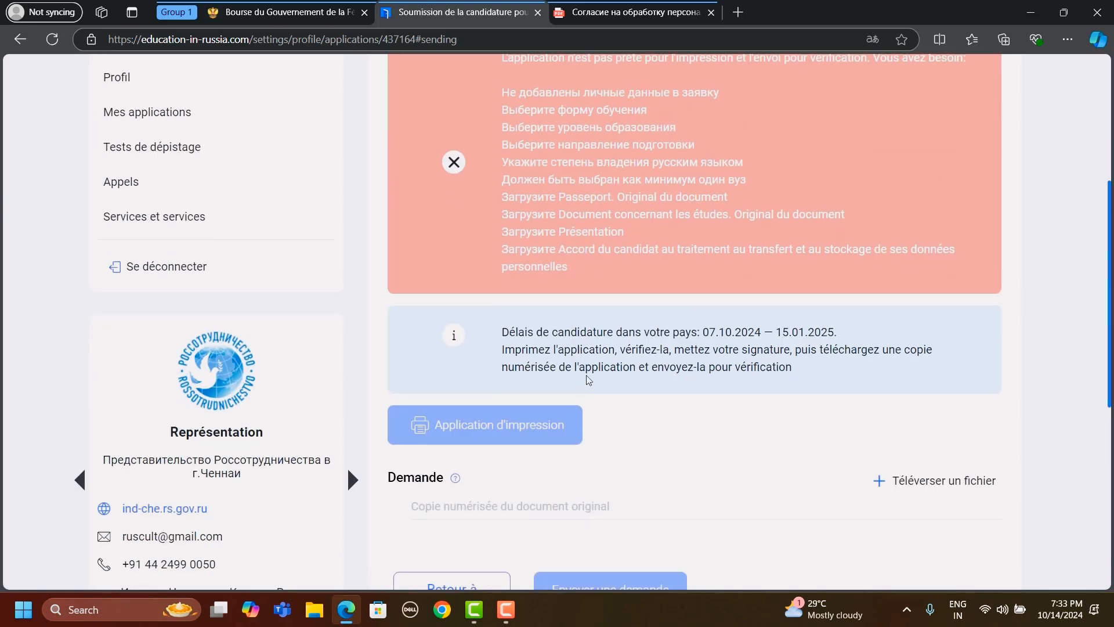
{"action": "scroll", "coordinate": [524, 390], "scroll_direction": "down", "scroll_amount": 1}
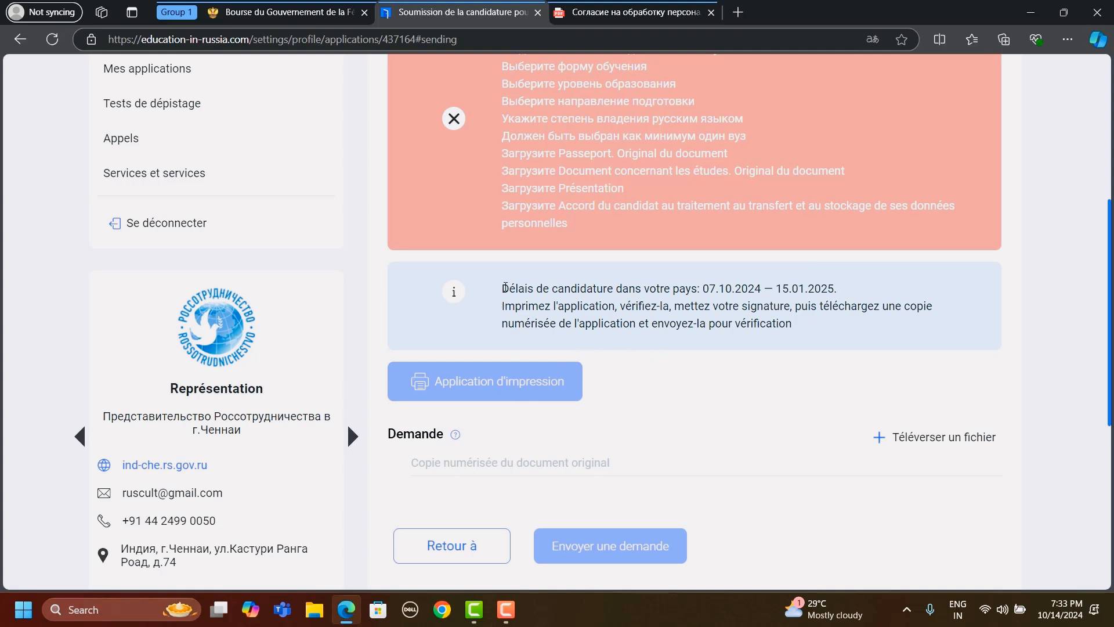
- Highlight the application deadline and the instructions to print, sign and upload the application, then clear the selection
{"action": "left_click_drag", "start_coordinate": [504, 287], "coordinate": [805, 324]}
{"action": "left_click", "coordinate": [801, 327]}
{"action": "left_click_drag", "start_coordinate": [766, 308], "coordinate": [800, 336]}
{"action": "left_click_drag", "start_coordinate": [784, 321], "coordinate": [502, 289]}
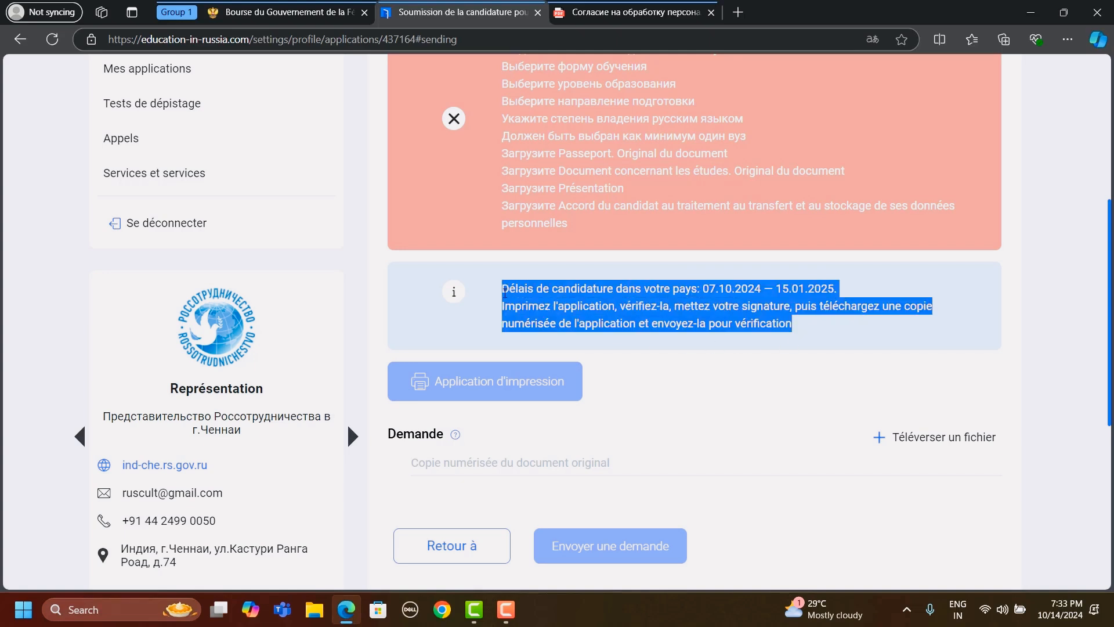
{"action": "left_click", "coordinate": [617, 376]}
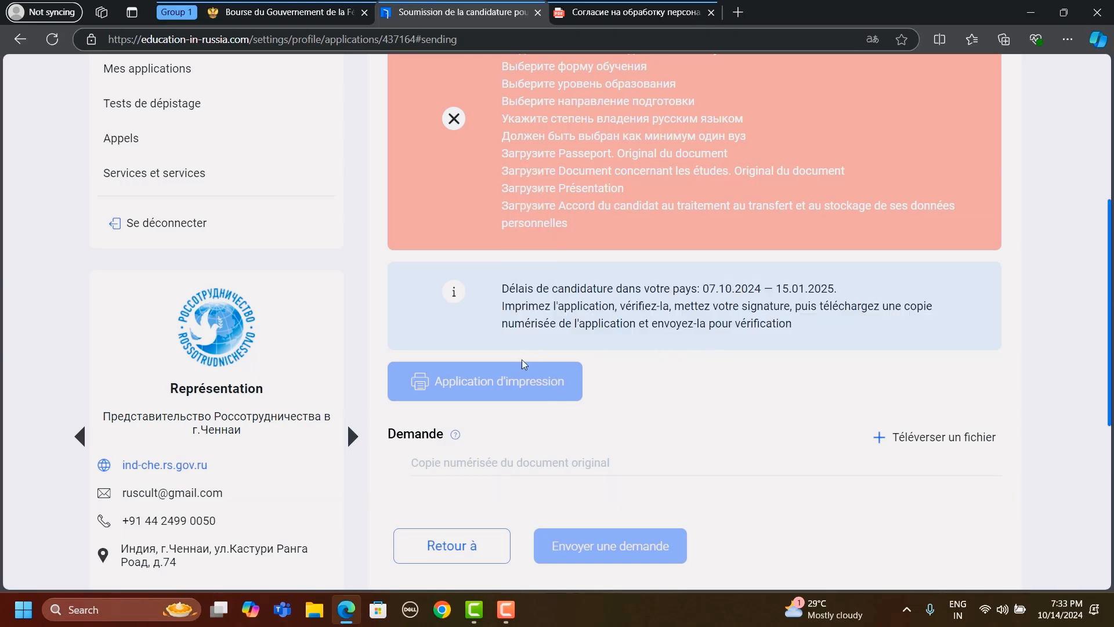
- Check the Demande upload and sending options against the missing-items notice on the submission page
{"action": "scroll", "coordinate": [751, 435], "scroll_direction": "down", "scroll_amount": 1}
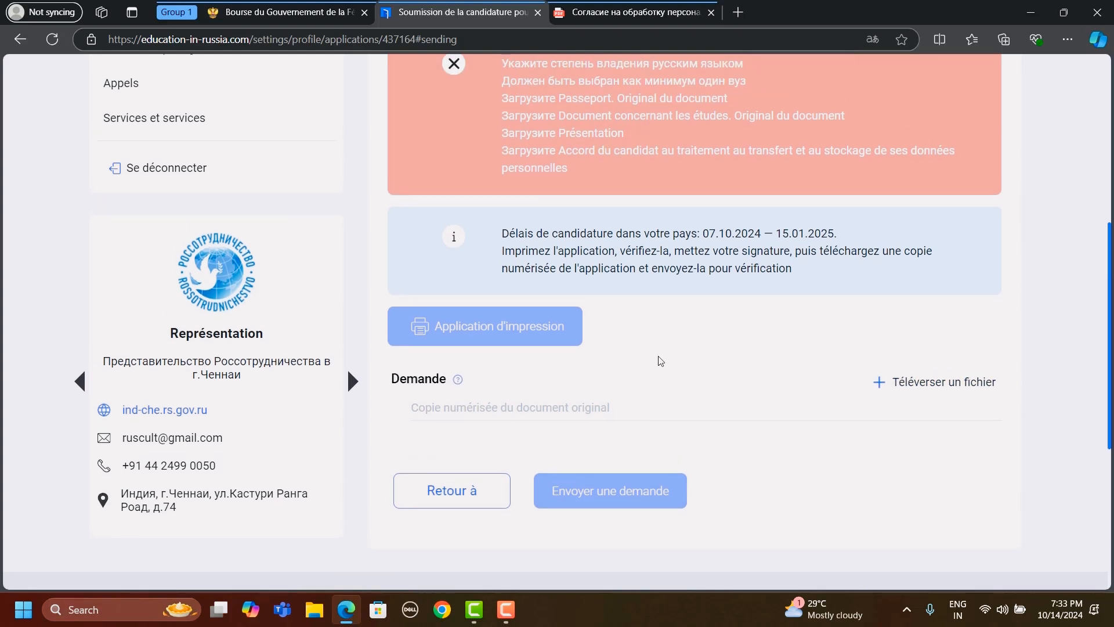
{"action": "scroll", "coordinate": [660, 361], "scroll_direction": "down", "scroll_amount": 1}
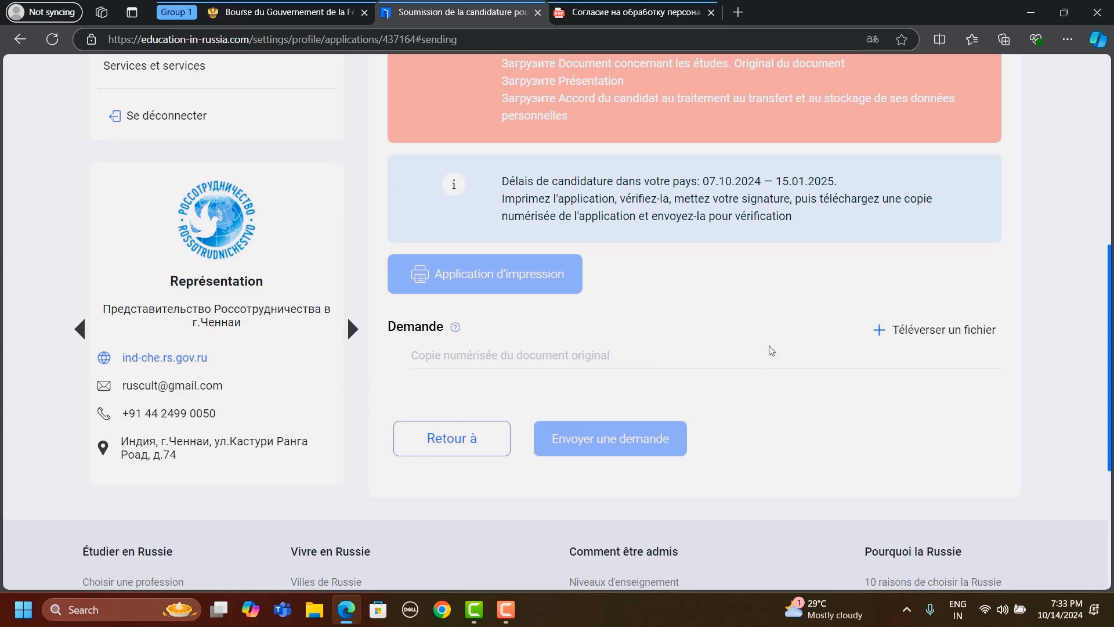
{"action": "scroll", "coordinate": [770, 350], "scroll_direction": "up", "scroll_amount": 3}
{"action": "scroll", "coordinate": [770, 350], "scroll_direction": "up", "scroll_amount": 3}
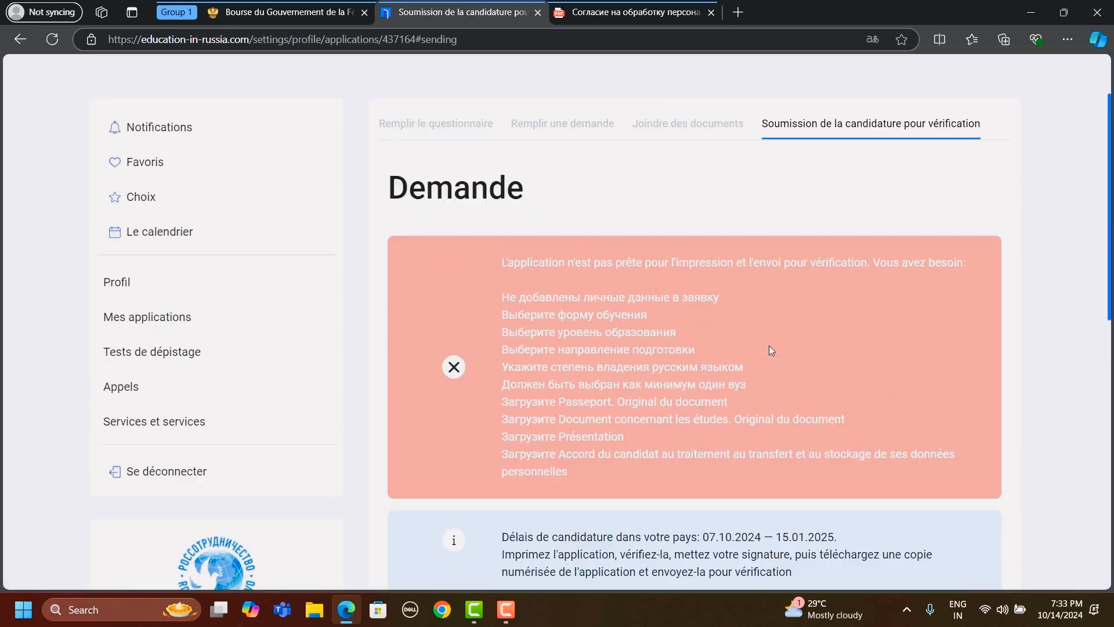
{"action": "scroll", "coordinate": [770, 350], "scroll_direction": "down", "scroll_amount": 5}
{"action": "scroll", "coordinate": [769, 349], "scroll_direction": "up", "scroll_amount": 2}
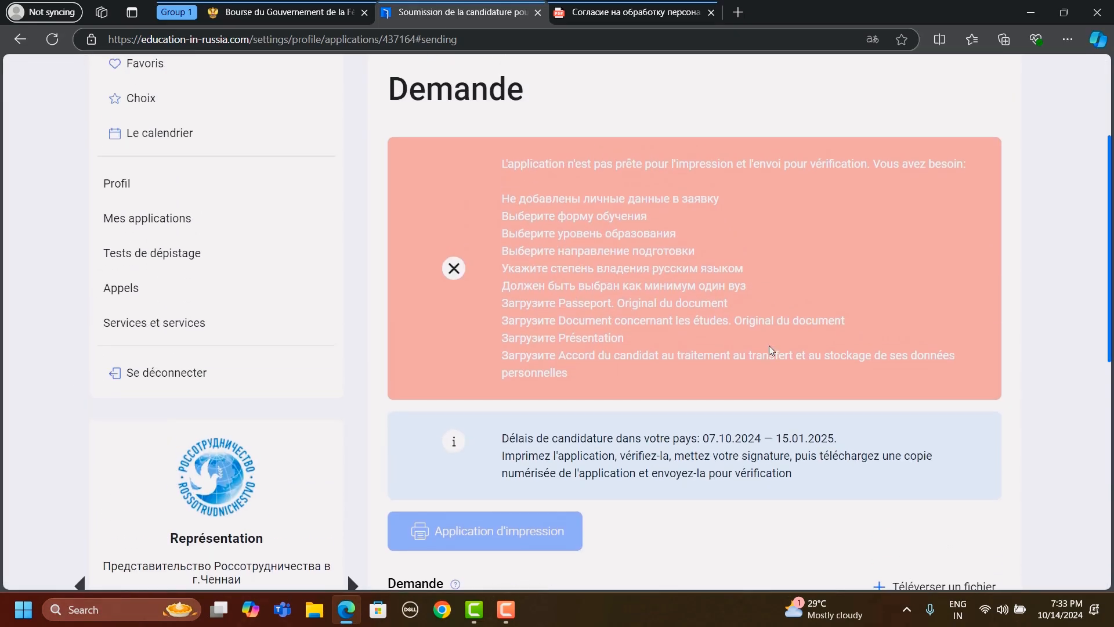
{"action": "scroll", "coordinate": [769, 350], "scroll_direction": "down", "scroll_amount": 4}
{"action": "scroll", "coordinate": [770, 350], "scroll_direction": "up", "scroll_amount": 3}
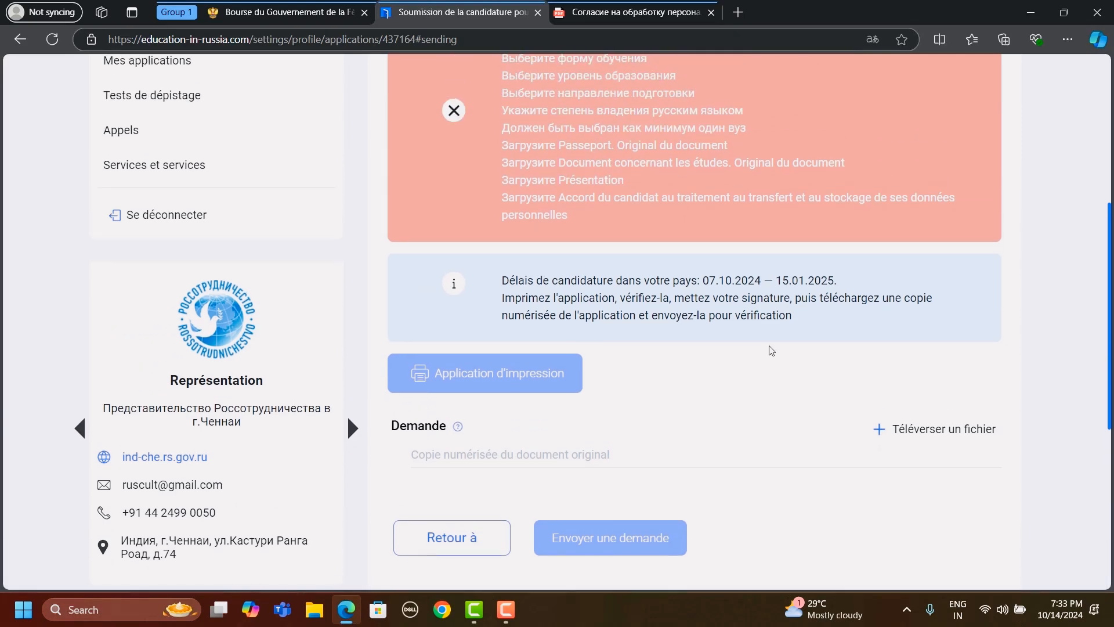
- Return to the applications list, then read the embassy scholarship page's notes on preparatory language courses, passports and changing the application status
{"action": "scroll", "coordinate": [769, 349], "scroll_direction": "up", "scroll_amount": 1}
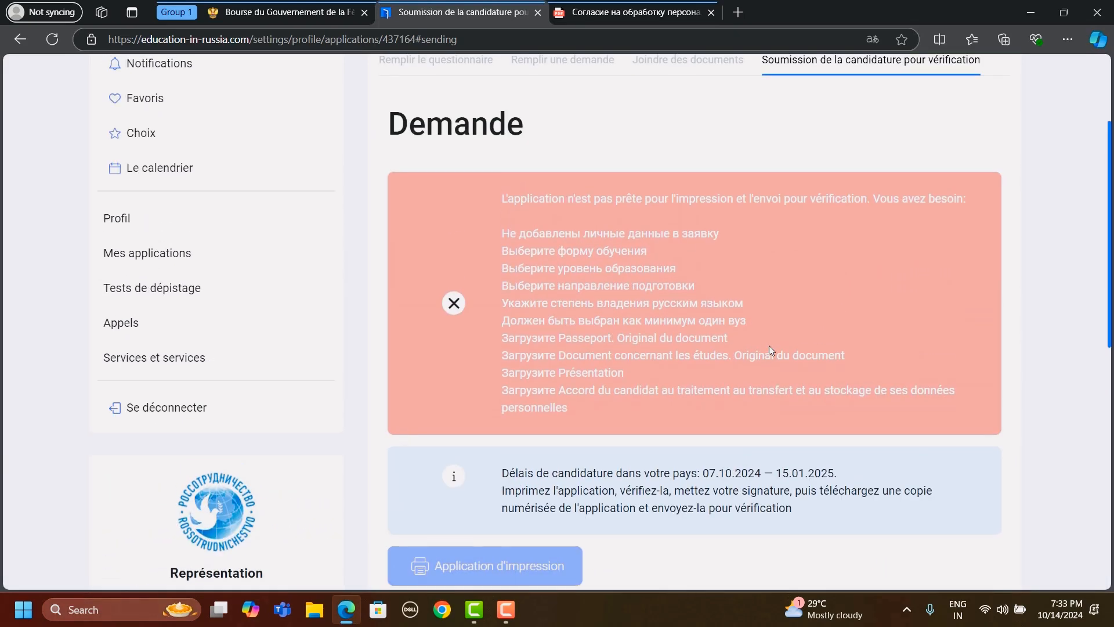
{"action": "left_click", "coordinate": [130, 254]}
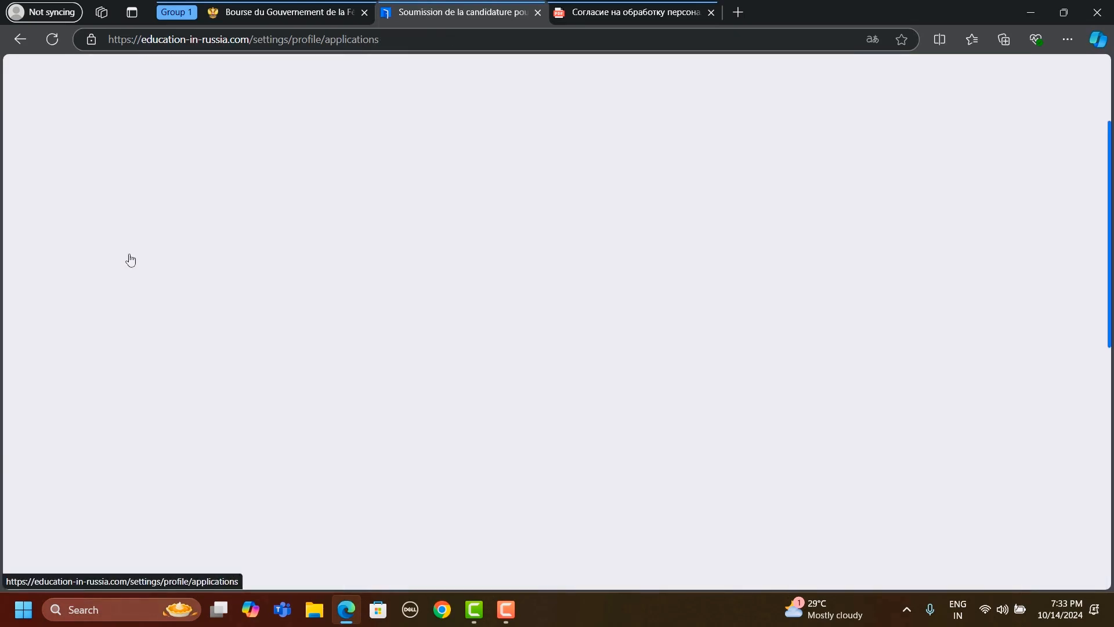
{"action": "left_click", "coordinate": [251, 7]}
{"action": "scroll", "coordinate": [410, 431], "scroll_direction": "down", "scroll_amount": 6}
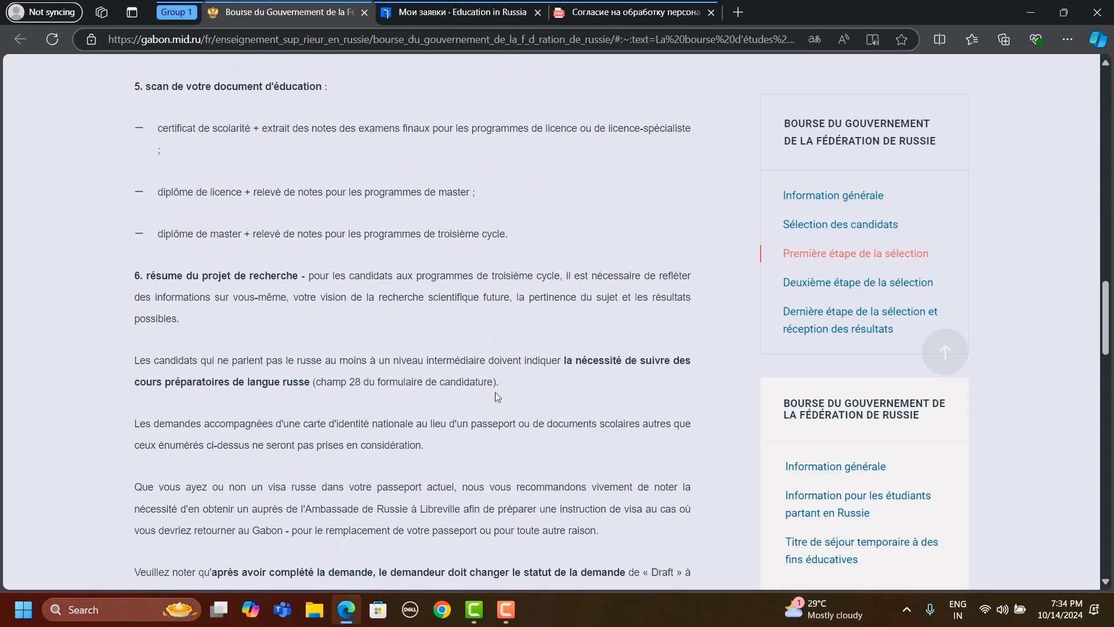
{"action": "scroll", "coordinate": [497, 397], "scroll_direction": "down", "scroll_amount": 2}
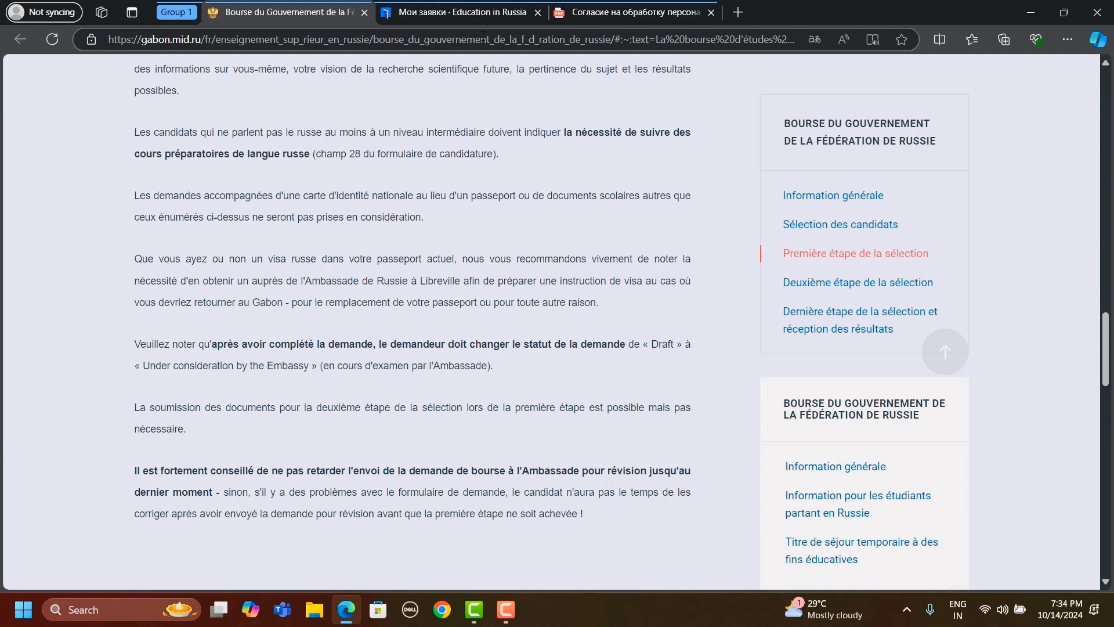
- Compare the embassy's instruction on changing the Draft status with the status and selection stages on the application card in Mes applications
{"action": "left_click", "coordinate": [594, 13]}
{"action": "left_click", "coordinate": [481, 13]}
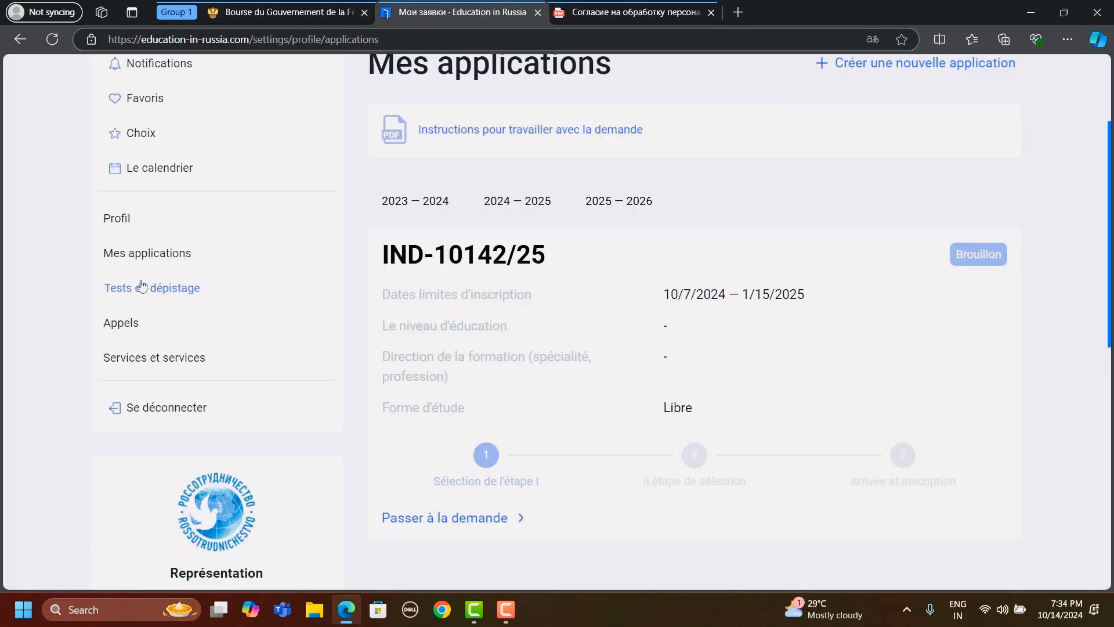
{"action": "left_click", "coordinate": [145, 253]}
{"action": "left_click", "coordinate": [336, 18]}
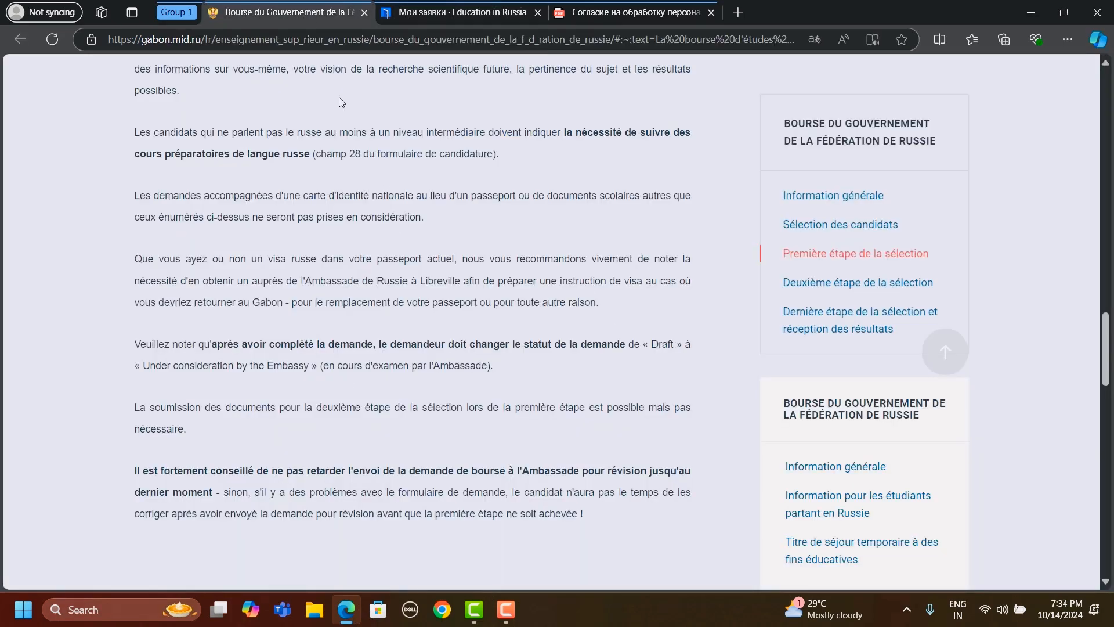
{"action": "left_click", "coordinate": [474, 18]}
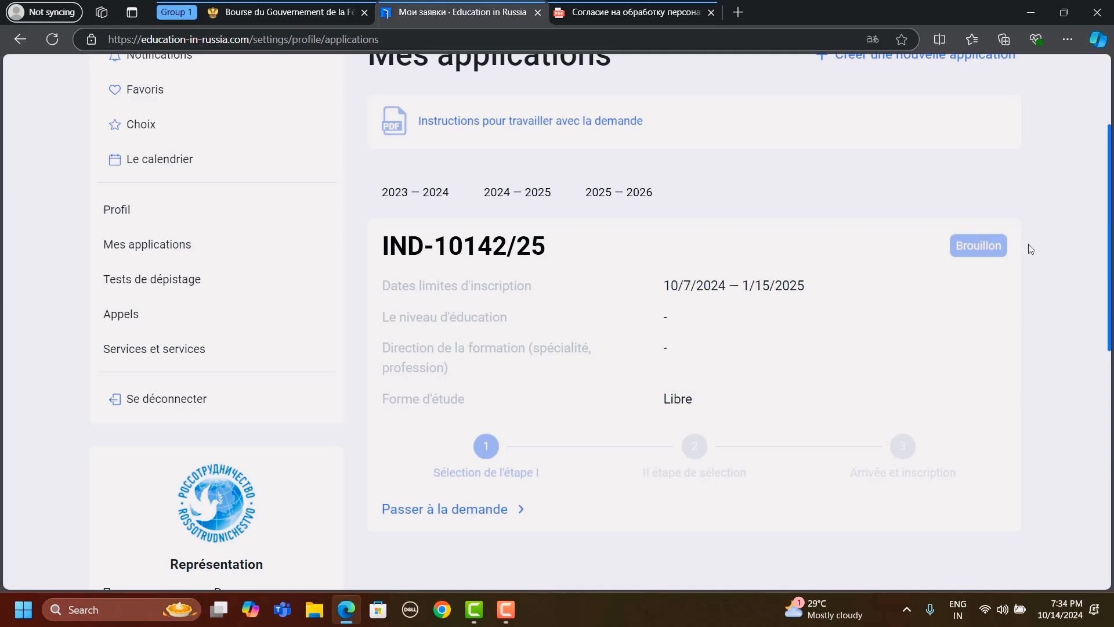
{"action": "scroll", "coordinate": [970, 252], "scroll_direction": "down", "scroll_amount": 5}
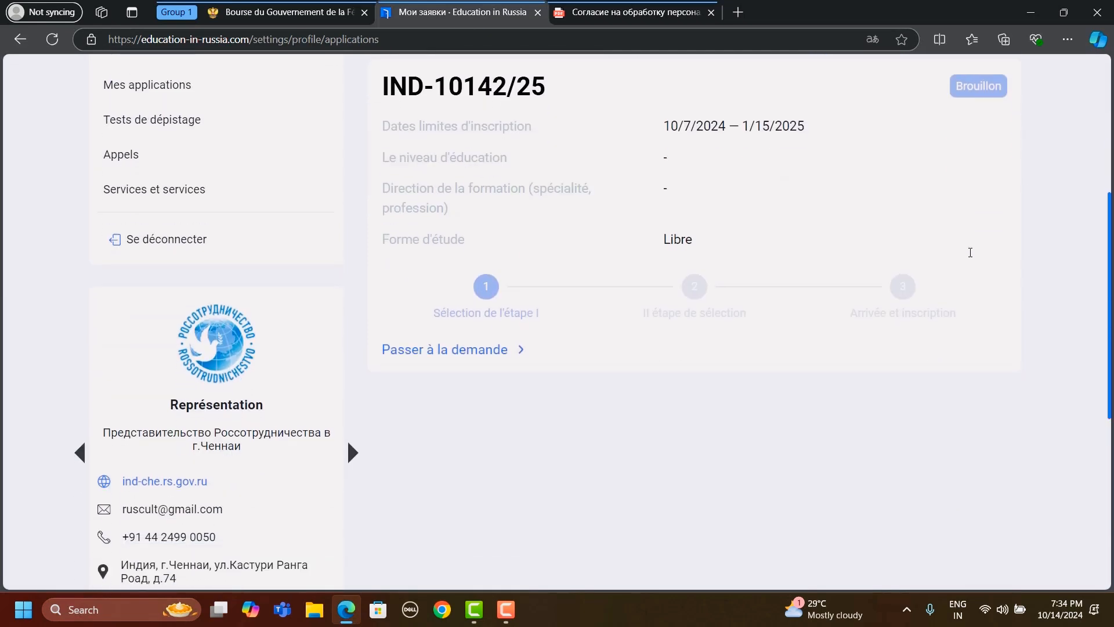
{"action": "scroll", "coordinate": [970, 252], "scroll_direction": "down", "scroll_amount": 5}
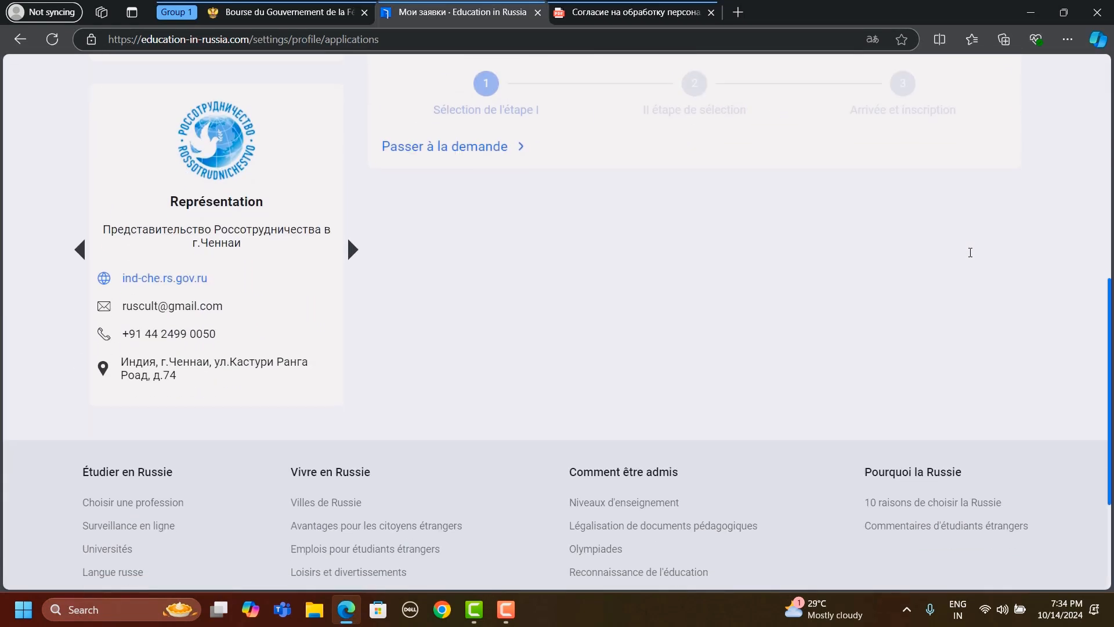
{"action": "scroll", "coordinate": [971, 252], "scroll_direction": "up", "scroll_amount": 10}
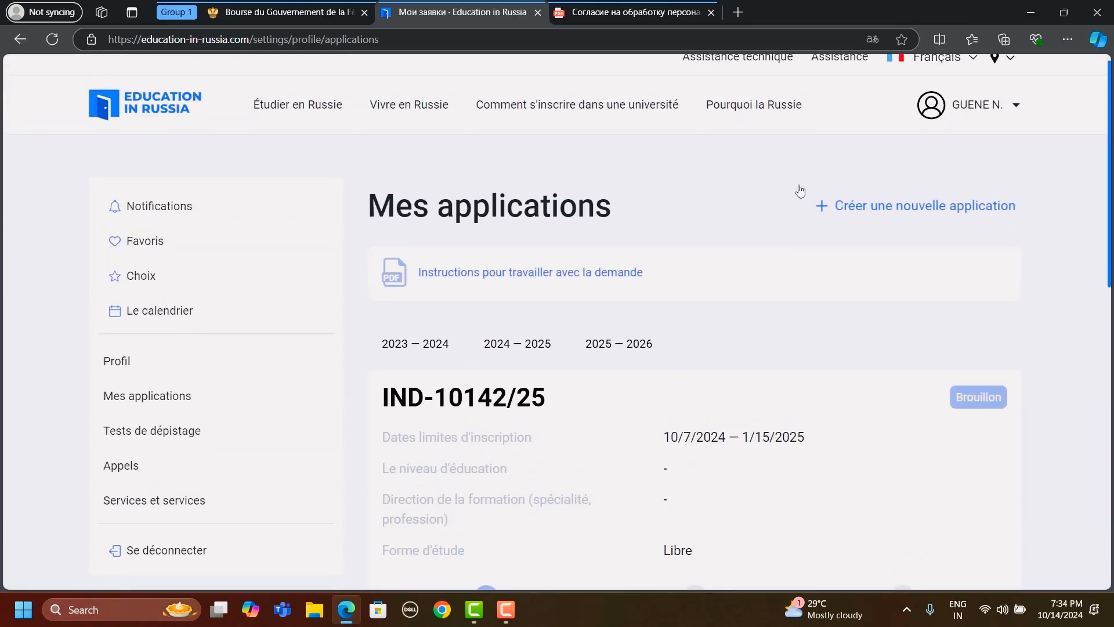
- Open the draft application from Mes applications and open its questionnaire for editing
{"action": "scroll", "coordinate": [531, 315], "scroll_direction": "down", "scroll_amount": 3}
{"action": "left_click", "coordinate": [456, 452]}
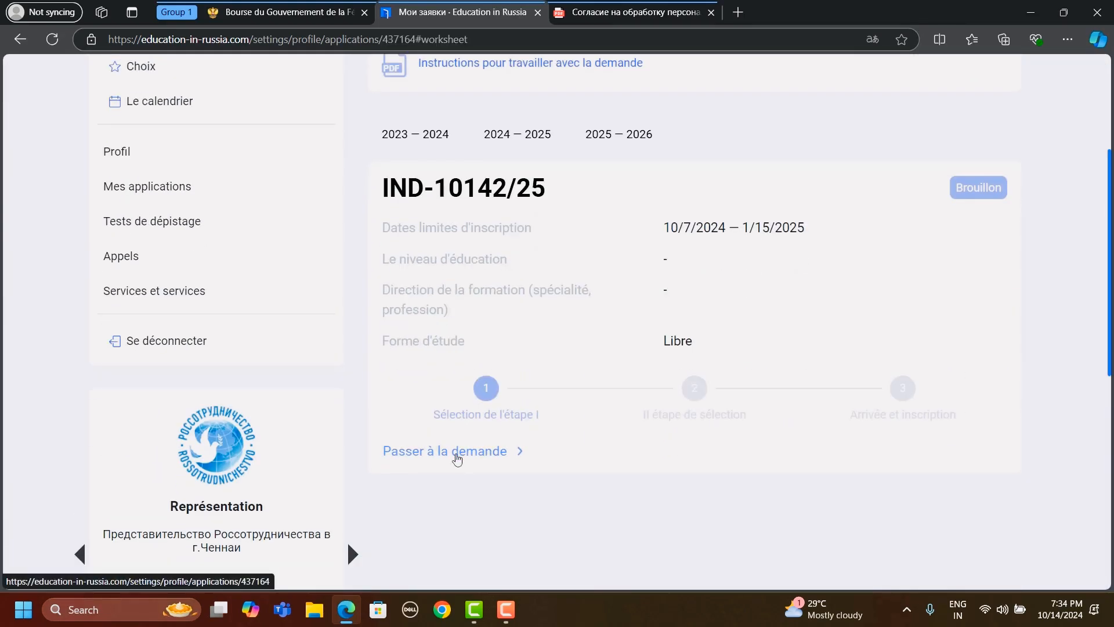
{"action": "scroll", "coordinate": [484, 268], "scroll_direction": "up", "scroll_amount": 17}
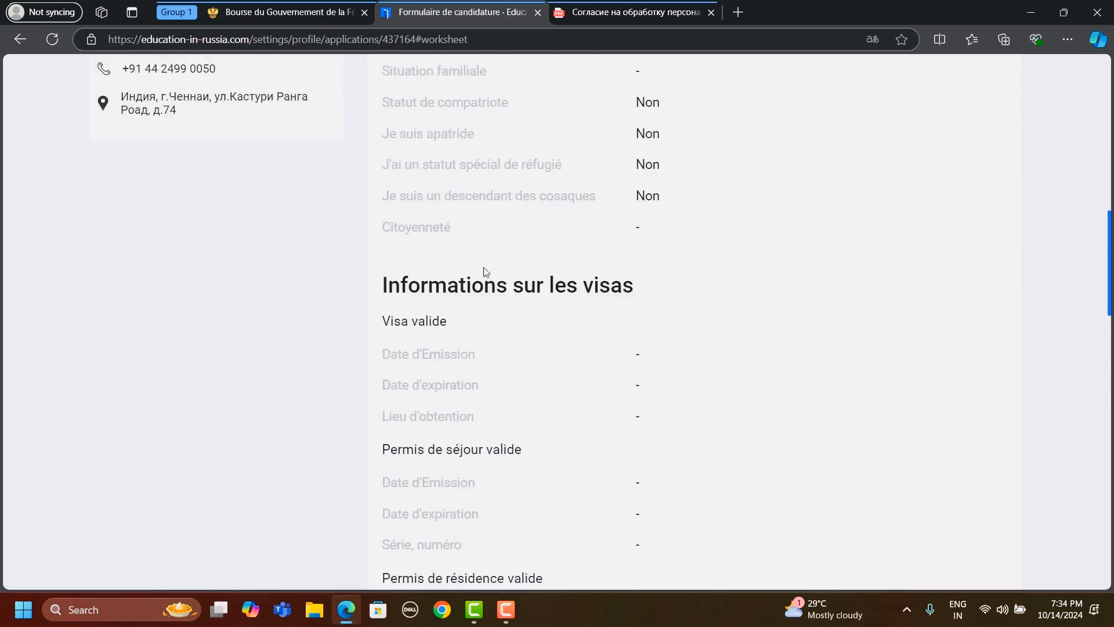
{"action": "left_click", "coordinate": [941, 146]}
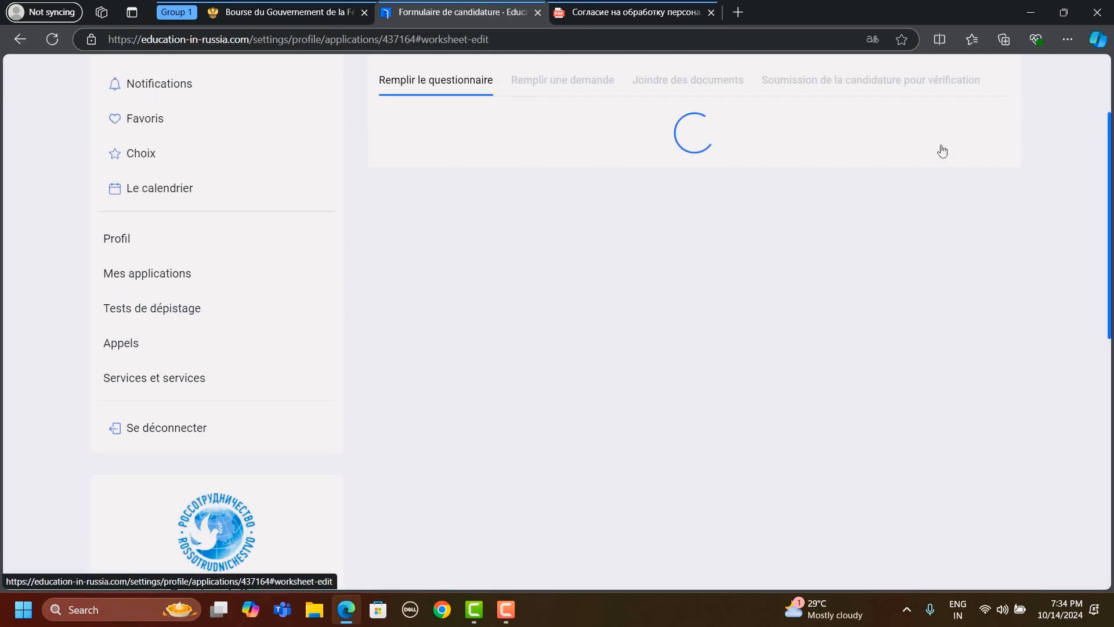
{"action": "scroll", "coordinate": [516, 293], "scroll_direction": "down", "scroll_amount": 20}
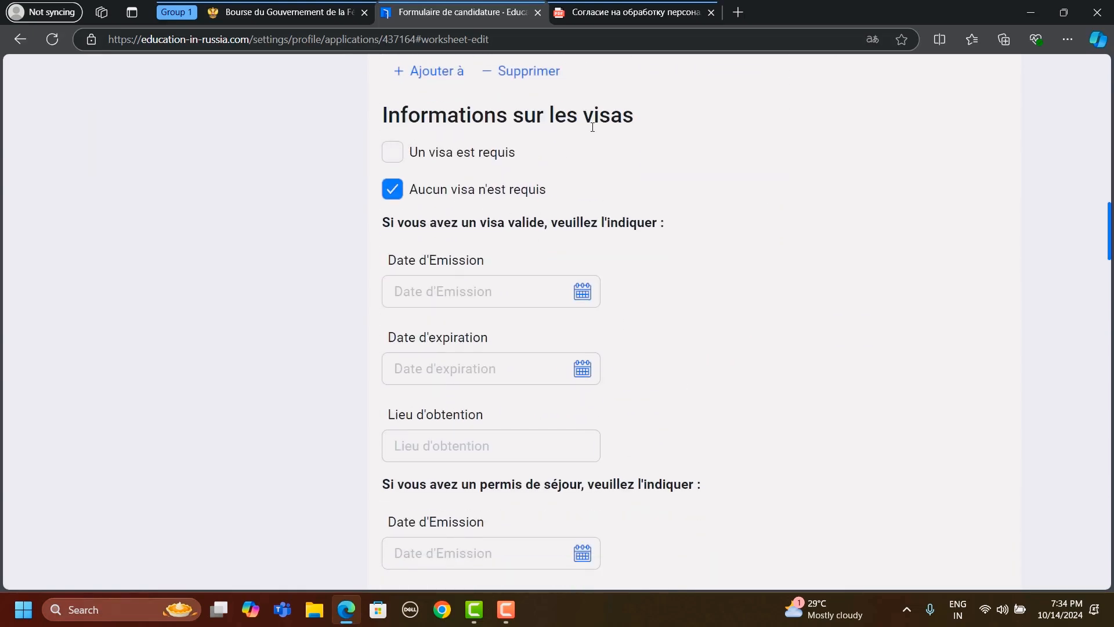
- Mark "Un visa est requis" in the visa information and open the choice of country for obtaining the visa
{"action": "left_click", "coordinate": [457, 157]}
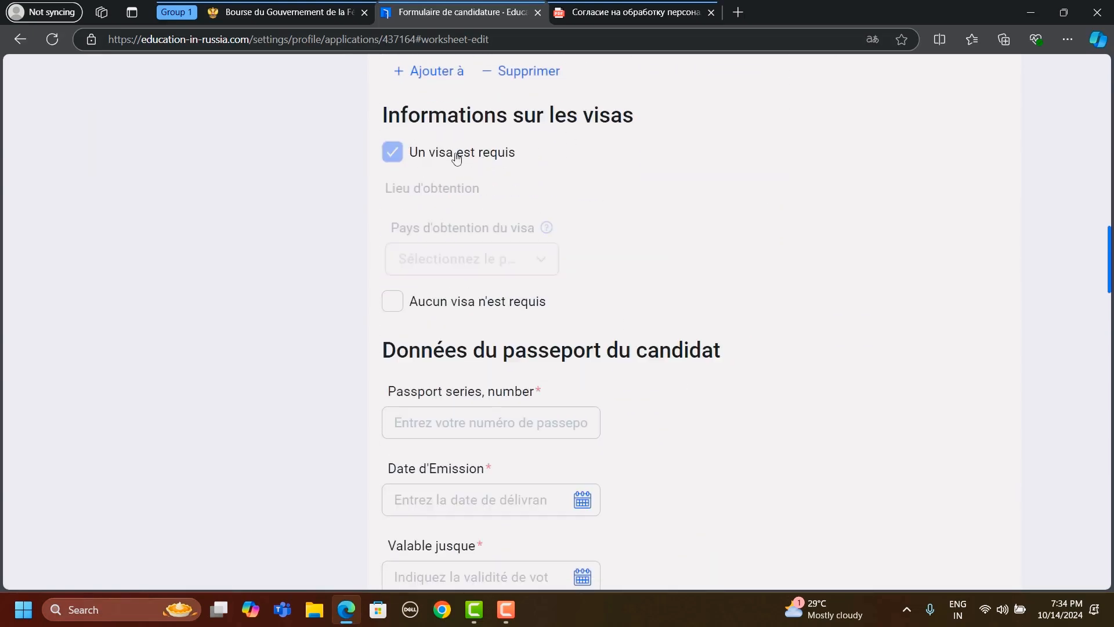
{"action": "left_click", "coordinate": [525, 264]}
{"action": "scroll", "coordinate": [488, 385], "scroll_direction": "down", "scroll_amount": 4}
{"action": "scroll", "coordinate": [488, 385], "scroll_direction": "up", "scroll_amount": 4}
{"action": "left_click", "coordinate": [846, 213]}
- Look over the rest of the questionnaire, then open the Déclaration of the Remplir une demande stage for editing
{"action": "scroll", "coordinate": [846, 213], "scroll_direction": "down", "scroll_amount": 5}
{"action": "scroll", "coordinate": [846, 213], "scroll_direction": "up", "scroll_amount": 7}
{"action": "scroll", "coordinate": [846, 214], "scroll_direction": "down", "scroll_amount": 12}
{"action": "scroll", "coordinate": [846, 213], "scroll_direction": "up", "scroll_amount": 20}
{"action": "scroll", "coordinate": [846, 213], "scroll_direction": "up", "scroll_amount": 3}
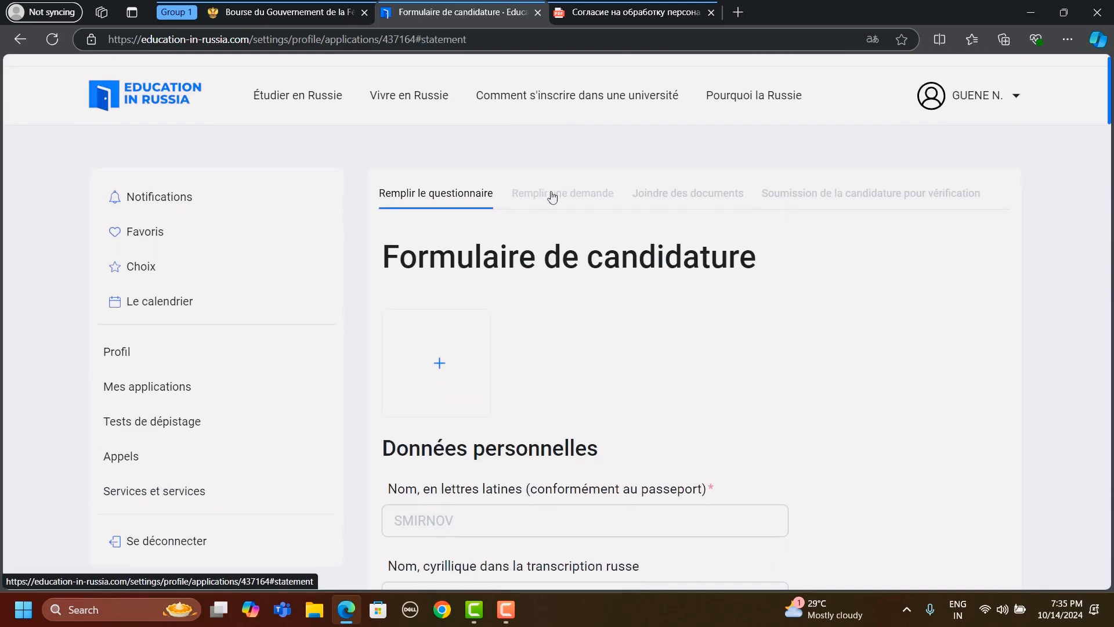
{"action": "left_click", "coordinate": [554, 192]}
{"action": "scroll", "coordinate": [612, 330], "scroll_direction": "down", "scroll_amount": 8}
{"action": "scroll", "coordinate": [614, 331], "scroll_direction": "up", "scroll_amount": 8}
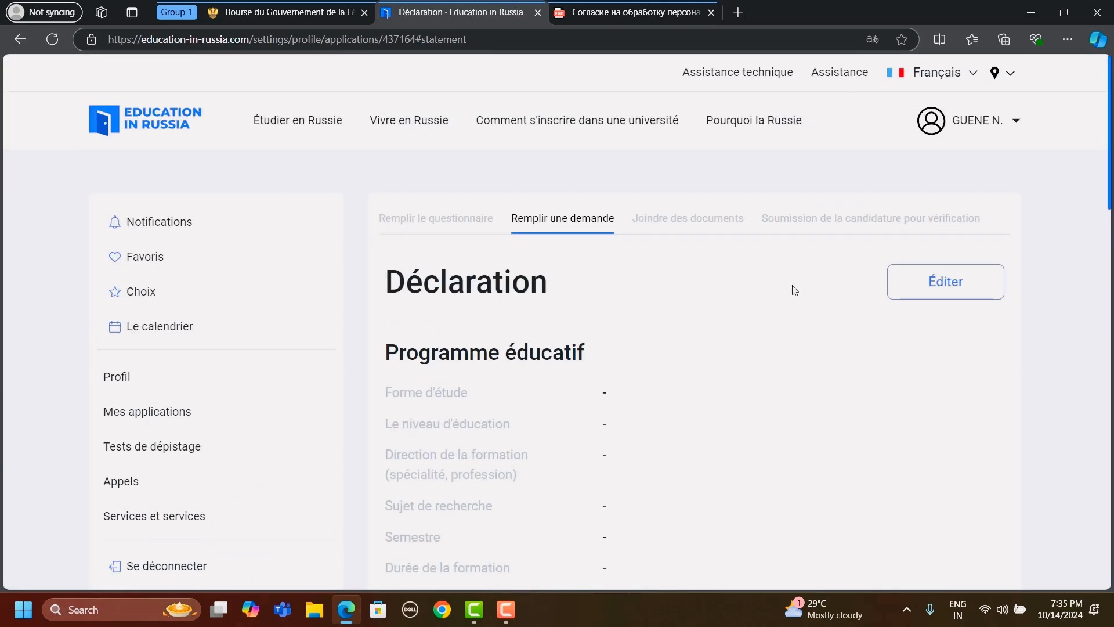
{"action": "left_click", "coordinate": [932, 281]}
- Review the declaration form from the educational programme and the six university choices down to the Olympiades and sports achievements
{"action": "scroll", "coordinate": [528, 401], "scroll_direction": "down", "scroll_amount": 1}
{"action": "scroll", "coordinate": [528, 401], "scroll_direction": "down", "scroll_amount": 15}
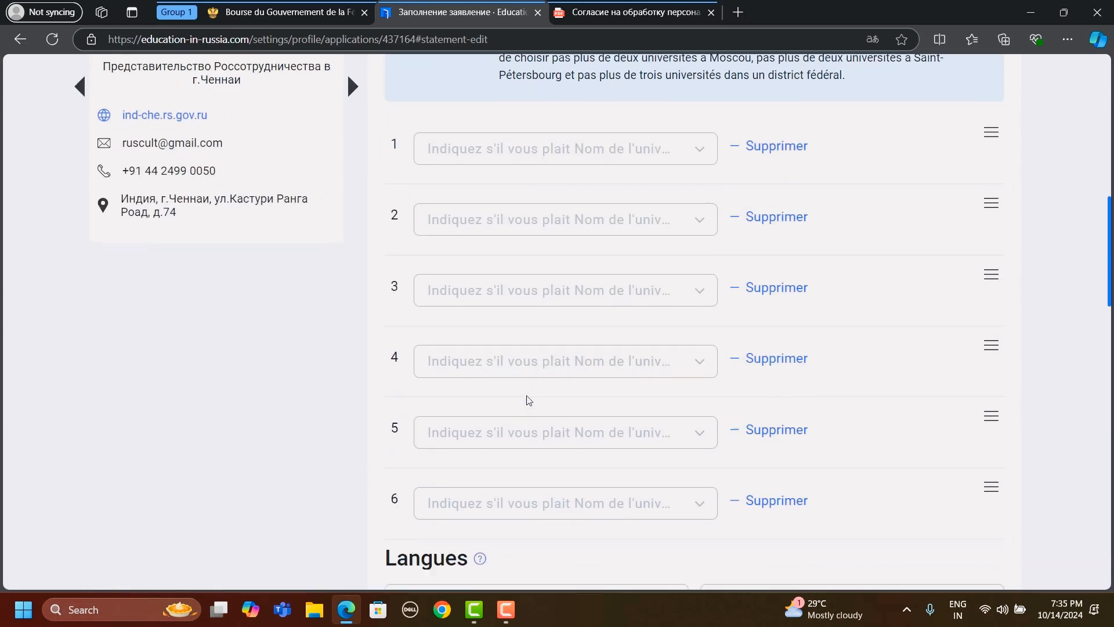
{"action": "scroll", "coordinate": [528, 400], "scroll_direction": "up", "scroll_amount": 2}
{"action": "scroll", "coordinate": [527, 400], "scroll_direction": "down", "scroll_amount": 1}
{"action": "scroll", "coordinate": [527, 400], "scroll_direction": "up", "scroll_amount": 5}
{"action": "scroll", "coordinate": [528, 399], "scroll_direction": "down", "scroll_amount": 9}
{"action": "scroll", "coordinate": [528, 400], "scroll_direction": "down", "scroll_amount": 9}
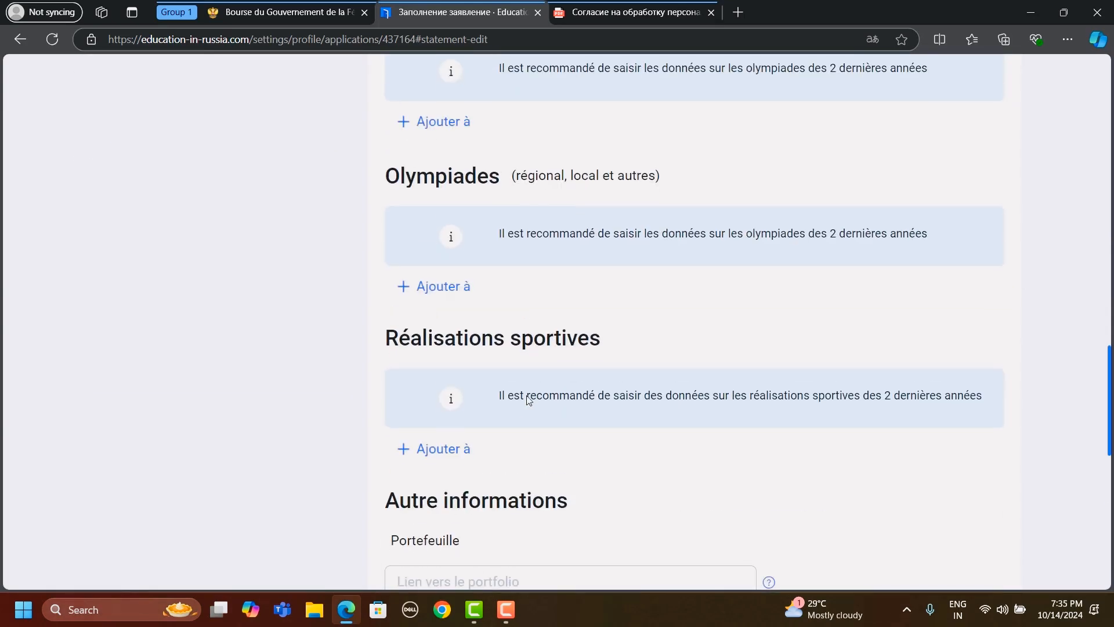
{"action": "scroll", "coordinate": [528, 399], "scroll_direction": "up", "scroll_amount": 20}
{"action": "scroll", "coordinate": [529, 399], "scroll_direction": "up", "scroll_amount": 6}
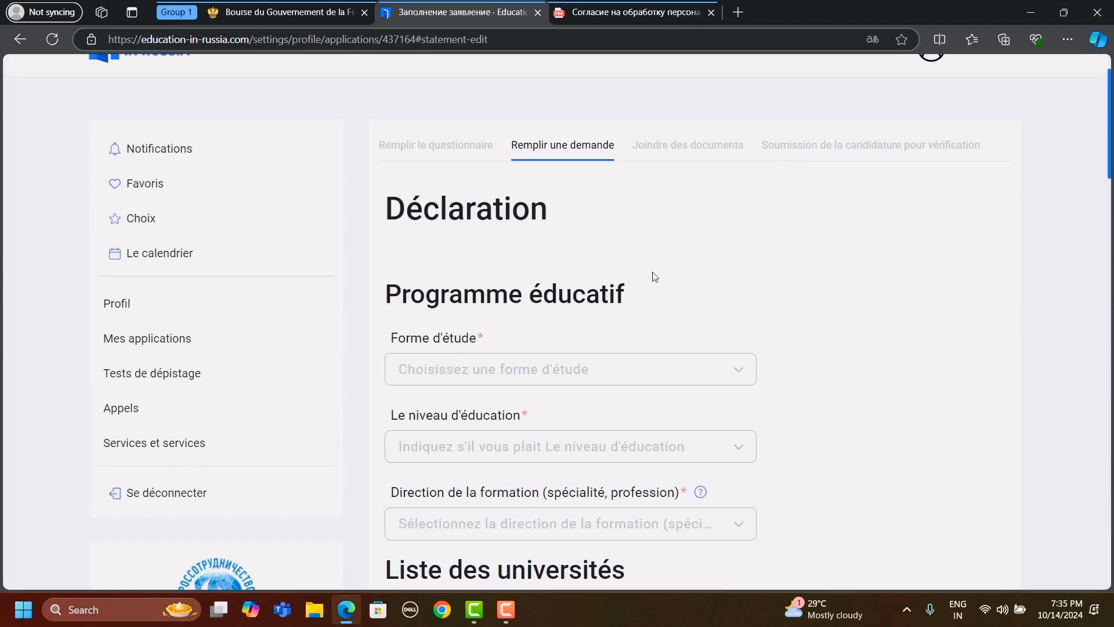
- Go to the Joindre des documents stage and review the file format limits and the personal data consent section
{"action": "left_click", "coordinate": [698, 138]}
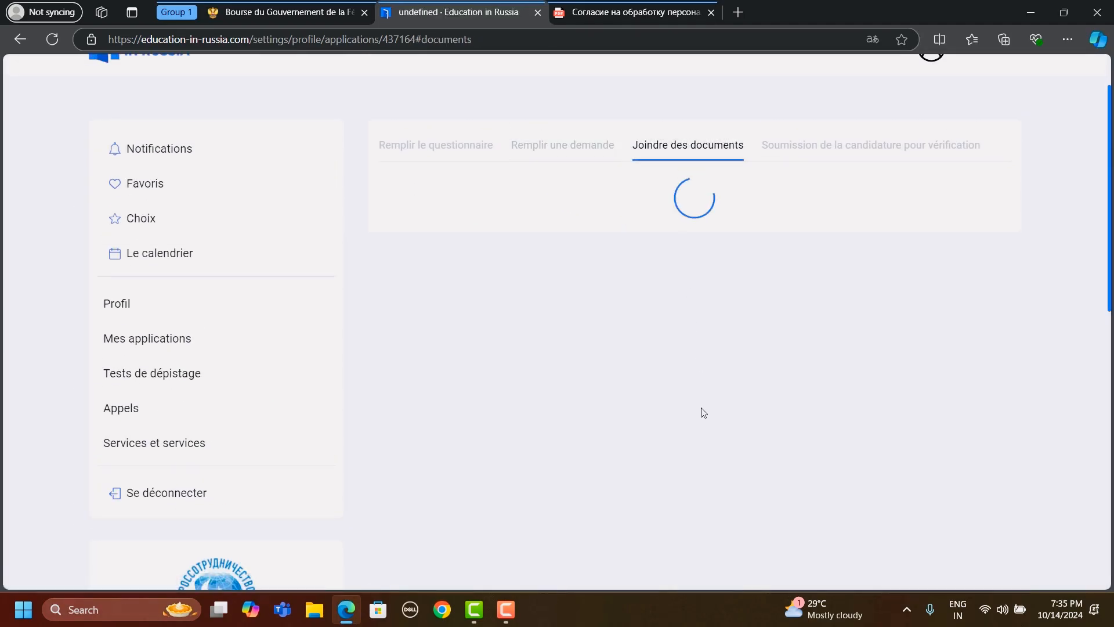
{"action": "scroll", "coordinate": [703, 412], "scroll_direction": "down", "scroll_amount": 12}
{"action": "scroll", "coordinate": [702, 410], "scroll_direction": "up", "scroll_amount": 14}
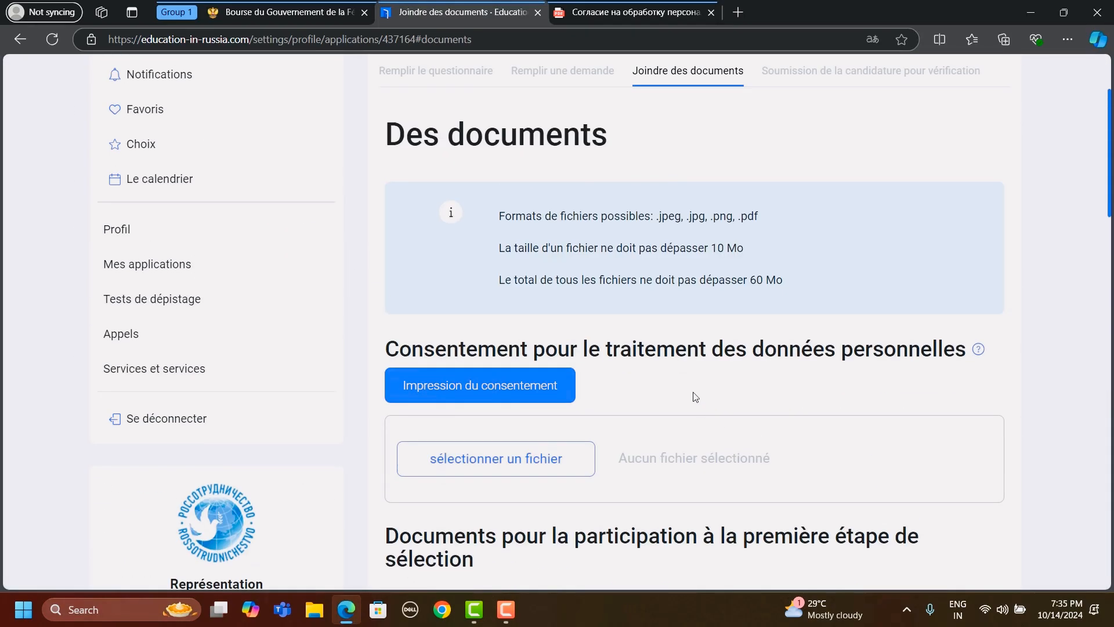
- Reopen the Déclaration for editing and check its language, preparatory department, Olympiades and Autre informations sections
{"action": "left_click", "coordinate": [577, 107]}
{"action": "scroll", "coordinate": [597, 573], "scroll_direction": "down", "scroll_amount": 3}
{"action": "scroll", "coordinate": [598, 573], "scroll_direction": "up", "scroll_amount": 2}
{"action": "left_click", "coordinate": [941, 112]}
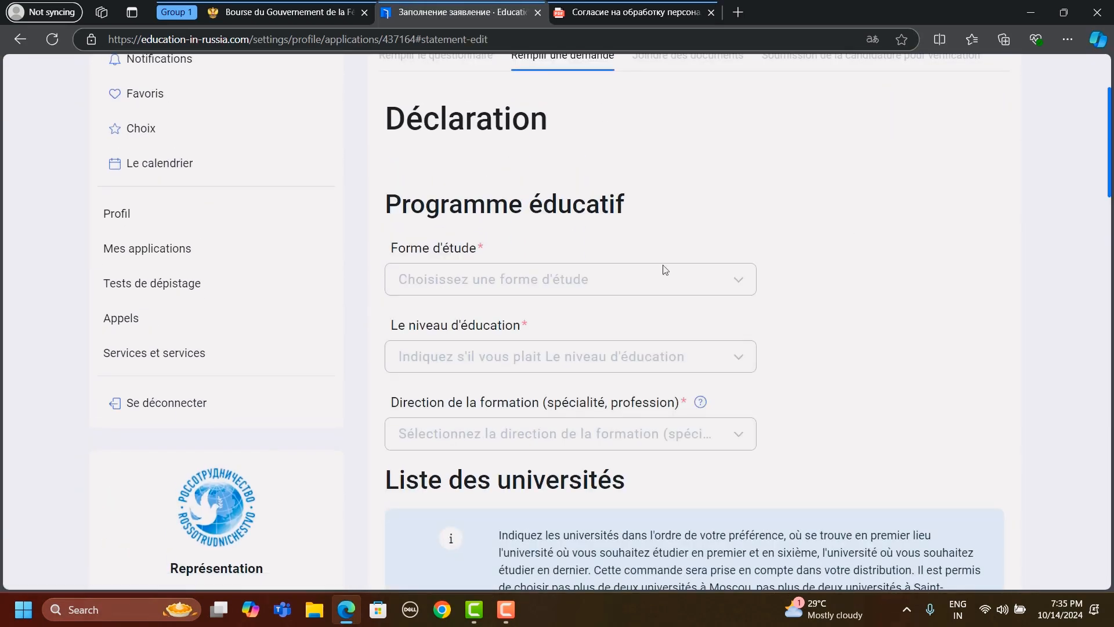
{"action": "scroll", "coordinate": [665, 270], "scroll_direction": "down", "scroll_amount": 5}
{"action": "scroll", "coordinate": [665, 270], "scroll_direction": "down", "scroll_amount": 11}
{"action": "scroll", "coordinate": [664, 273], "scroll_direction": "up", "scroll_amount": 1}
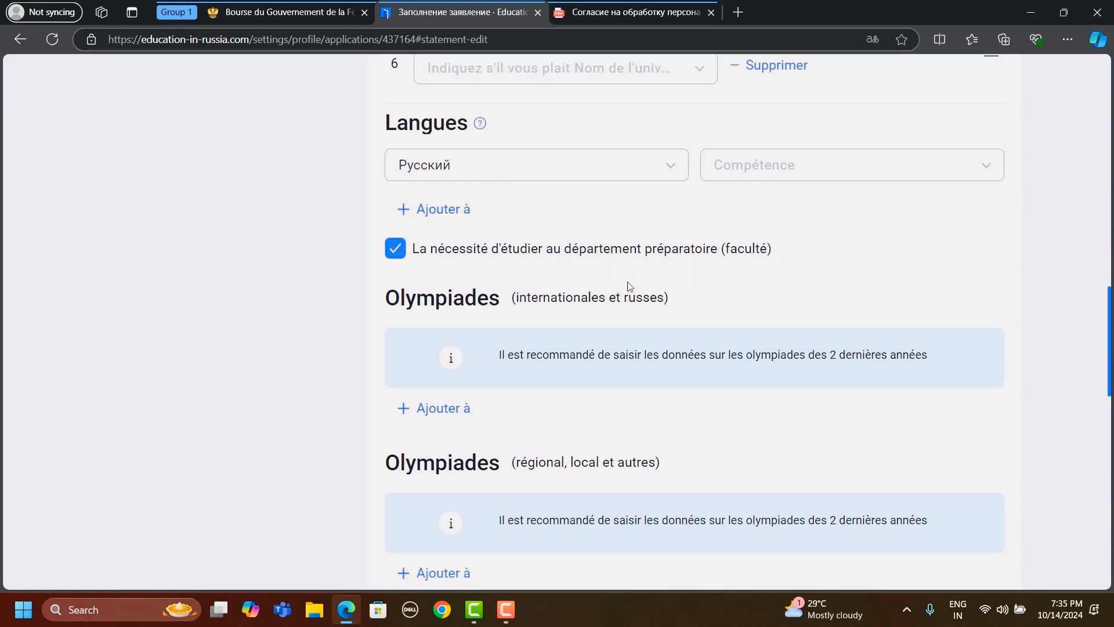
{"action": "scroll", "coordinate": [562, 259], "scroll_direction": "down", "scroll_amount": 11}
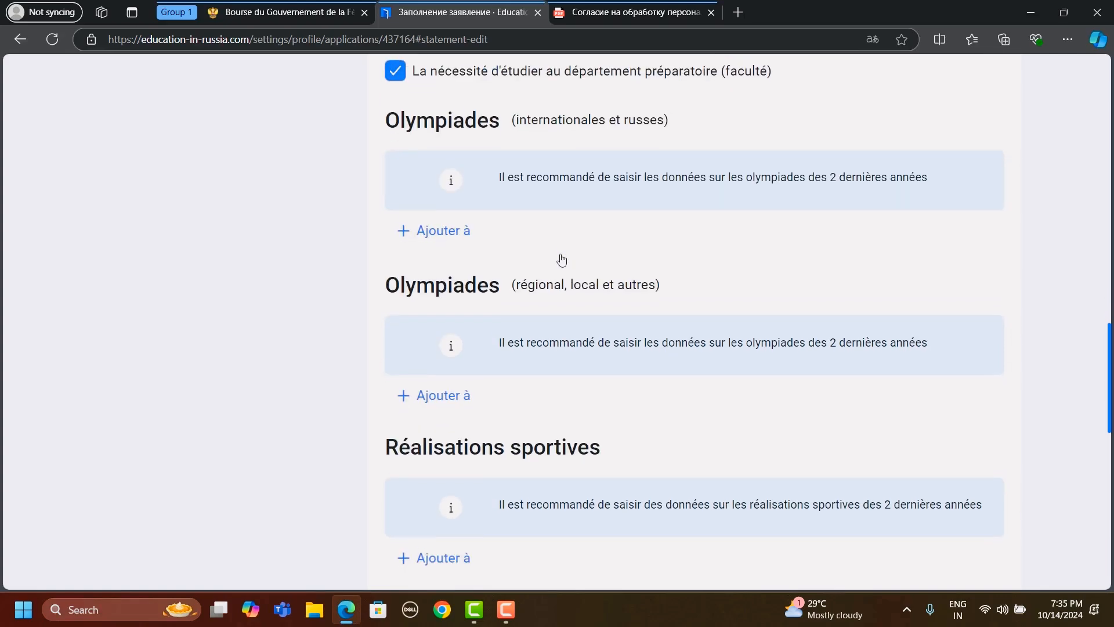
{"action": "scroll", "coordinate": [561, 259], "scroll_direction": "up", "scroll_amount": 15}
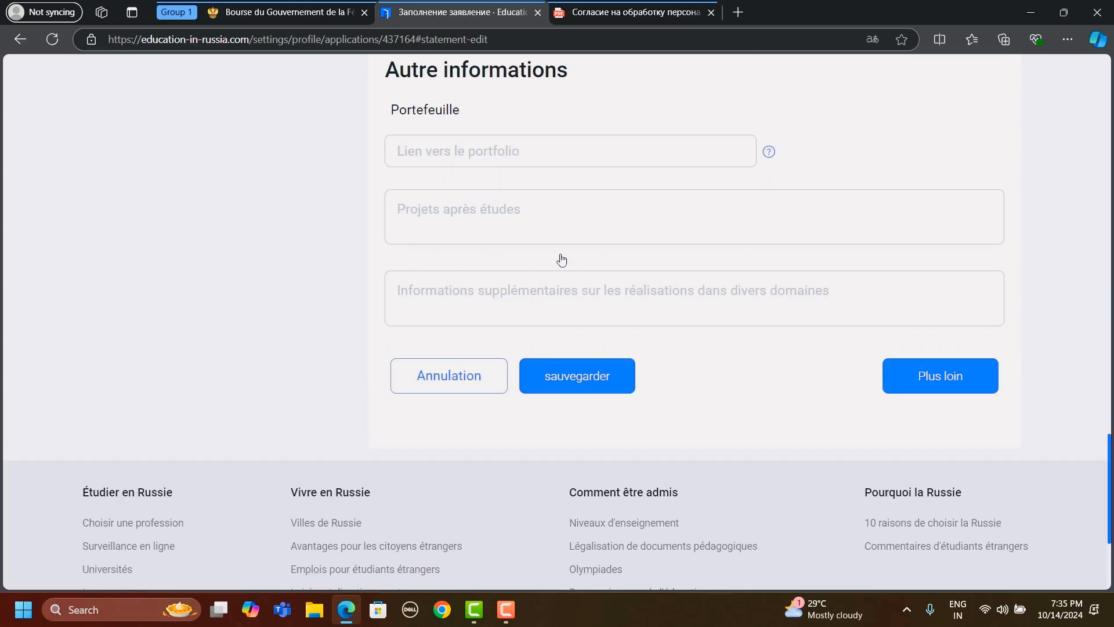
{"action": "scroll", "coordinate": [562, 259], "scroll_direction": "up", "scroll_amount": 10}
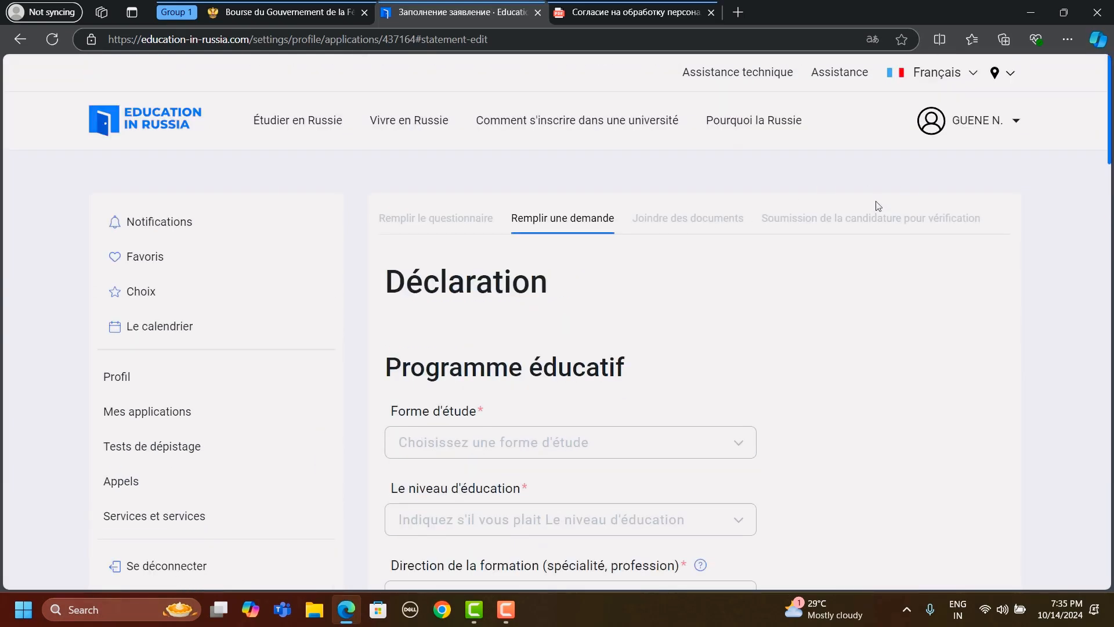
- Go to the Soumission de la candidature pour vérification stage and review the printing, signed-copy upload and sending options
{"action": "left_click", "coordinate": [868, 220]}
{"action": "scroll", "coordinate": [719, 328], "scroll_direction": "down", "scroll_amount": 5}
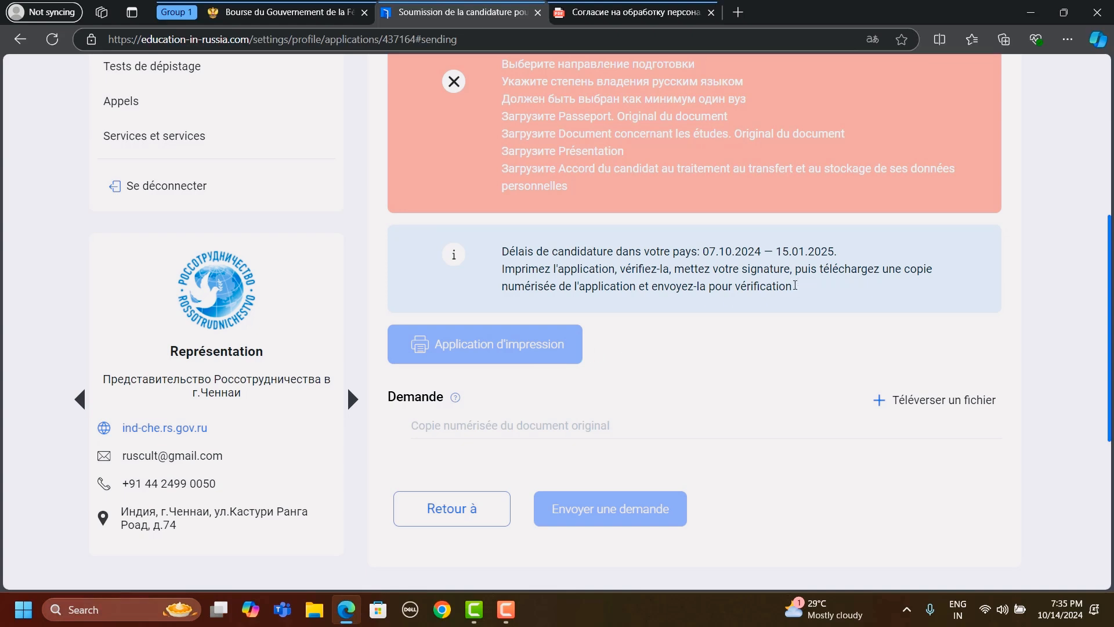
{"action": "left_click_drag", "start_coordinate": [799, 287], "coordinate": [842, 327]}
{"action": "scroll", "coordinate": [667, 406], "scroll_direction": "down", "scroll_amount": 2}
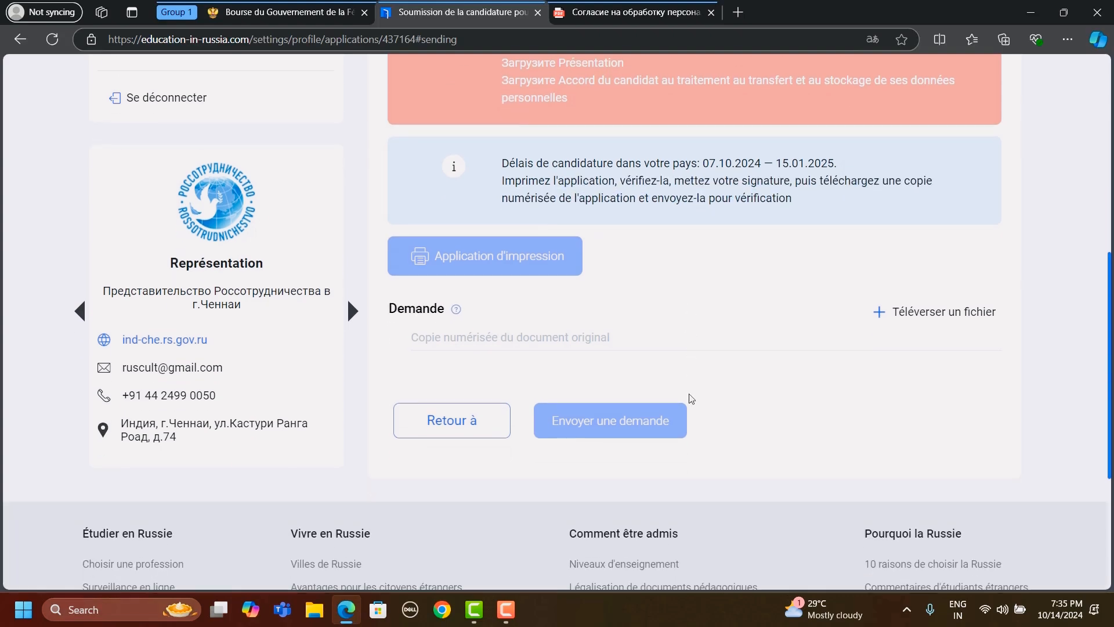
{"action": "scroll", "coordinate": [231, 301], "scroll_direction": "up", "scroll_amount": 6}
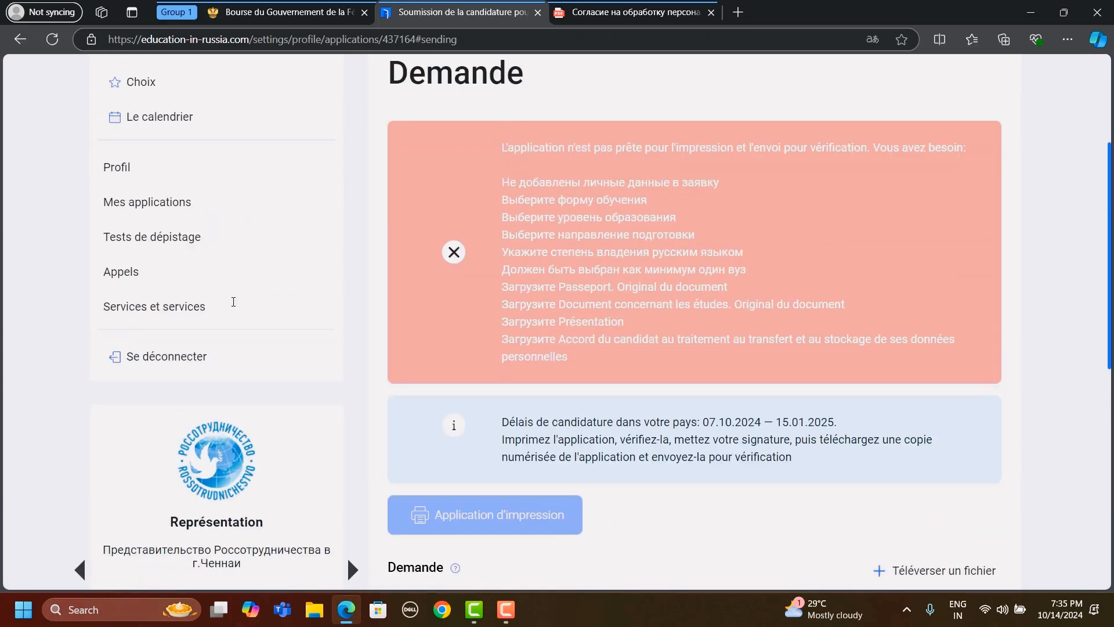
- Return to Mes applications and check the application's Brouillon status against the embassy page's instruction on changing it for review
{"action": "left_click", "coordinate": [152, 308]}
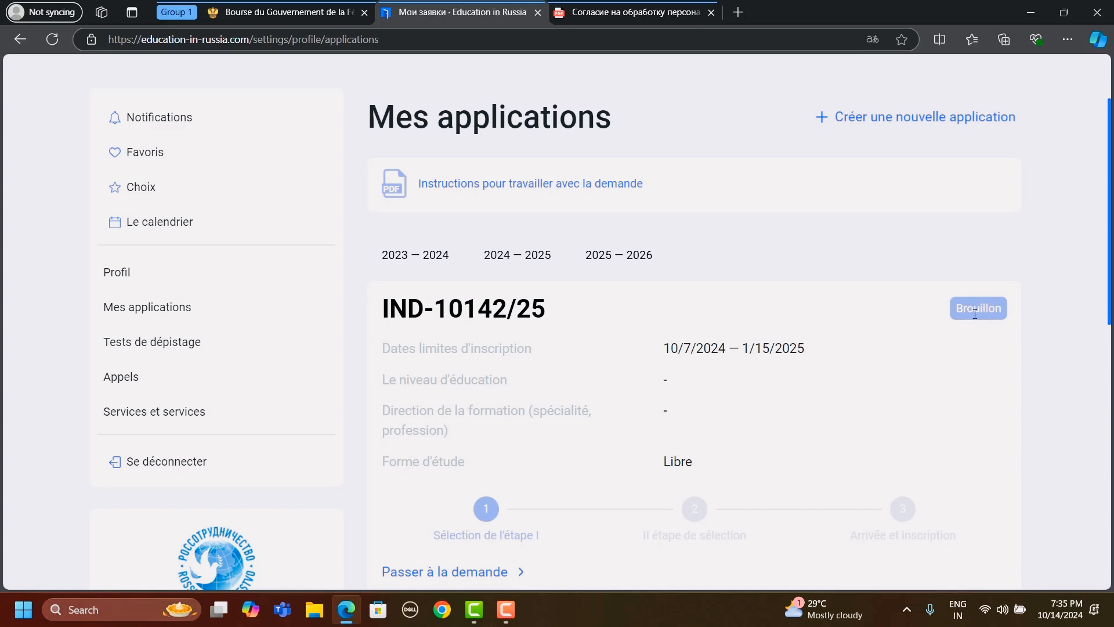
{"action": "left_click", "coordinate": [313, 23]}
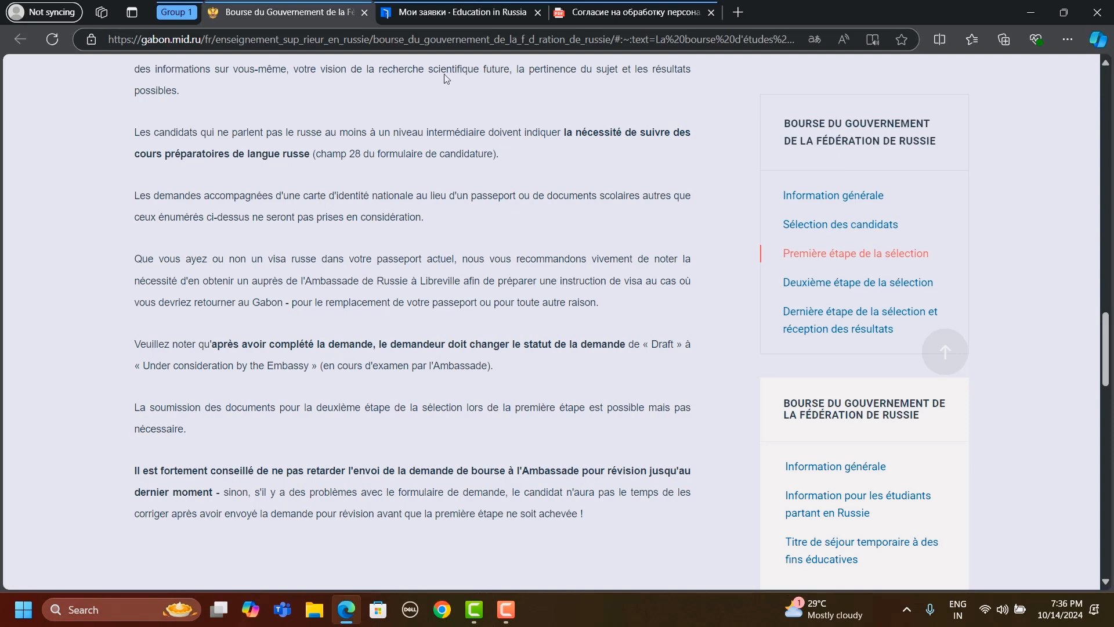
{"action": "left_click", "coordinate": [469, 16]}
{"action": "scroll", "coordinate": [963, 334], "scroll_direction": "down", "scroll_amount": 6}
{"action": "scroll", "coordinate": [964, 334], "scroll_direction": "up", "scroll_amount": 4}
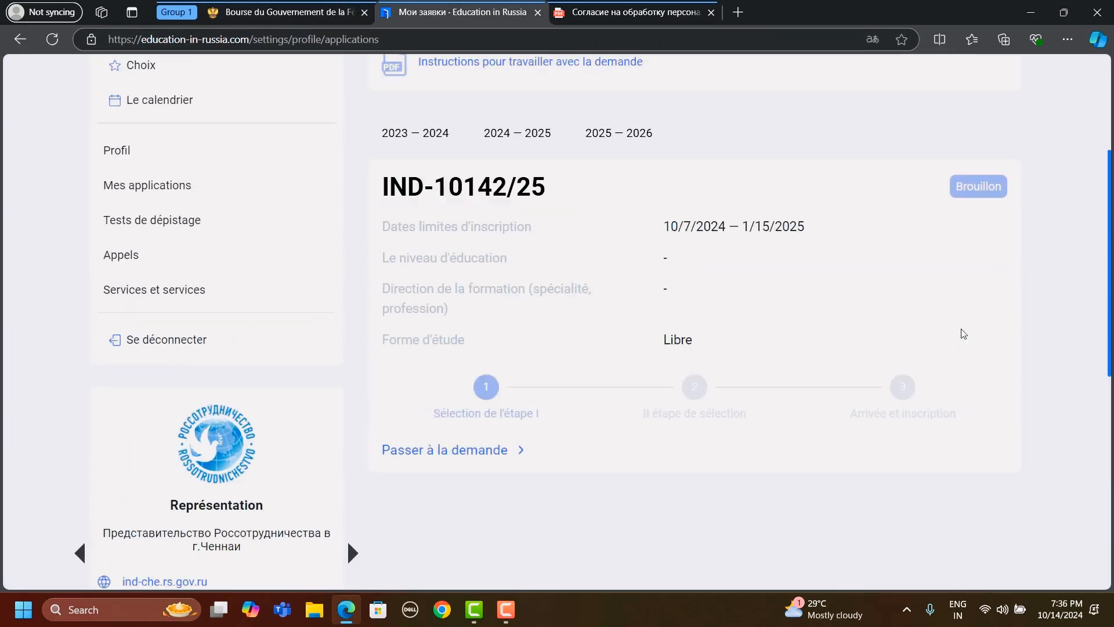
{"action": "scroll", "coordinate": [963, 334], "scroll_direction": "up", "scroll_amount": 5}
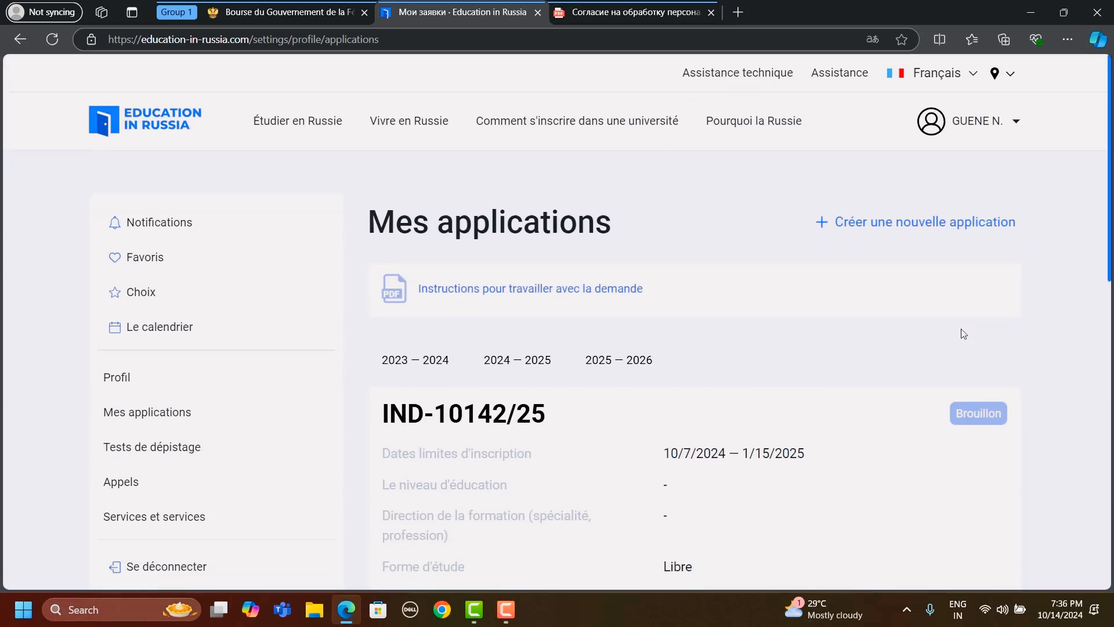
{"action": "scroll", "coordinate": [804, 415], "scroll_direction": "down", "scroll_amount": 5}
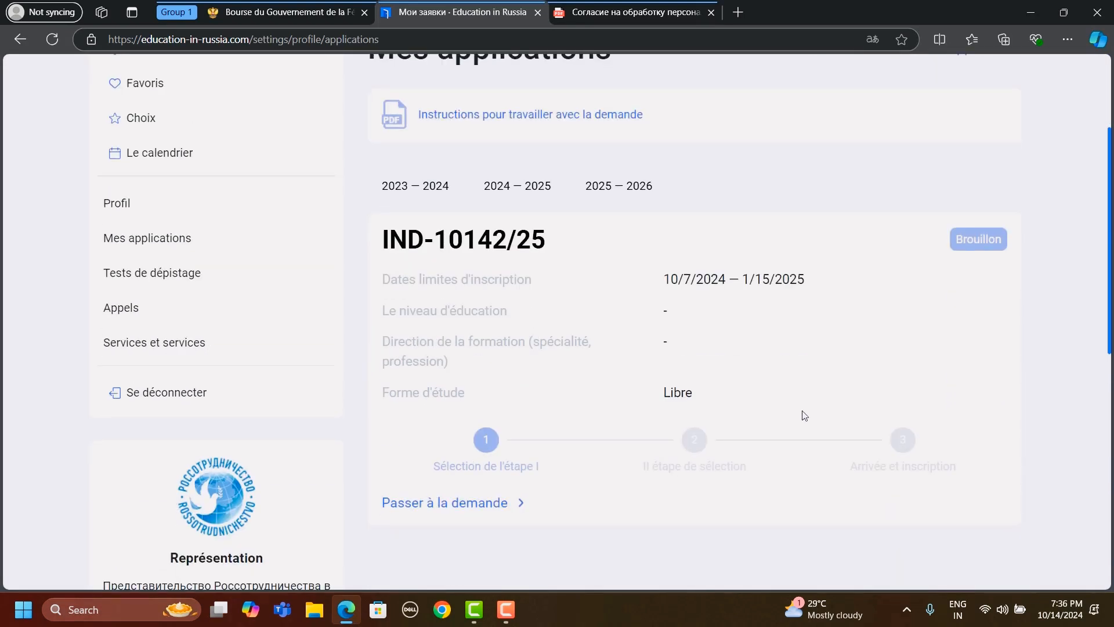
- Review the application card on Mes applications, including its registration deadlines, Brouillon status and three selection stages
{"action": "scroll", "coordinate": [804, 416], "scroll_direction": "up", "scroll_amount": 3}
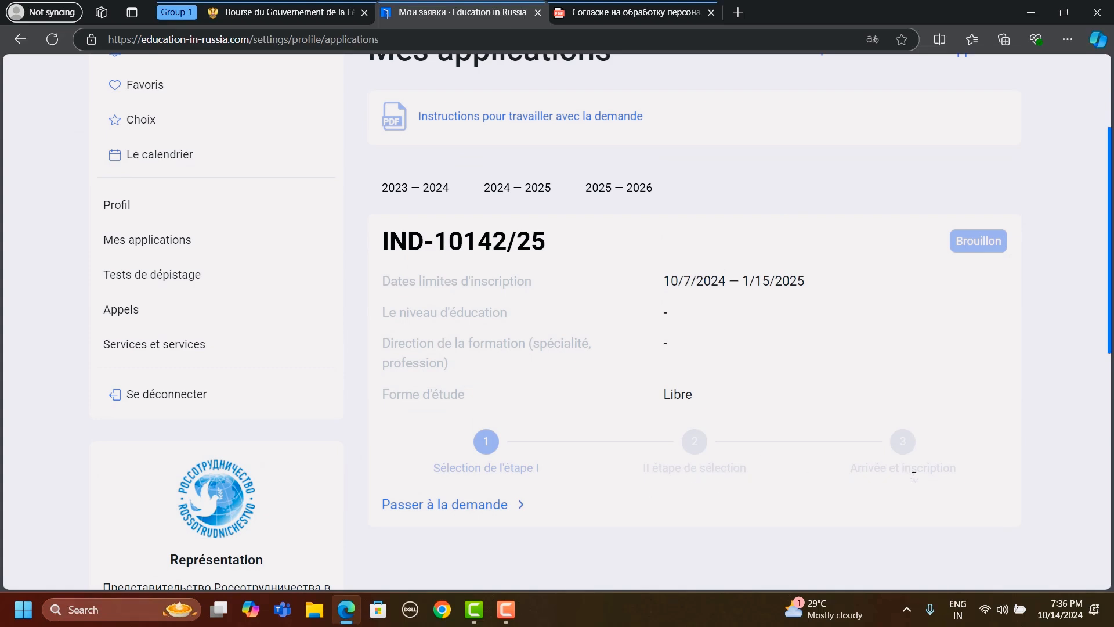
{"action": "scroll", "coordinate": [710, 399], "scroll_direction": "down", "scroll_amount": 2}
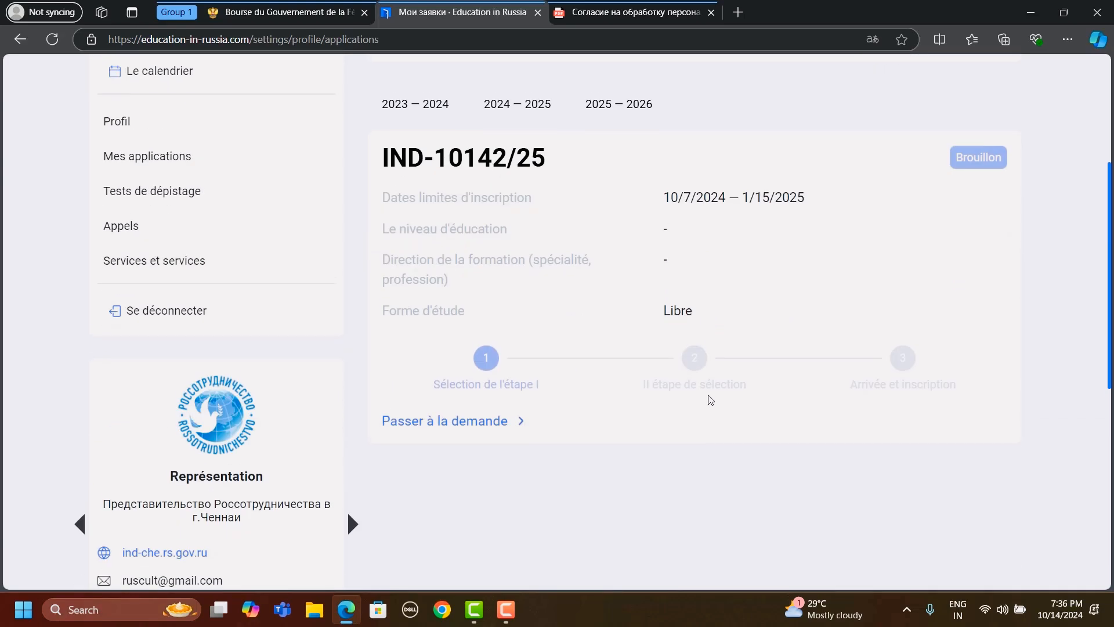
{"action": "scroll", "coordinate": [711, 399], "scroll_direction": "down", "scroll_amount": 3}
{"action": "scroll", "coordinate": [710, 399], "scroll_direction": "up", "scroll_amount": 3}
{"action": "scroll", "coordinate": [711, 399], "scroll_direction": "up", "scroll_amount": 4}
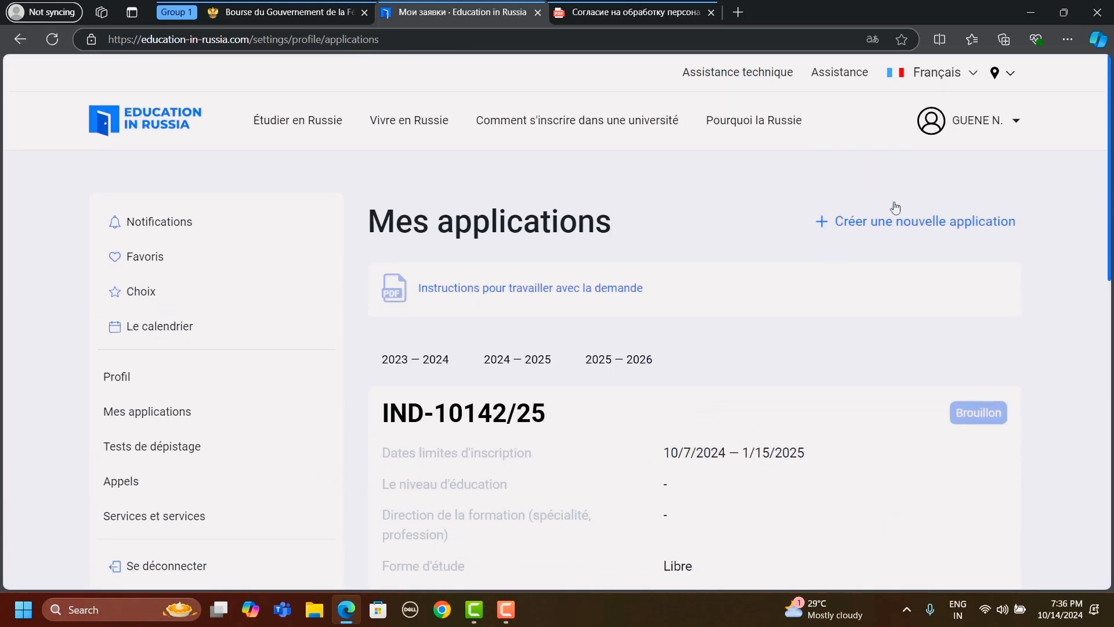
- Check the account's profile and application links, and look over Mes applications down to the Représentation contact details
{"action": "left_click", "coordinate": [1007, 123]}
{"action": "left_click", "coordinate": [1008, 123]}
{"action": "left_click", "coordinate": [1007, 123]}
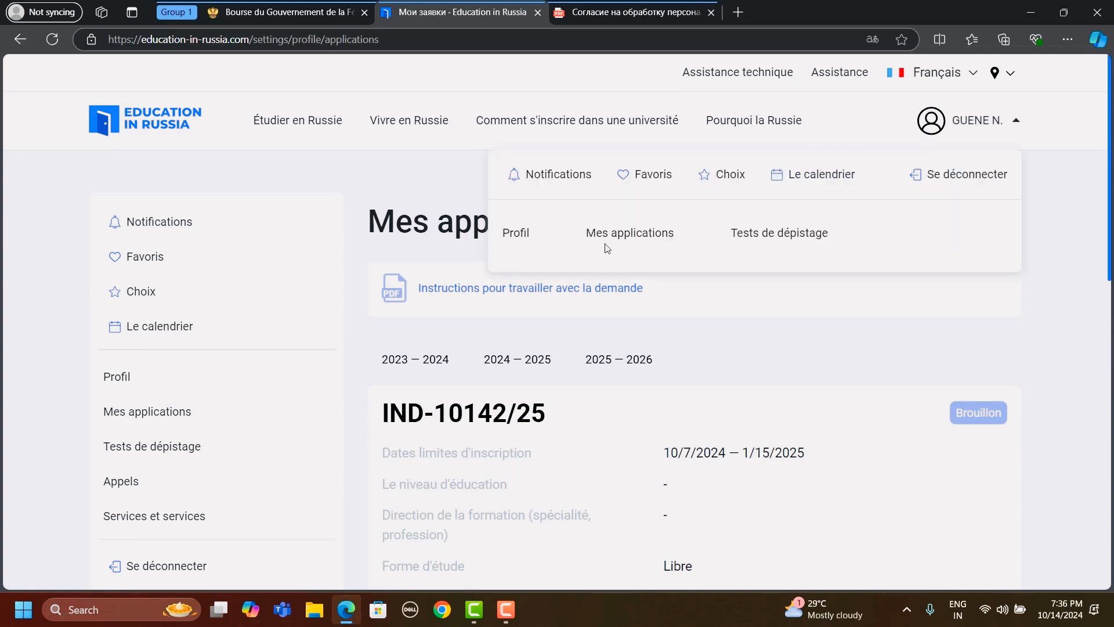
{"action": "left_click", "coordinate": [736, 325]}
{"action": "scroll", "coordinate": [736, 325], "scroll_direction": "down", "scroll_amount": 6}
{"action": "scroll", "coordinate": [736, 326], "scroll_direction": "down", "scroll_amount": 5}
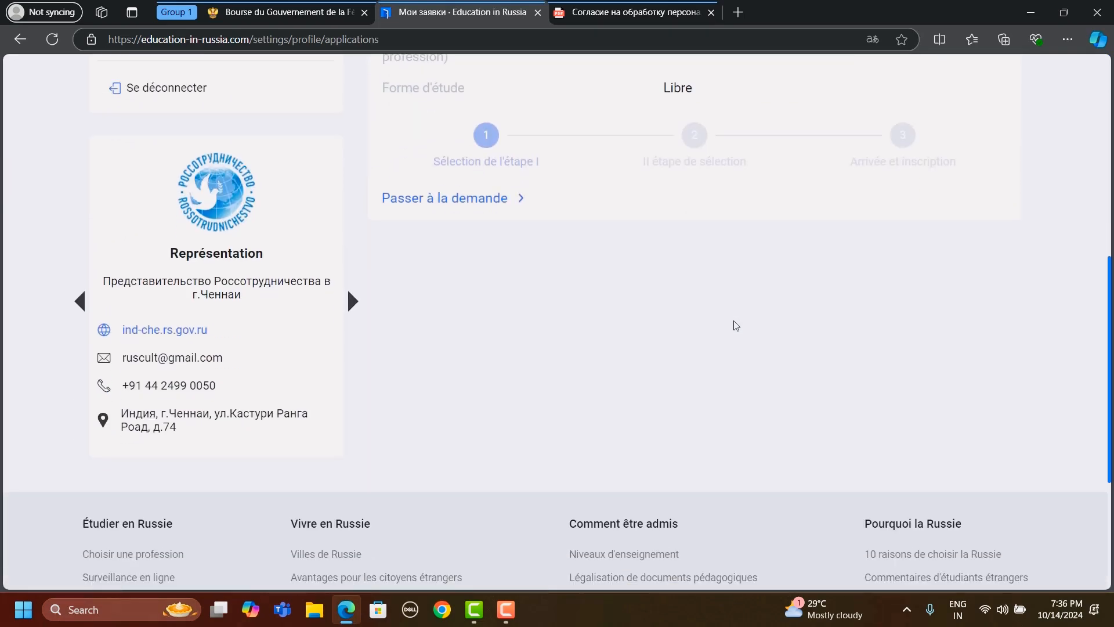
{"action": "scroll", "coordinate": [736, 326], "scroll_direction": "down", "scroll_amount": 1}
{"action": "scroll", "coordinate": [736, 326], "scroll_direction": "up", "scroll_amount": 10}
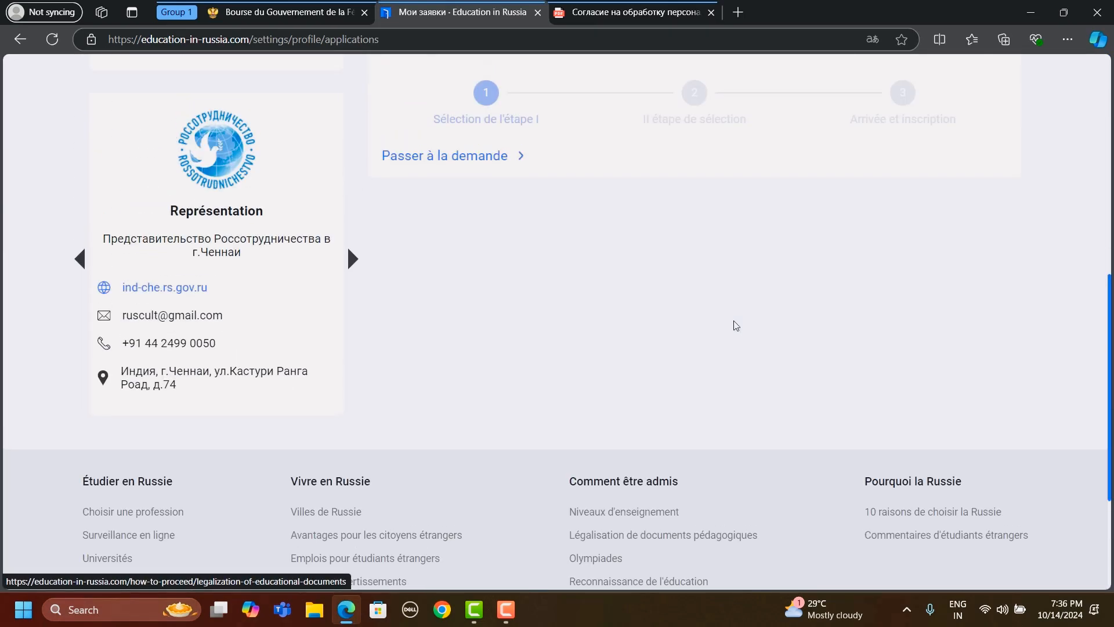
{"action": "scroll", "coordinate": [736, 326], "scroll_direction": "up", "scroll_amount": 2}
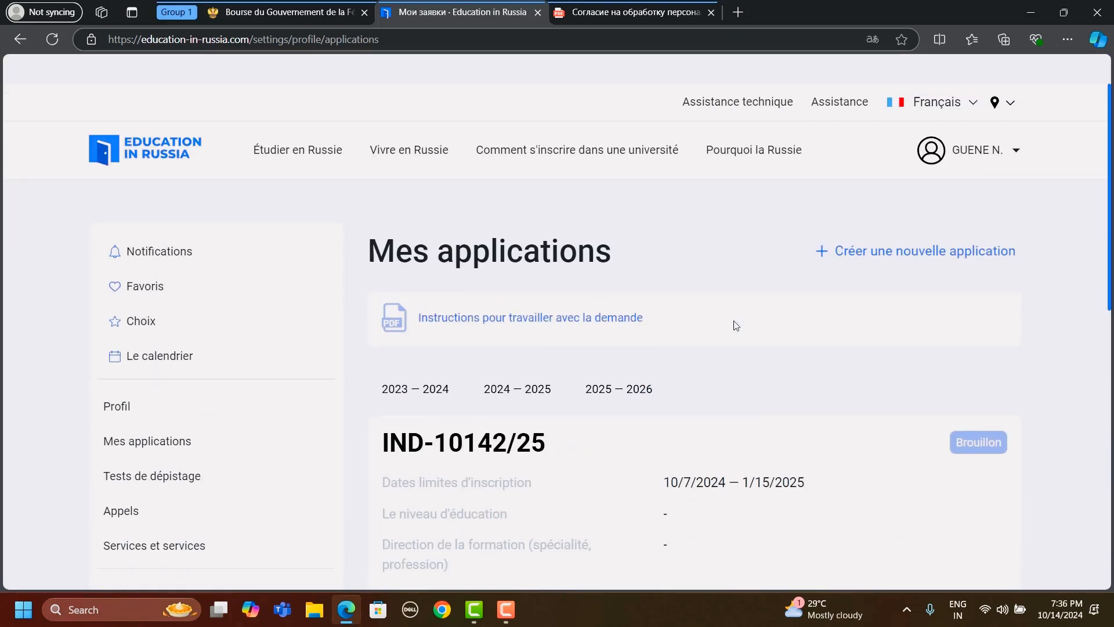
{"action": "scroll", "coordinate": [734, 322], "scroll_direction": "down", "scroll_amount": 2}
{"action": "scroll", "coordinate": [731, 319], "scroll_direction": "up", "scroll_amount": 2}
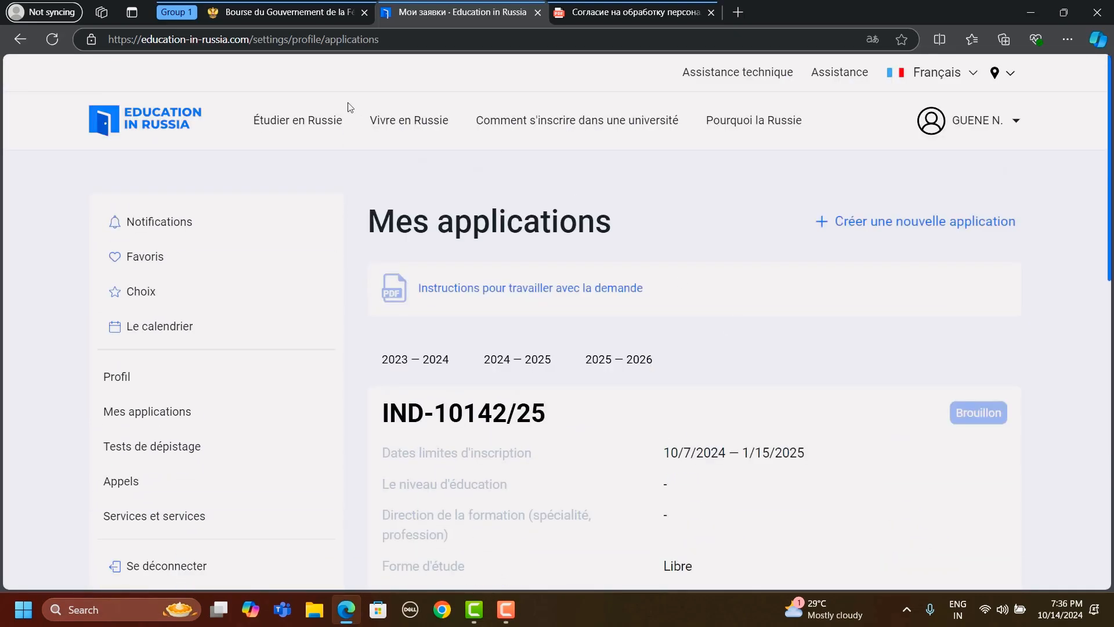
- Switch to the embassy's scholarship page and review its instructions on changing the application status and not delaying submission
{"action": "left_click", "coordinate": [270, 8]}
{"action": "scroll", "coordinate": [475, 274], "scroll_direction": "up", "scroll_amount": 10}
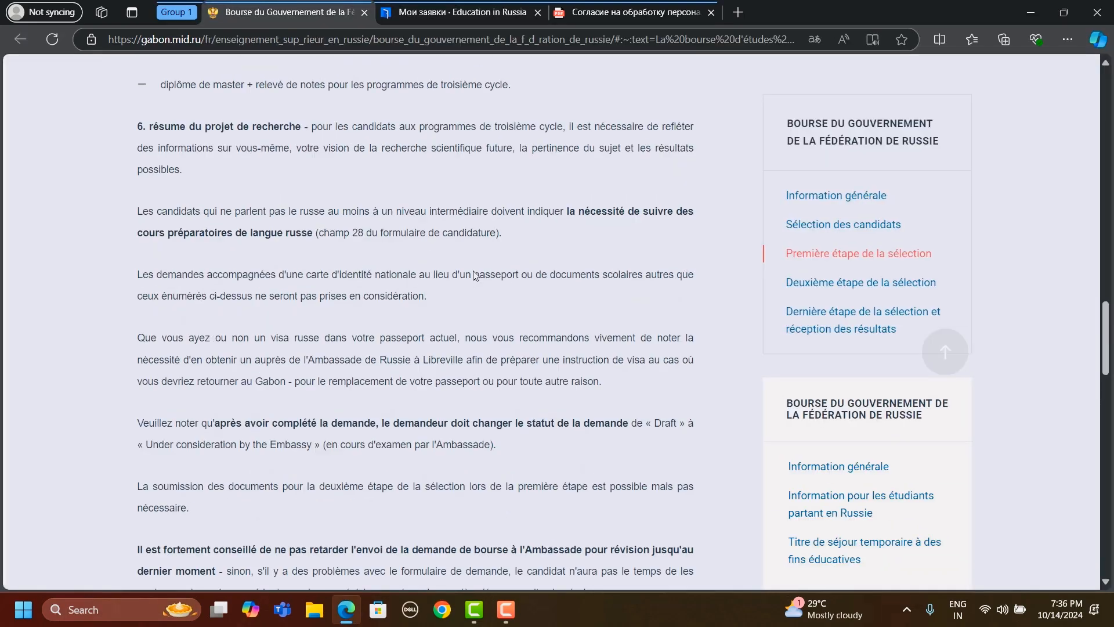
{"action": "scroll", "coordinate": [476, 275], "scroll_direction": "up", "scroll_amount": 3}
{"action": "left_click", "coordinate": [513, 239]}
{"action": "scroll", "coordinate": [513, 239], "scroll_direction": "down", "scroll_amount": 6}
{"action": "scroll", "coordinate": [513, 238], "scroll_direction": "down", "scroll_amount": 20}
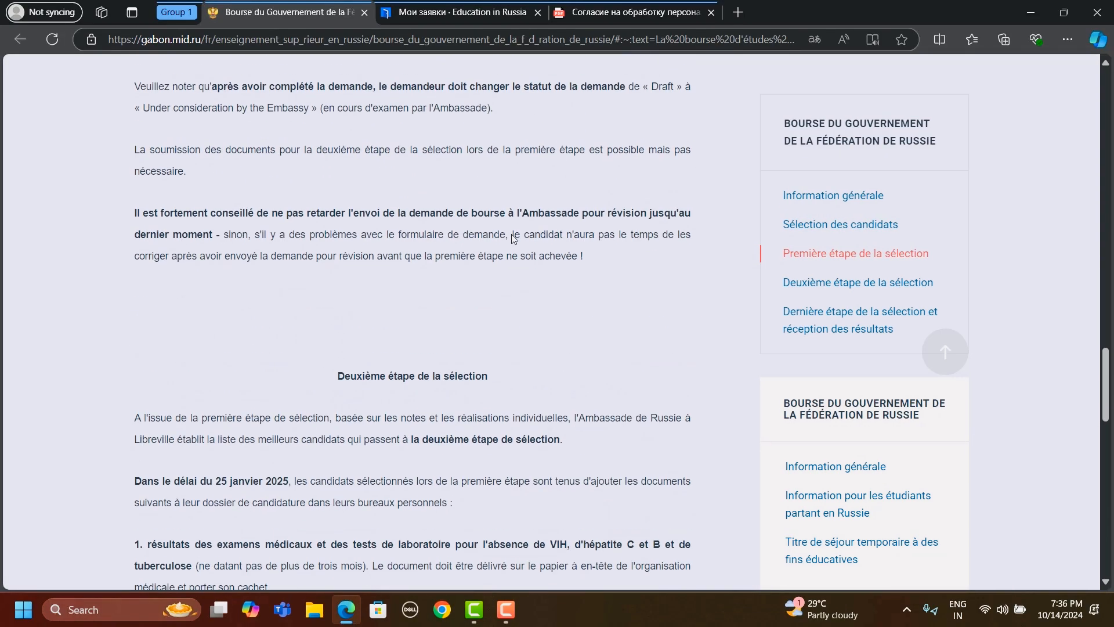
{"action": "scroll", "coordinate": [513, 238], "scroll_direction": "up", "scroll_amount": 20}
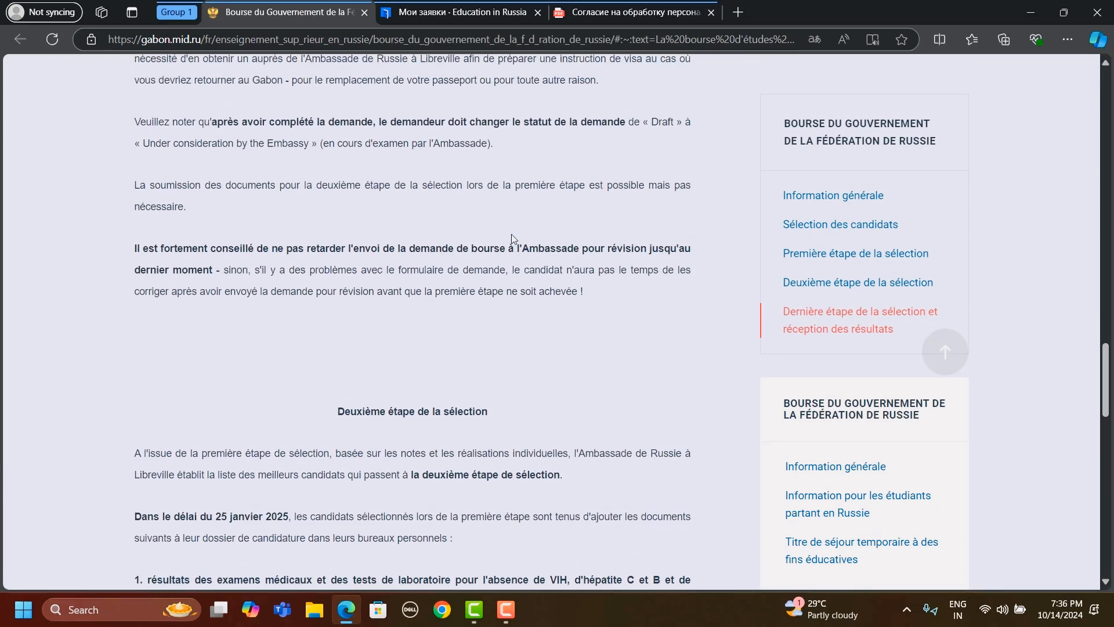
{"action": "scroll", "coordinate": [512, 238], "scroll_direction": "up", "scroll_amount": 5}
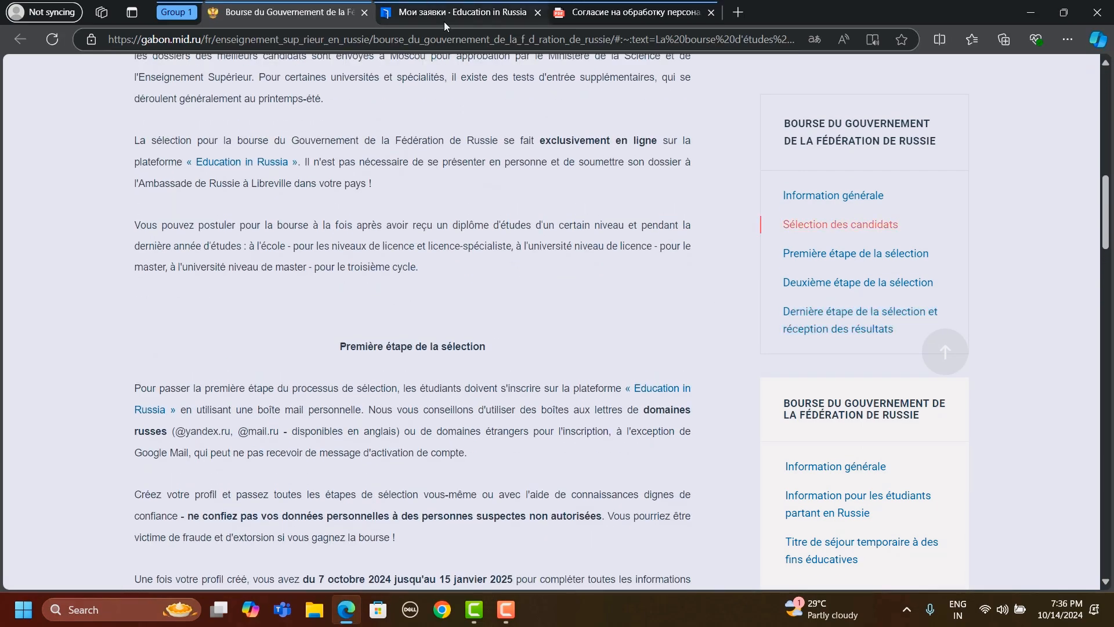
- Glance at Mes applications, return to the embassy page and highlight the application period from 7 octobre 2024 to 15 janvier 2025
{"action": "left_click", "coordinate": [444, 13]}
{"action": "scroll", "coordinate": [535, 392], "scroll_direction": "down", "scroll_amount": 5}
{"action": "scroll", "coordinate": [535, 393], "scroll_direction": "up", "scroll_amount": 6}
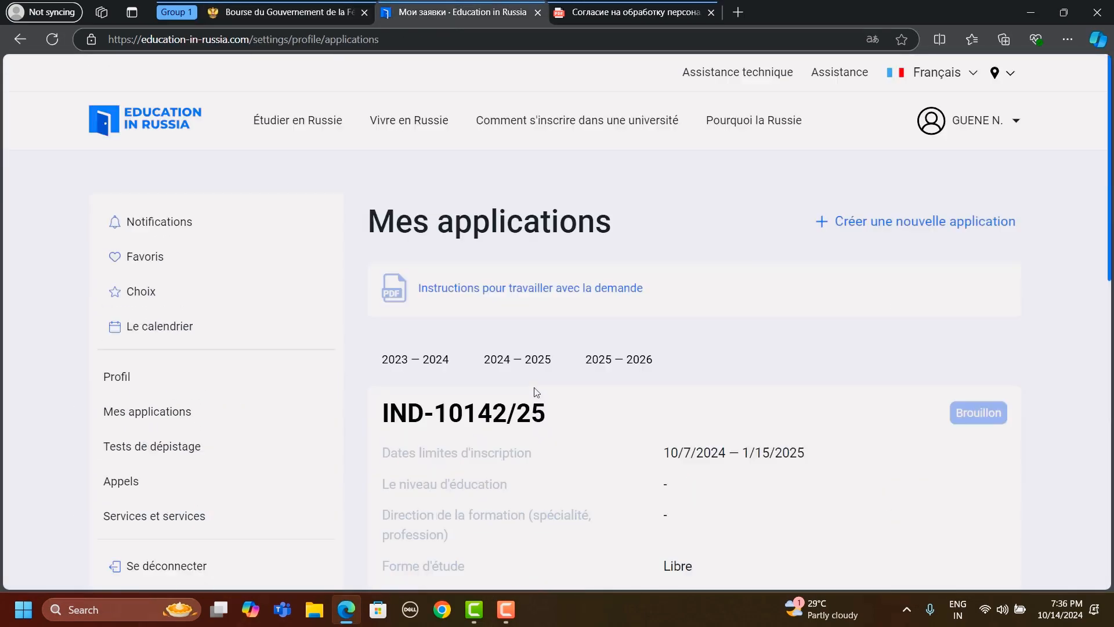
{"action": "left_click", "coordinate": [308, 12]}
{"action": "scroll", "coordinate": [605, 242], "scroll_direction": "up", "scroll_amount": 15}
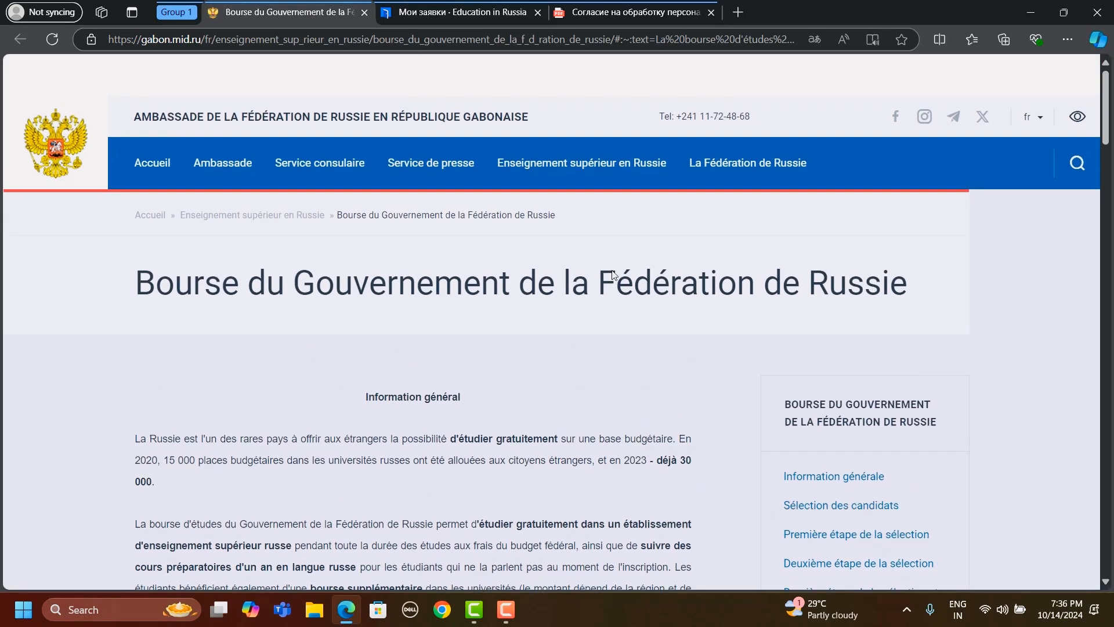
{"action": "scroll", "coordinate": [525, 435], "scroll_direction": "down", "scroll_amount": 15}
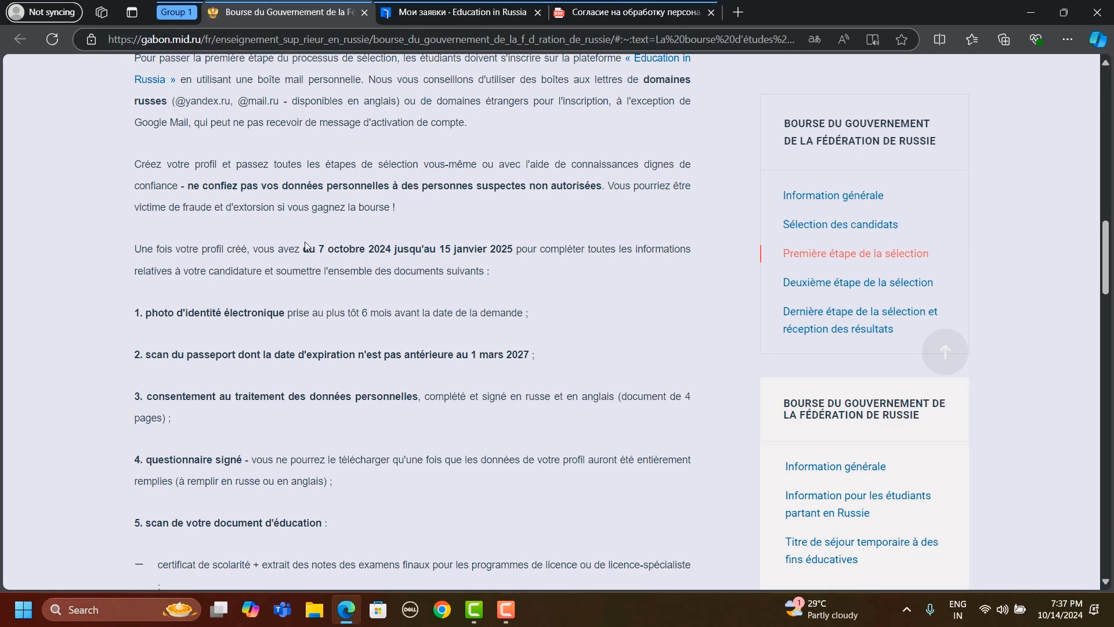
{"action": "left_click_drag", "start_coordinate": [304, 246], "coordinate": [515, 248]}
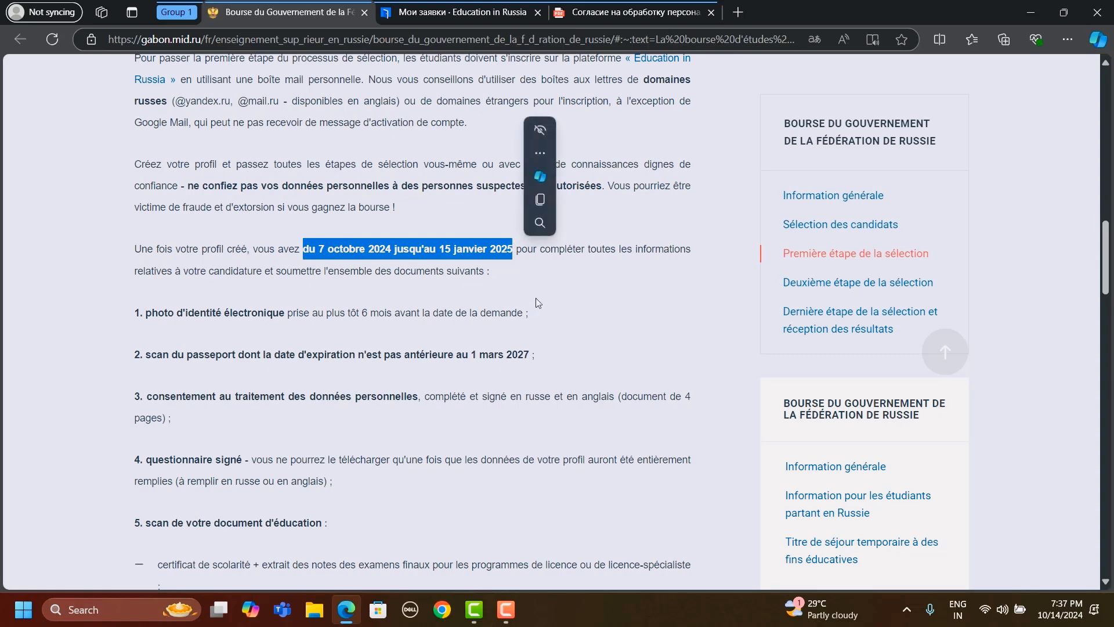
{"action": "left_click", "coordinate": [567, 351]}
- Highlight the 1 mars 2027 passport expiry requirement and read on to the documents required for the second selection stage
{"action": "scroll", "coordinate": [551, 363], "scroll_direction": "down", "scroll_amount": 1}
{"action": "scroll", "coordinate": [551, 363], "scroll_direction": "down", "scroll_amount": 1}
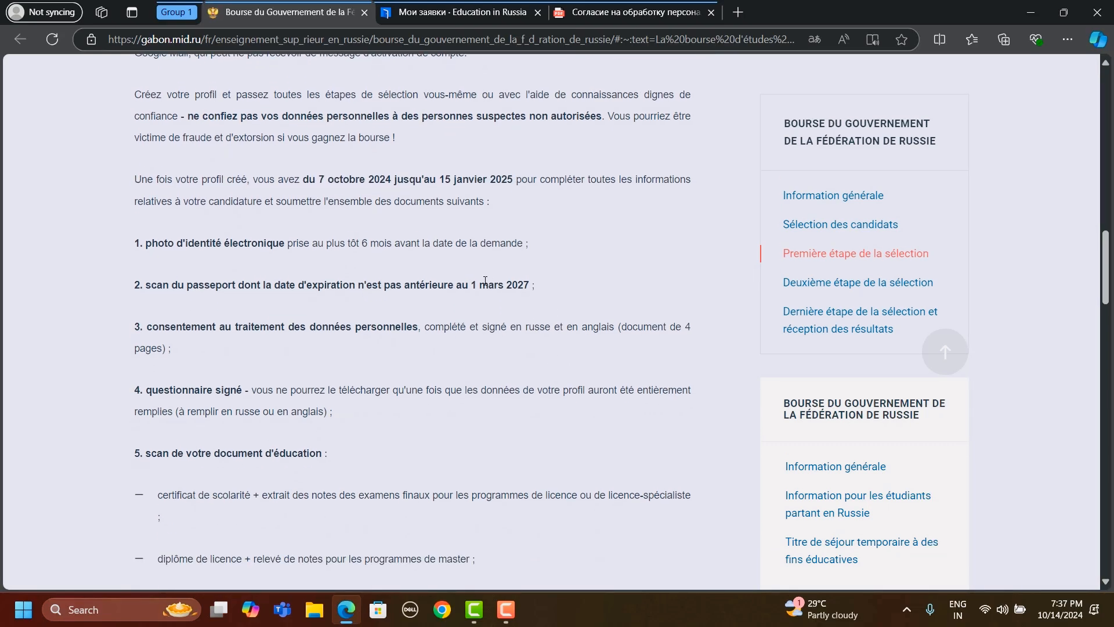
{"action": "left_click_drag", "start_coordinate": [422, 284], "coordinate": [533, 285]}
{"action": "left_click", "coordinate": [545, 297]}
{"action": "scroll", "coordinate": [545, 298], "scroll_direction": "down", "scroll_amount": 18}
{"action": "scroll", "coordinate": [545, 298], "scroll_direction": "down", "scroll_amount": 3}
{"action": "scroll", "coordinate": [545, 298], "scroll_direction": "down", "scroll_amount": 1}
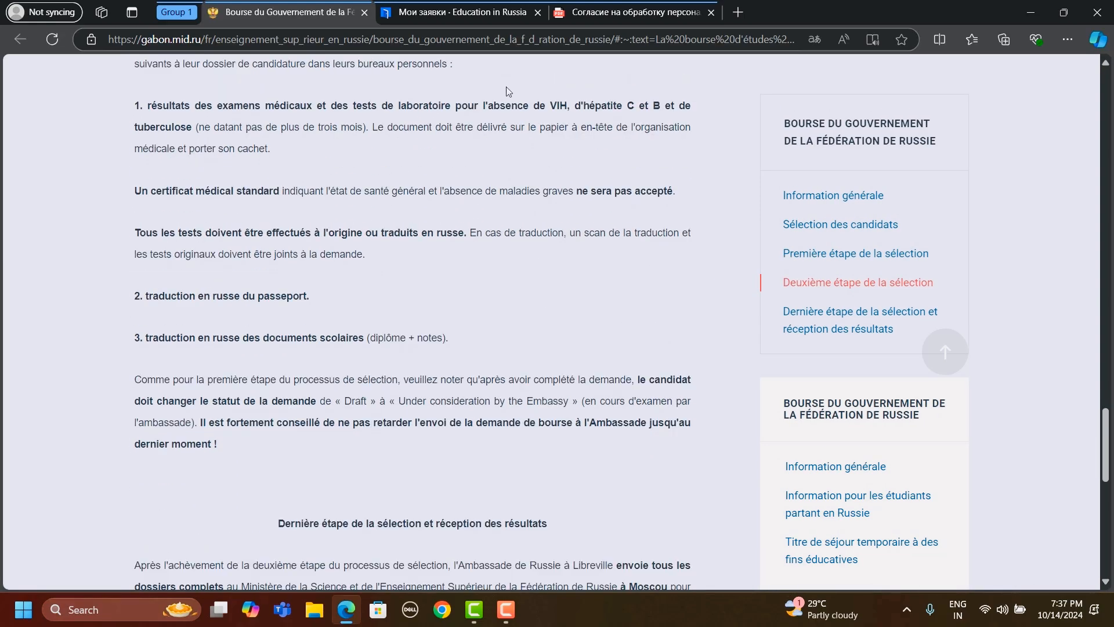
- Return to Mes applications and look over the draft application's details and the Représentation contact block
{"action": "left_click", "coordinate": [486, 16]}
{"action": "scroll", "coordinate": [772, 583], "scroll_direction": "down", "scroll_amount": 11}
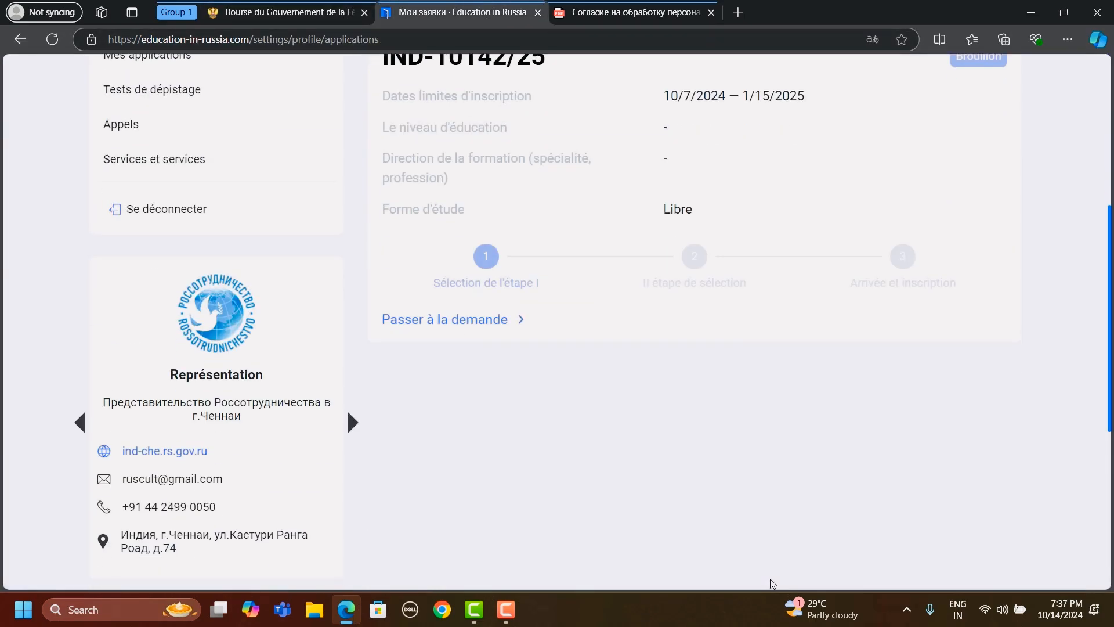
{"action": "scroll", "coordinate": [517, 256], "scroll_direction": "up", "scroll_amount": 9}
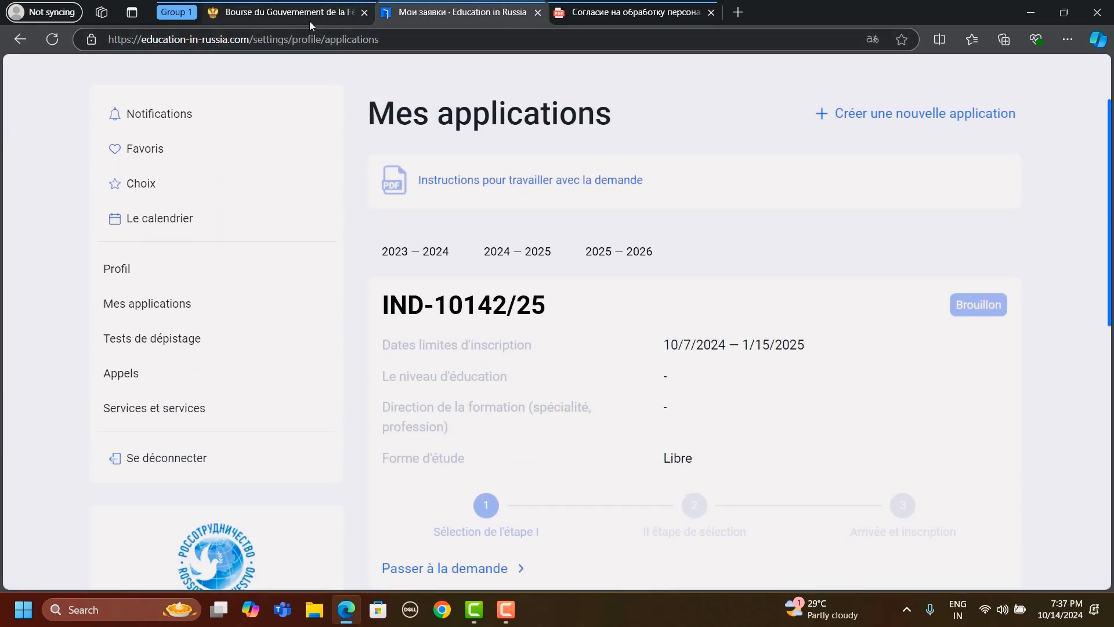
{"action": "scroll", "coordinate": [592, 401], "scroll_direction": "up", "scroll_amount": 1}
{"action": "scroll", "coordinate": [592, 401], "scroll_direction": "down", "scroll_amount": 1}
{"action": "scroll", "coordinate": [591, 405], "scroll_direction": "up", "scroll_amount": 2}
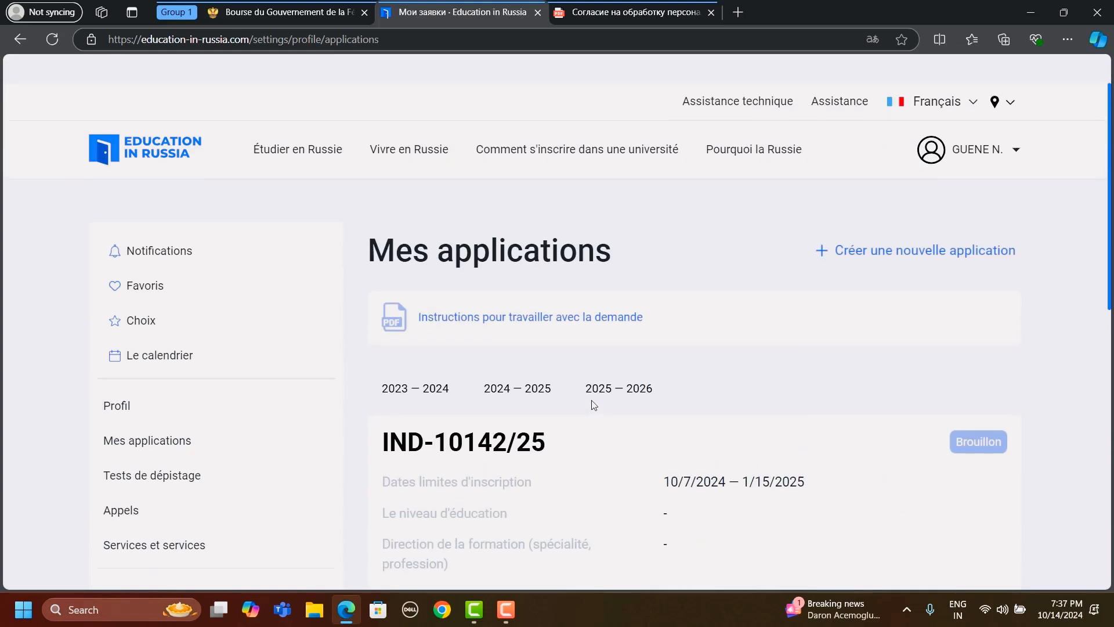
- Go back to the embassy page and review the Deuxième étape requirements and the Dernière étape de la sélection section
{"action": "left_click", "coordinate": [225, 11]}
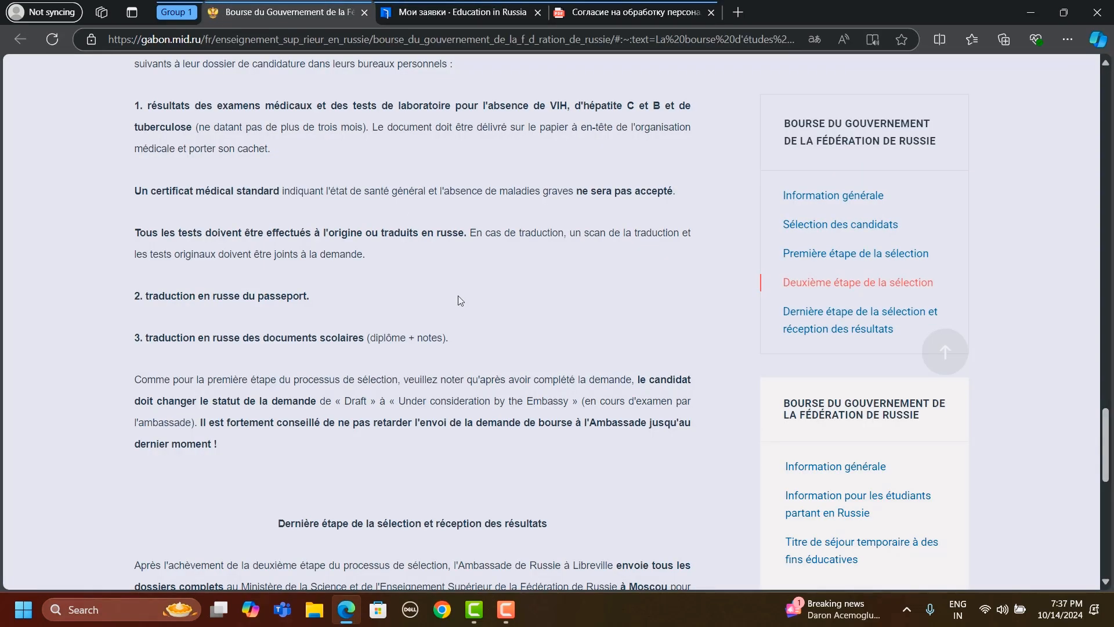
{"action": "scroll", "coordinate": [538, 260], "scroll_direction": "down", "scroll_amount": 3}
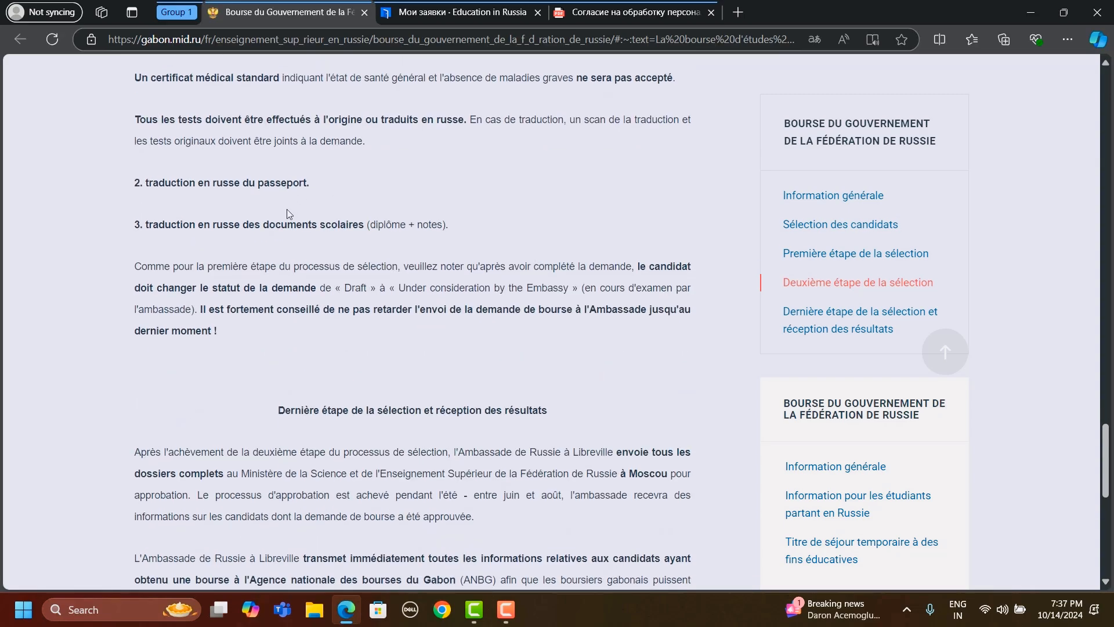
{"action": "scroll", "coordinate": [369, 183], "scroll_direction": "up", "scroll_amount": 1}
{"action": "scroll", "coordinate": [372, 184], "scroll_direction": "up", "scroll_amount": 2}
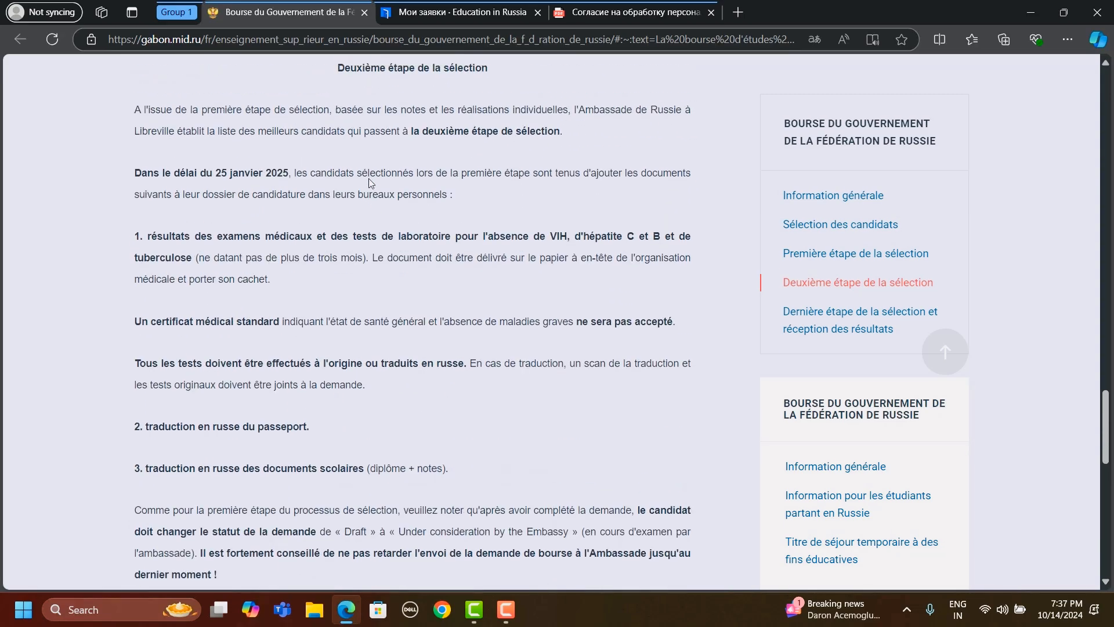
{"action": "scroll", "coordinate": [370, 184], "scroll_direction": "down", "scroll_amount": 8}
{"action": "scroll", "coordinate": [369, 182], "scroll_direction": "up", "scroll_amount": 10}
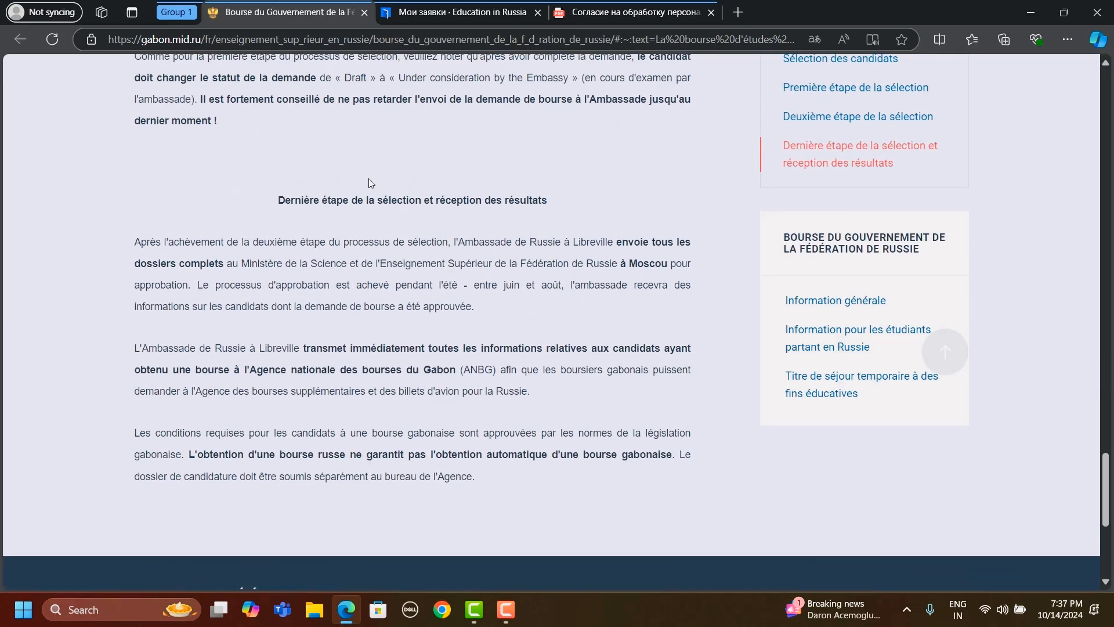
{"action": "scroll", "coordinate": [370, 183], "scroll_direction": "up", "scroll_amount": 5}
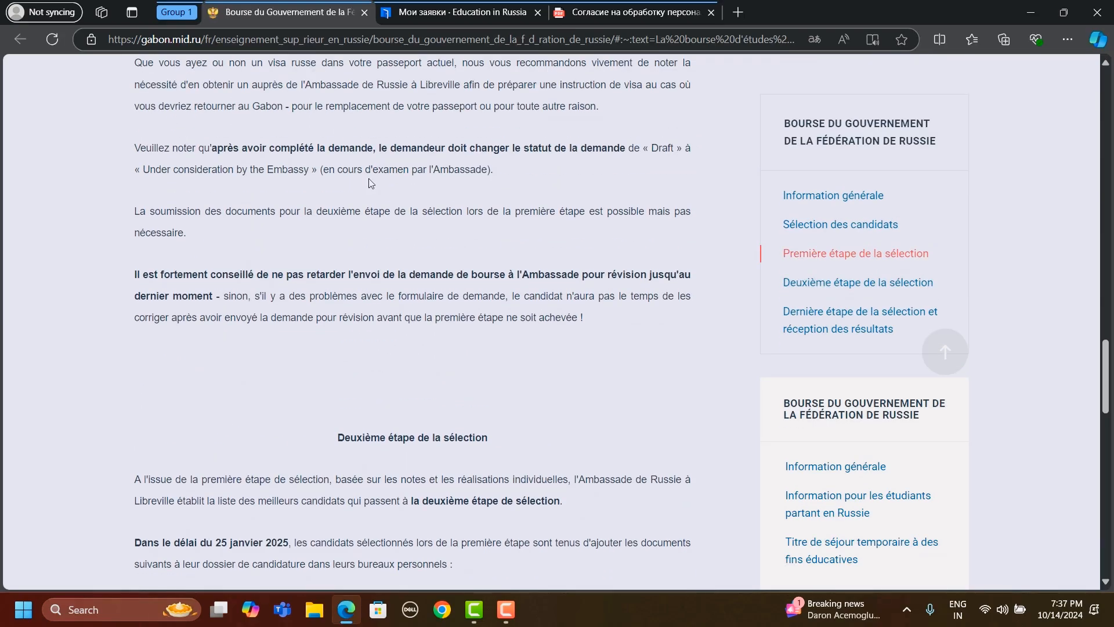
{"action": "scroll", "coordinate": [371, 183], "scroll_direction": "down", "scroll_amount": 10}
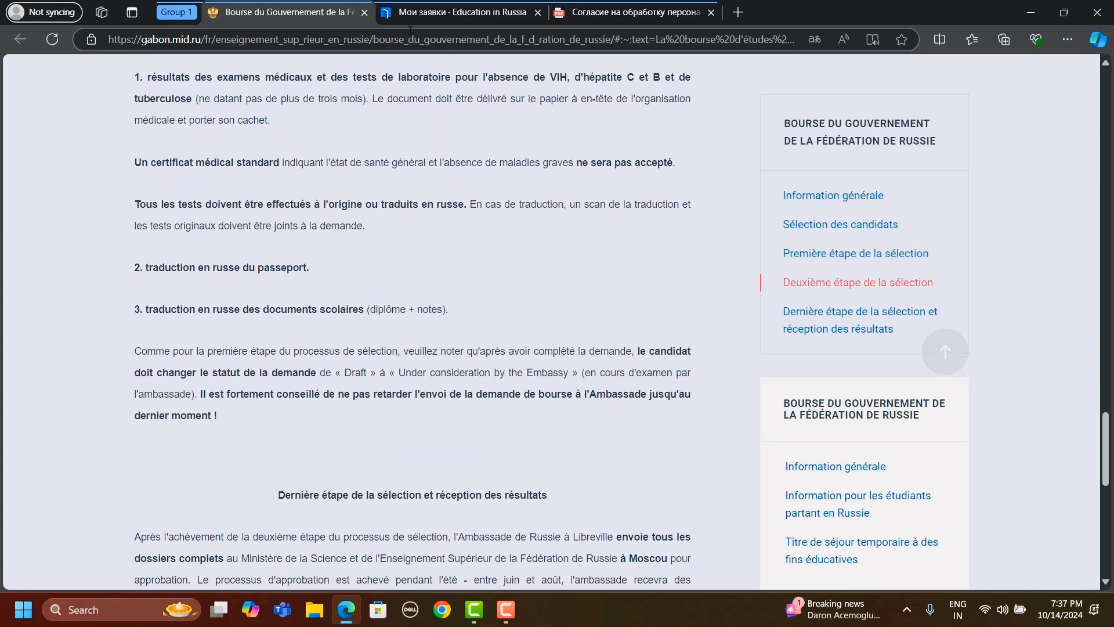
- Reopen Mes applications and recheck the application's selection stages and its link for continuing the request
{"action": "left_click", "coordinate": [454, 11]}
{"action": "scroll", "coordinate": [574, 301], "scroll_direction": "down", "scroll_amount": 3}
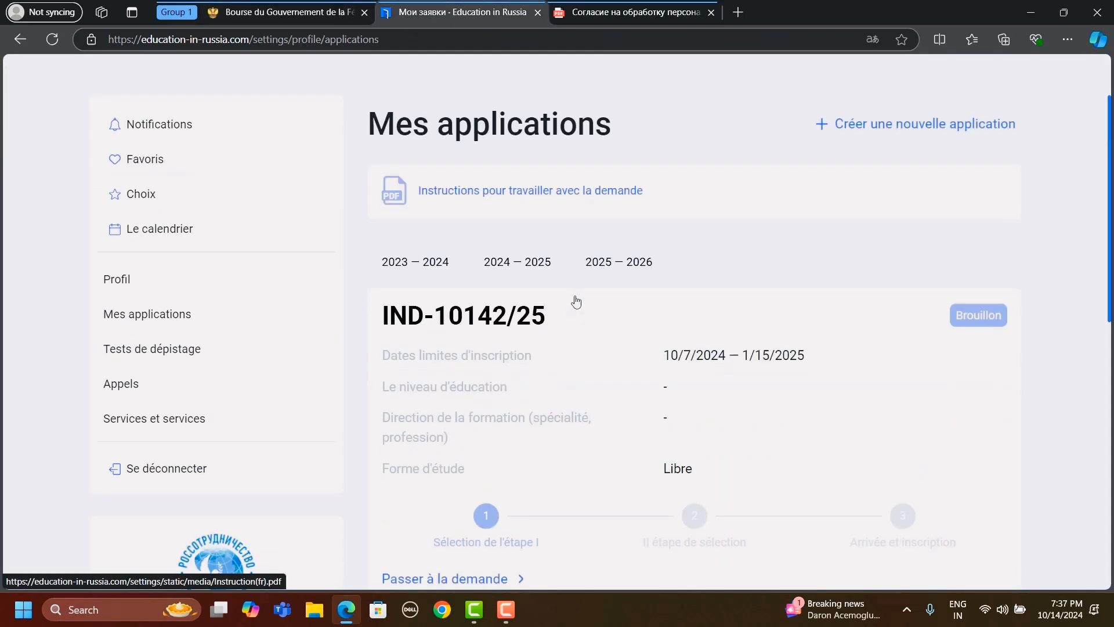
{"action": "scroll", "coordinate": [552, 508], "scroll_direction": "down", "scroll_amount": 4}
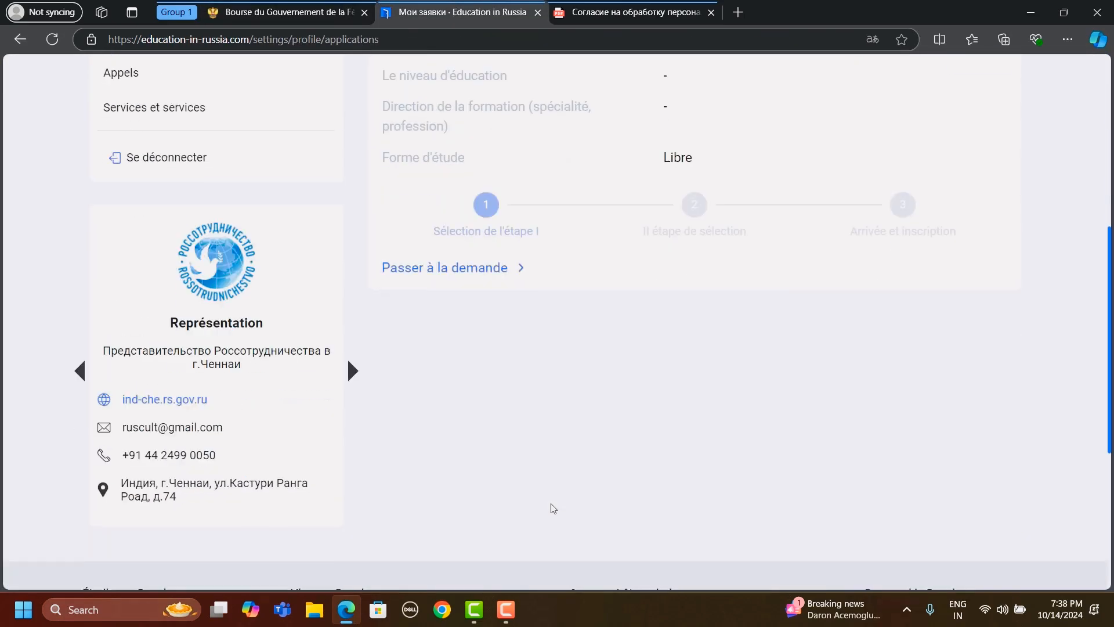
{"action": "scroll", "coordinate": [552, 508], "scroll_direction": "up", "scroll_amount": 7}
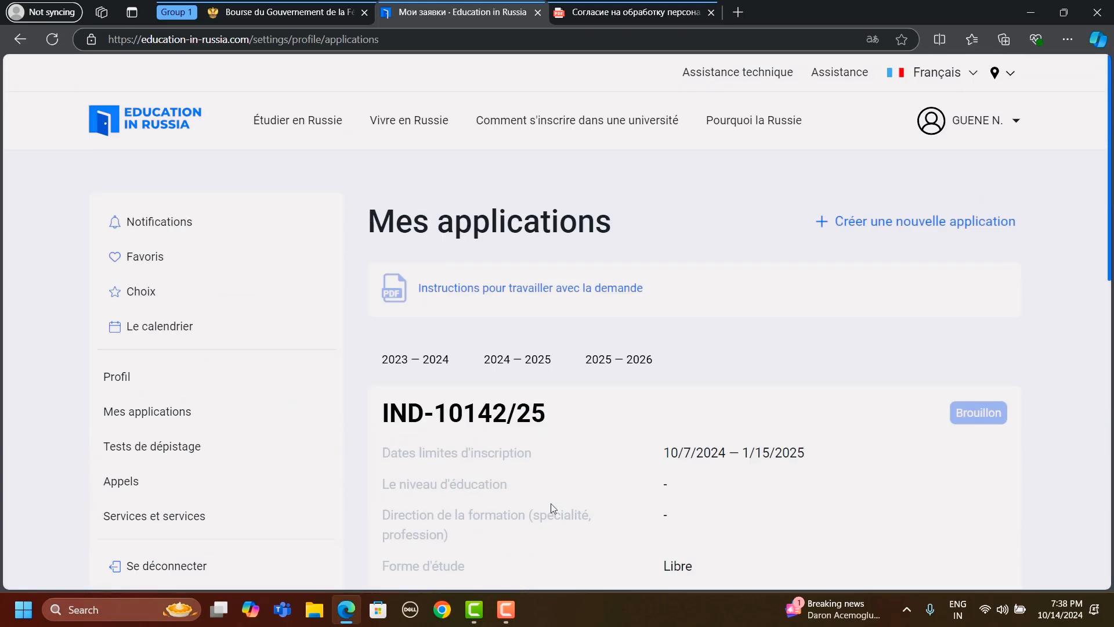